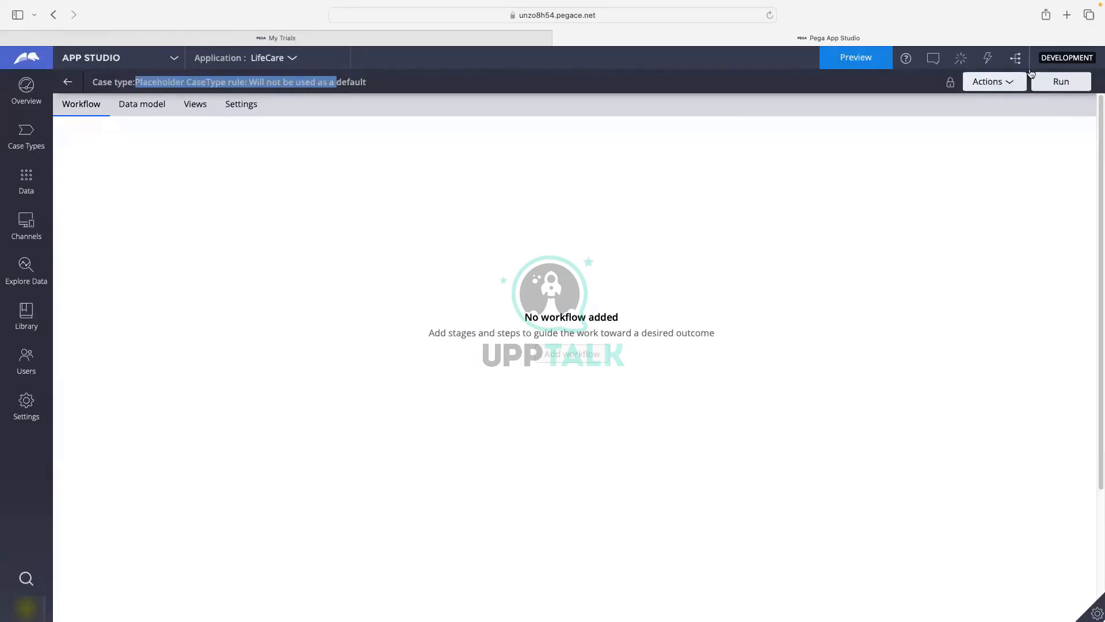
Check the ruleset lock on the placeholder case type and refresh it via Actions > Refresh.
click(984, 84)
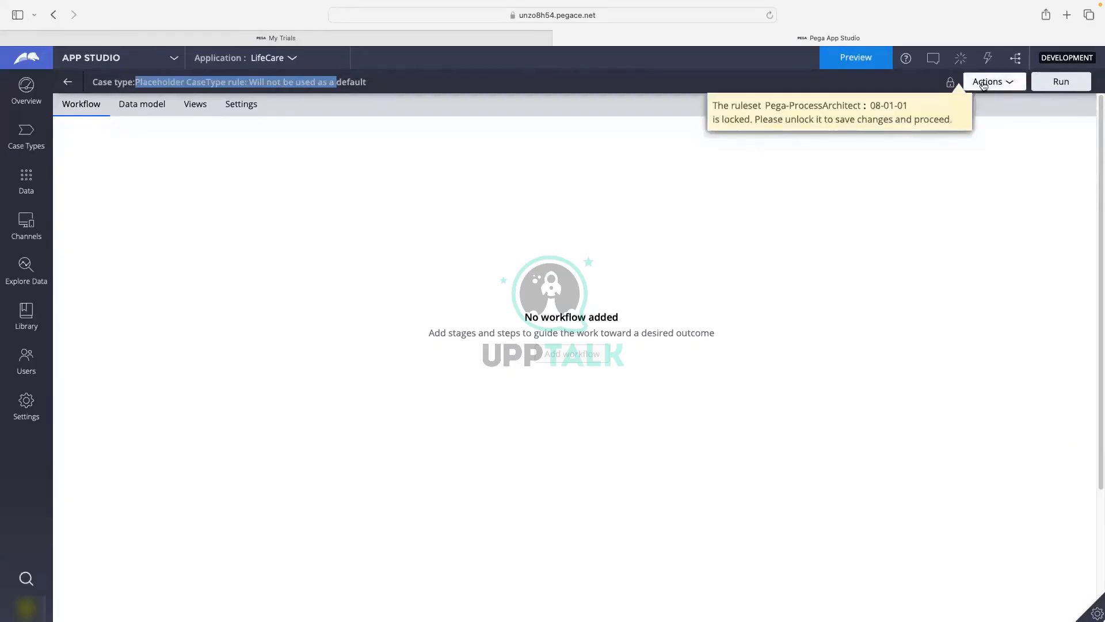
click(984, 84)
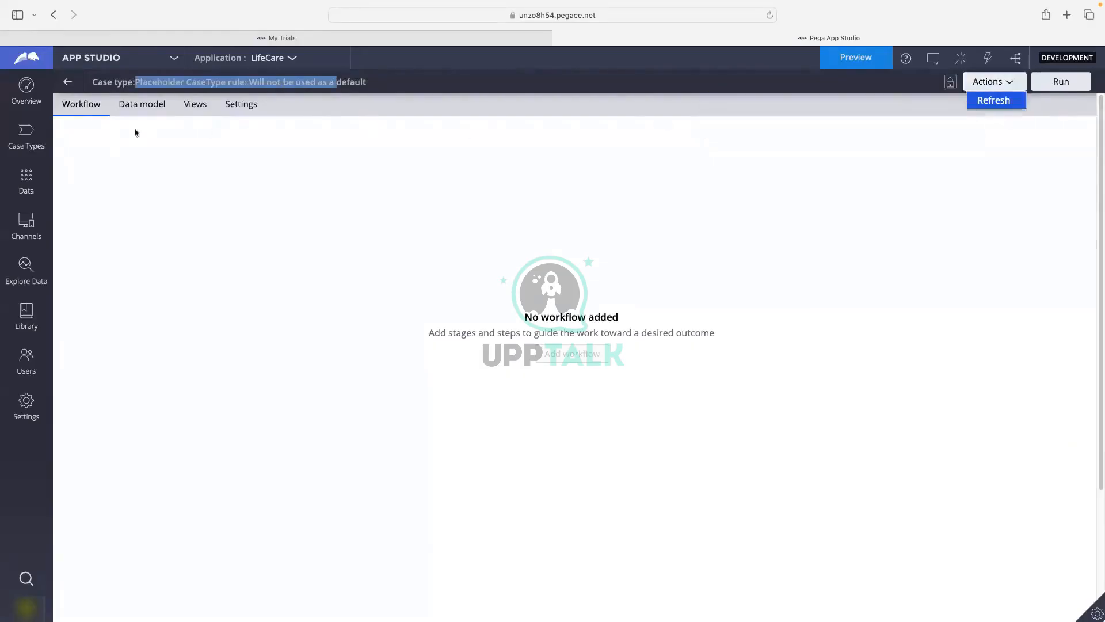
click(993, 100)
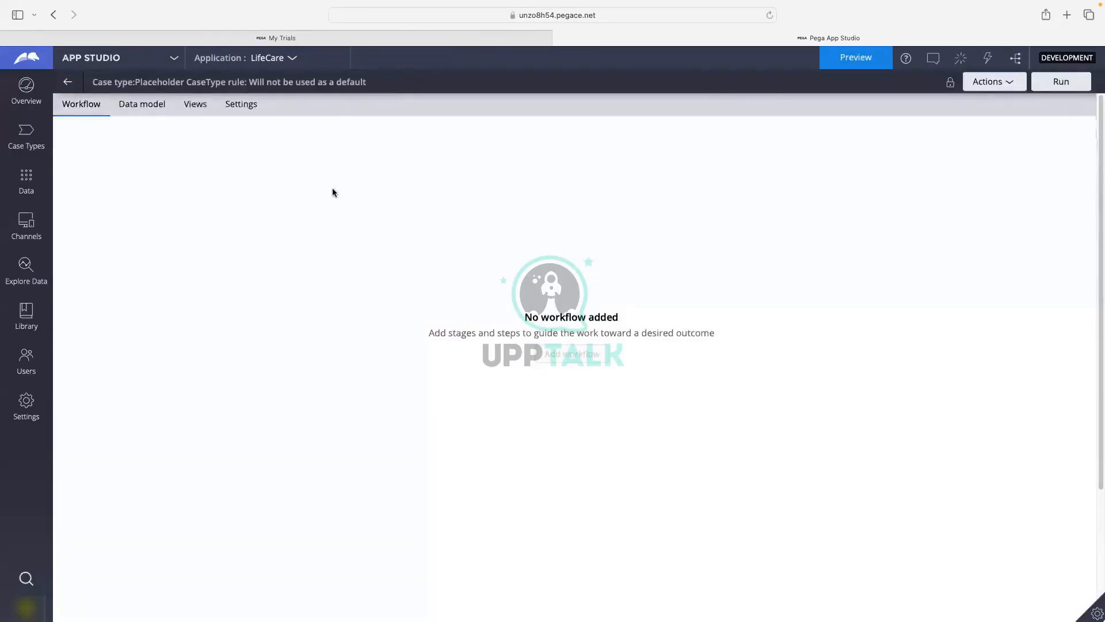
Open the Insurance case type's data model fields, then move to the app's data objects list.
click(69, 82)
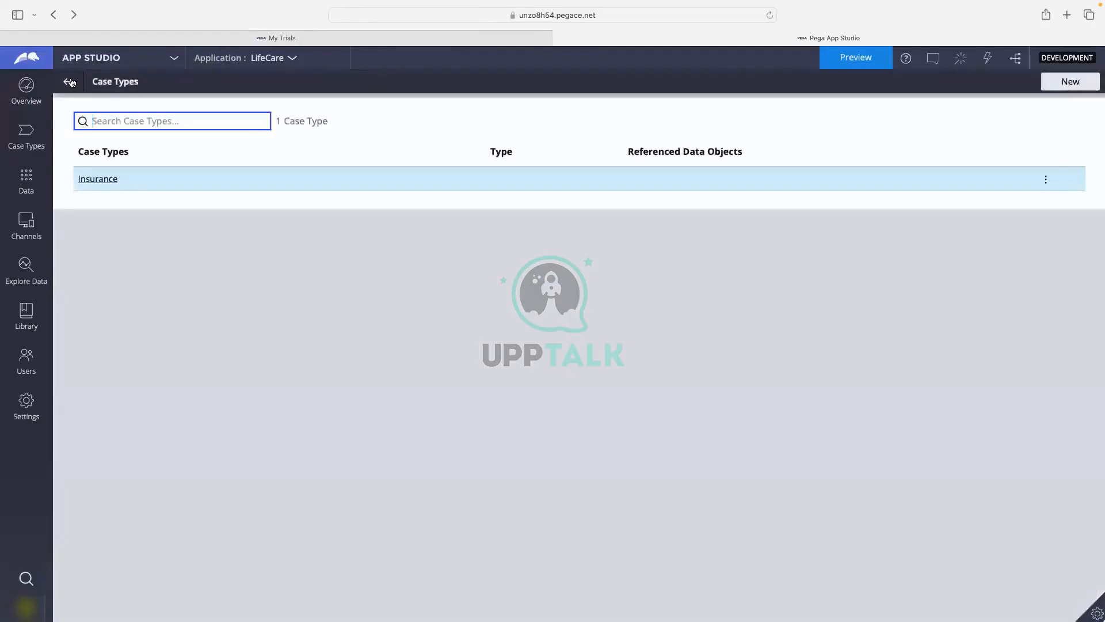
click(69, 82)
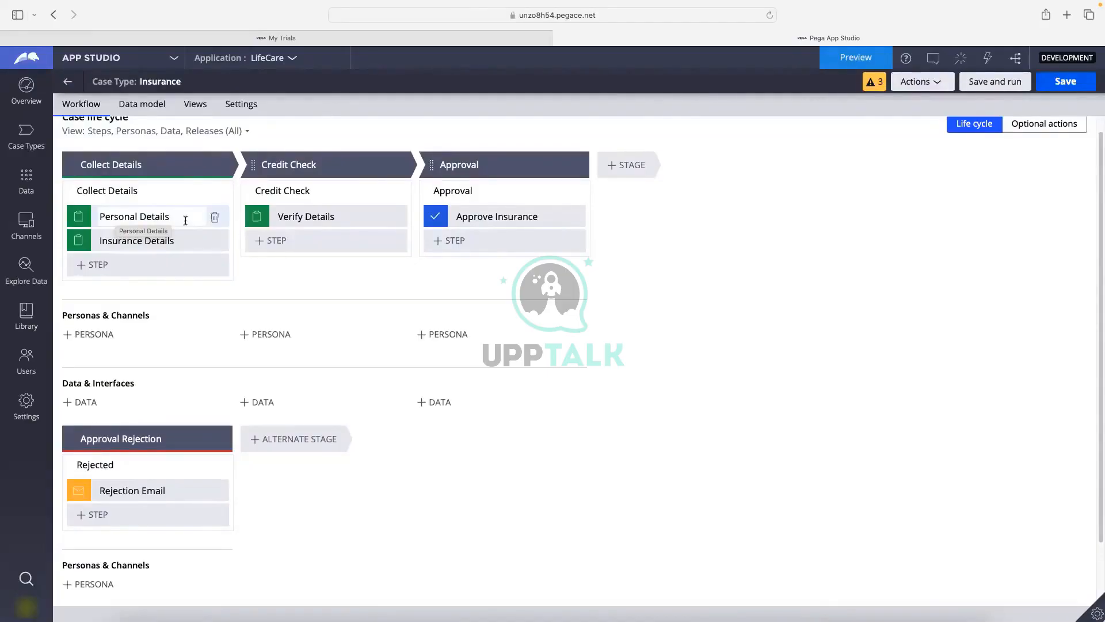
scroll(185, 221, up, 1)
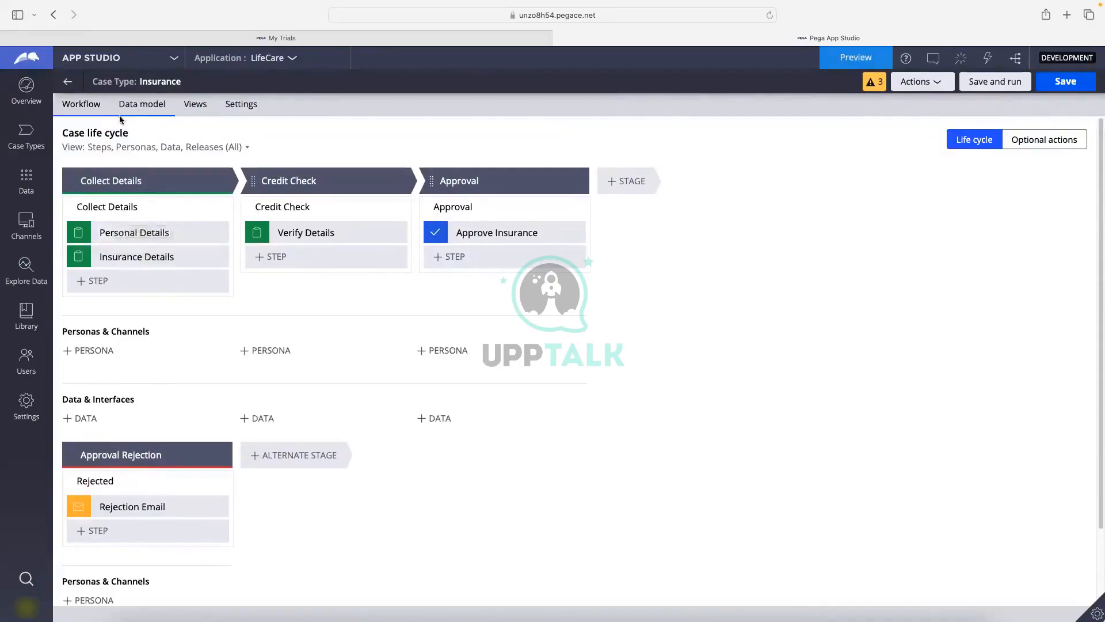
click(137, 108)
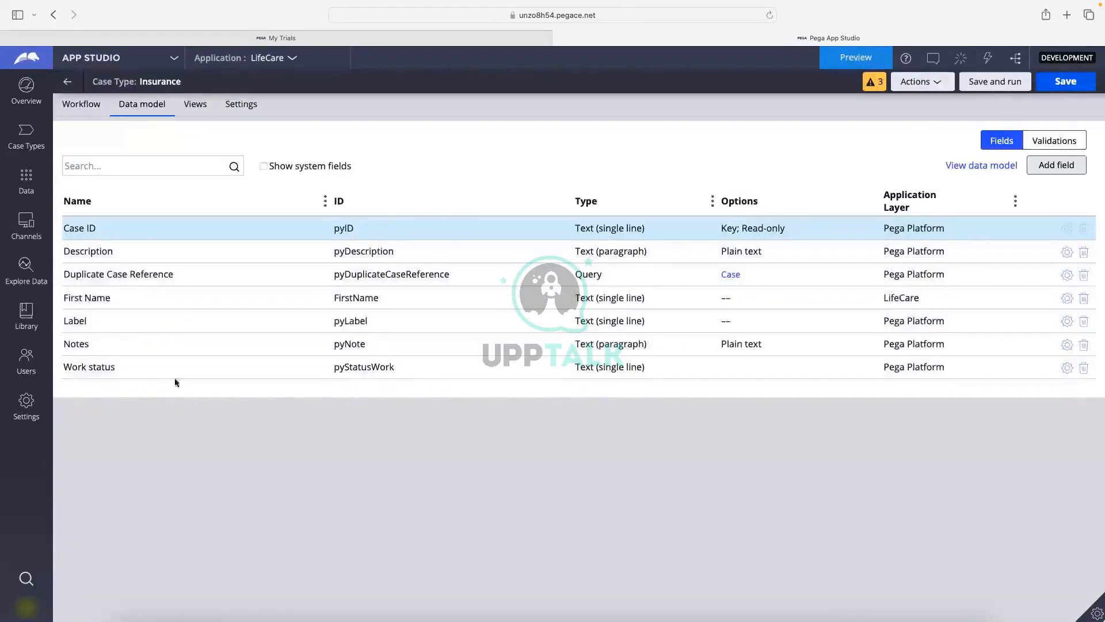
click(33, 186)
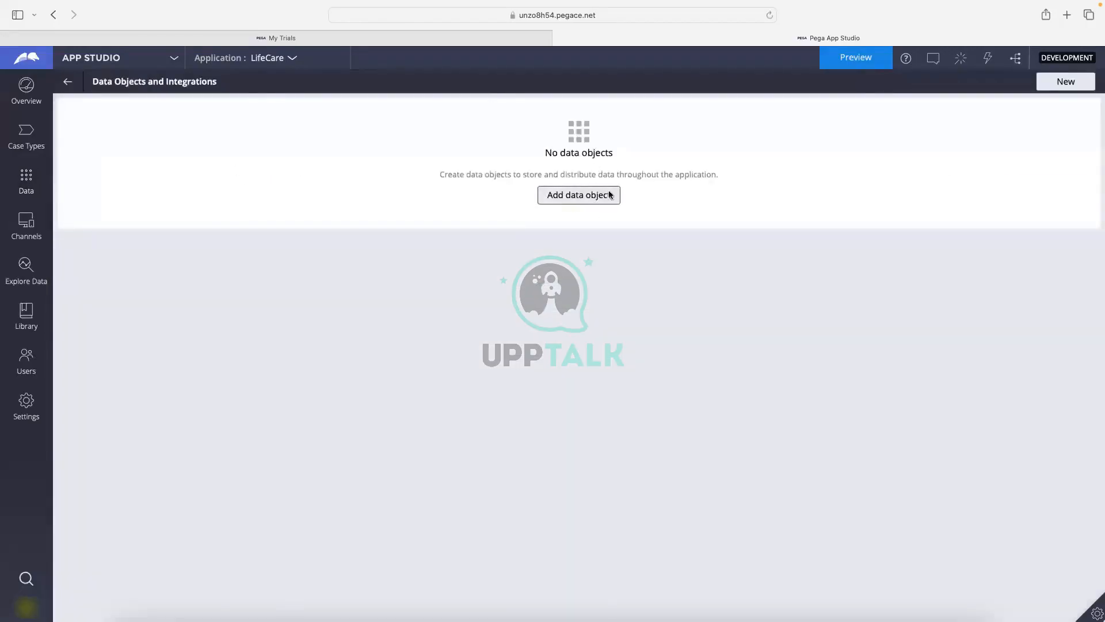
Begin adding a data object from LifeCare's empty Data Objects list to open Create Data Object.
triple_click(582, 151)
click(586, 230)
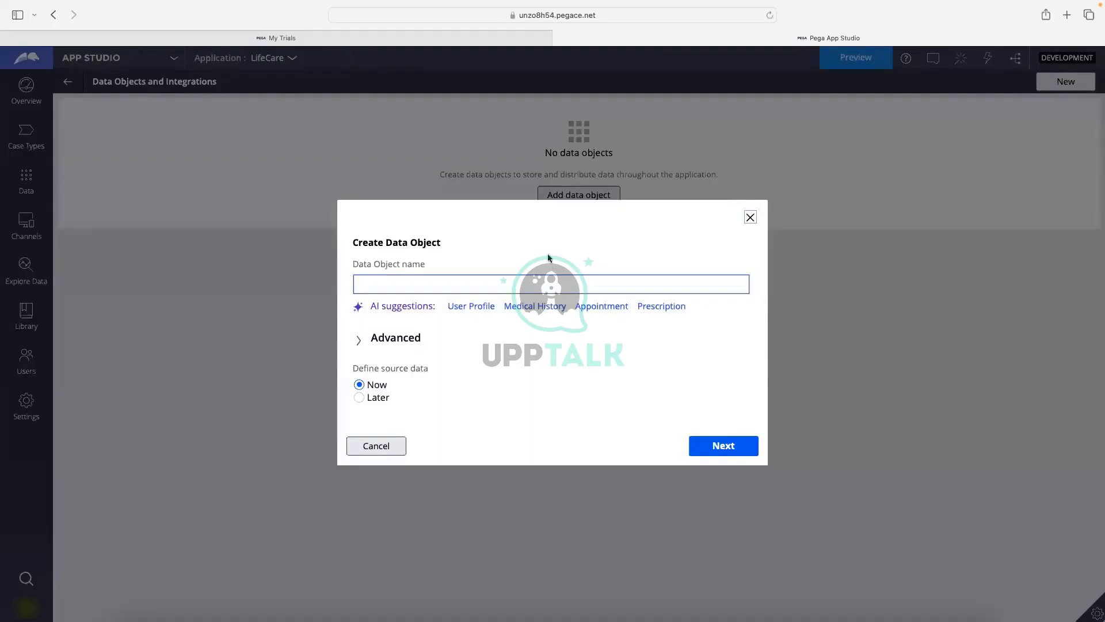
Name the new data object 'Person', keep Implementation data class for reused assets, and continue.
click(395, 285)
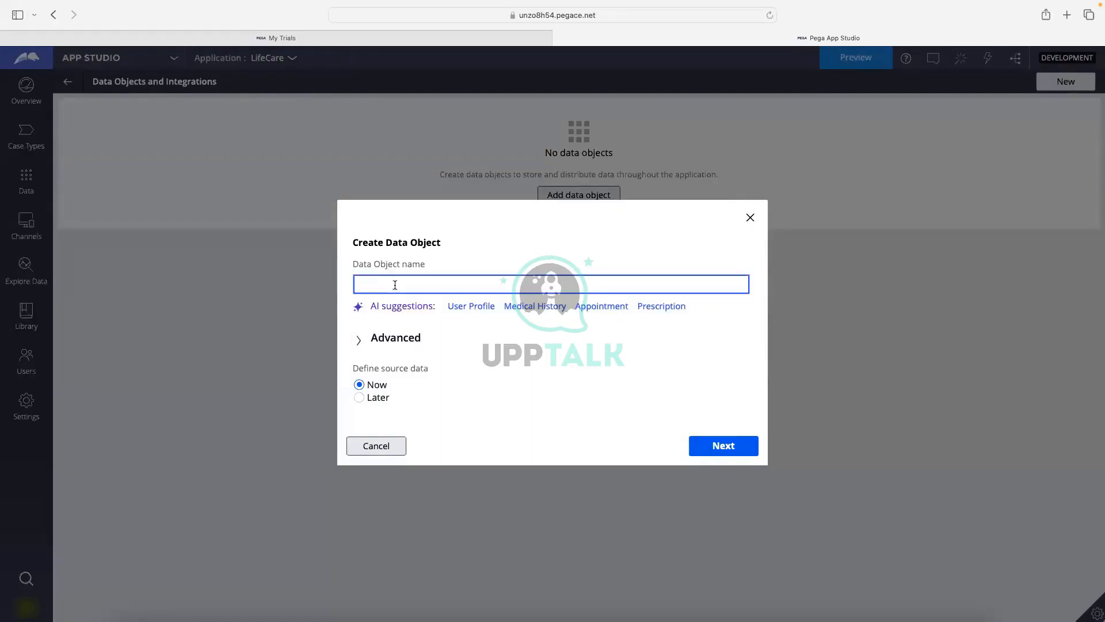
text(Person)
click(397, 338)
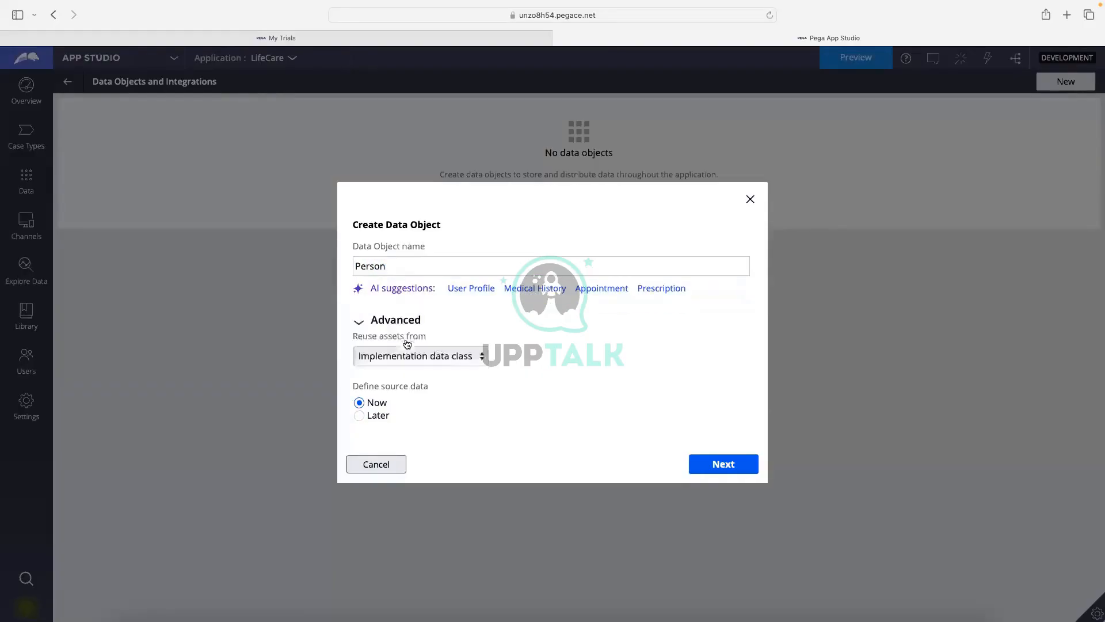
click(465, 357)
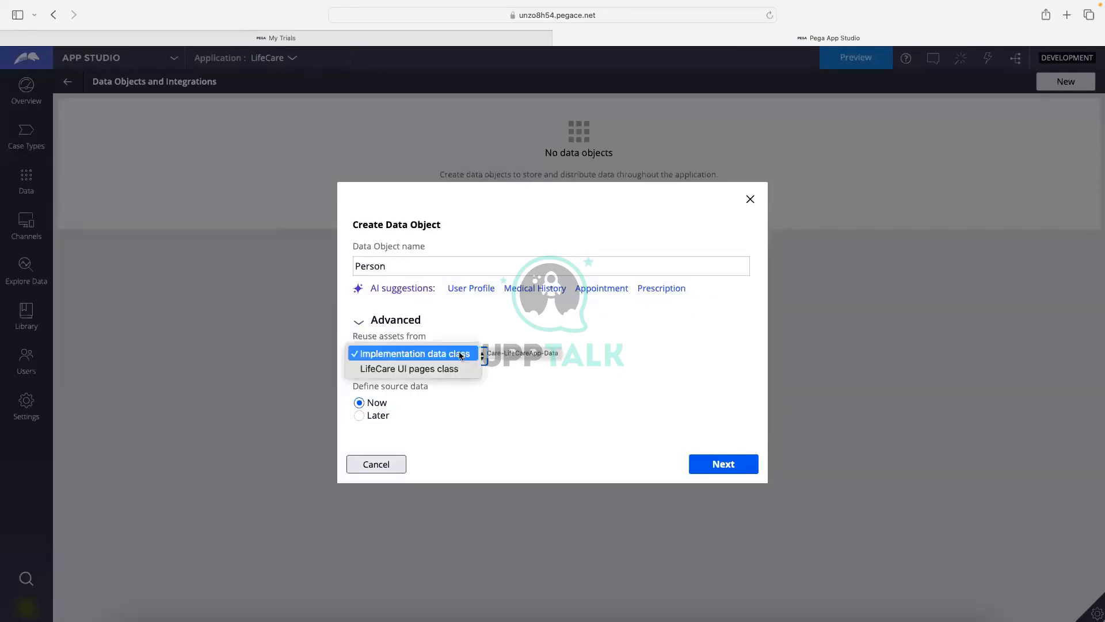
click(631, 320)
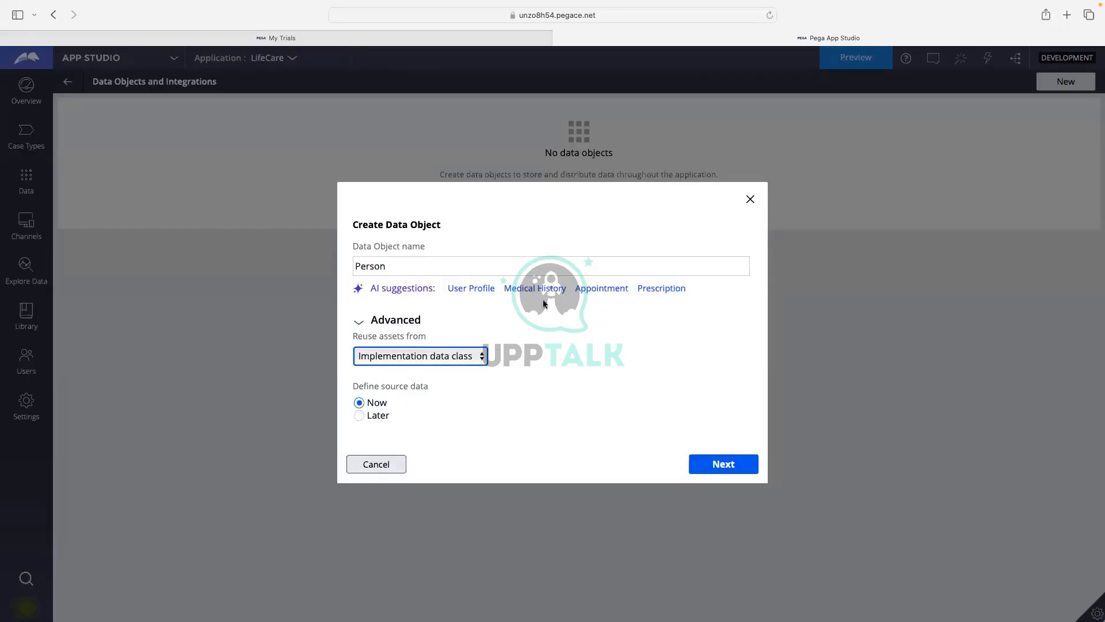
click(413, 262)
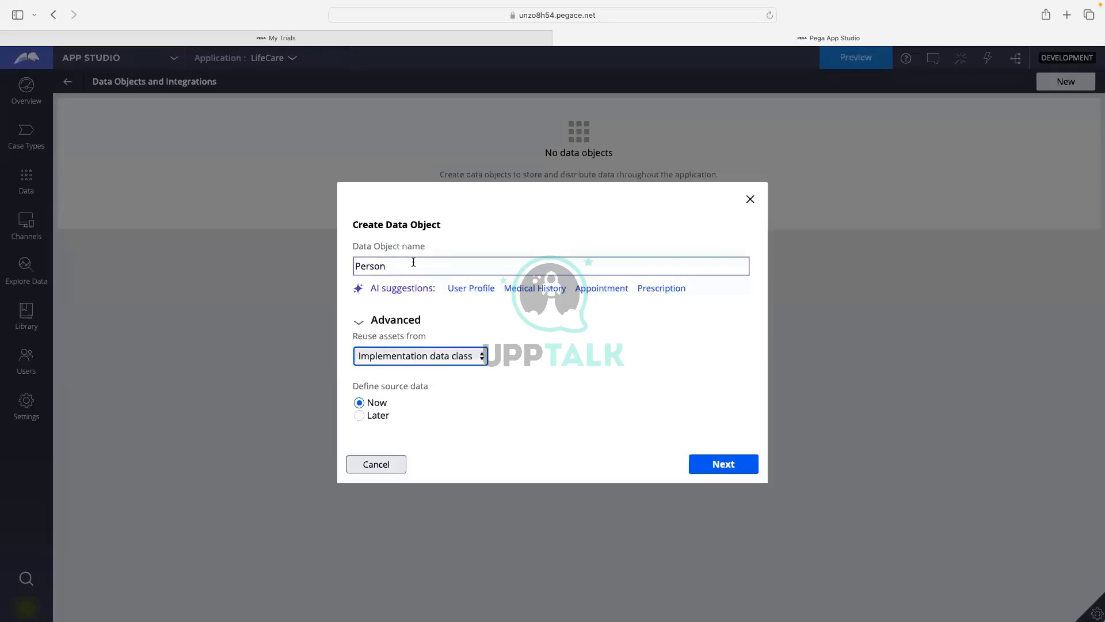
click(413, 262)
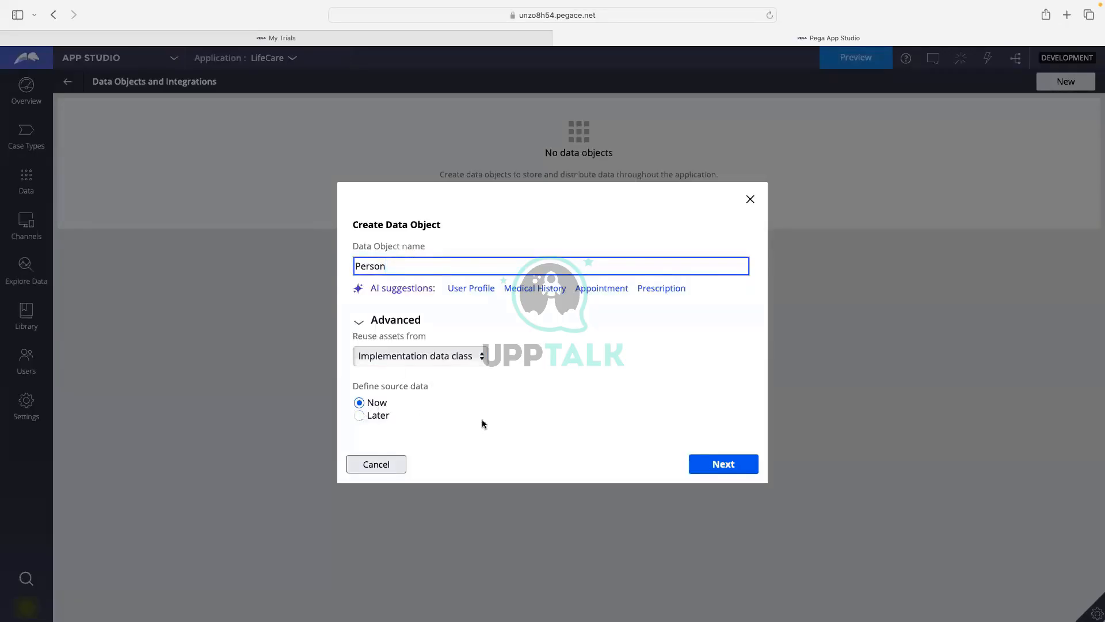
click(725, 466)
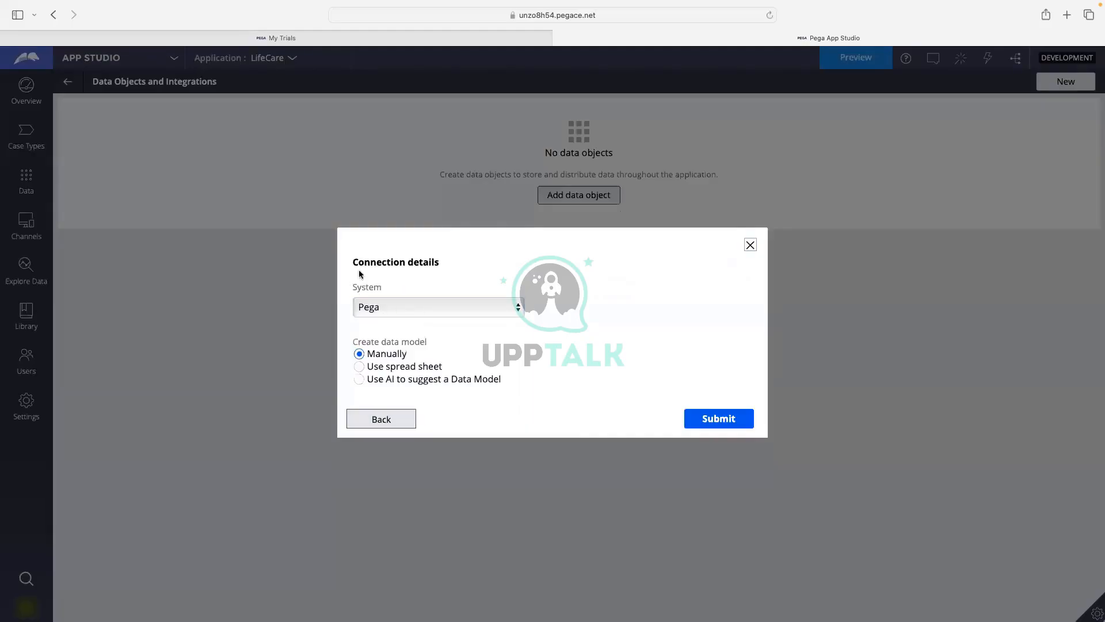
Keep Pega as the source system with a manually created data model and submit Person.
click(365, 295)
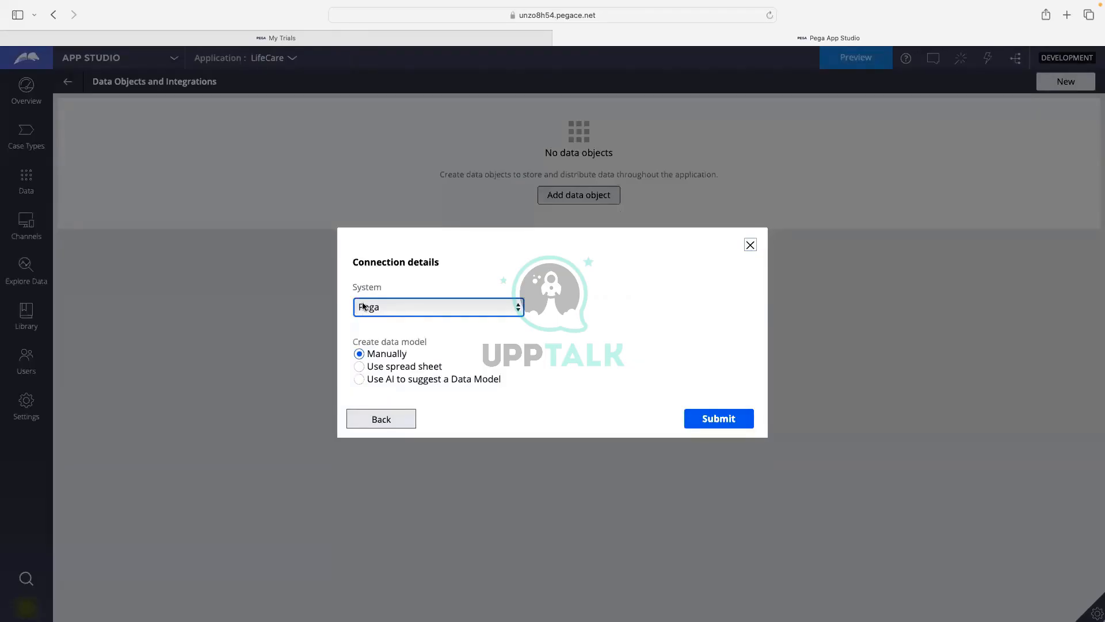
click(397, 307)
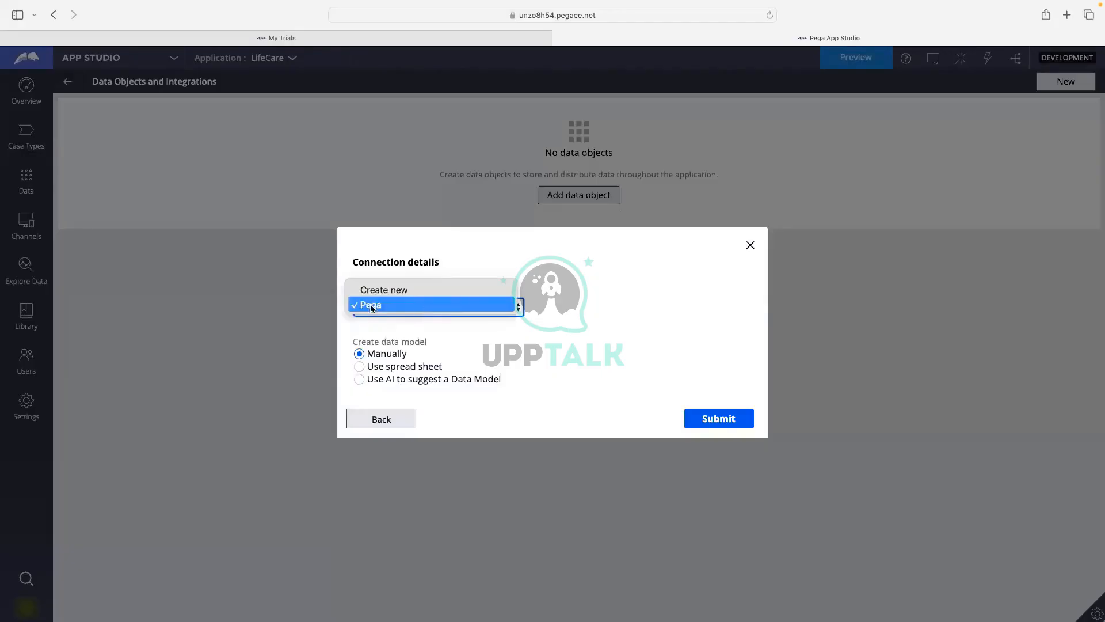
click(443, 305)
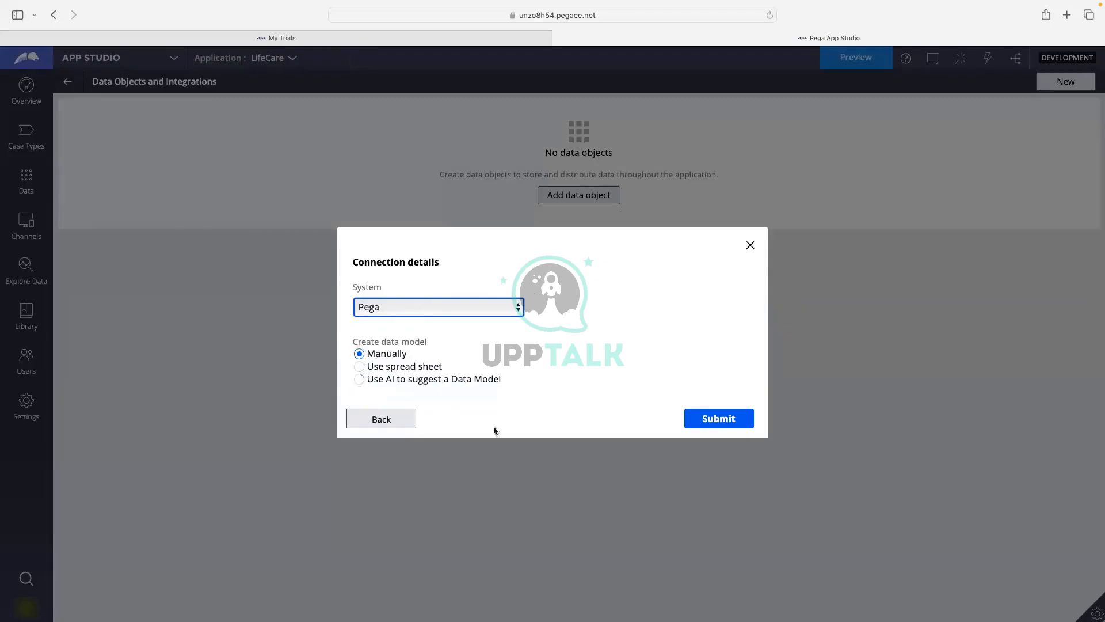
click(710, 420)
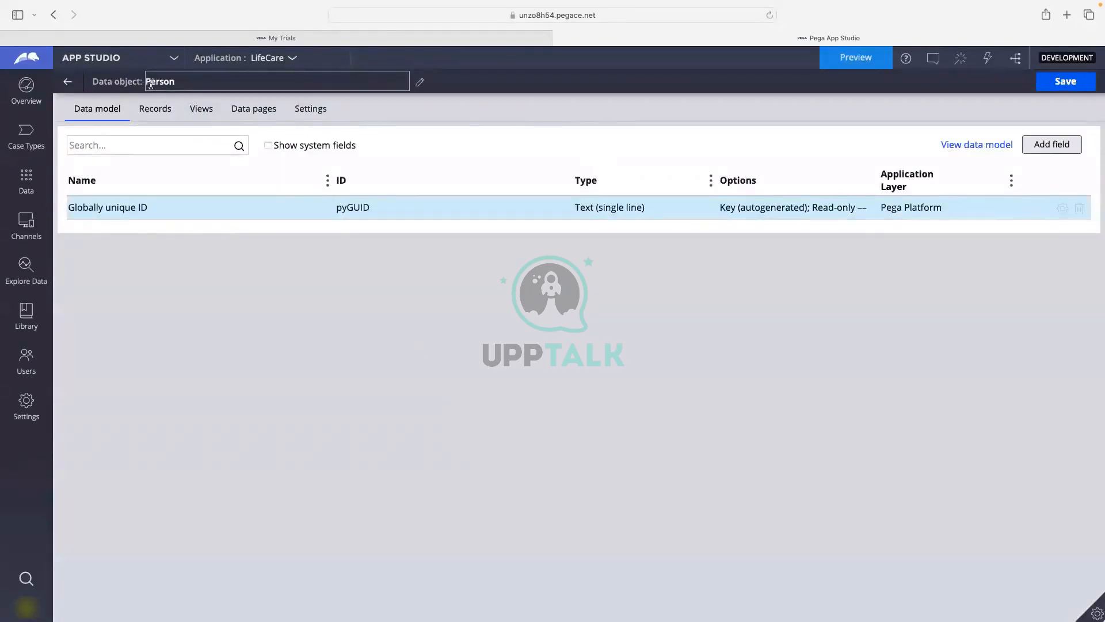
Leave the Person title unchanged and start adding a field to its data model.
drag(149, 83, 164, 86)
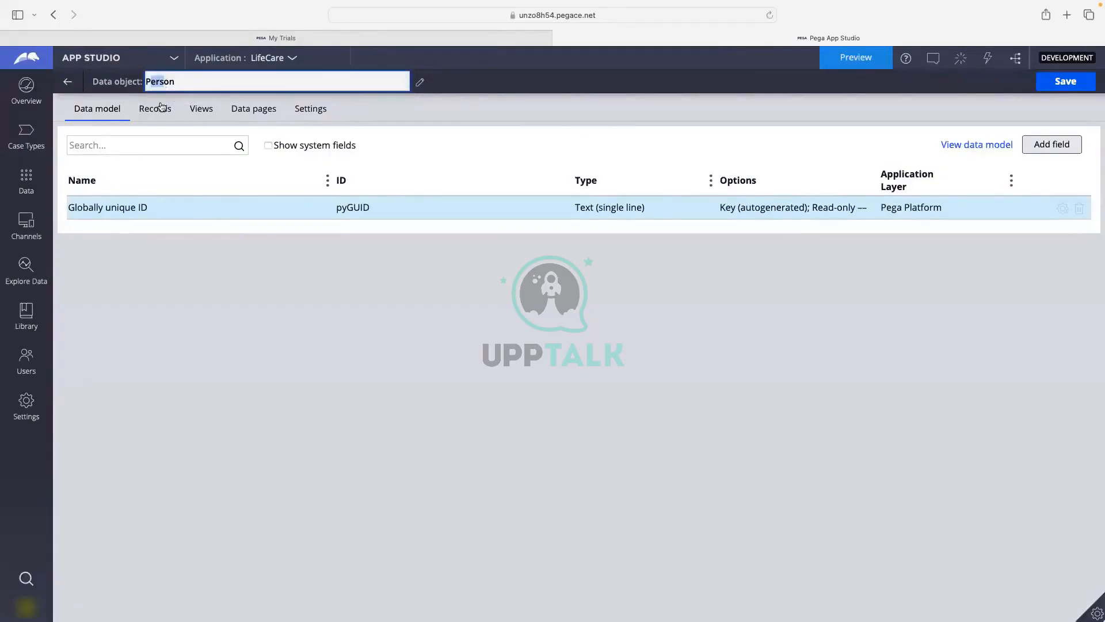
click(251, 296)
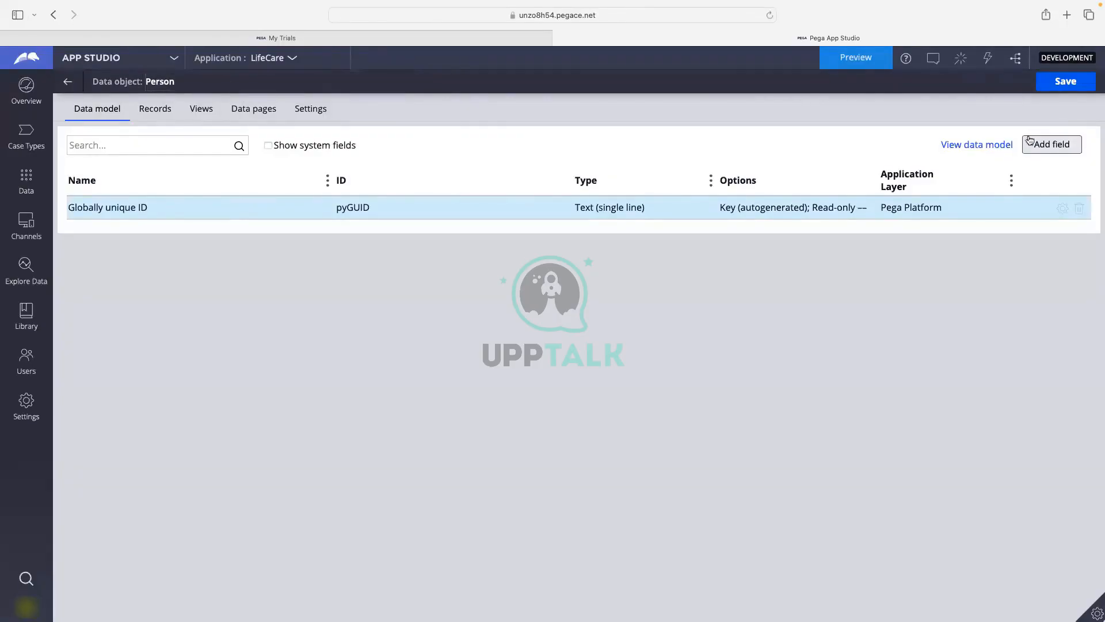
click(1049, 144)
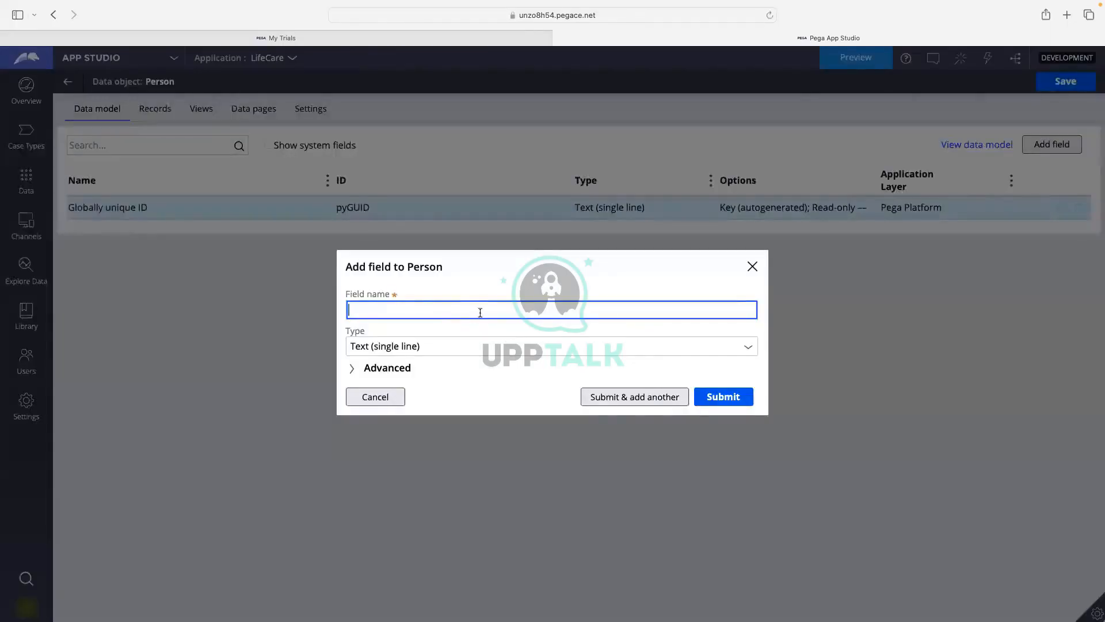
Add the First Name, Last Name and Address text fields to Person.
text(First Namr)
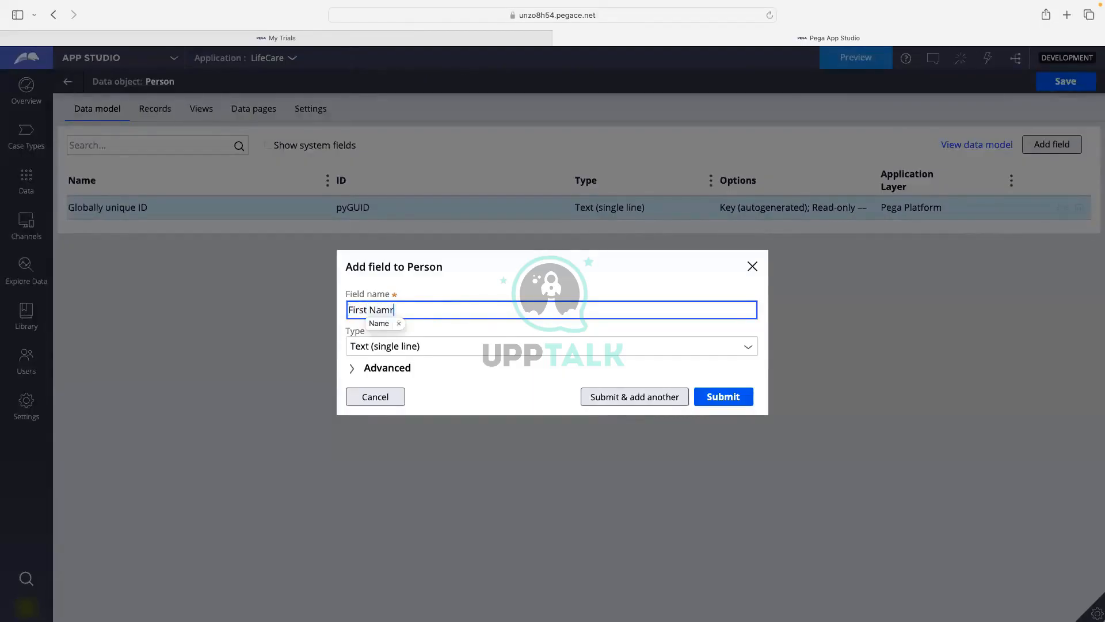
key(BackSpace)
text(e)
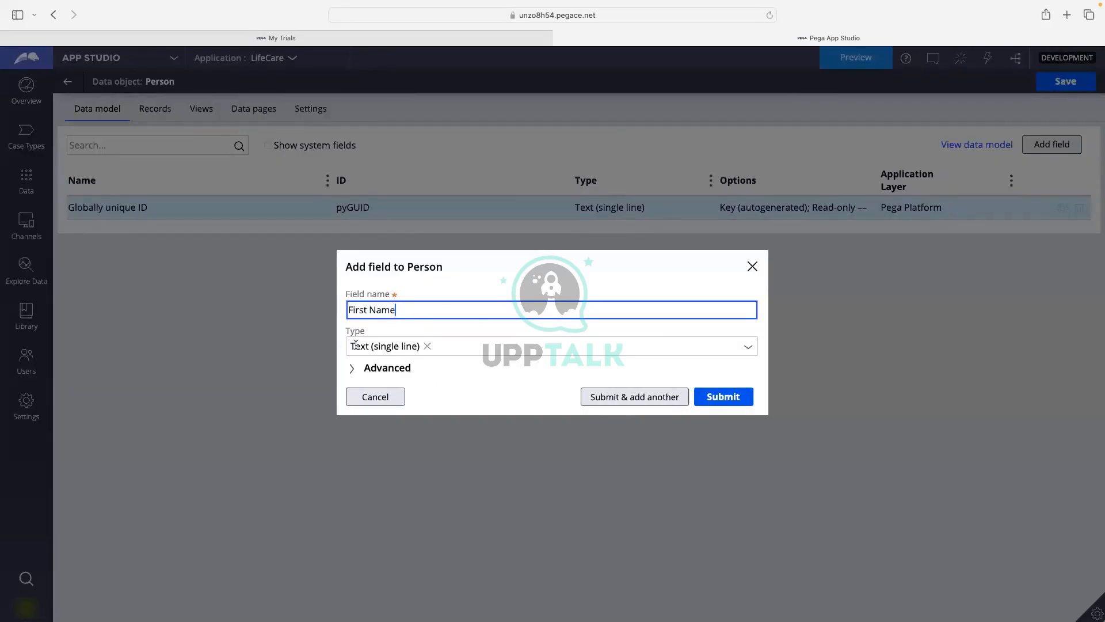
click(626, 403)
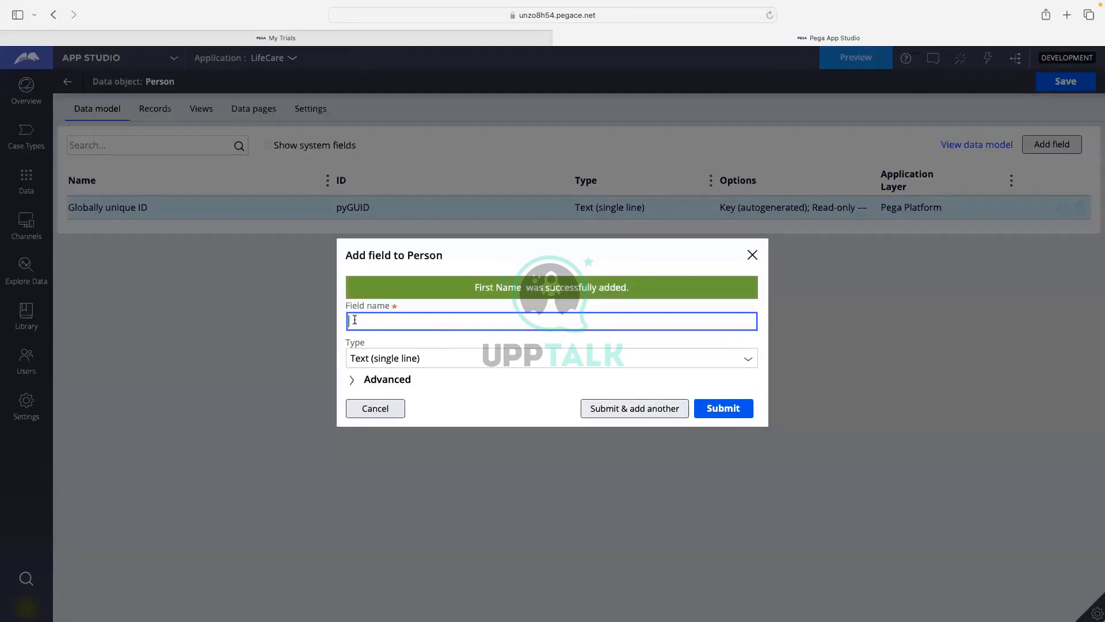
text(Last Name)
click(620, 410)
text(Address)
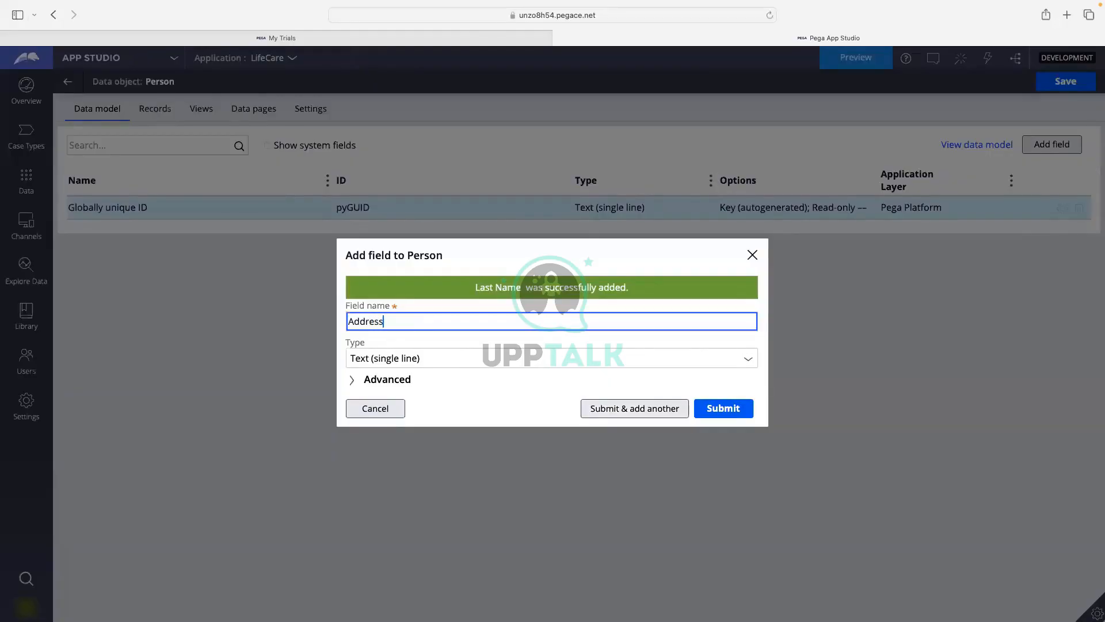
click(623, 409)
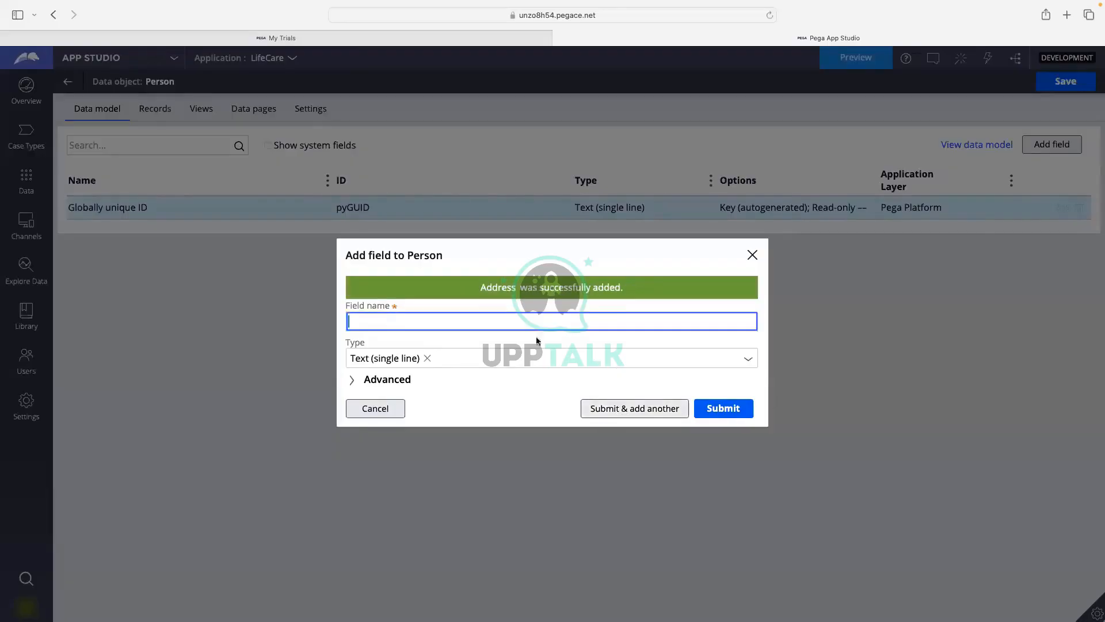
Name the next field 'Email' and set its type to Email.
text(Email)
click(749, 361)
click(750, 363)
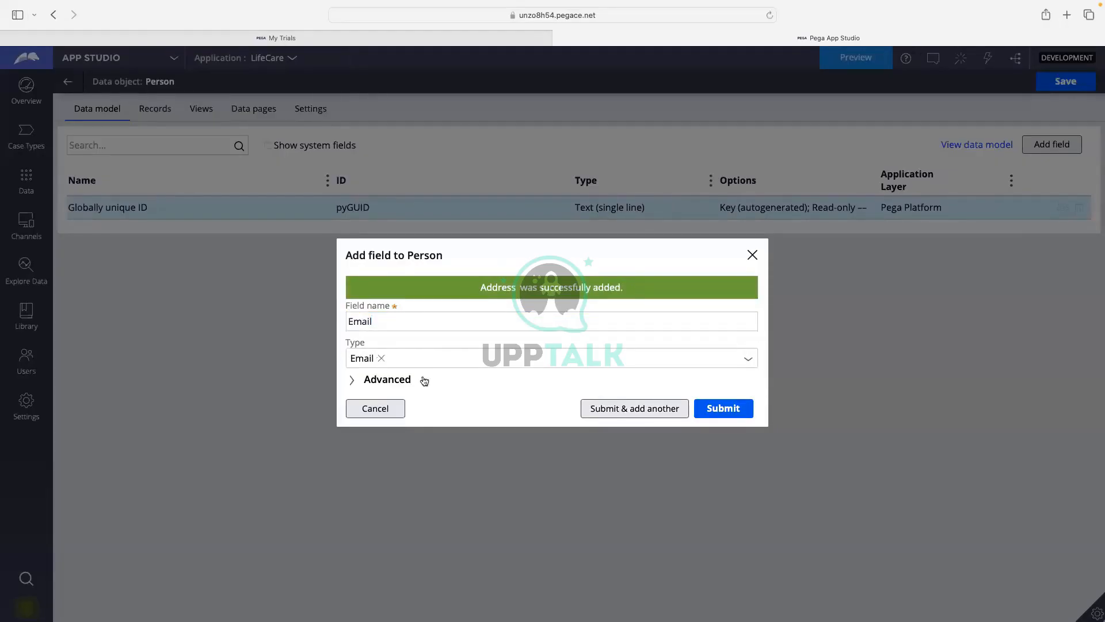
click(748, 364)
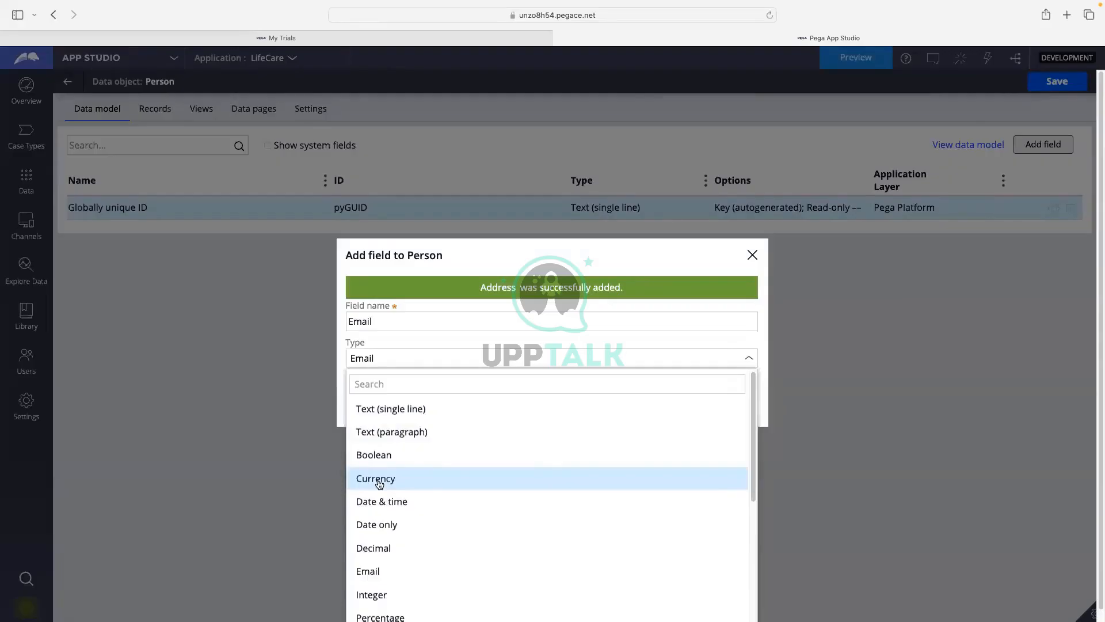
scroll(380, 485, down, 1)
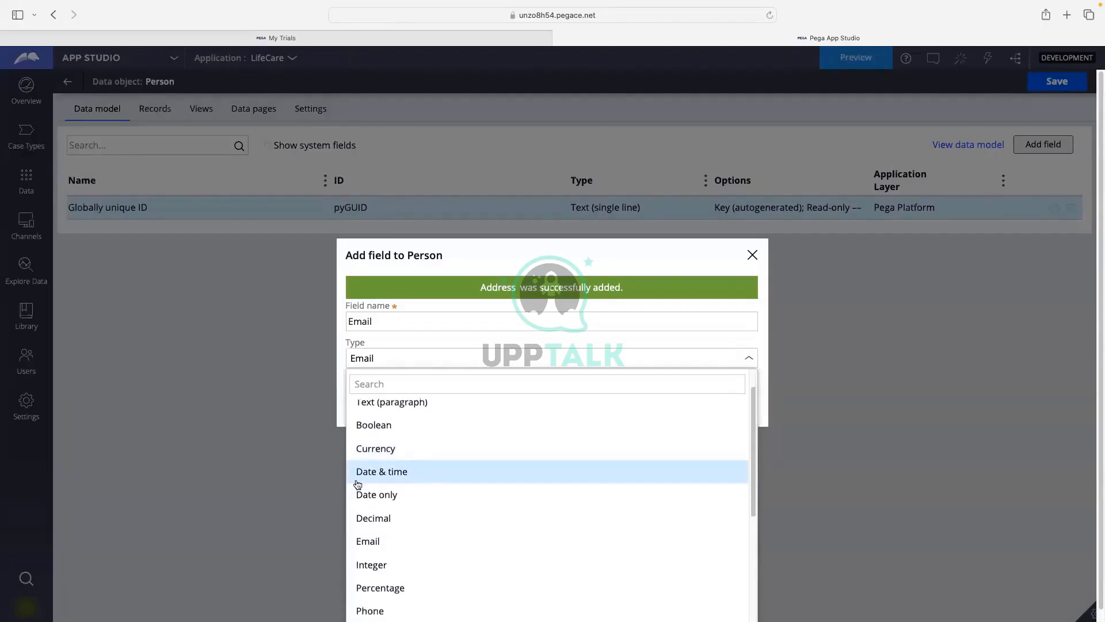
scroll(428, 495, down, 2)
scroll(403, 494, down, 1)
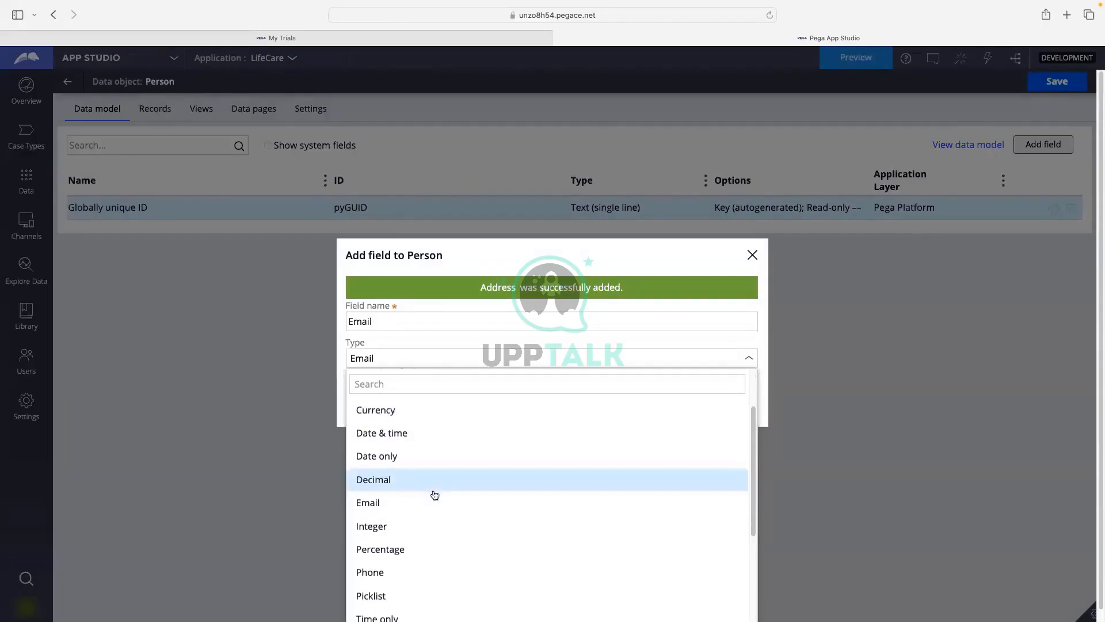
scroll(392, 489, down, 1)
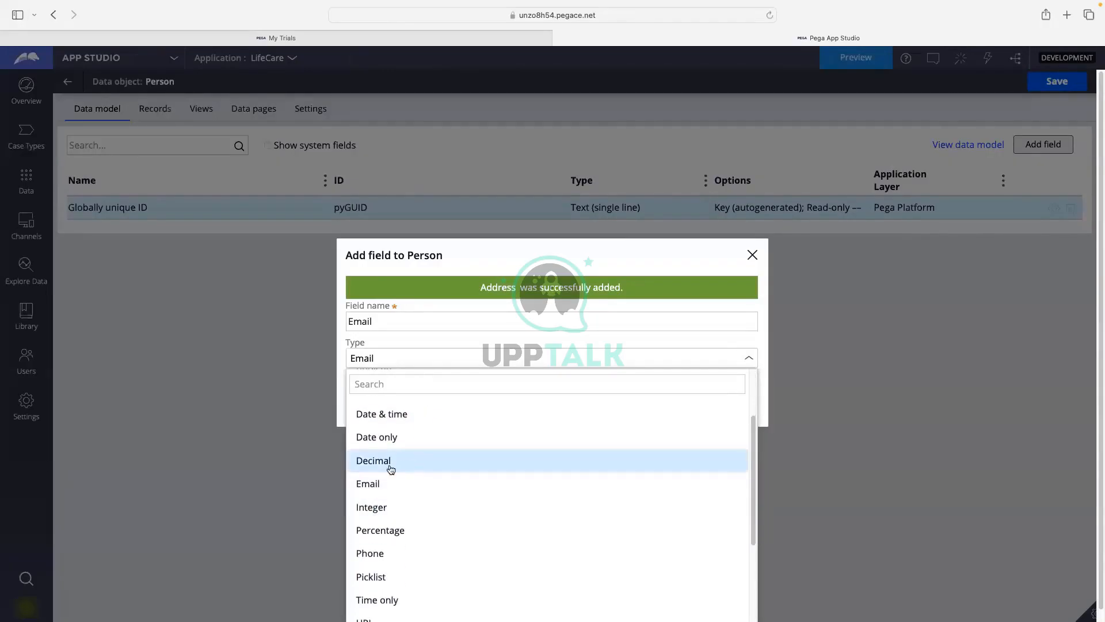
scroll(390, 466, down, 1)
scroll(391, 478, down, 1)
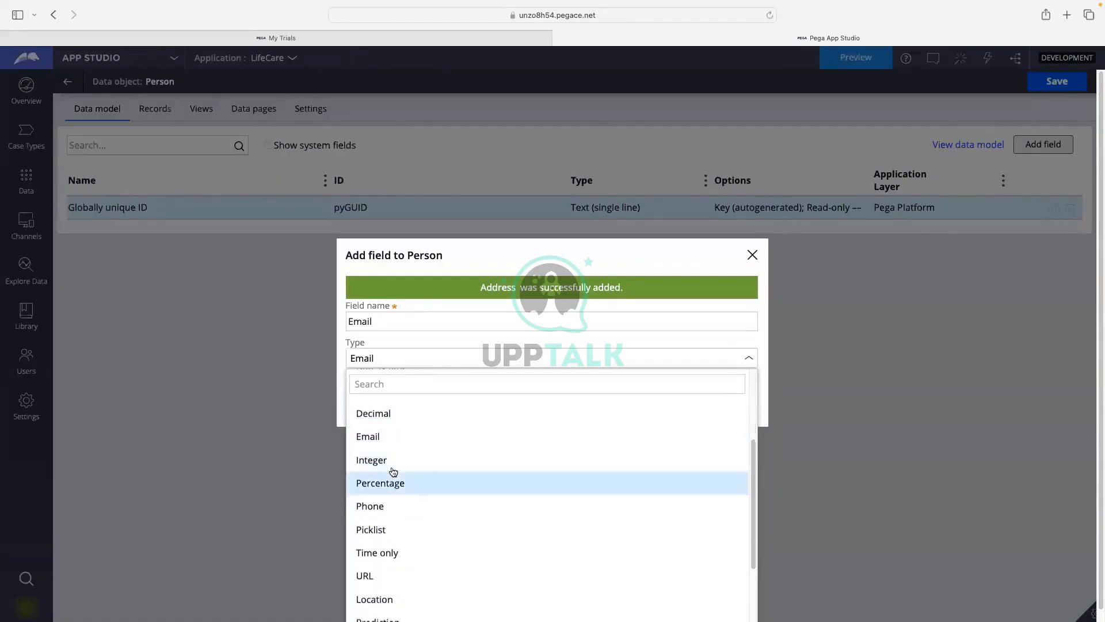
scroll(426, 472, down, 1)
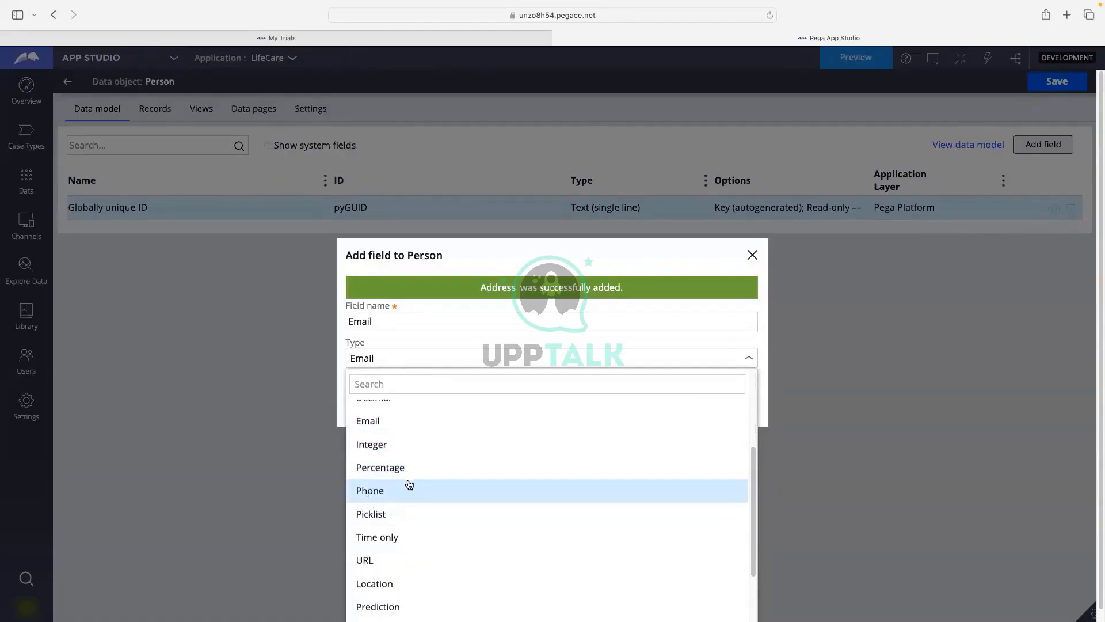
scroll(406, 482, down, 1)
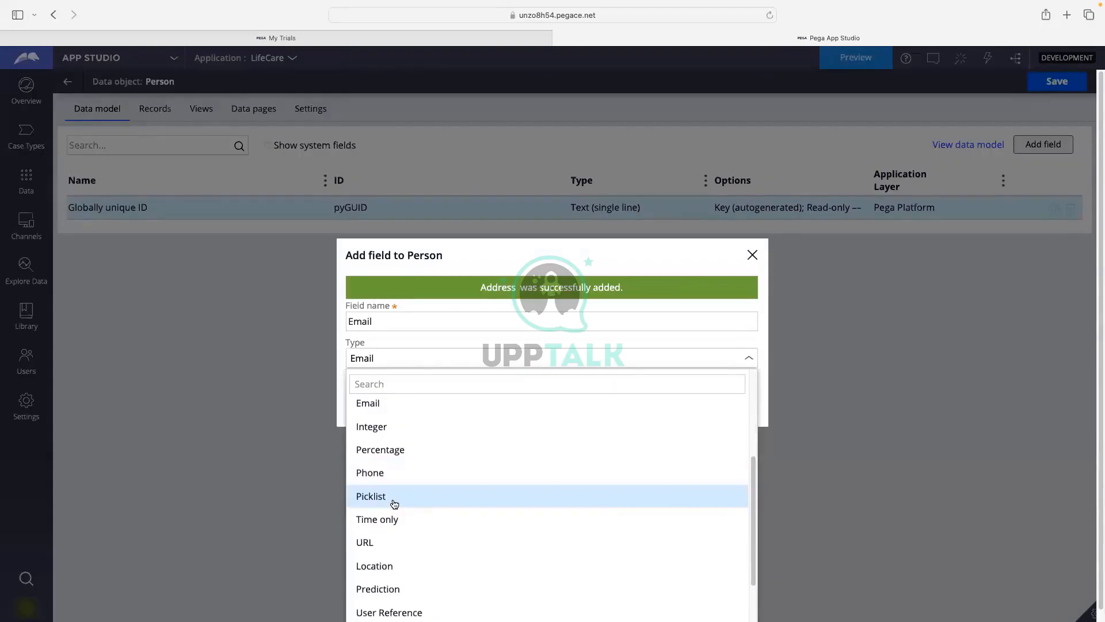
scroll(414, 510, down, 3)
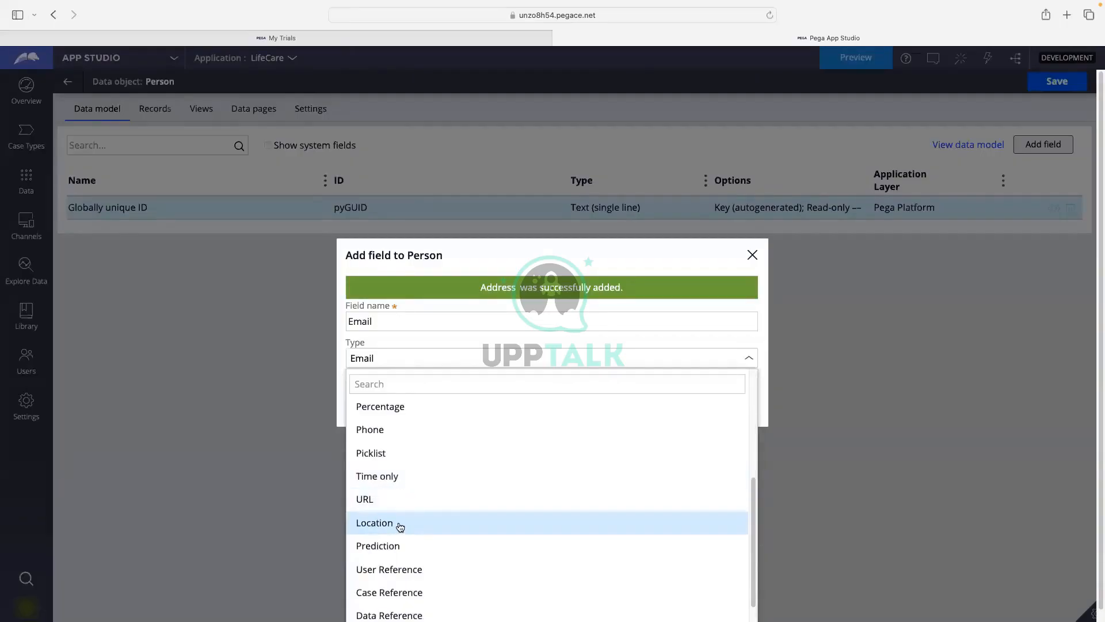
scroll(400, 526, down, 1)
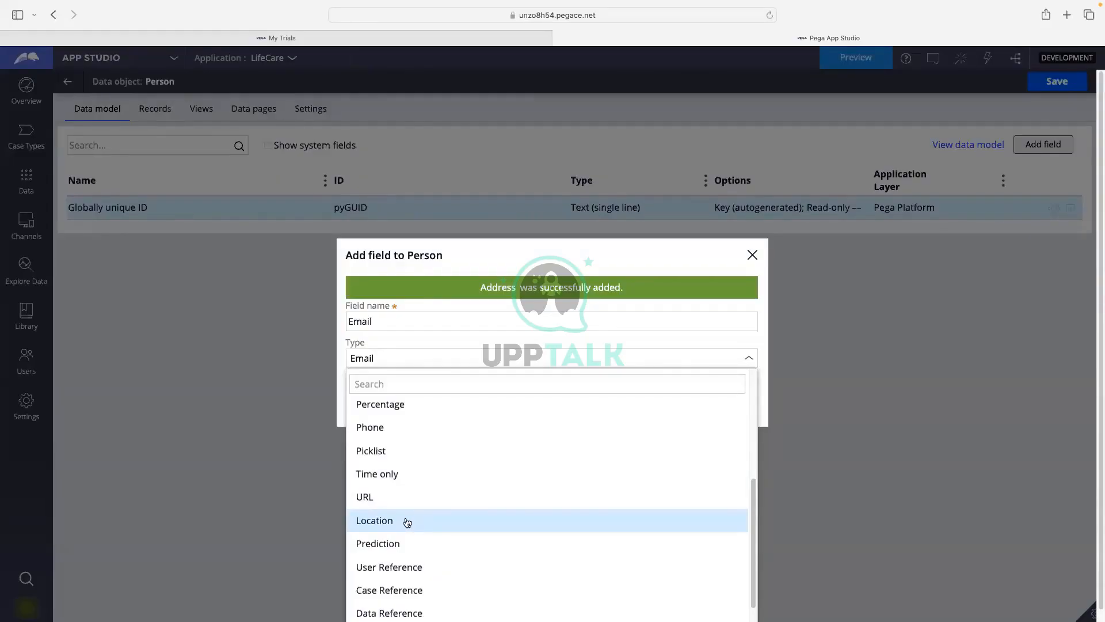
scroll(406, 522, down, 1)
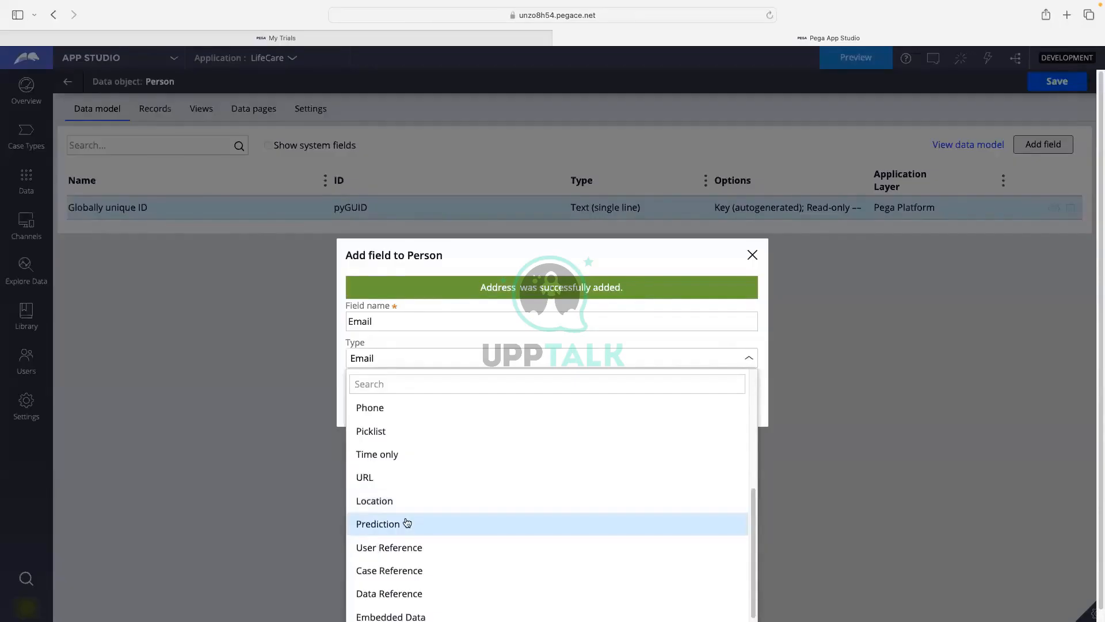
scroll(404, 524, down, 1)
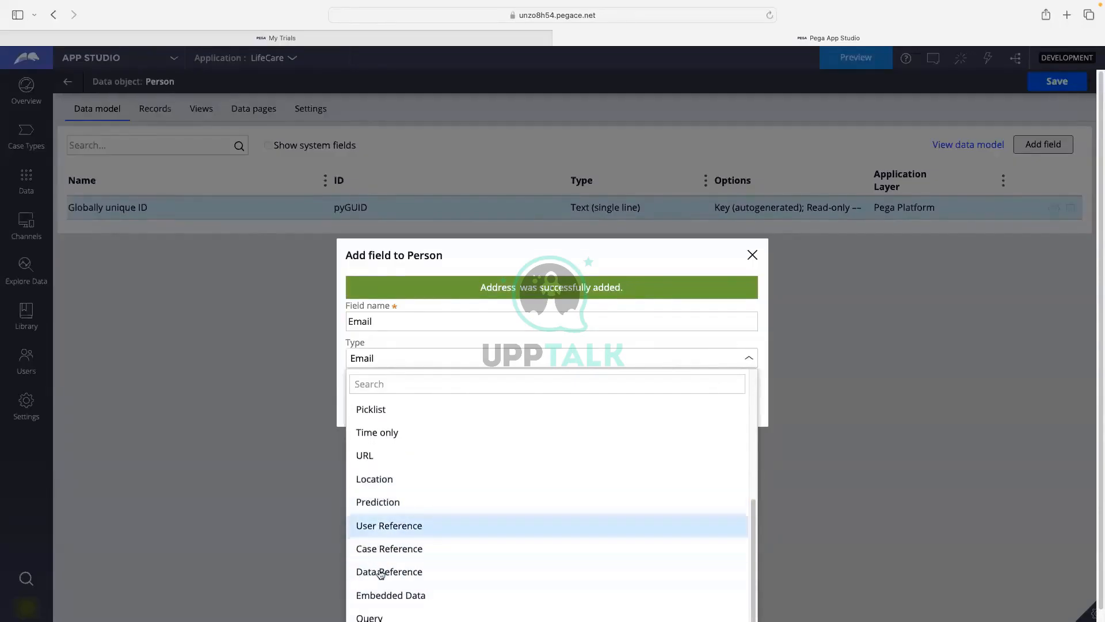
scroll(382, 573, down, 1)
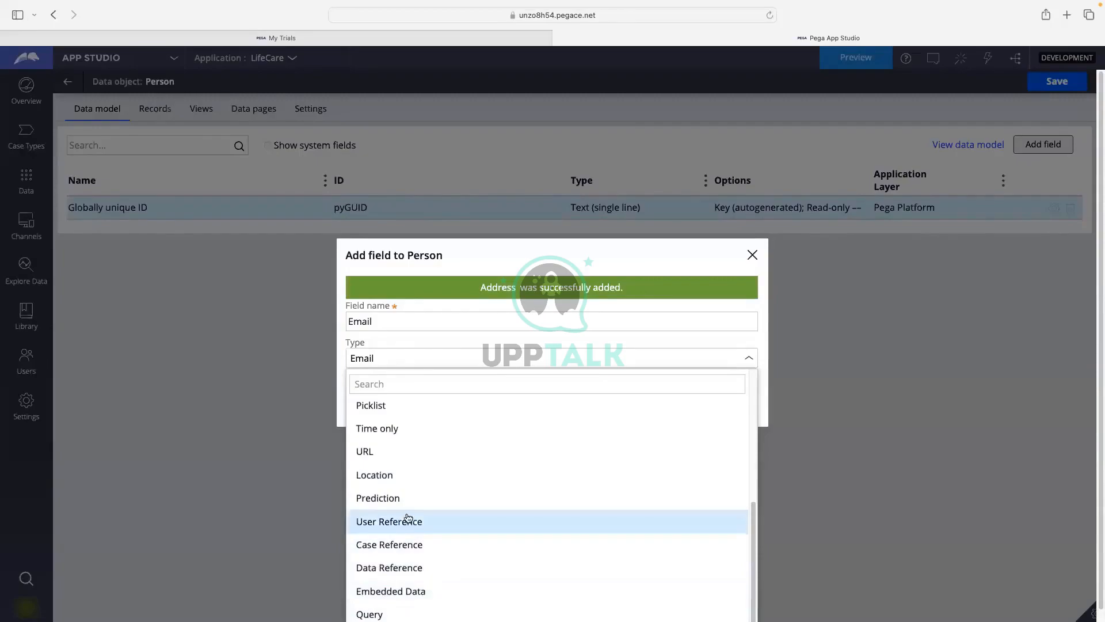
scroll(406, 518, up, 5)
scroll(395, 509, down, 3)
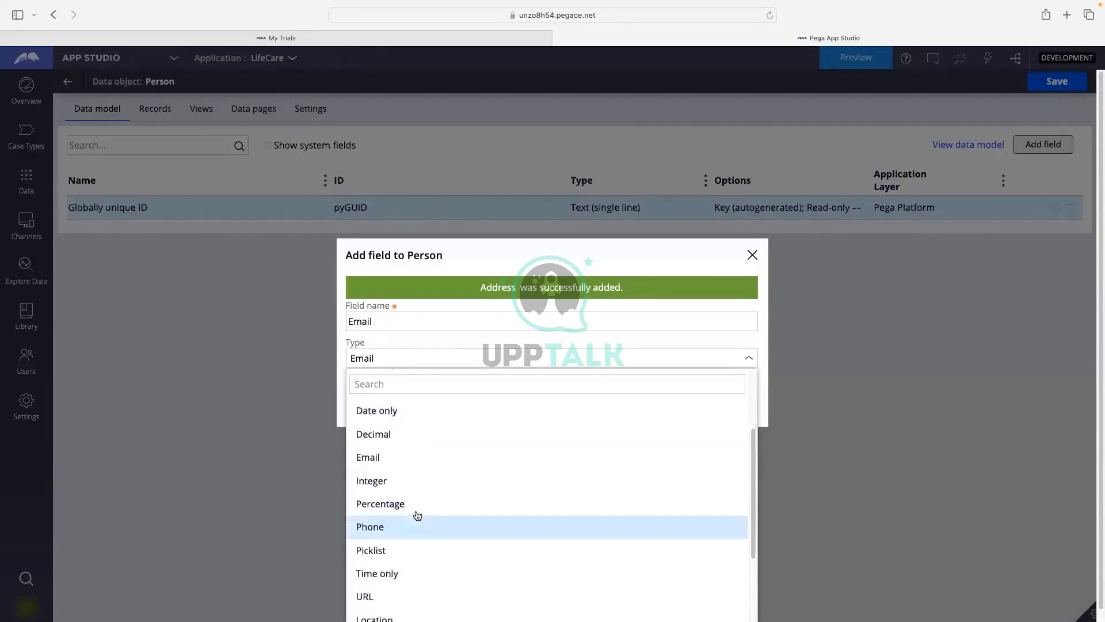
click(388, 459)
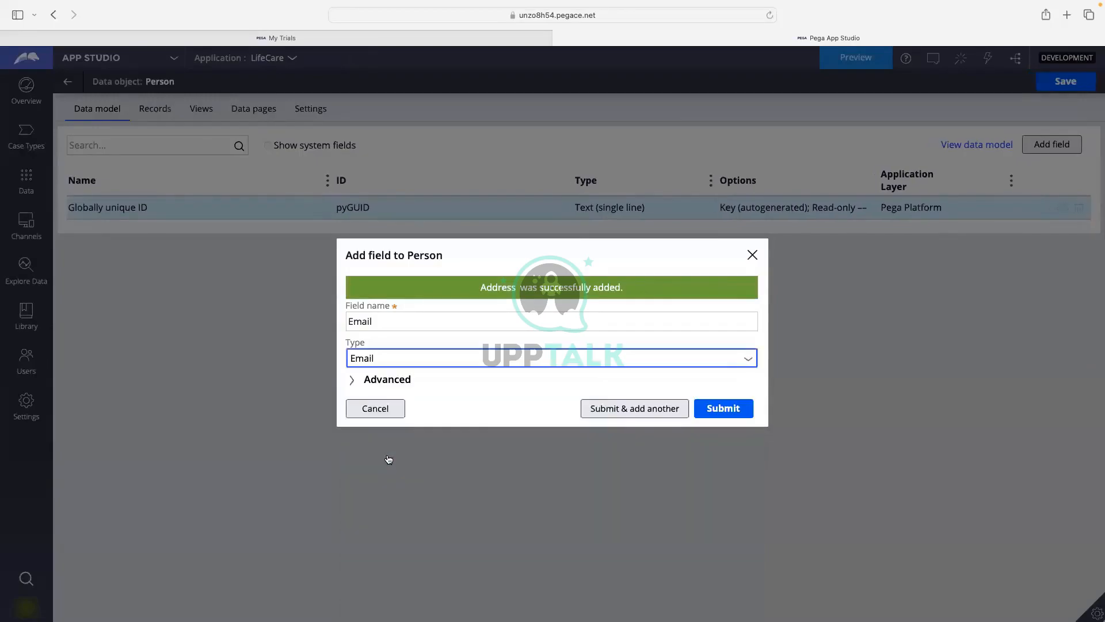
Review the Email field's advanced settings: ID Email, empty description, max length 256, empty expected length.
click(373, 382)
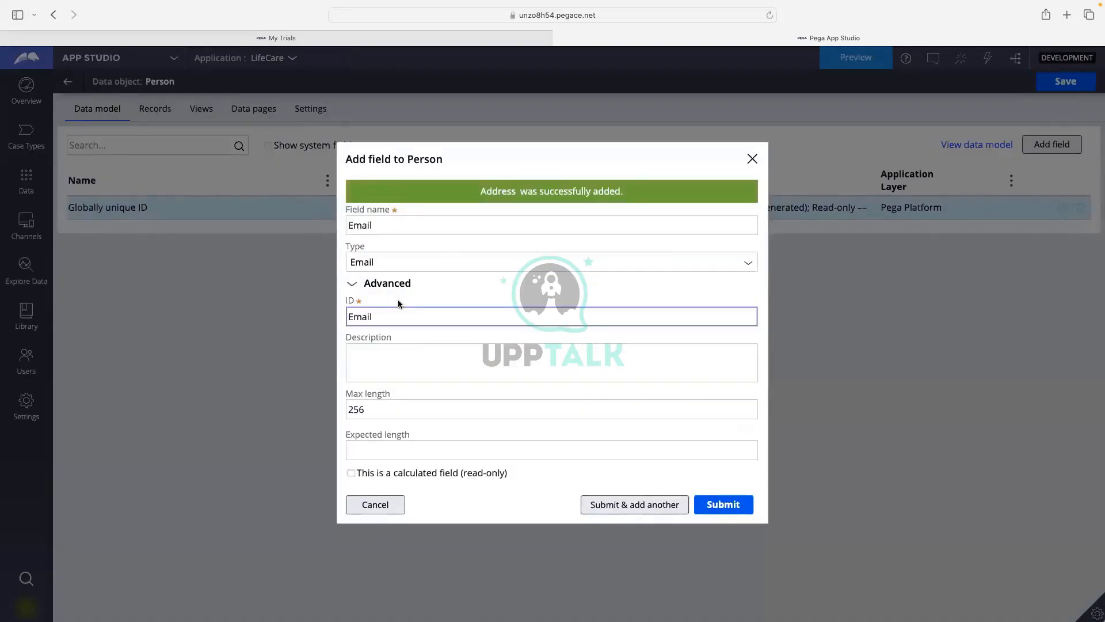
drag(380, 316, 346, 316)
click(372, 345)
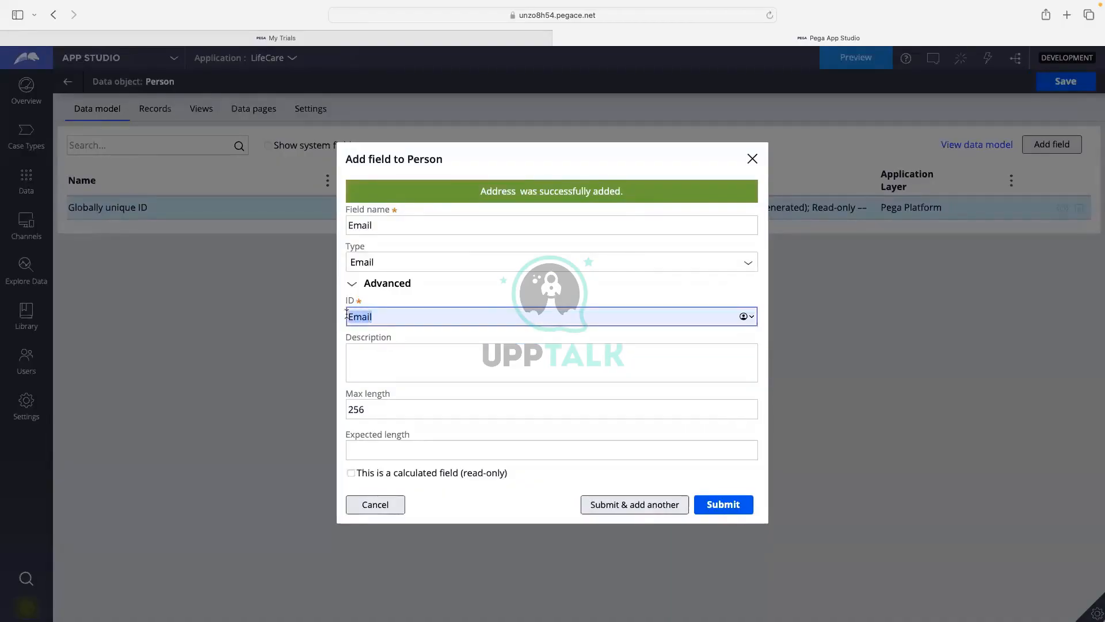
click(487, 288)
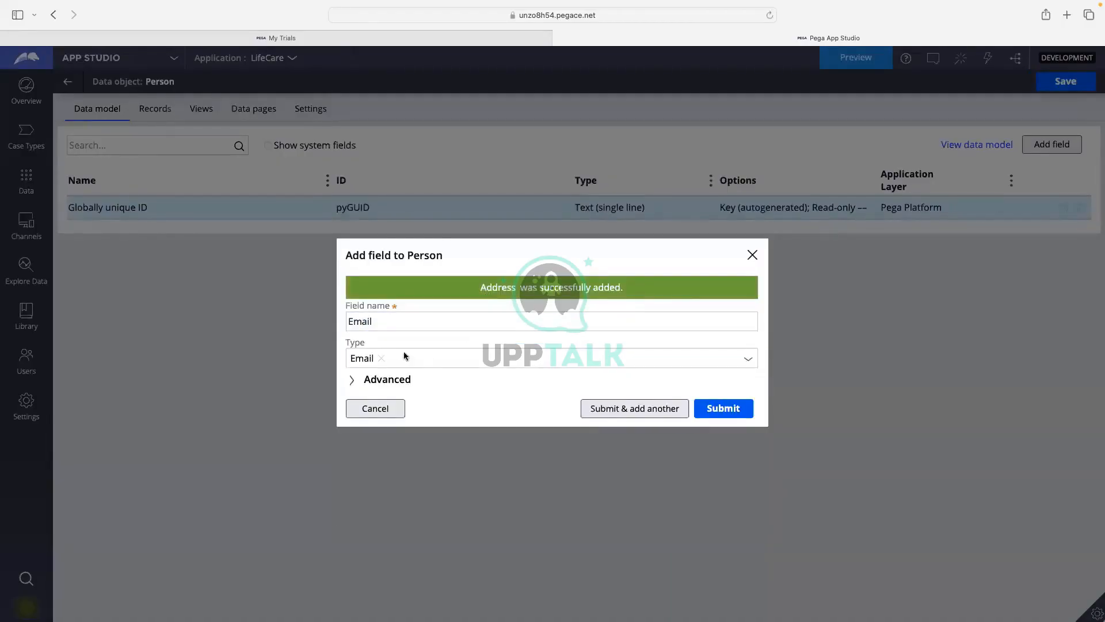
click(371, 379)
click(372, 230)
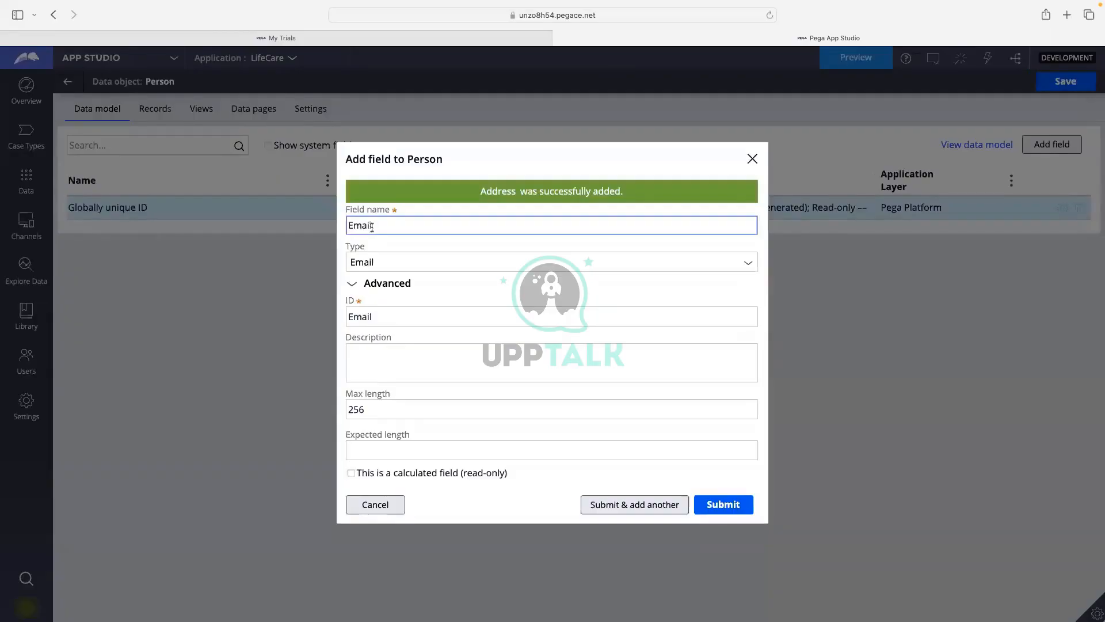
double_click(370, 229)
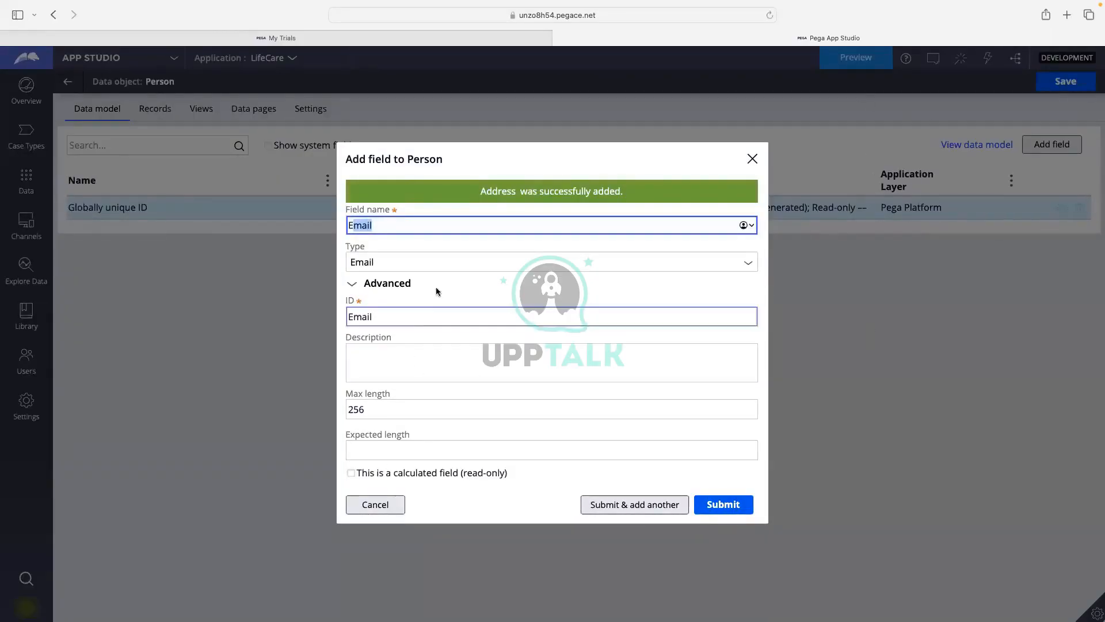
click(375, 358)
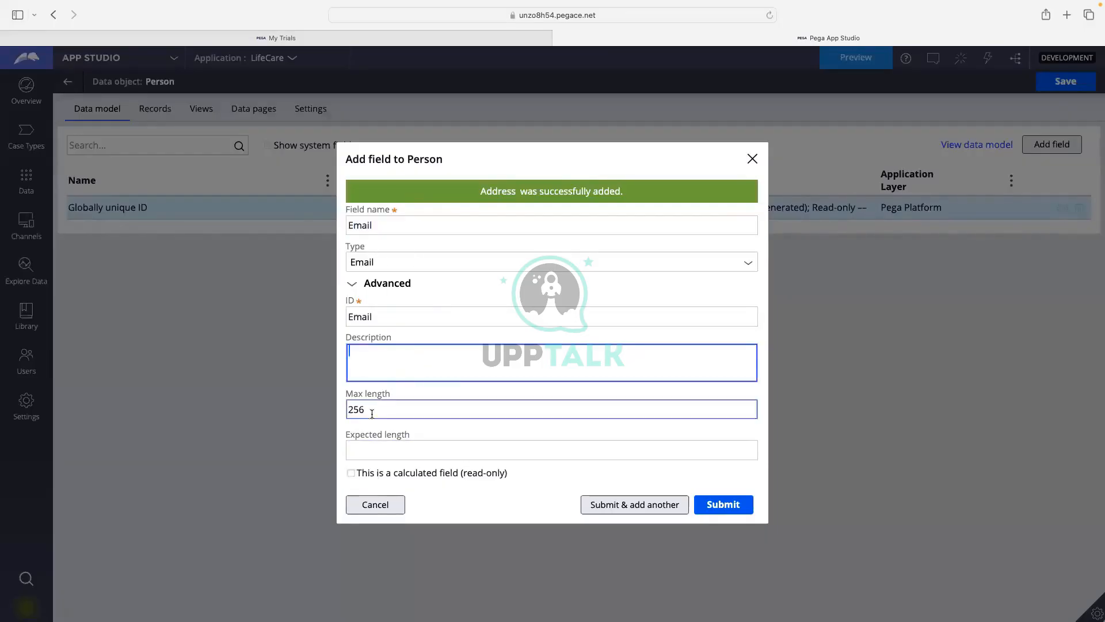
click(354, 412)
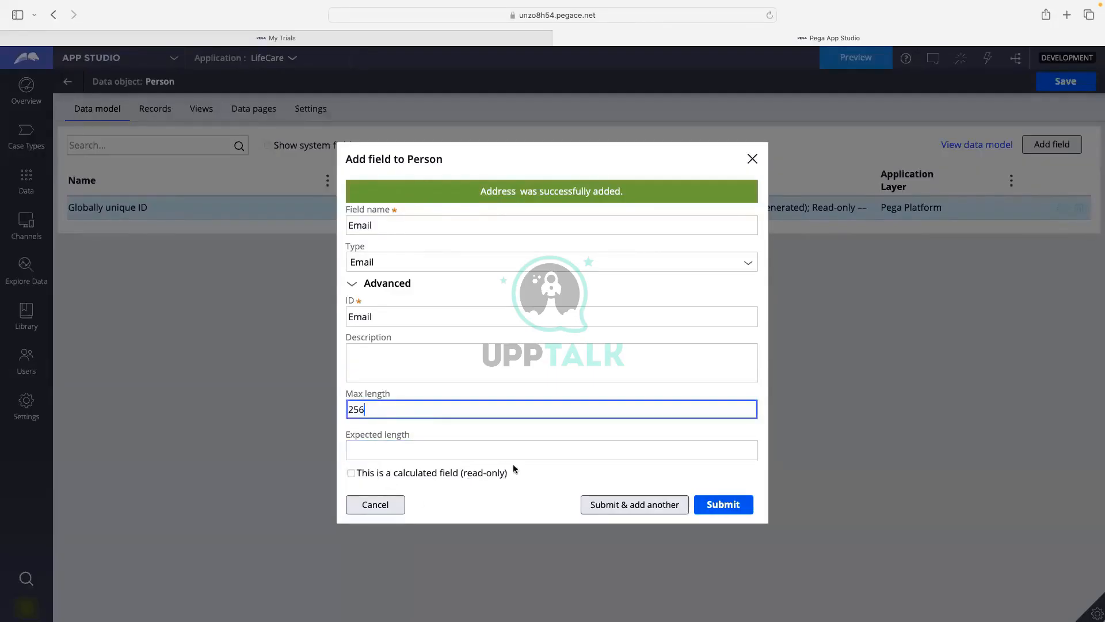
click(520, 443)
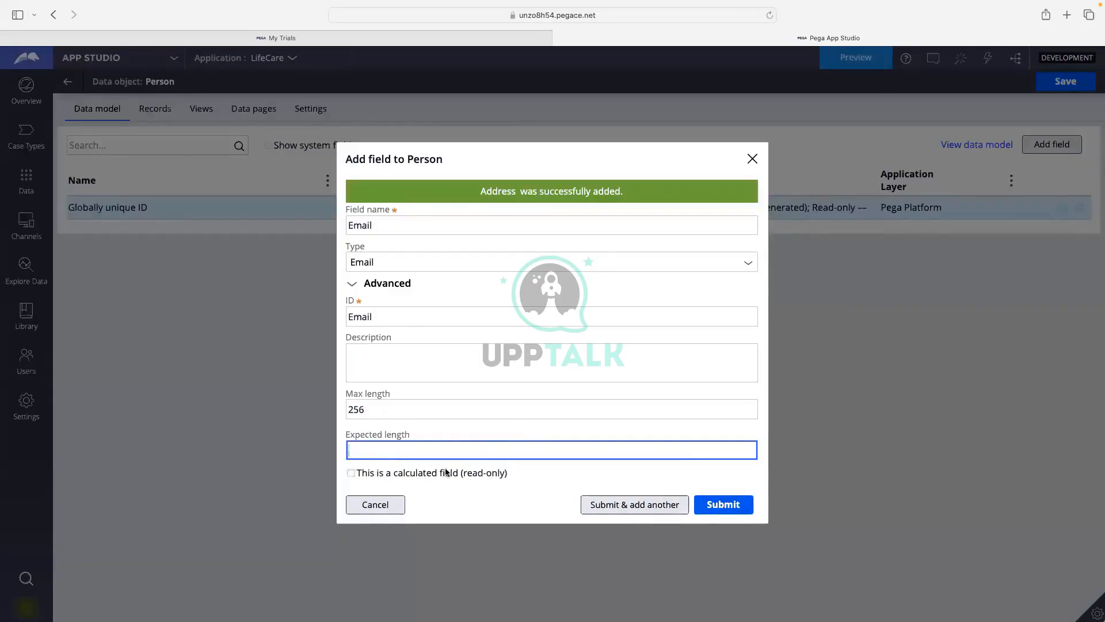
Save the Email field and set up the next field, Phone, with type Phone.
click(628, 509)
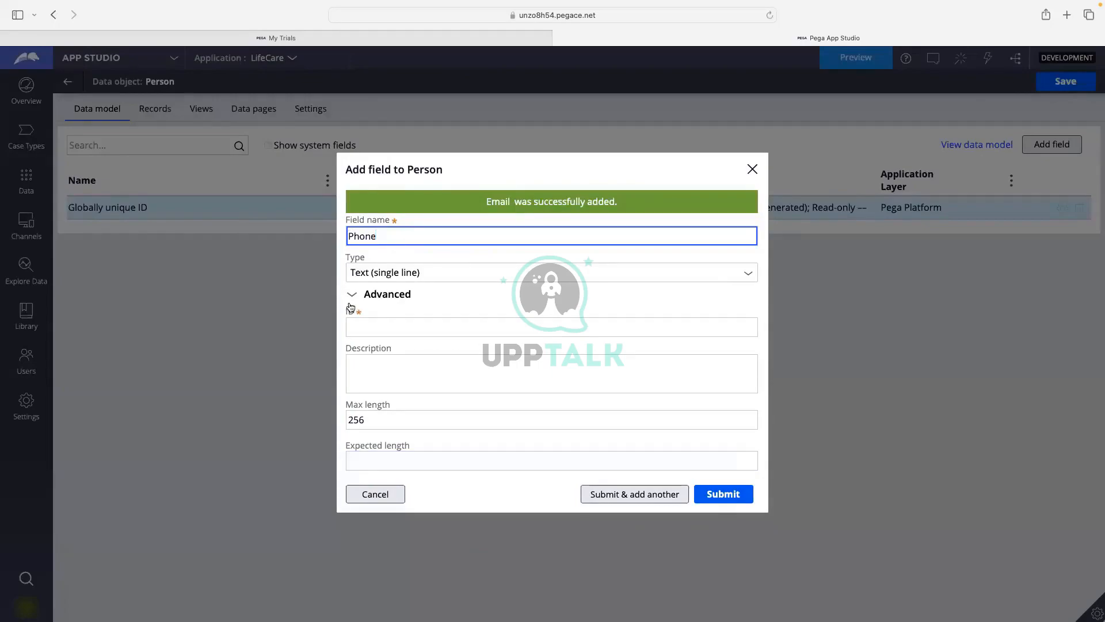
click(726, 303)
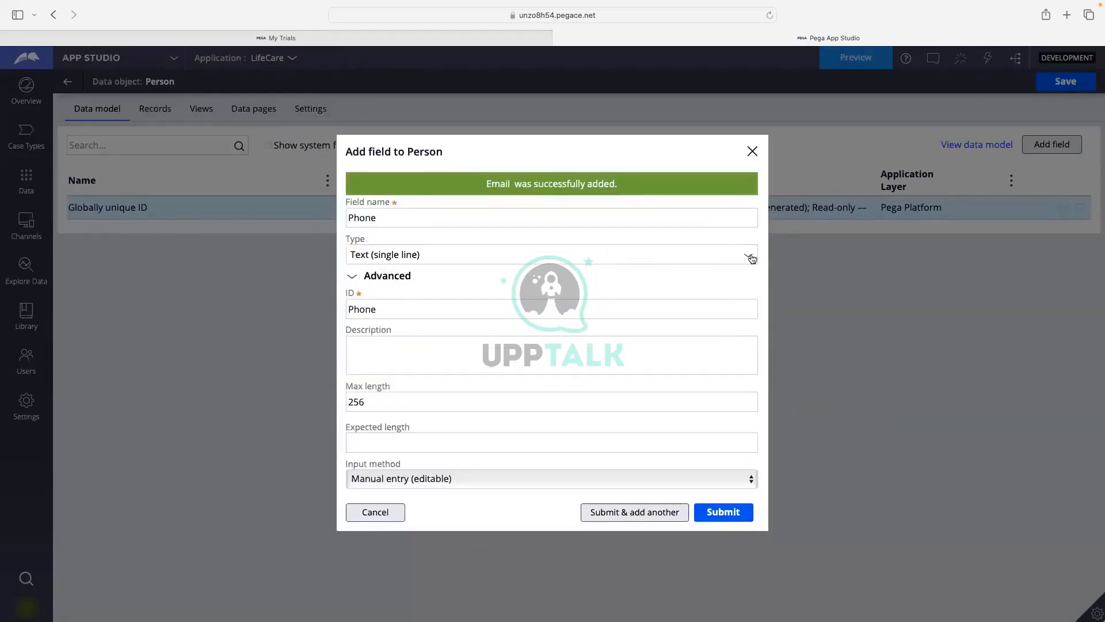
click(752, 258)
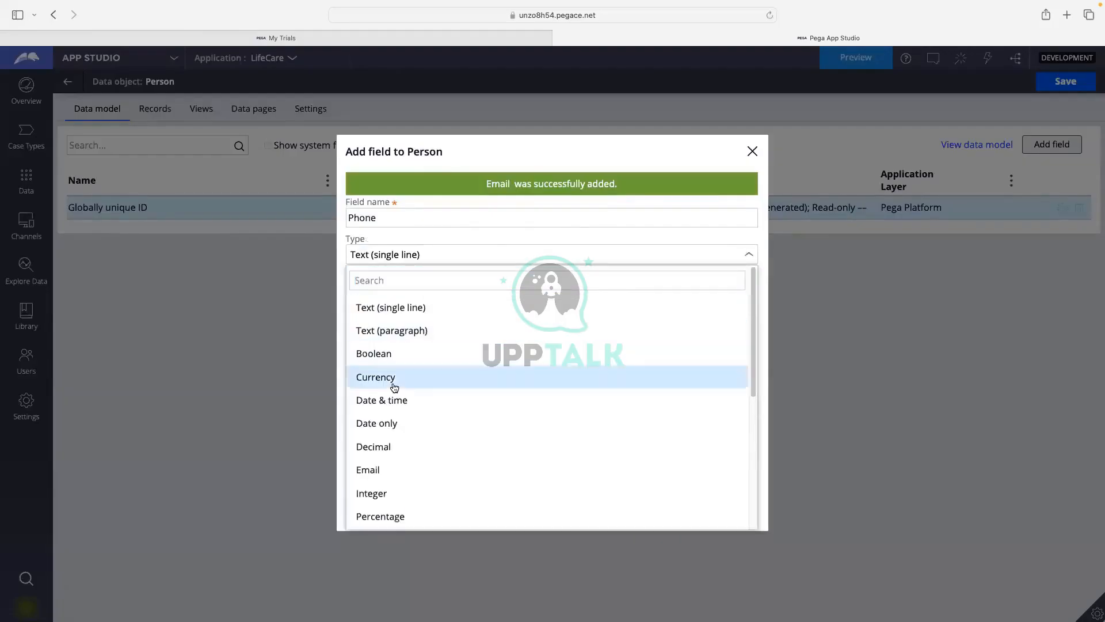
scroll(389, 403, down, 3)
click(389, 419)
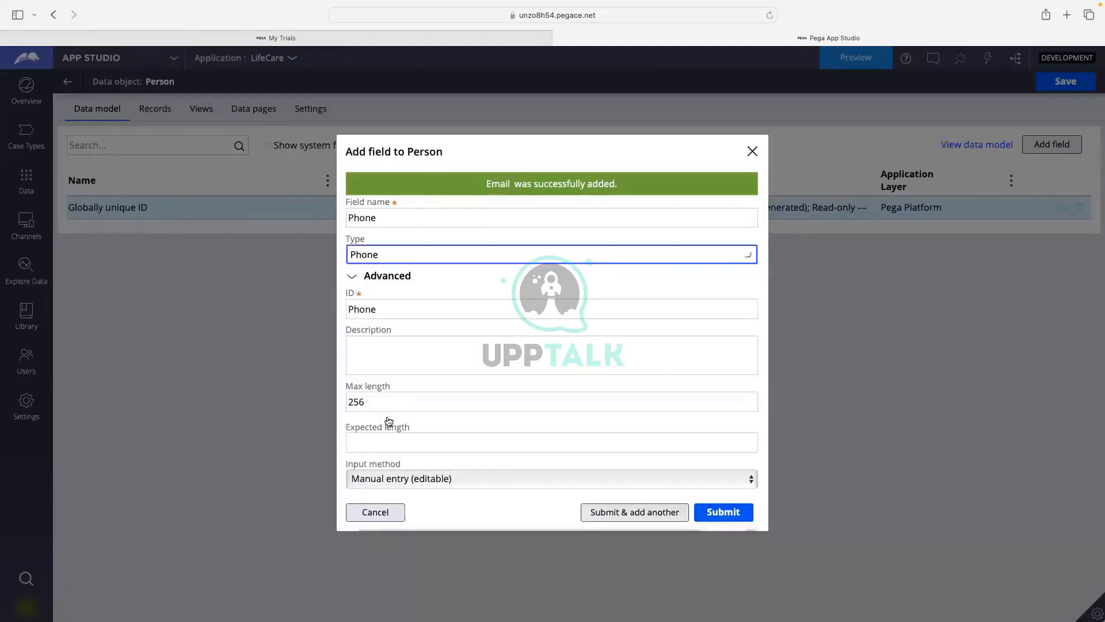
click(353, 273)
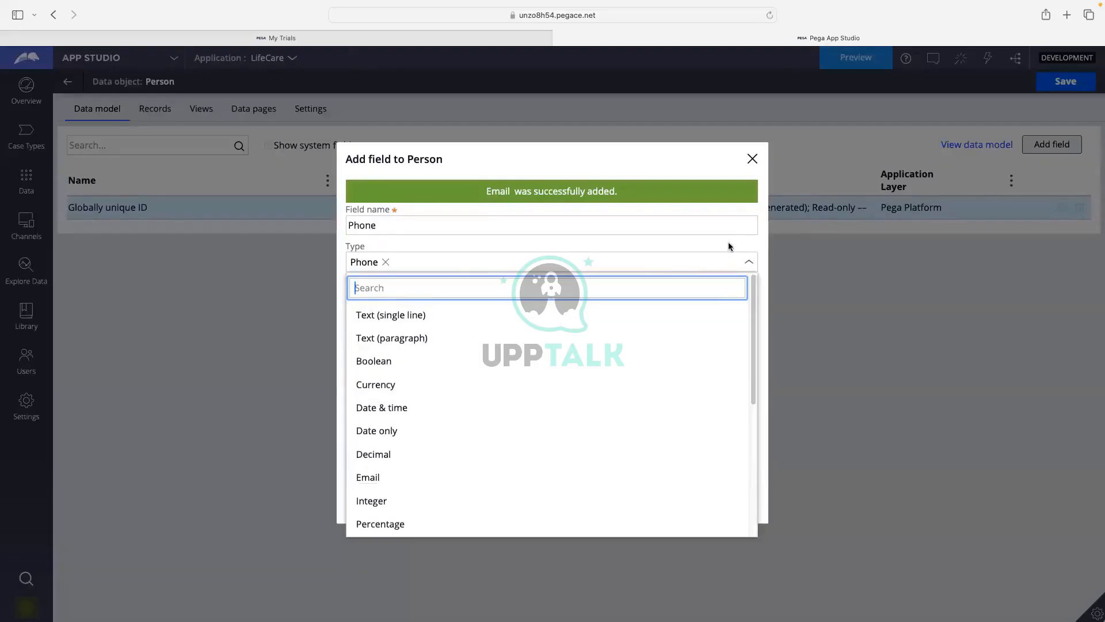
click(728, 243)
click(372, 268)
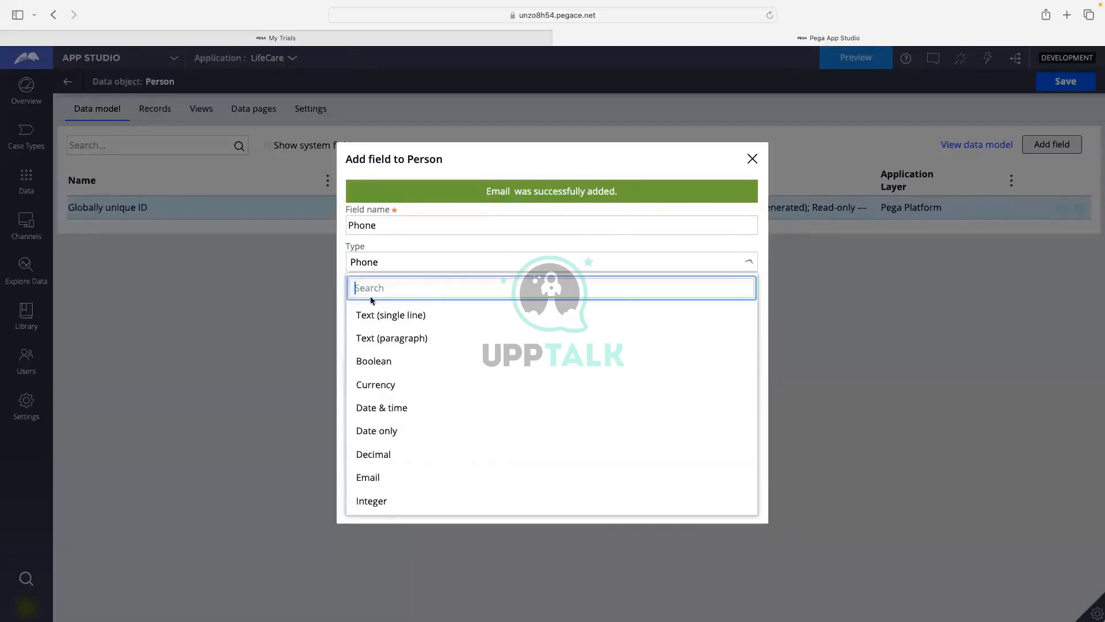
click(434, 243)
click(346, 258)
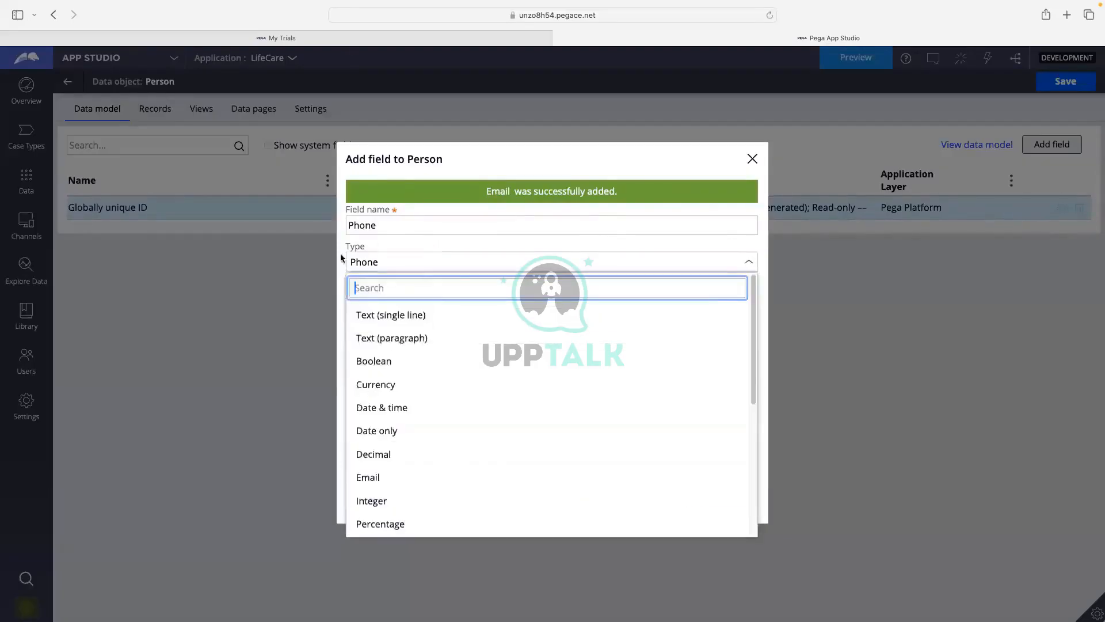
click(413, 251)
click(500, 259)
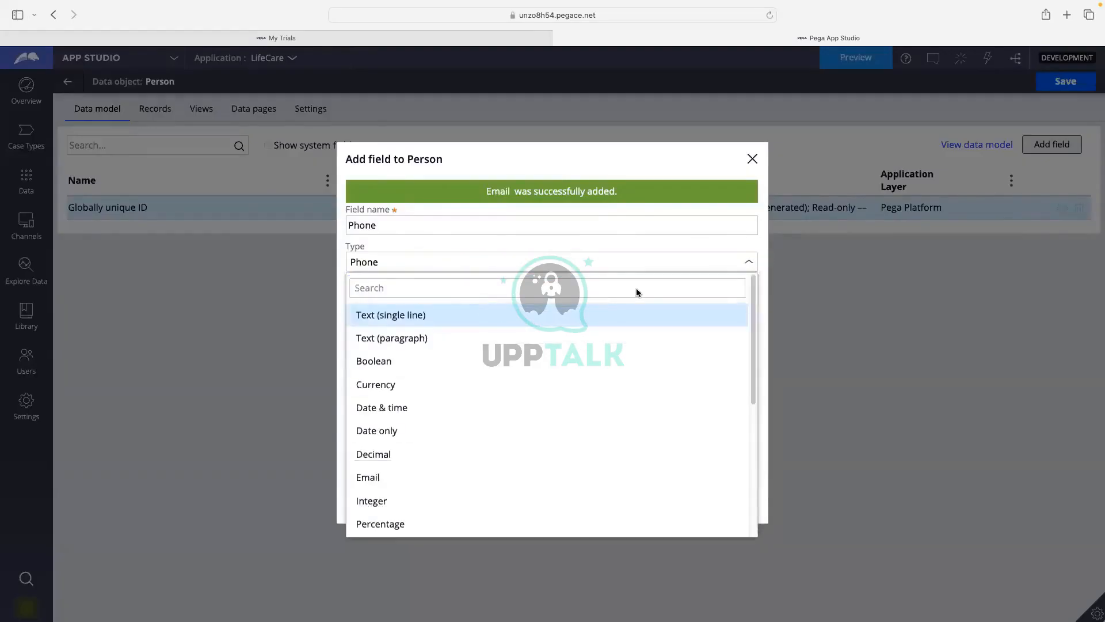
click(307, 355)
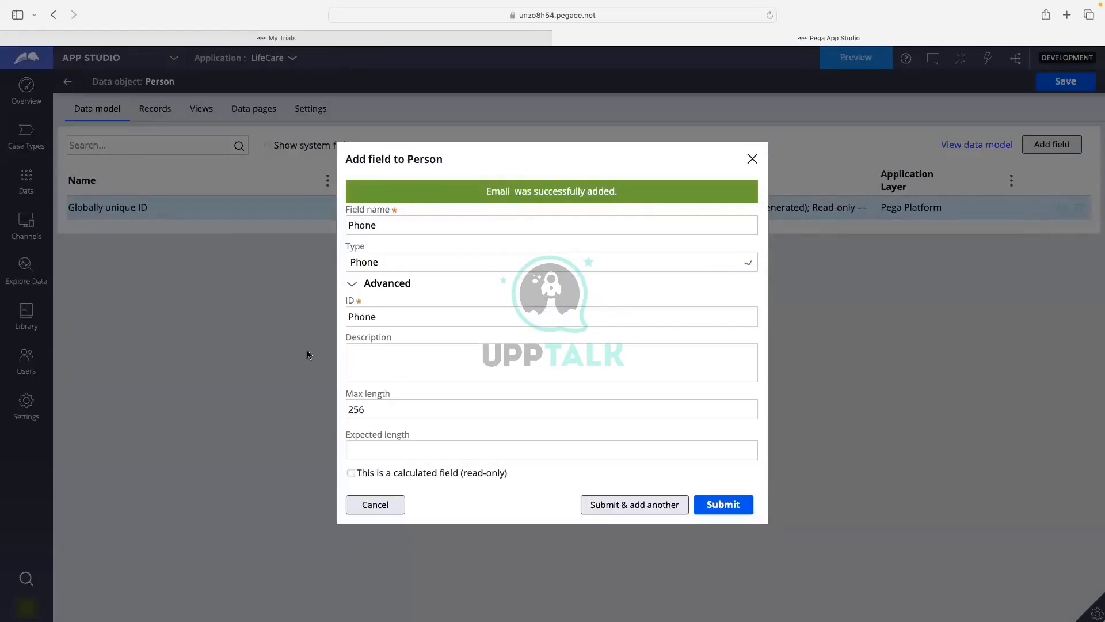
Check the Phone field's advanced settings, confirming a max length of 256.
click(355, 285)
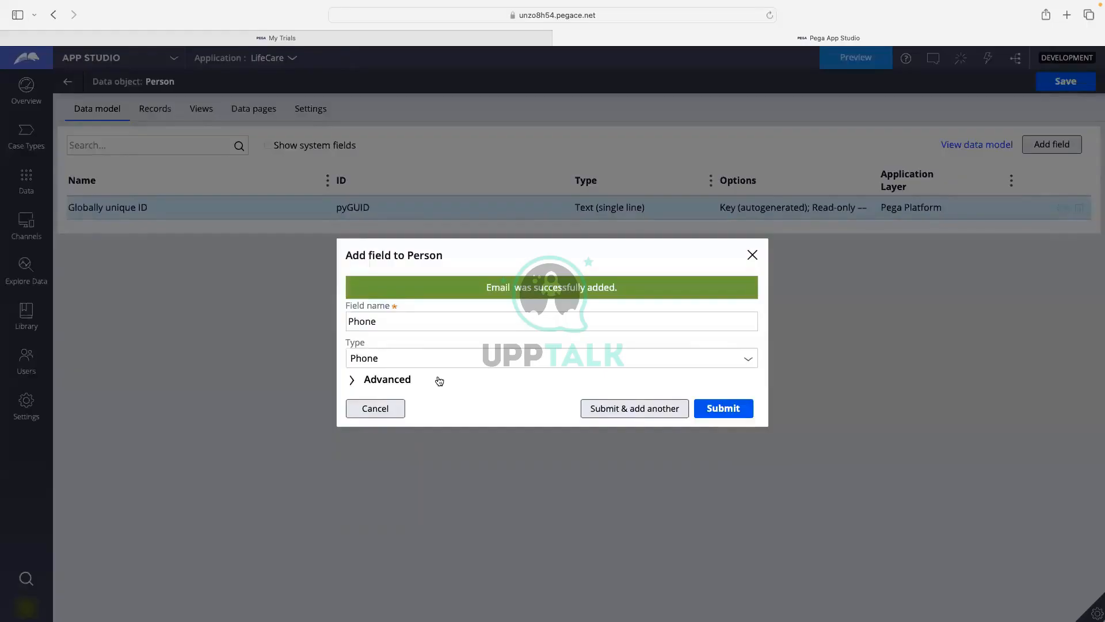
click(373, 378)
click(470, 369)
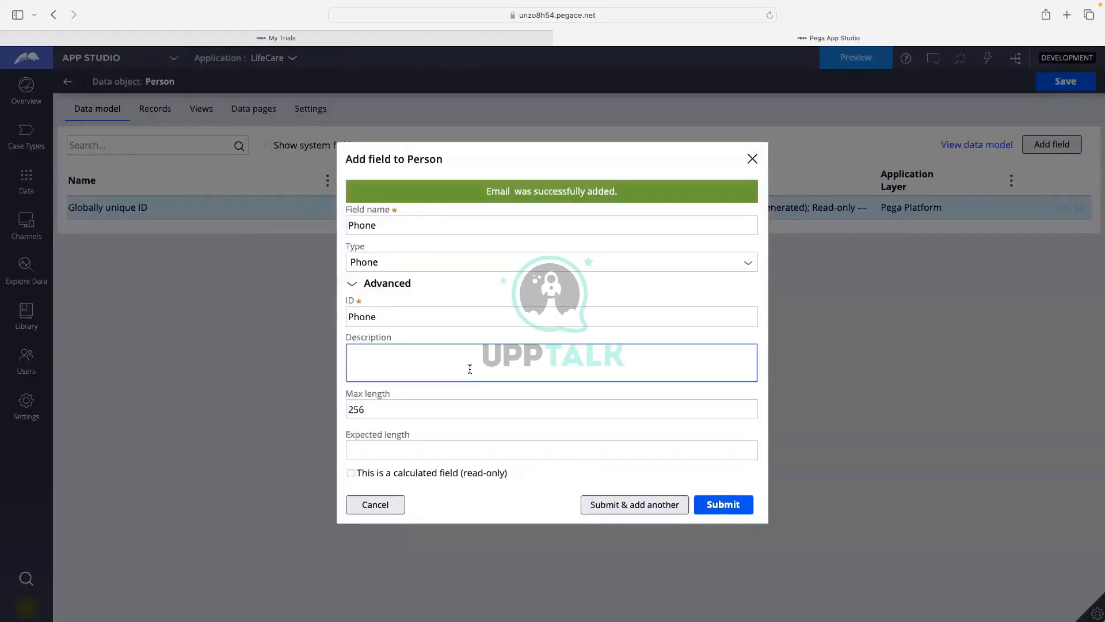
click(373, 408)
double_click(373, 409)
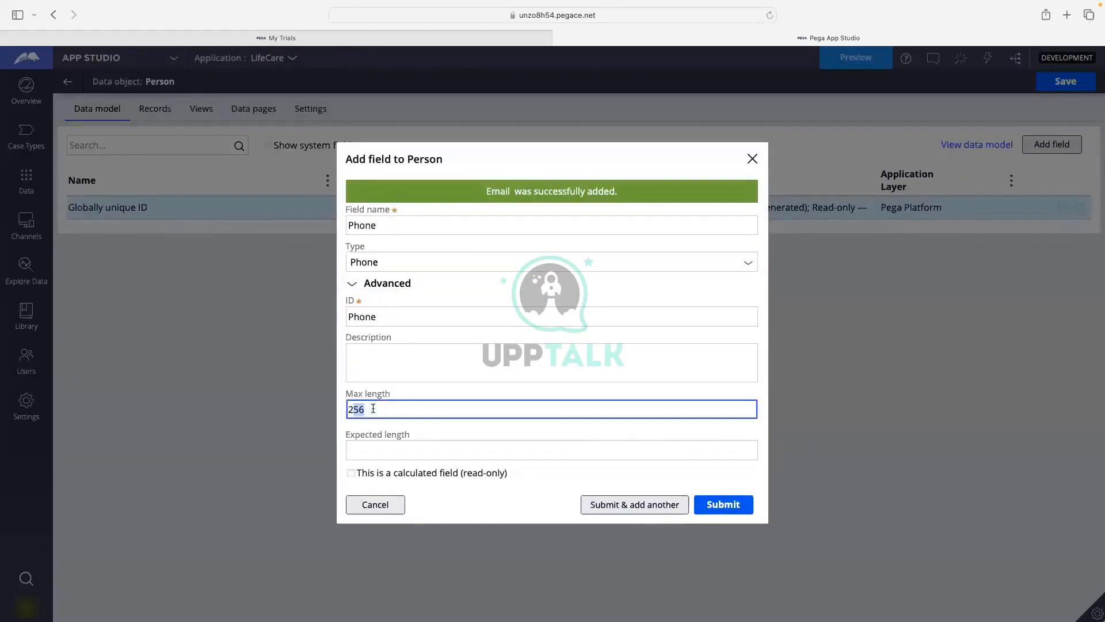
click(373, 409)
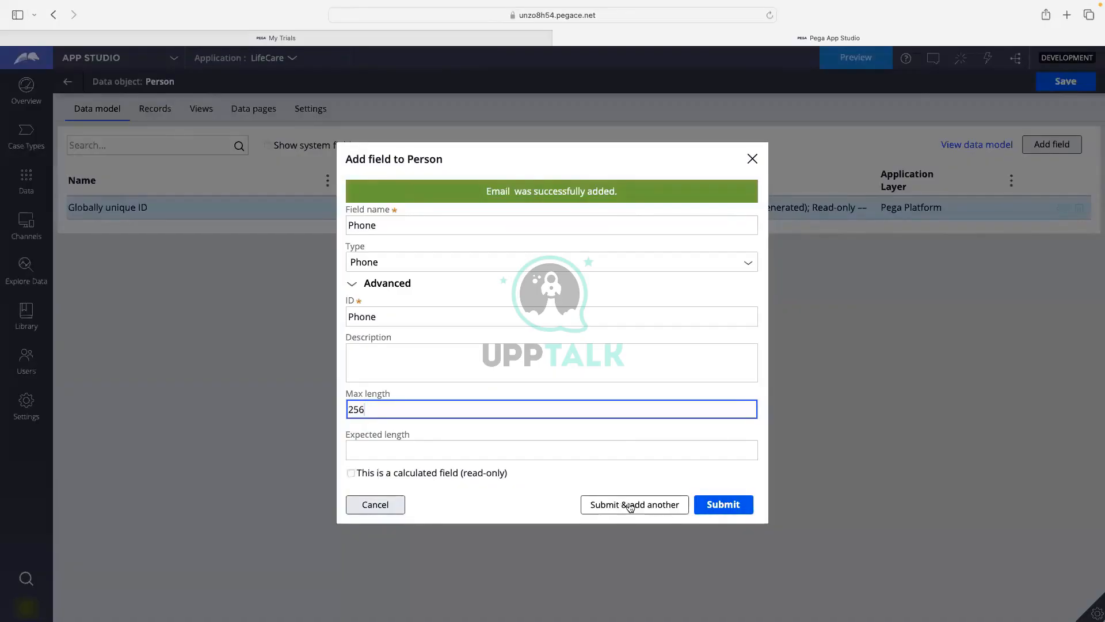
Save Phone, then add a Date of Birth field of type Date only.
click(724, 506)
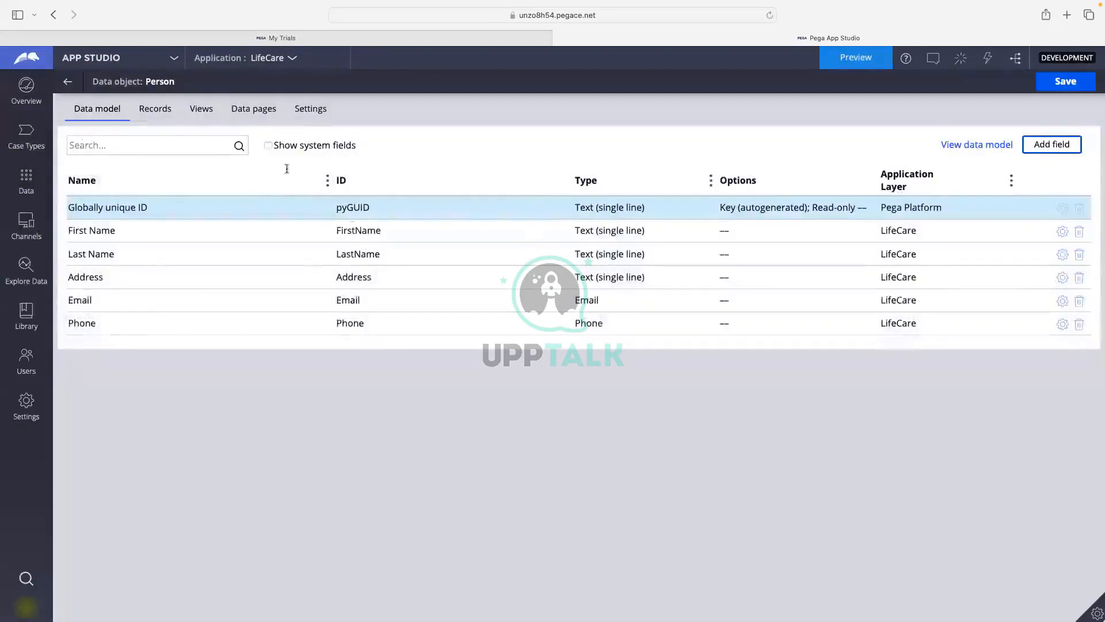
click(105, 148)
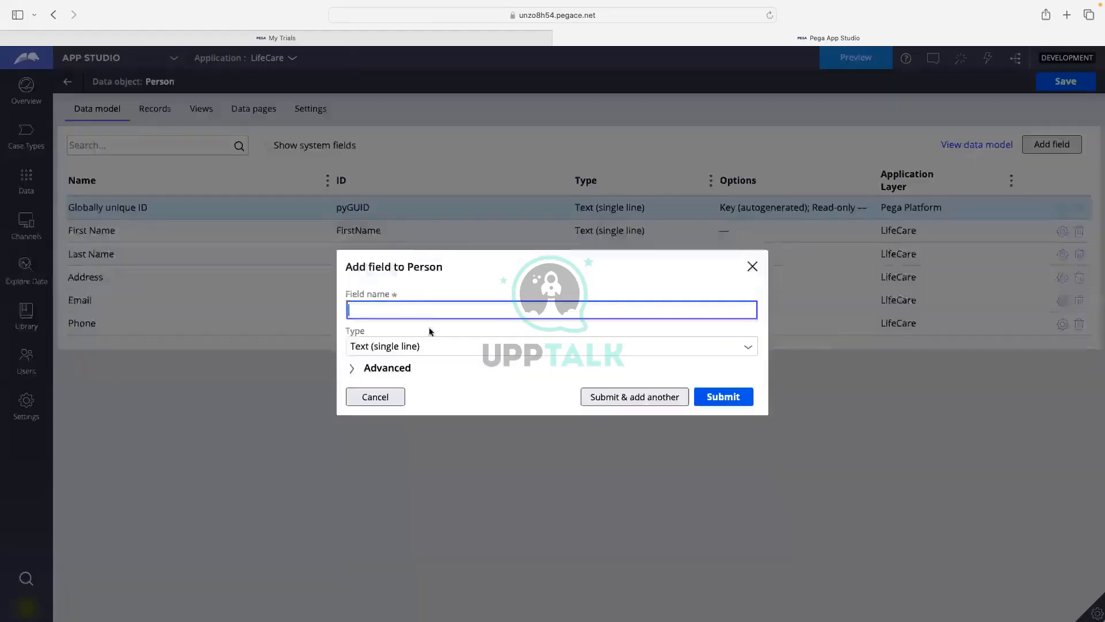
text(Date )
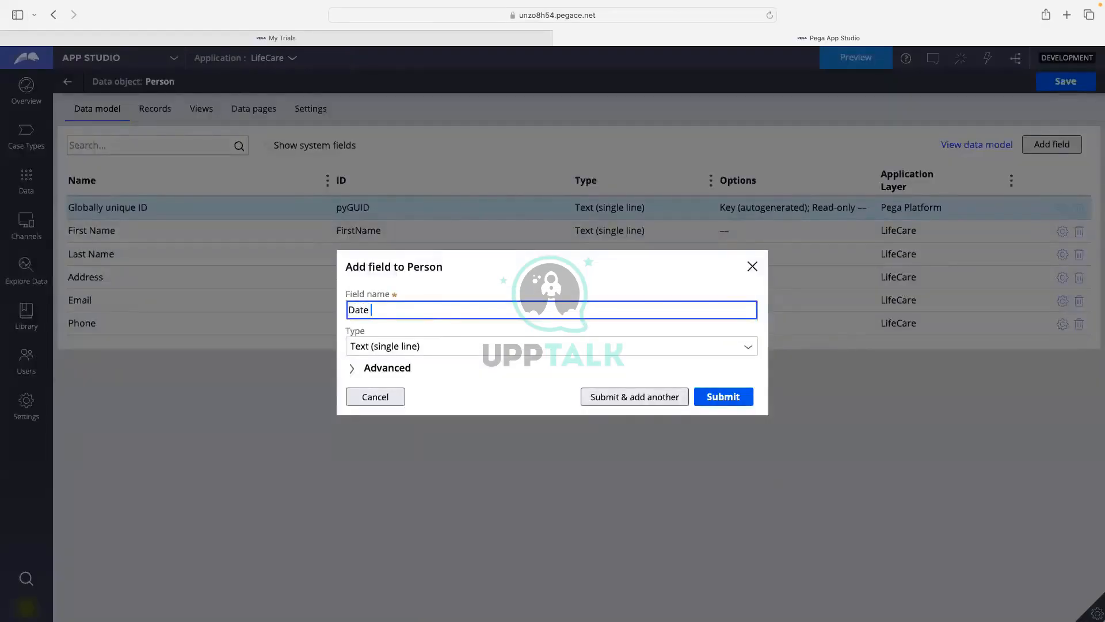
text(of Birth)
click(750, 349)
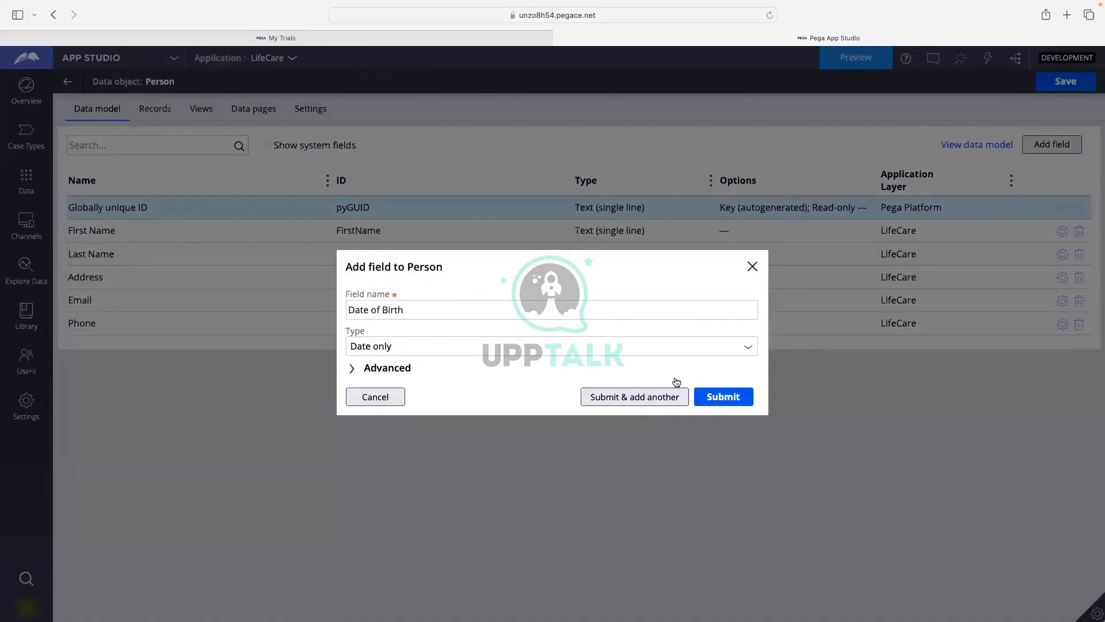
click(652, 397)
click(415, 311)
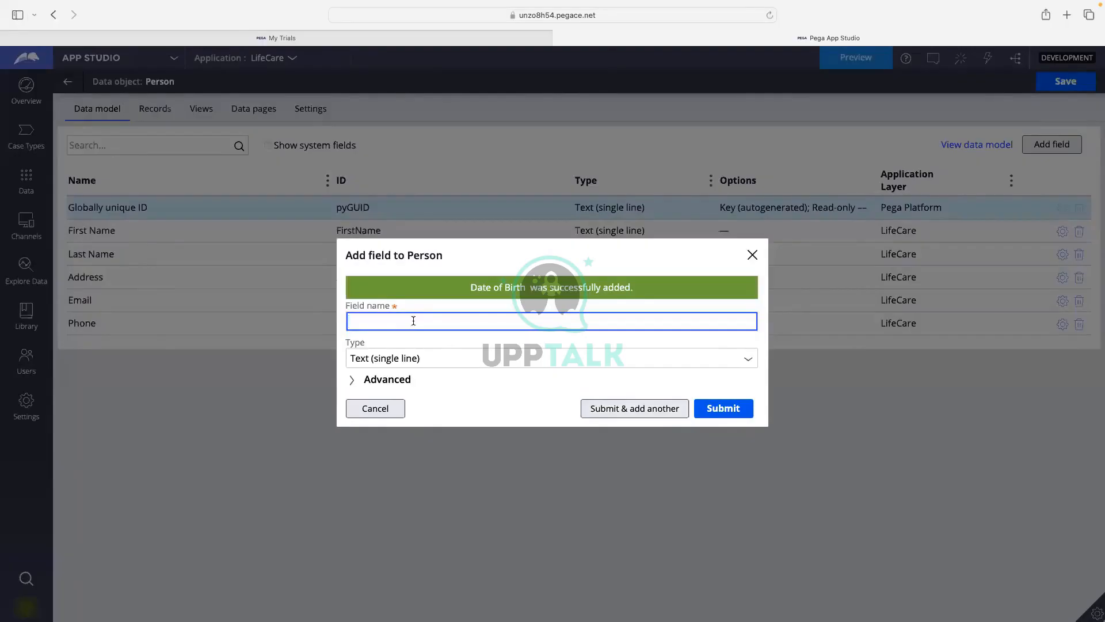
Add an Age field of type Integer and submit it.
text(Age)
click(410, 358)
click(543, 408)
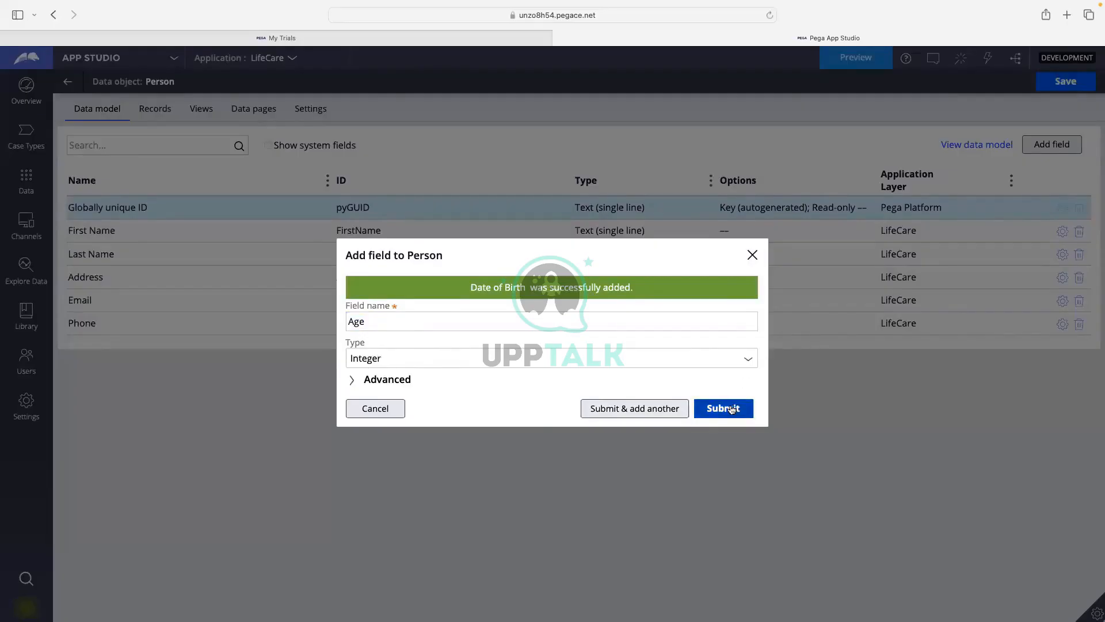
click(732, 409)
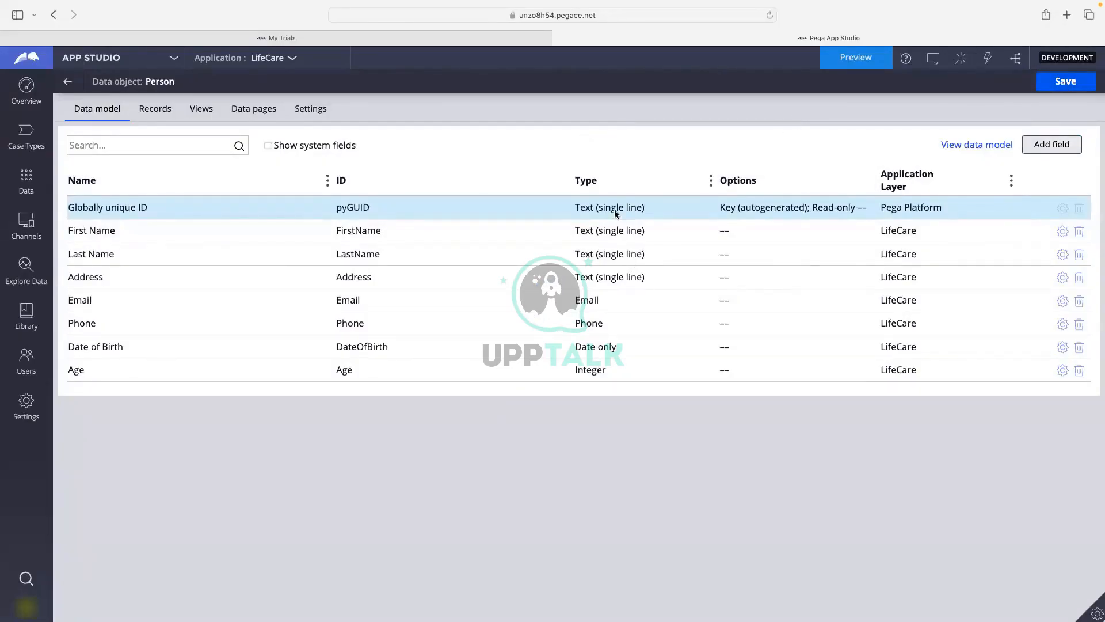
Return to Data Objects and Integrations and inspect Person with its List Person and Person data pages.
click(67, 84)
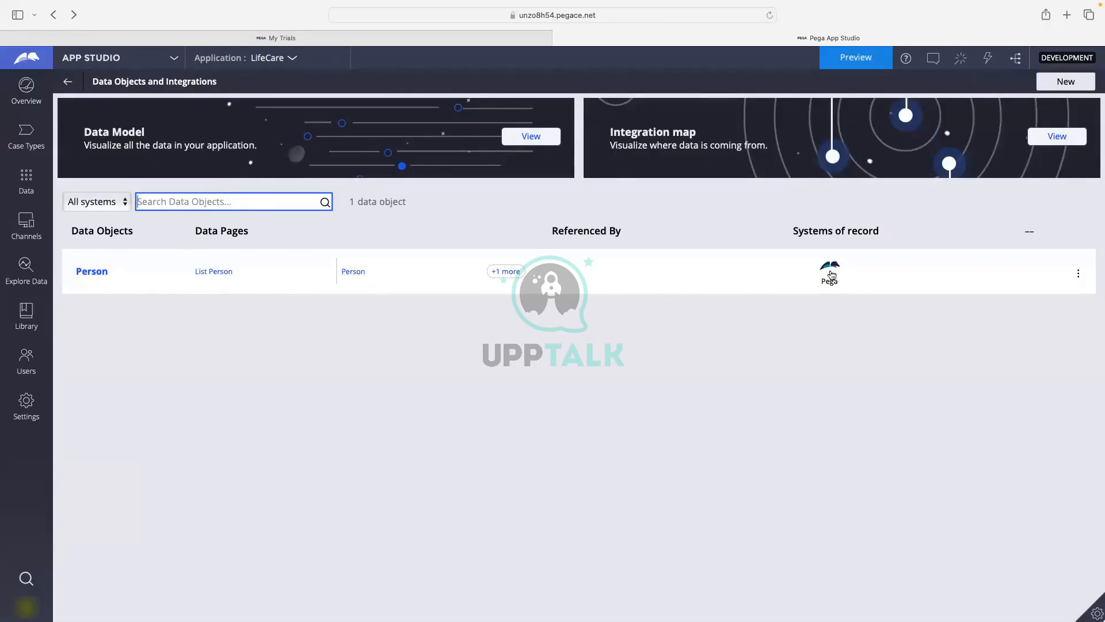
click(804, 233)
drag(798, 231, 888, 231)
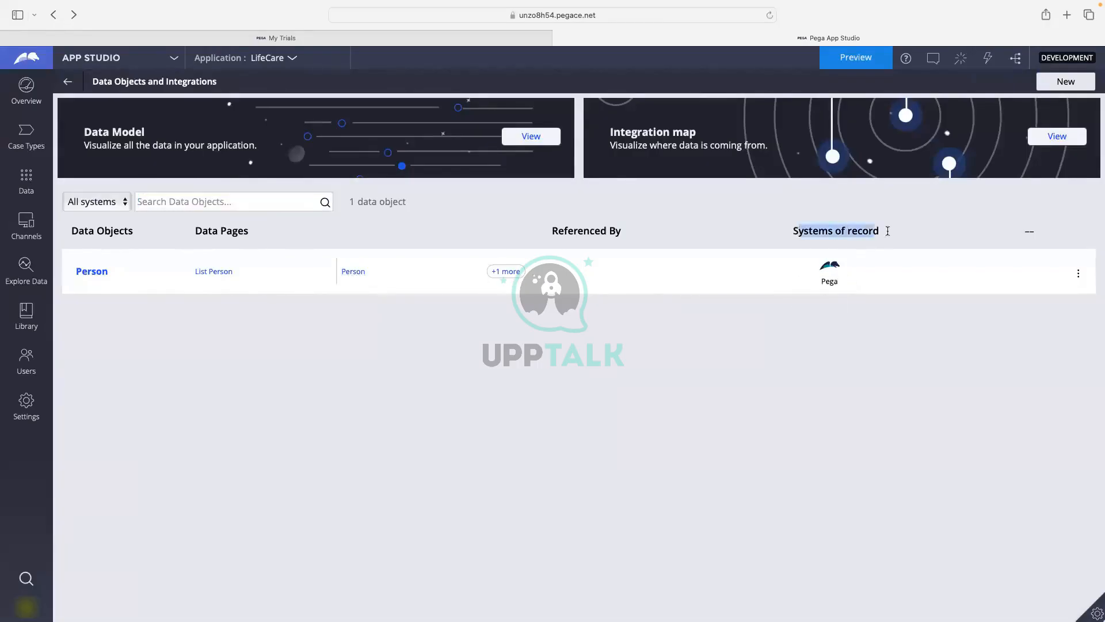
click(869, 317)
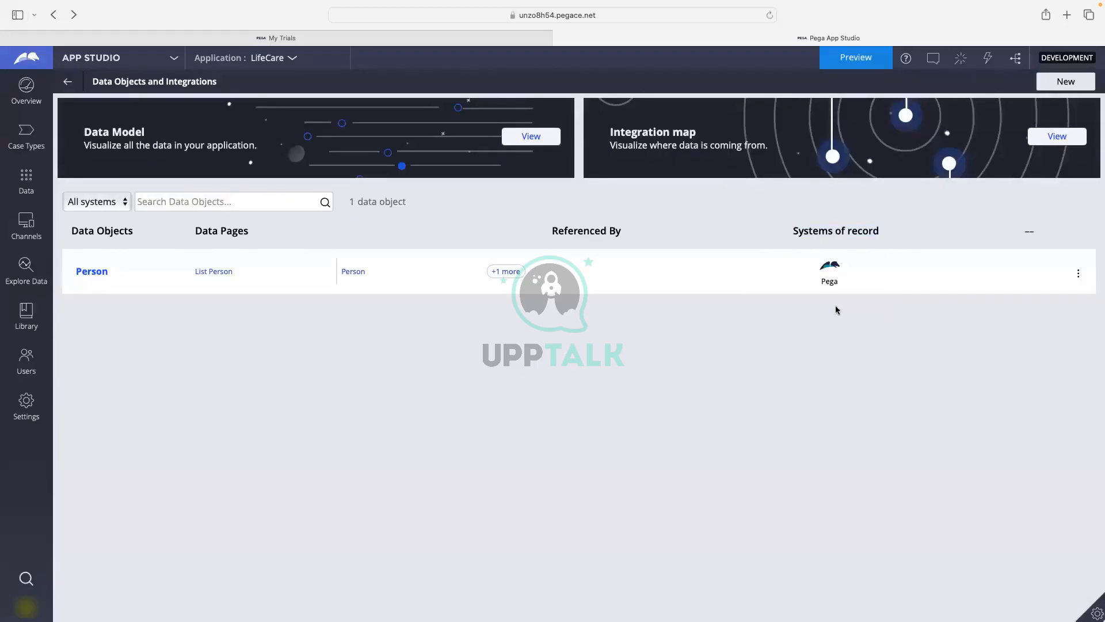
Create an 'Insurance' data object using System Pega with a manually defined data model.
click(1048, 85)
click(446, 281)
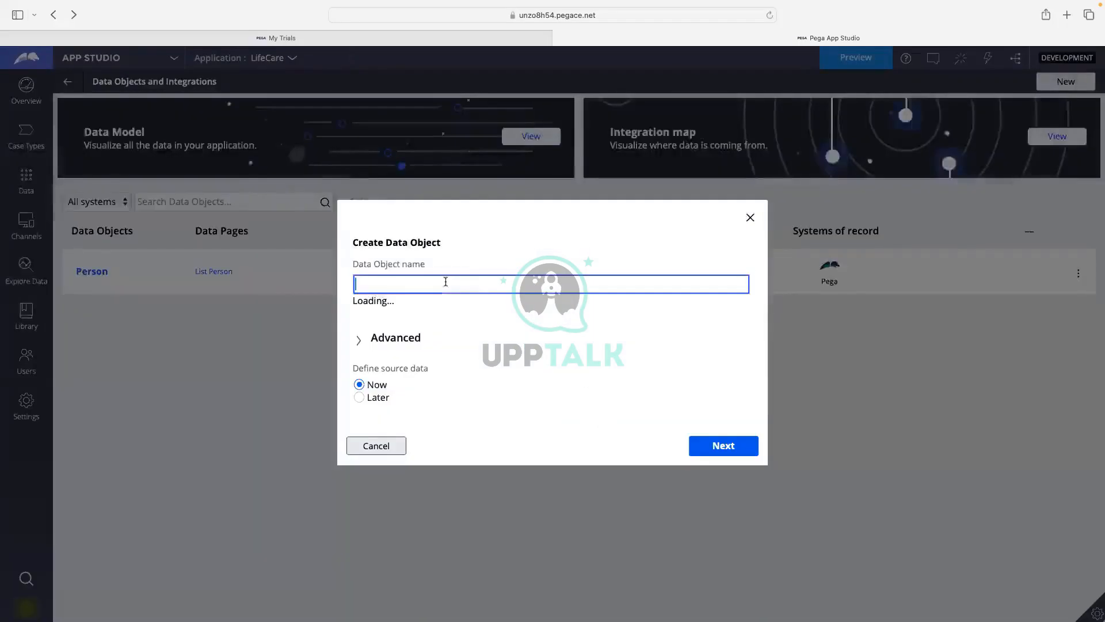
text(INsurance)
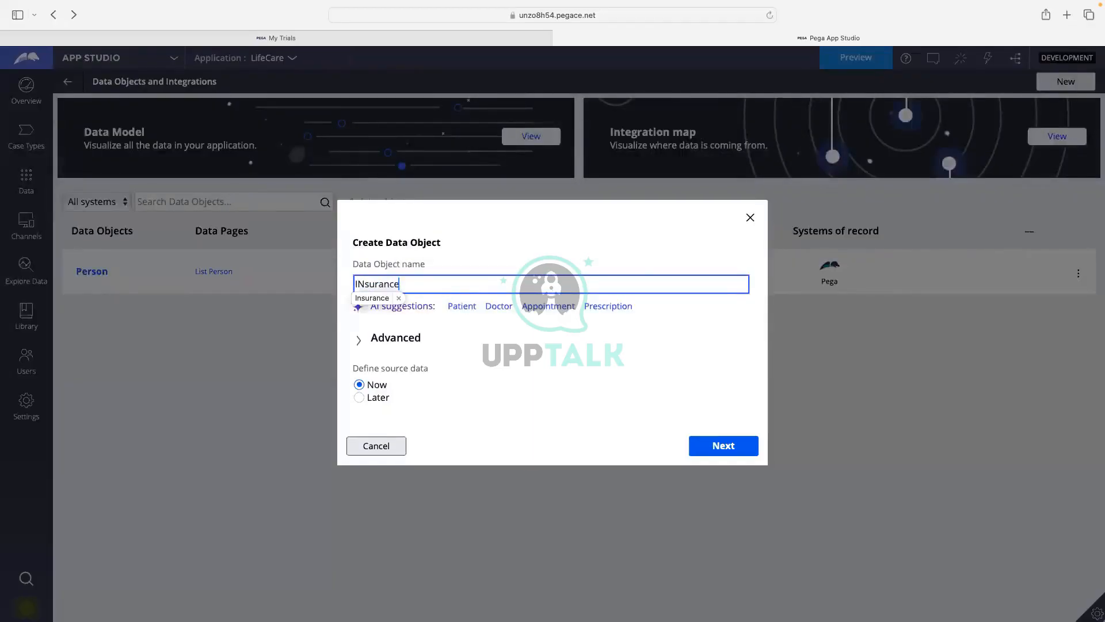
click(363, 299)
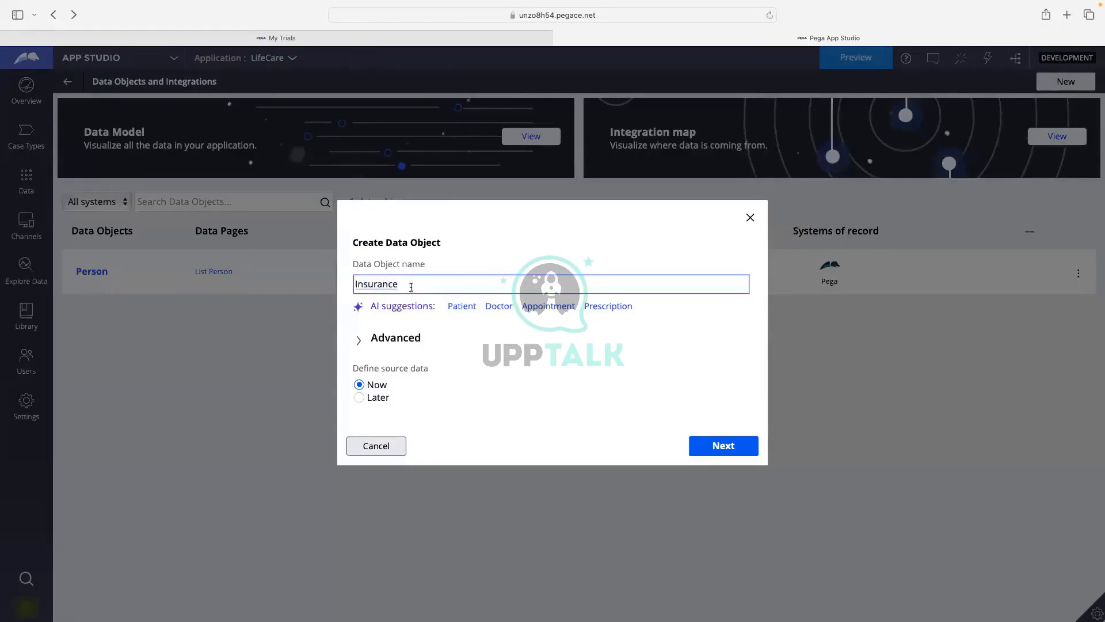
click(401, 305)
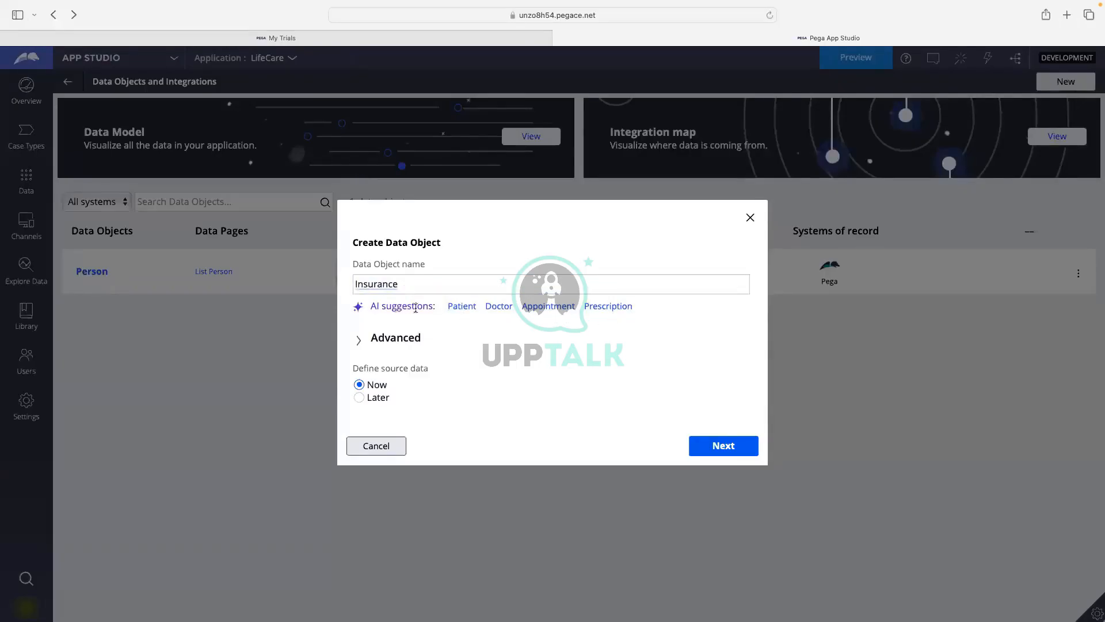
click(415, 284)
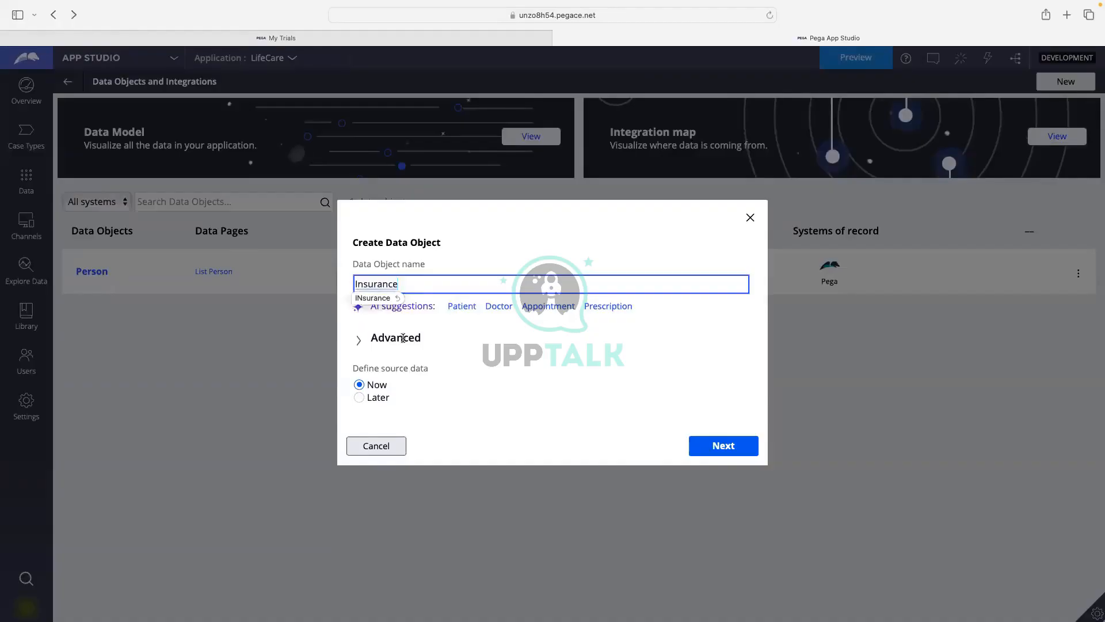
click(447, 339)
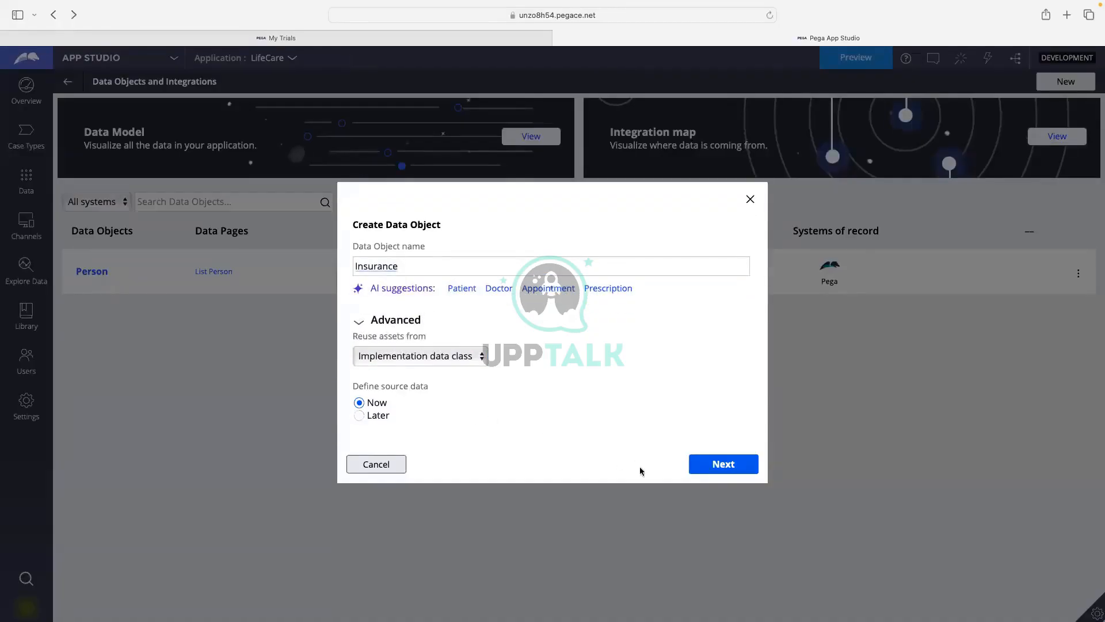
click(707, 471)
click(694, 458)
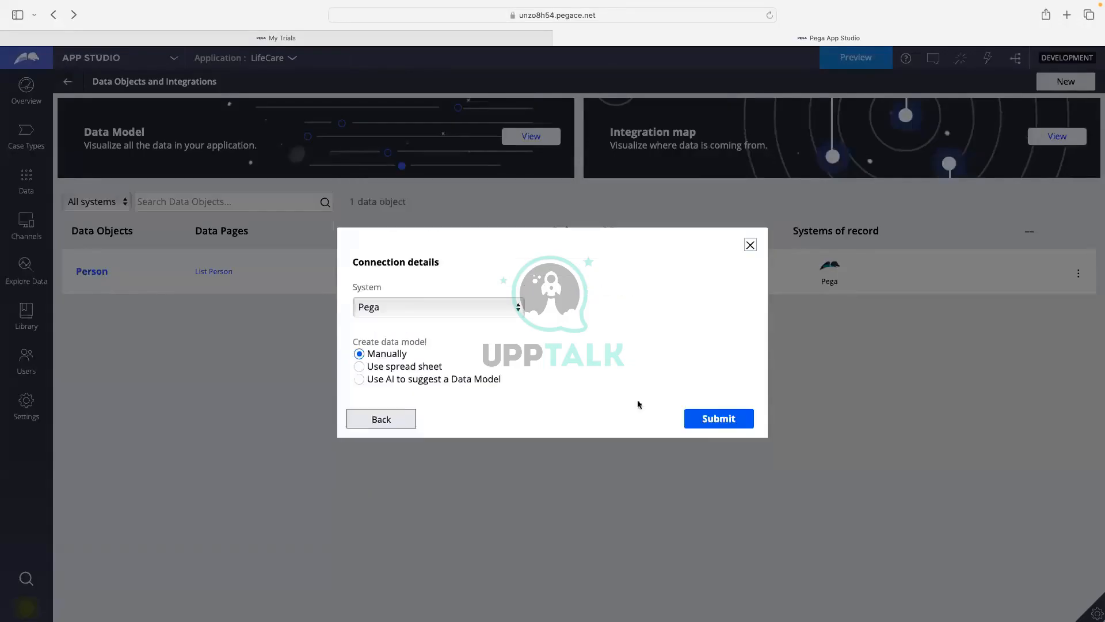
click(732, 422)
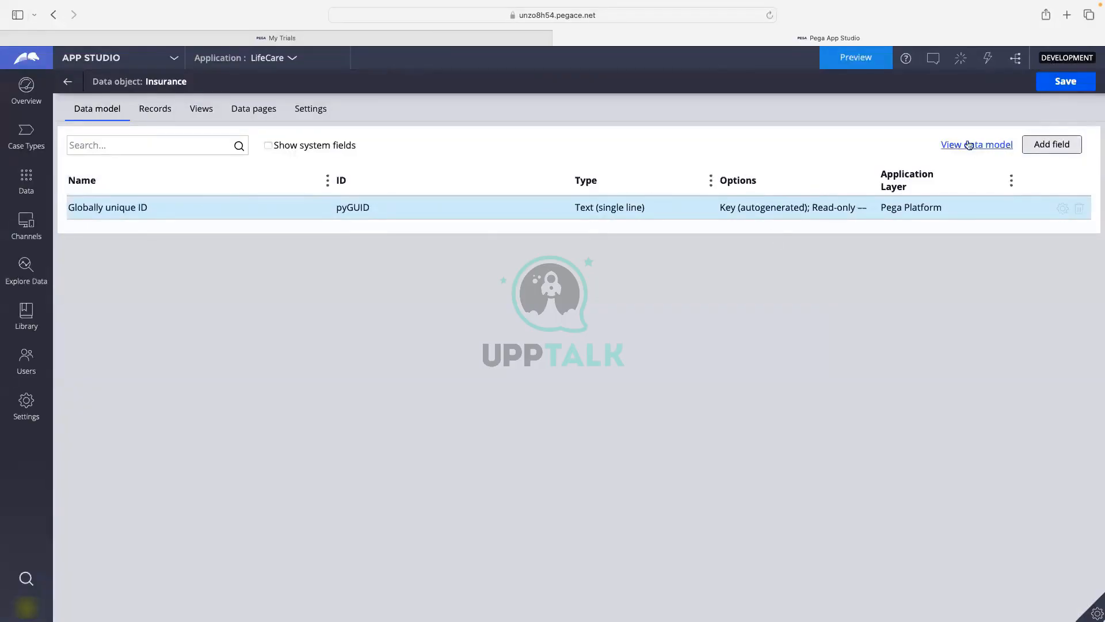
Add a new Insurance field named InsuranceType with the Picklist field type.
click(1050, 146)
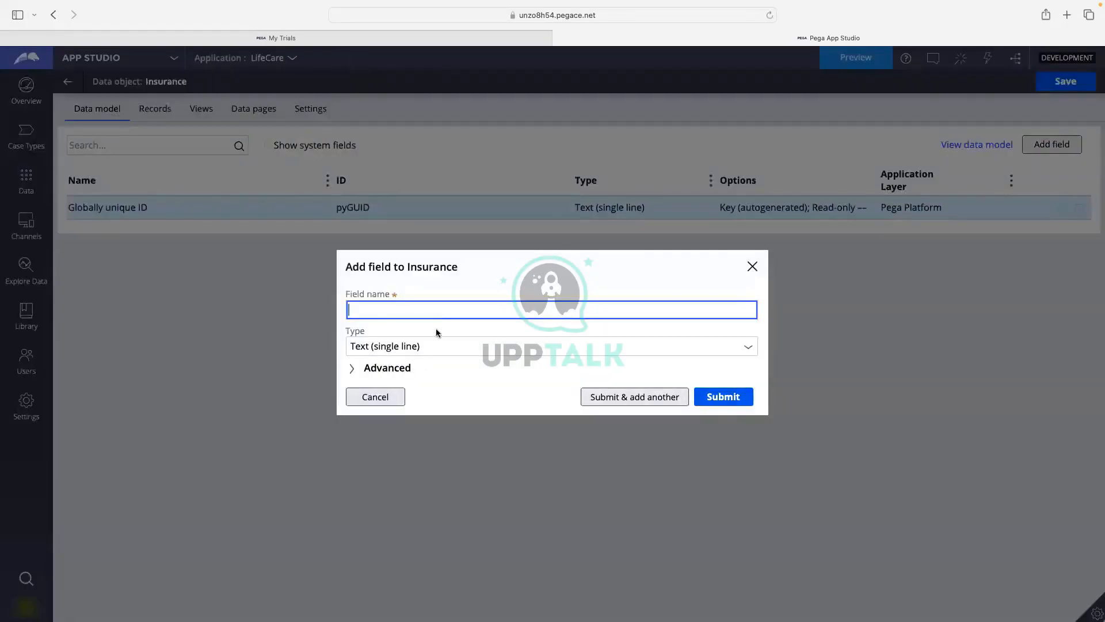
text(InsuranceTyp)
click(747, 348)
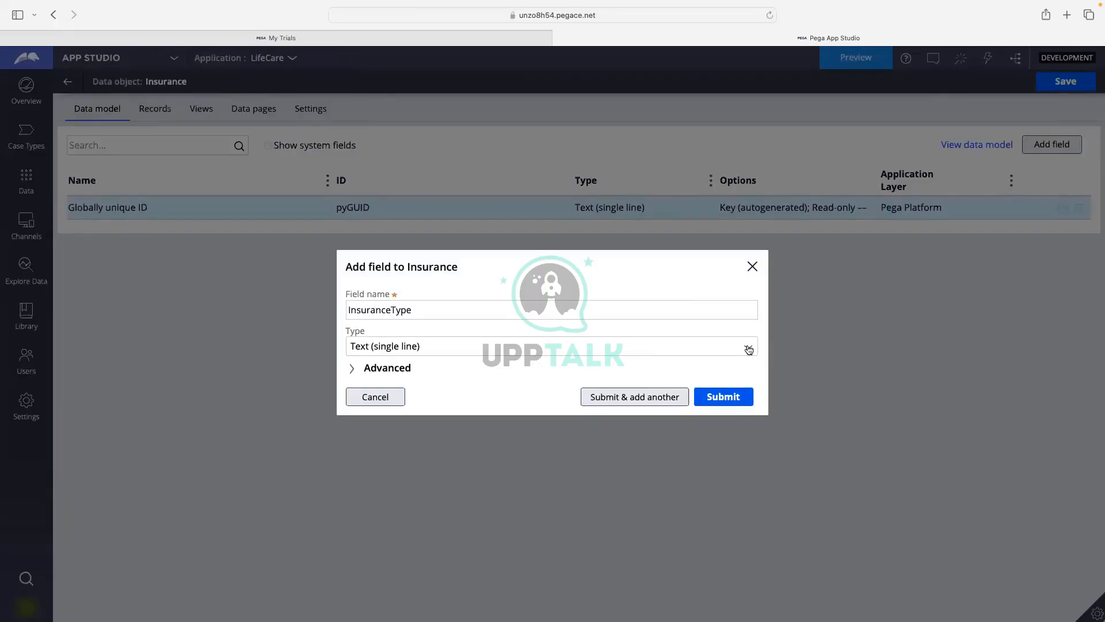
click(748, 349)
scroll(434, 484, down, 5)
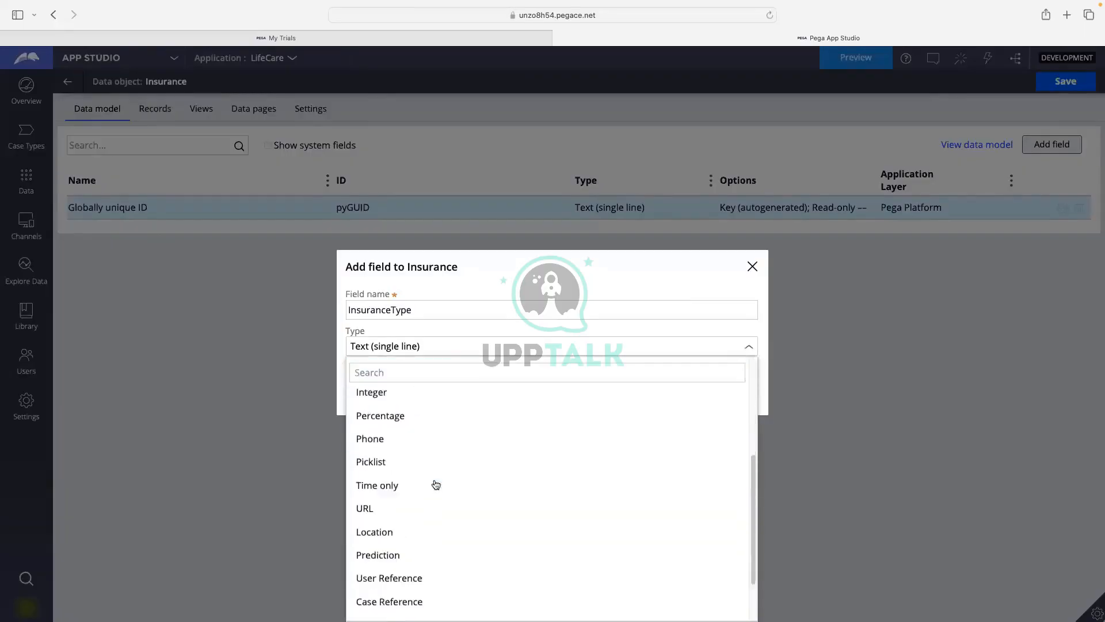
click(374, 461)
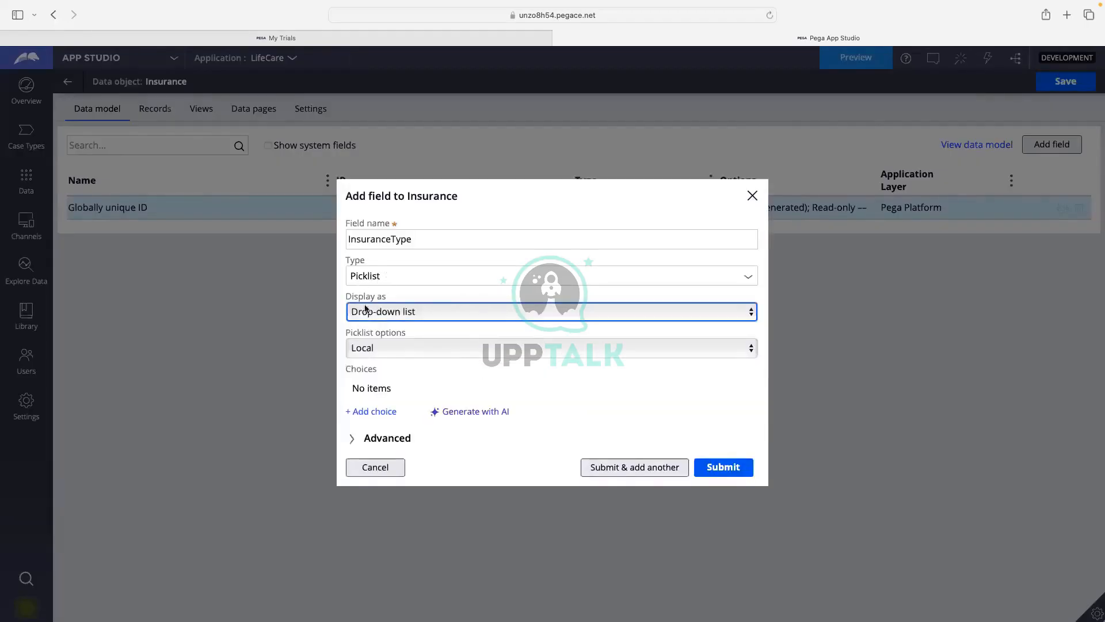
Keep the picklist as a Local drop-down list and generate its choices with AI.
click(389, 312)
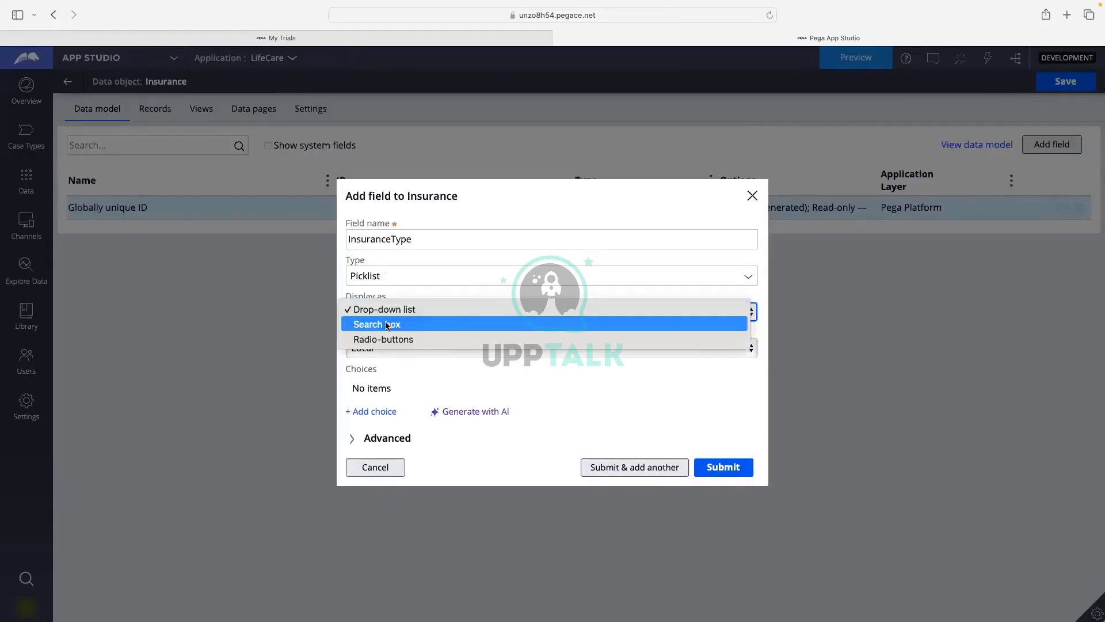
click(381, 313)
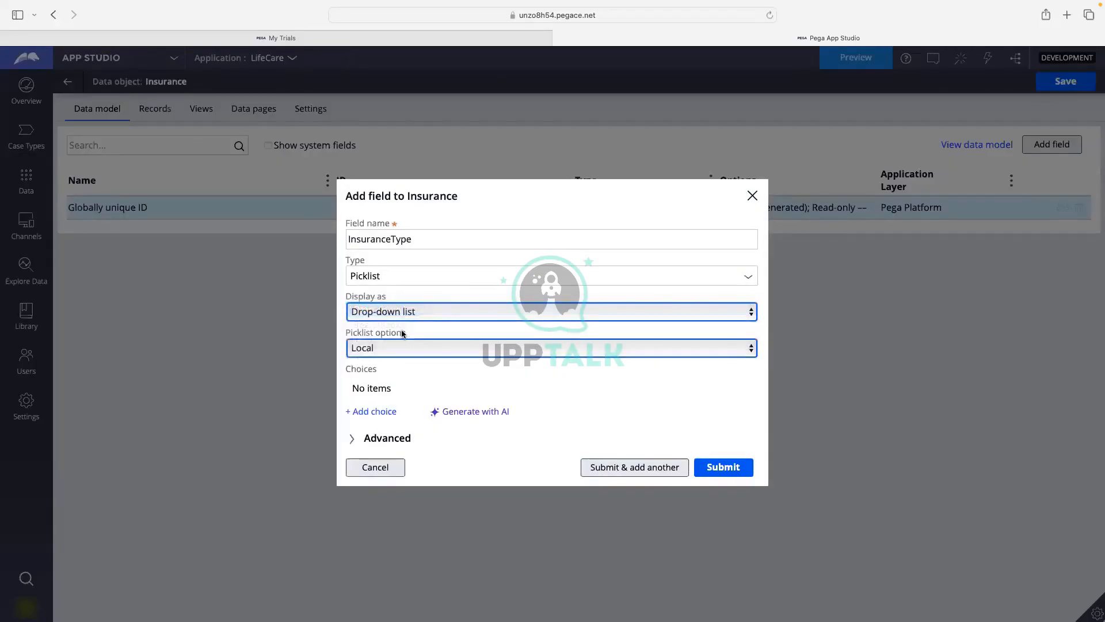
click(410, 349)
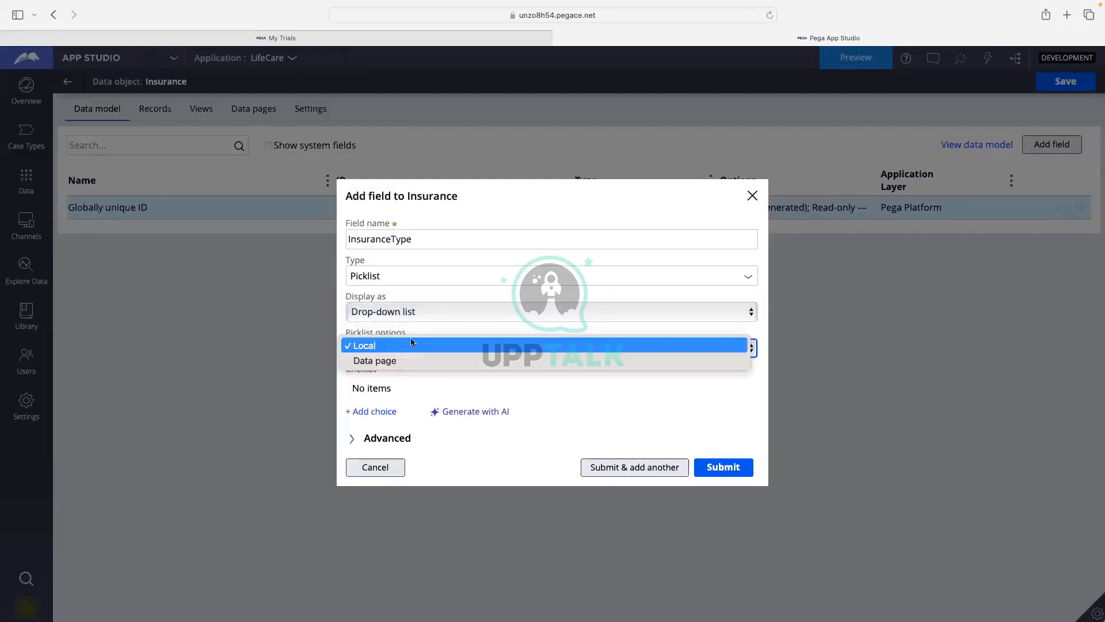
click(411, 346)
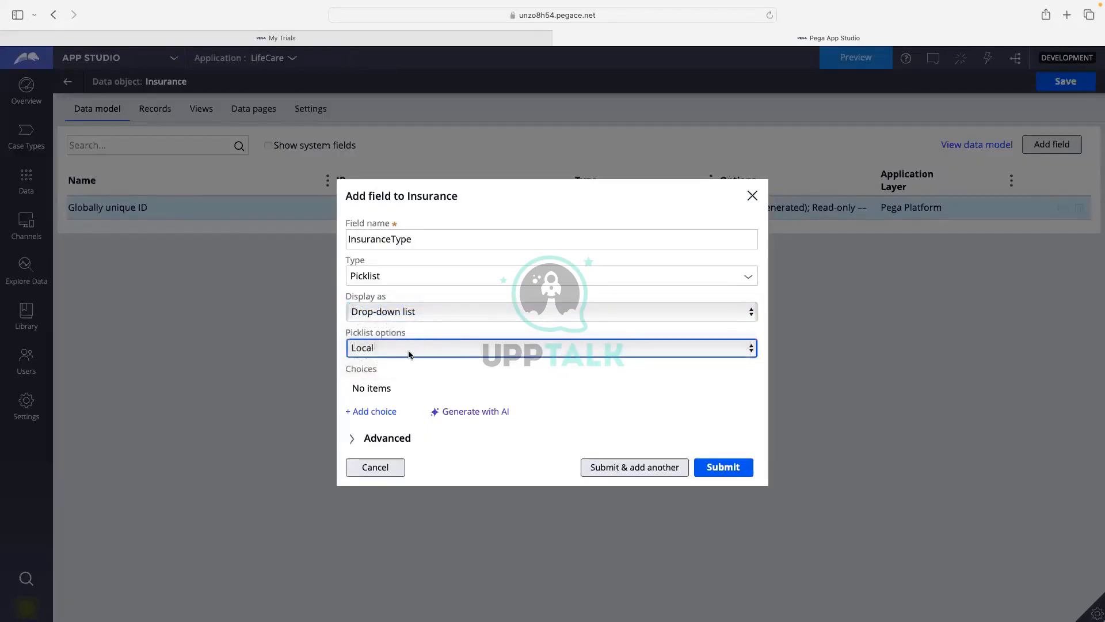
click(477, 416)
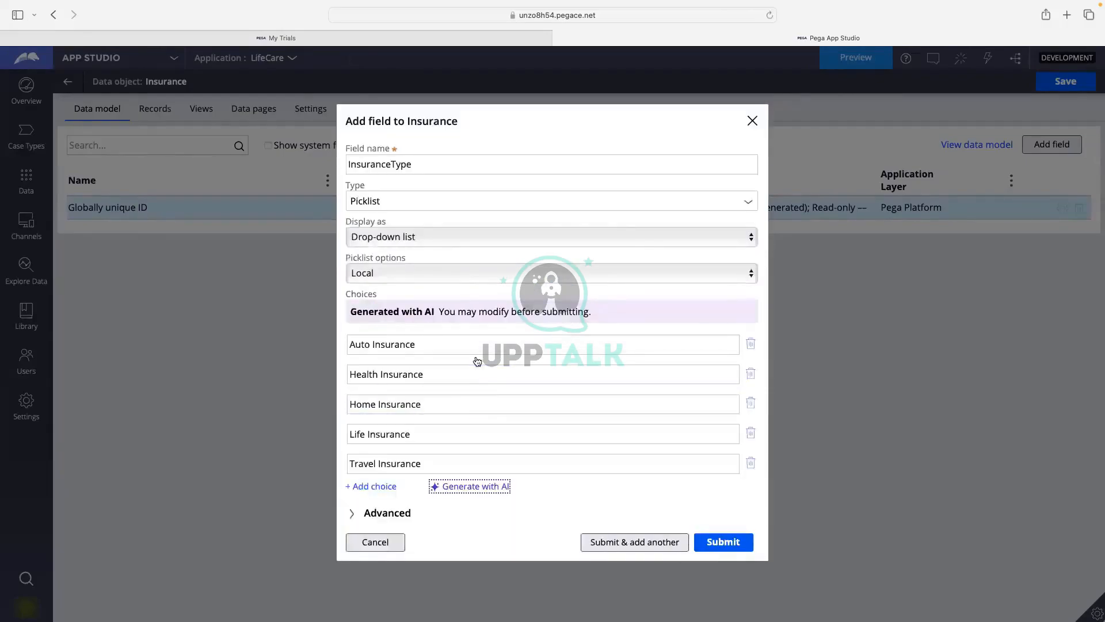
Review the generated Auto, Health and Home Insurance choices and expand the Advanced settings.
click(374, 345)
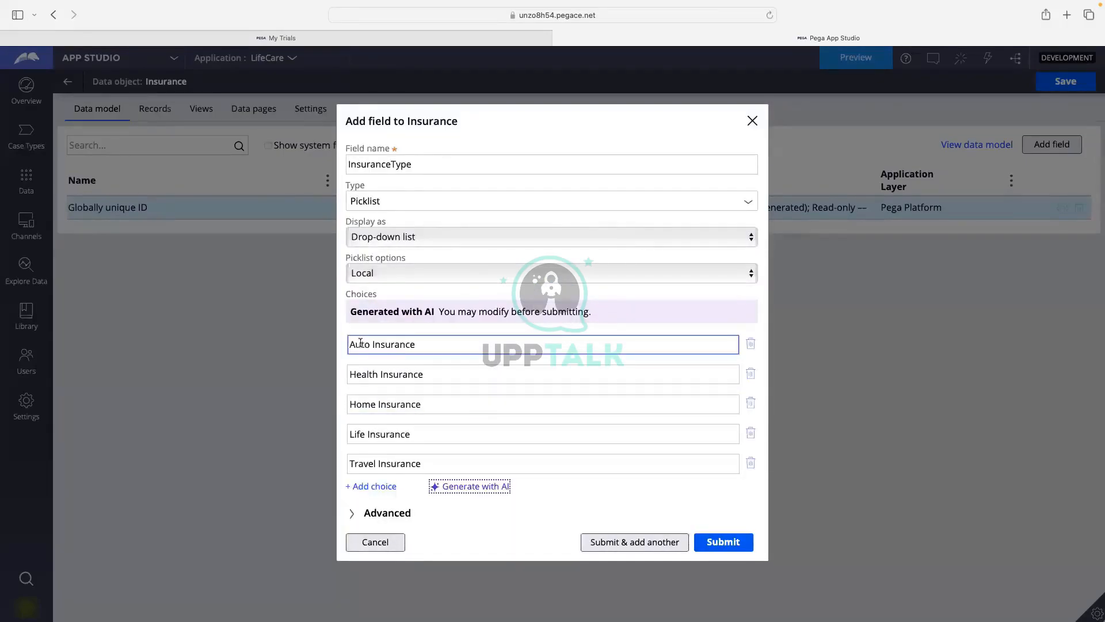
click(366, 372)
click(362, 406)
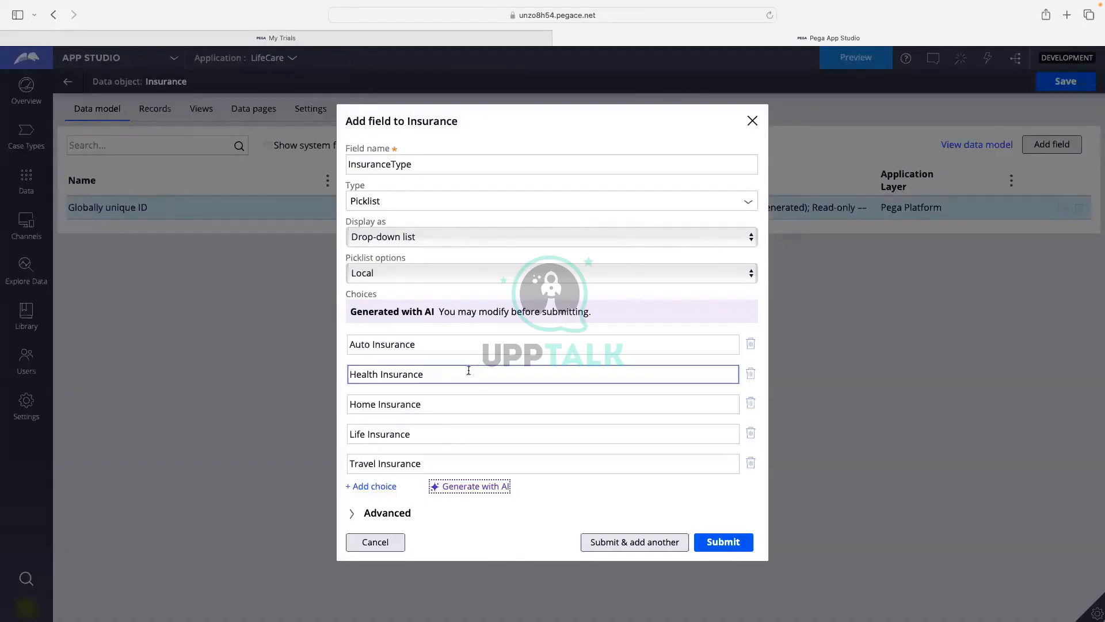
click(385, 512)
scroll(446, 440, down, 1)
scroll(448, 443, up, 1)
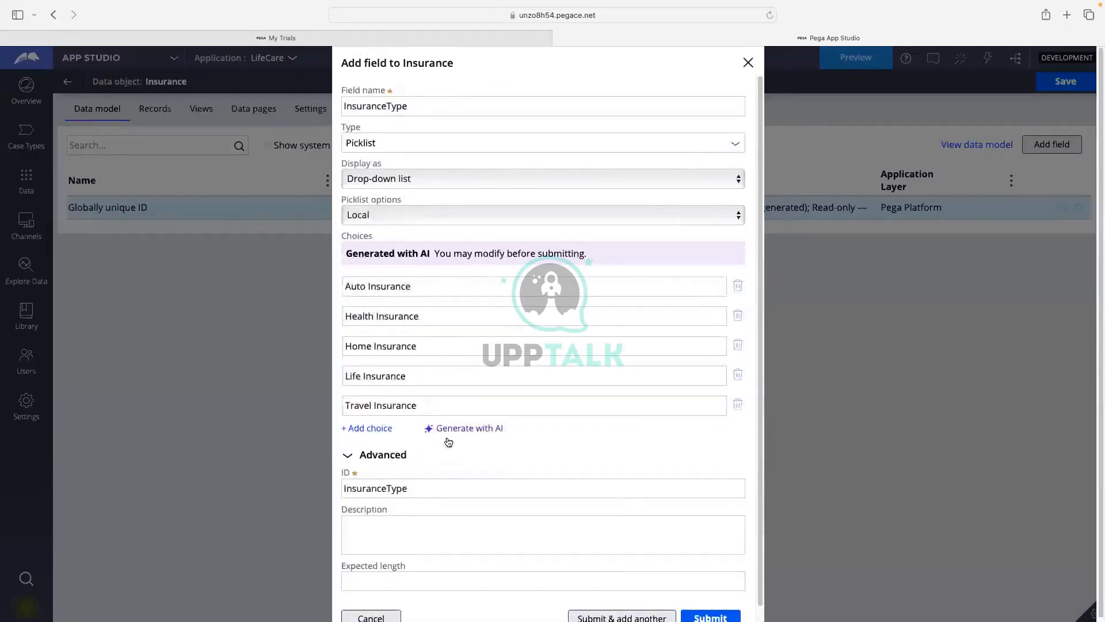
scroll(469, 287, down, 1)
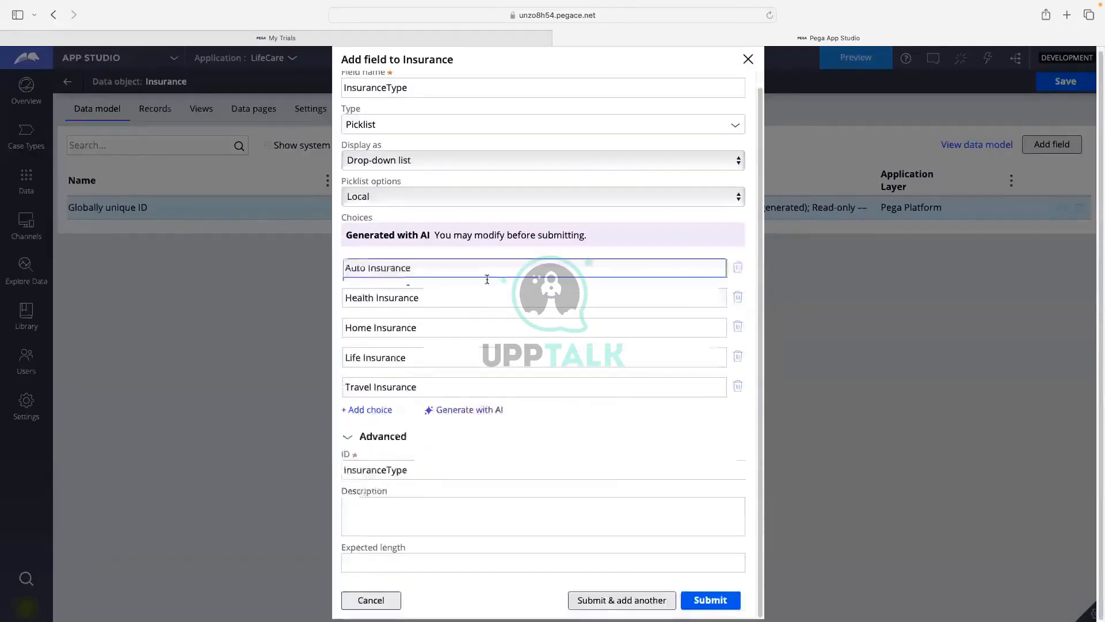
scroll(518, 363, up, 1)
scroll(518, 299, down, 1)
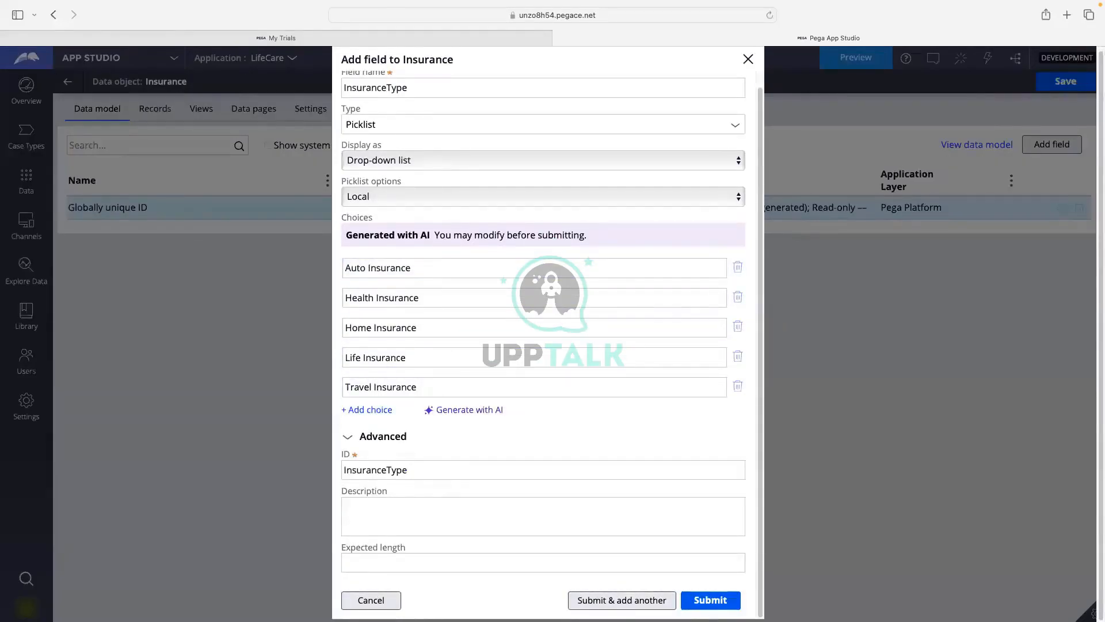
Save InsuranceType, then create a second field named 'Description' with Advanced settings collapsed.
click(614, 601)
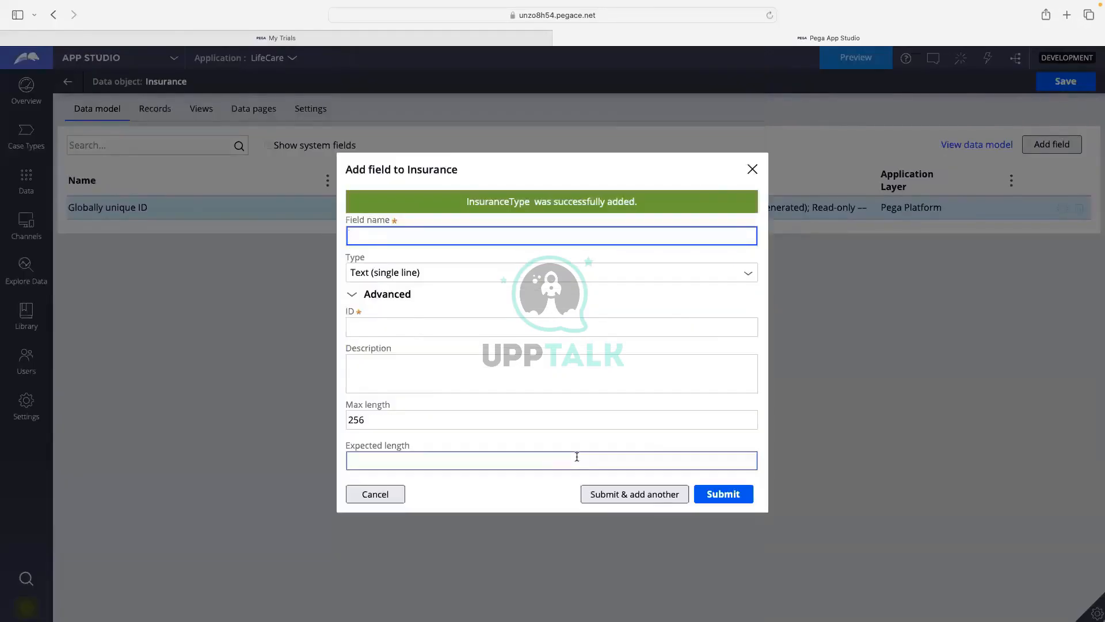
text(De)
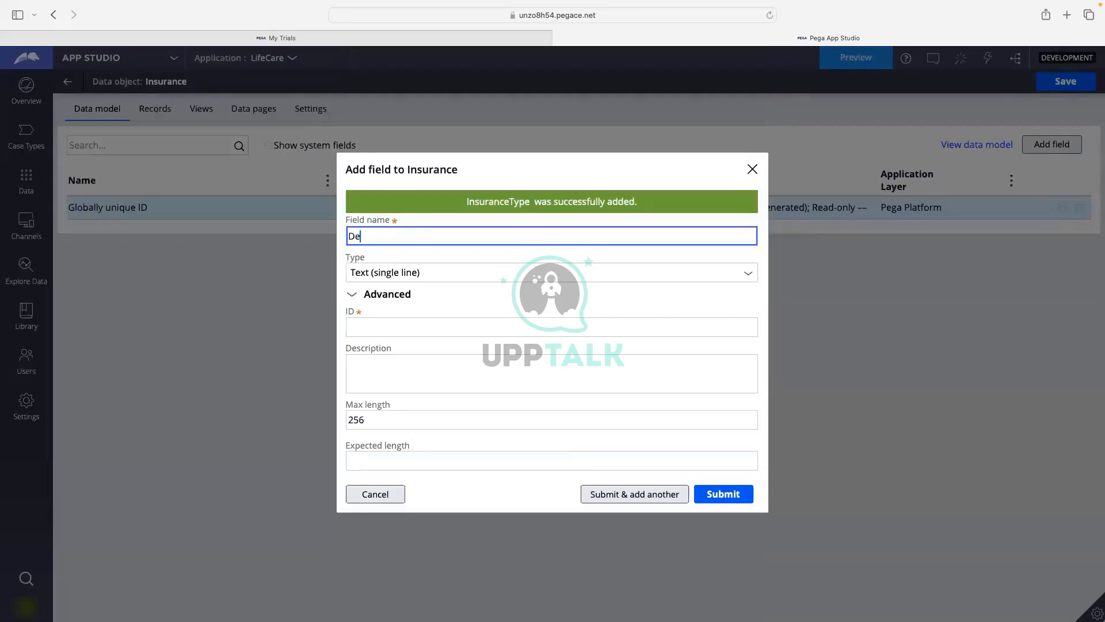
text(scrption)
click(368, 251)
click(482, 321)
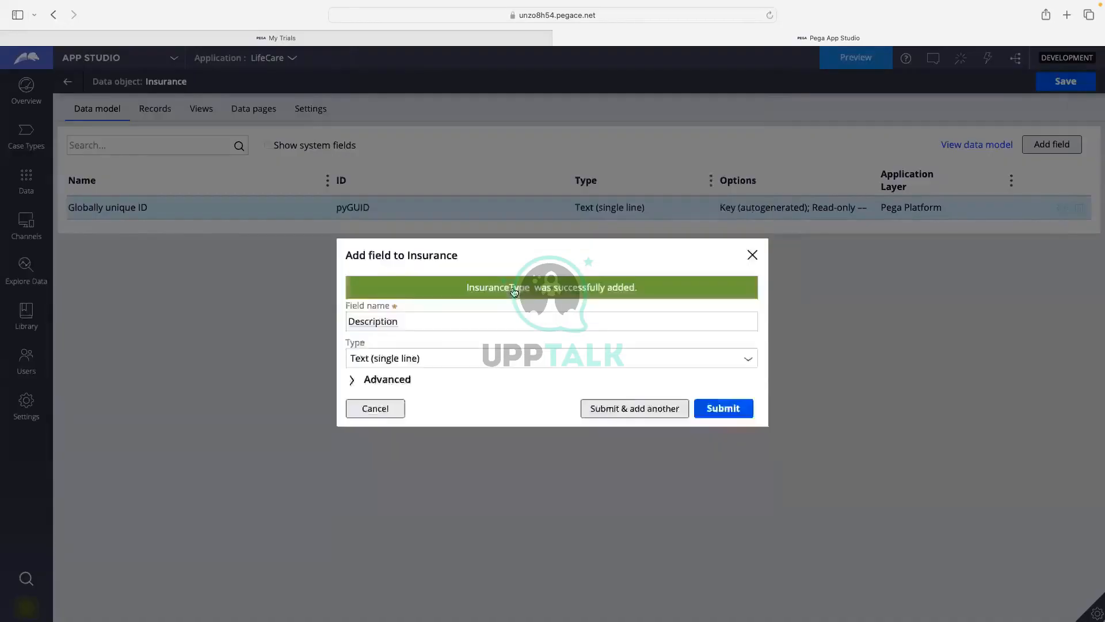
click(506, 309)
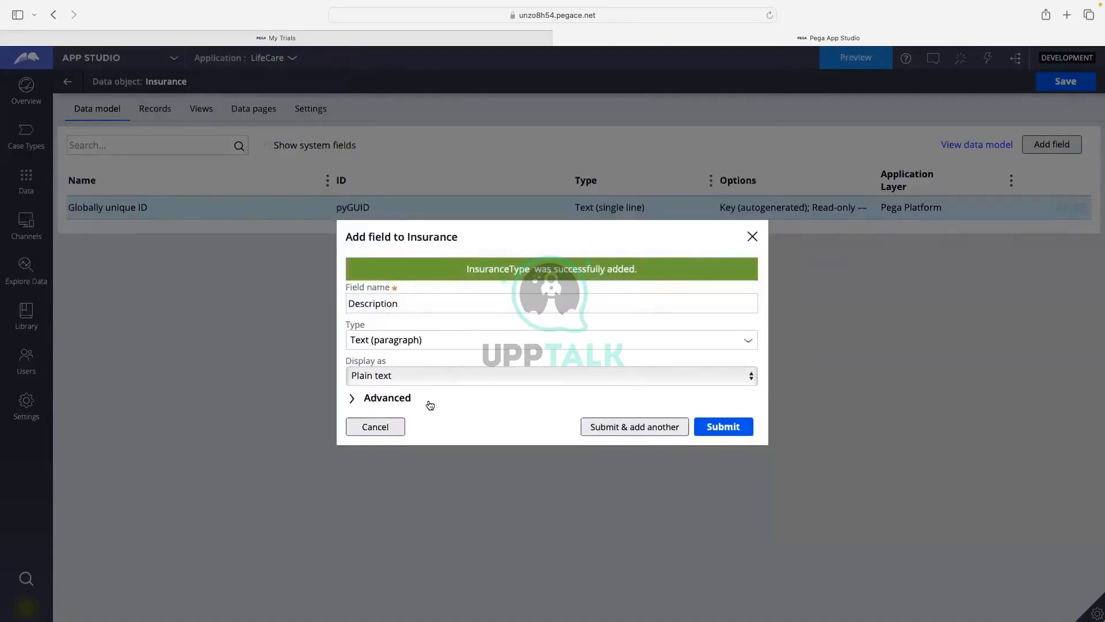
click(711, 427)
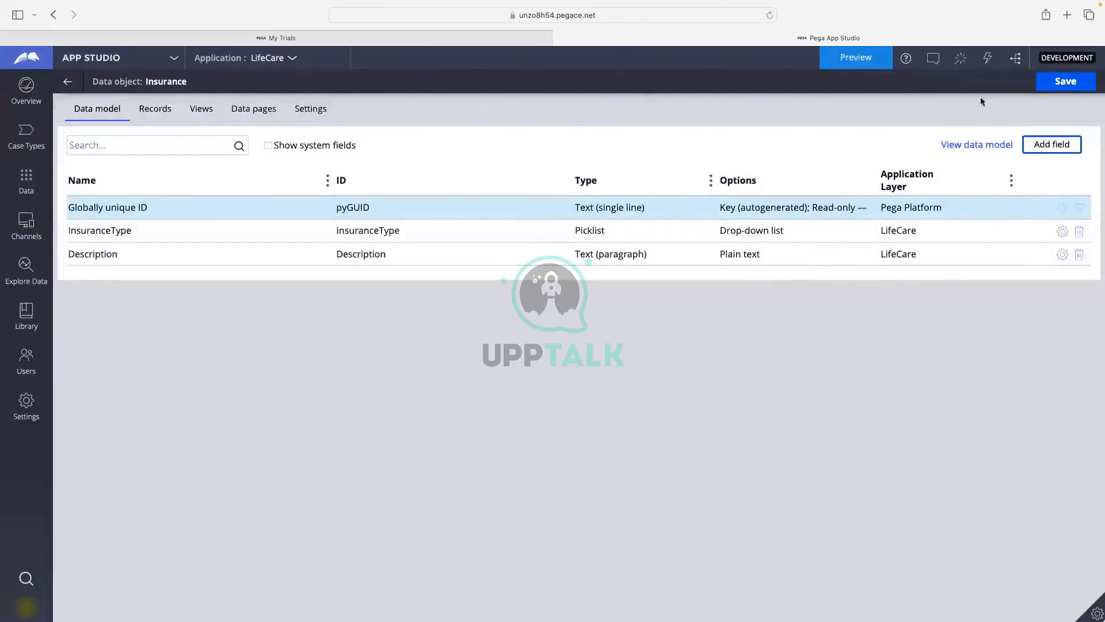
Save the Insurance data object and go back to Data Objects and Integrations.
click(1056, 82)
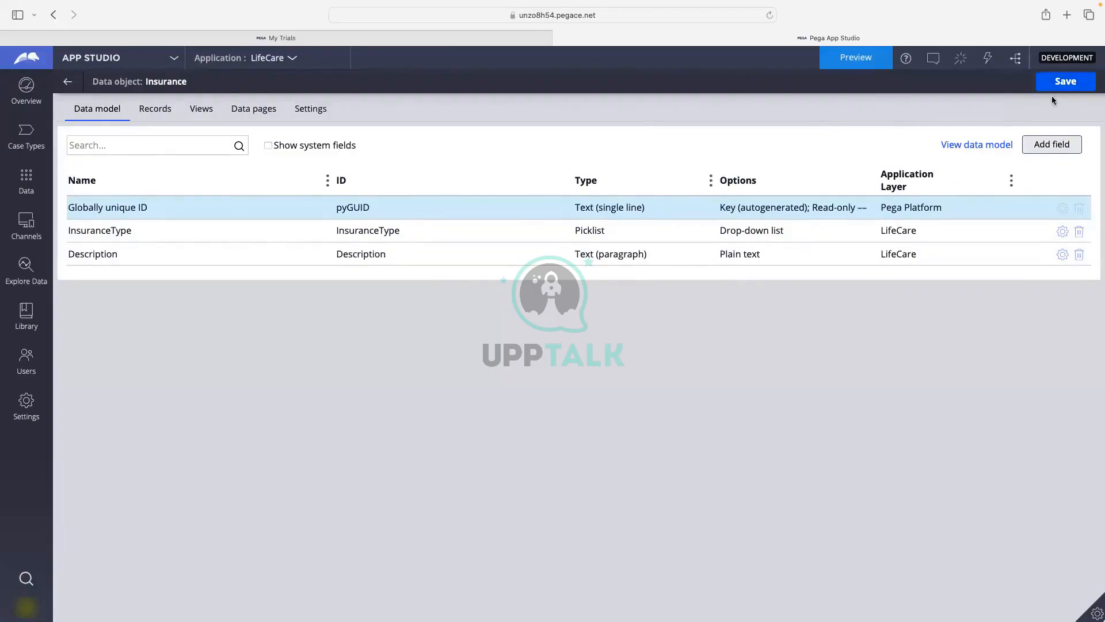
click(69, 84)
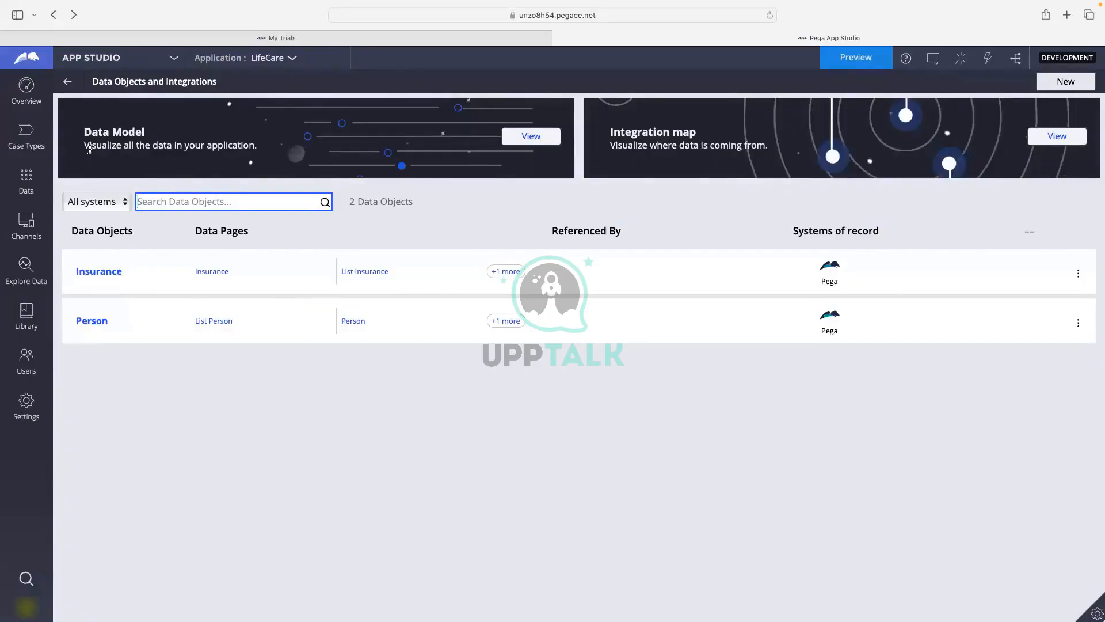
drag(84, 145, 253, 144)
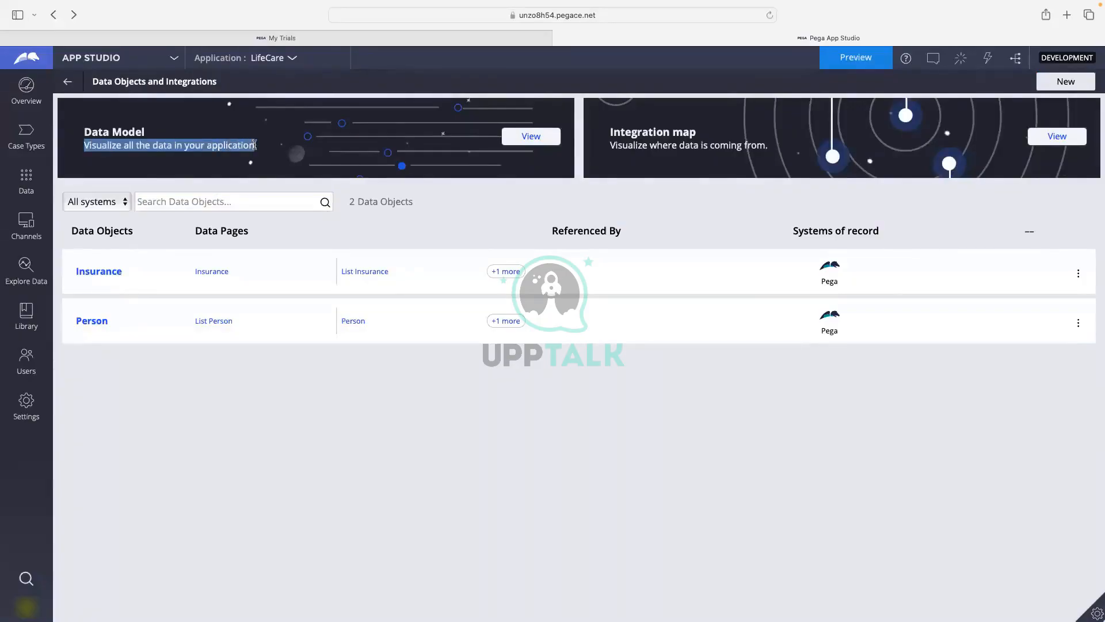
click(535, 142)
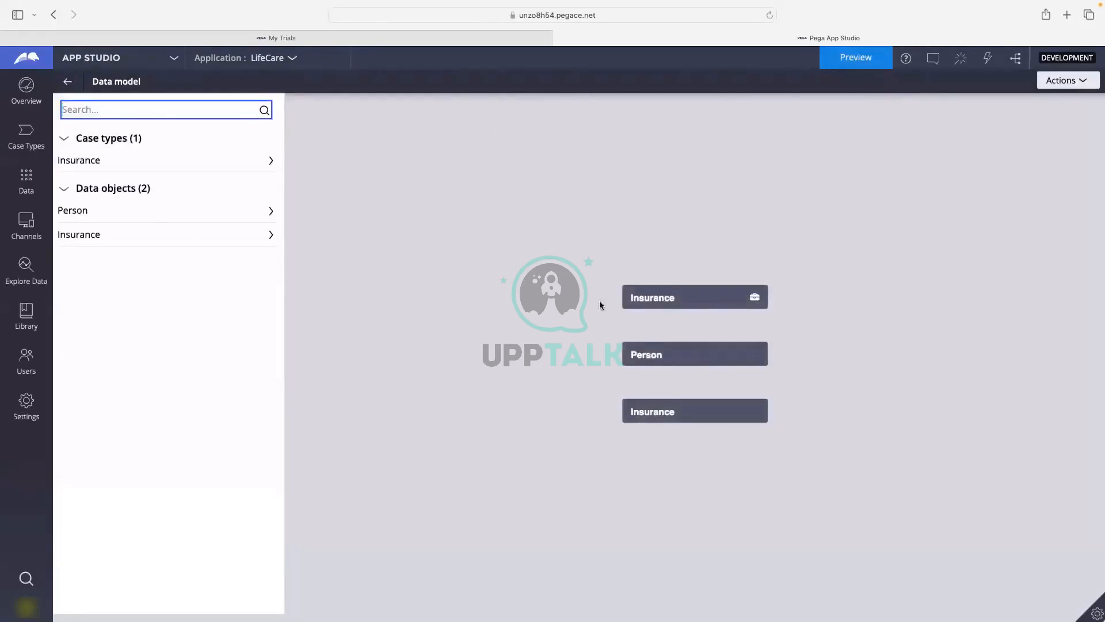
drag(759, 304, 641, 244)
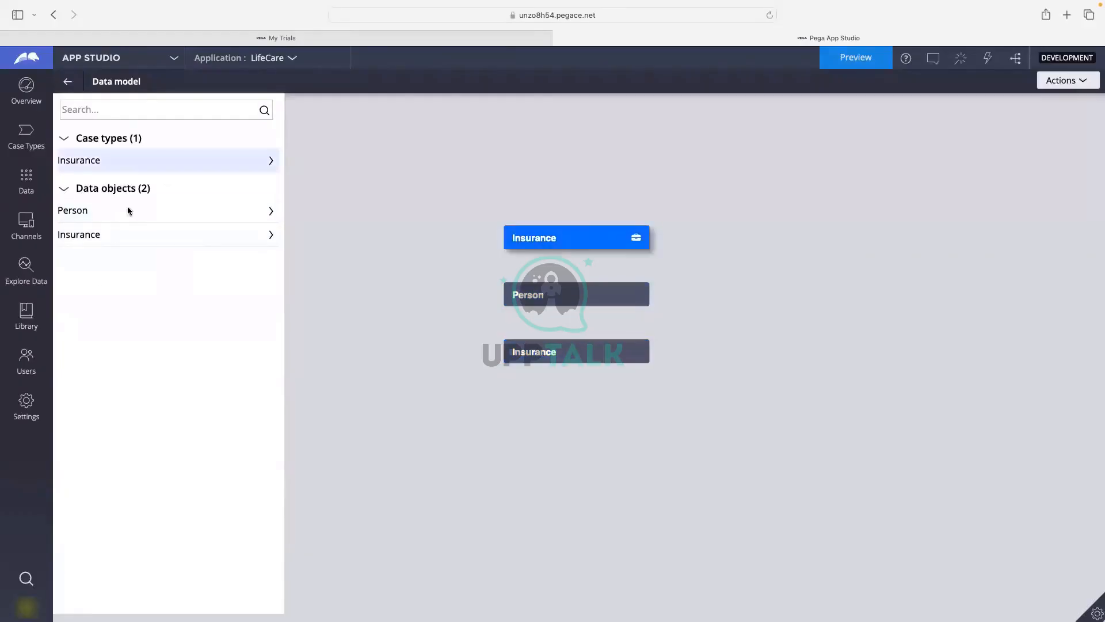
click(68, 82)
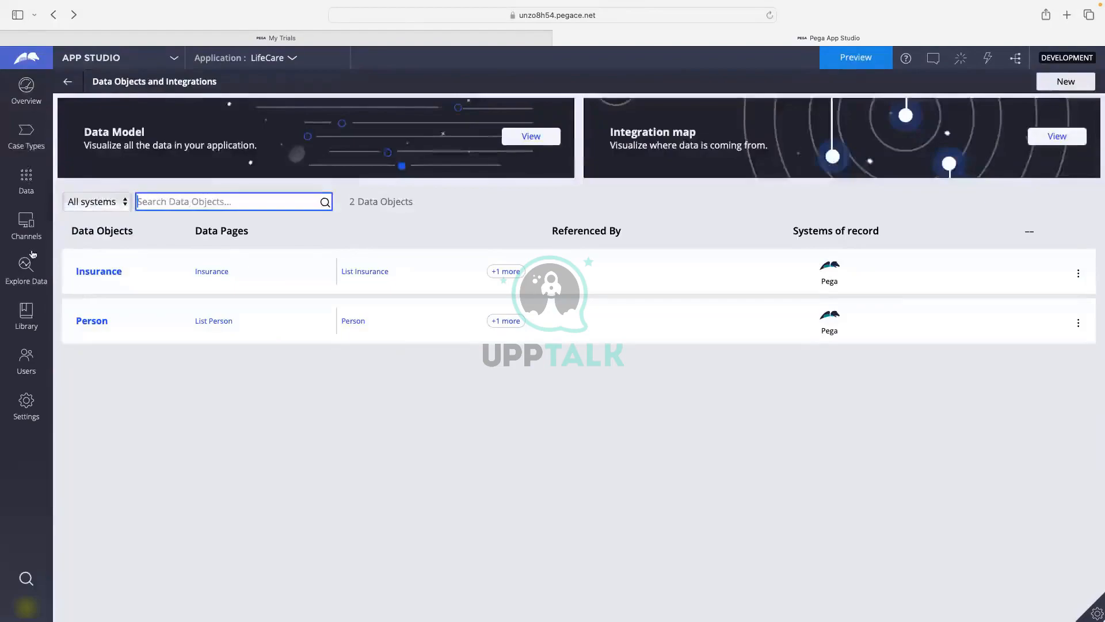
Open the Insurance case type from Case Types and select its Personal Details step.
click(27, 137)
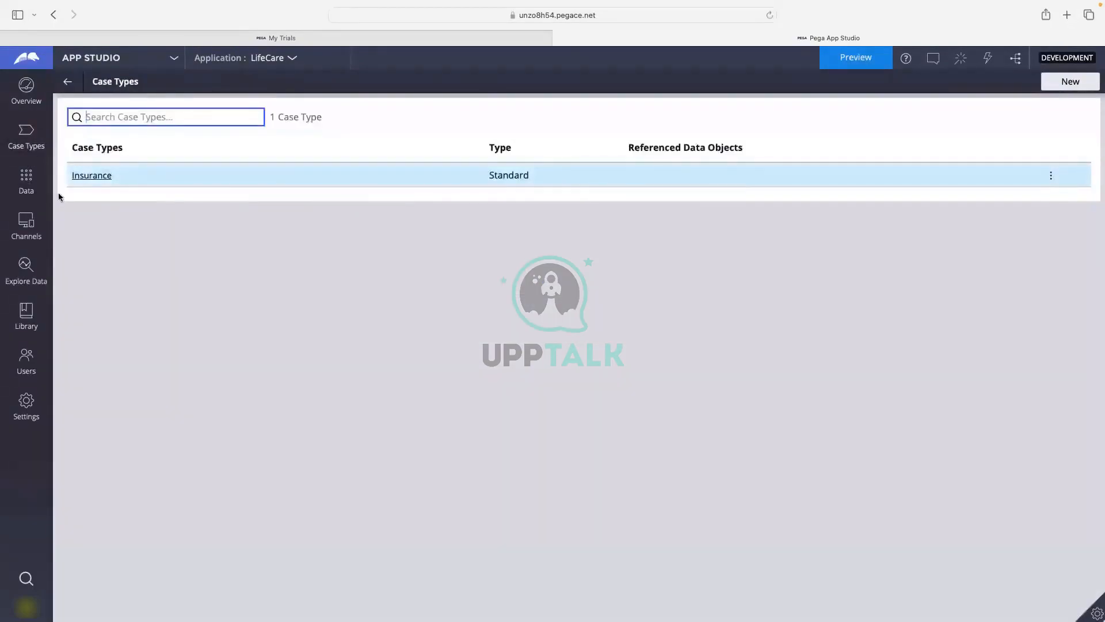
click(77, 177)
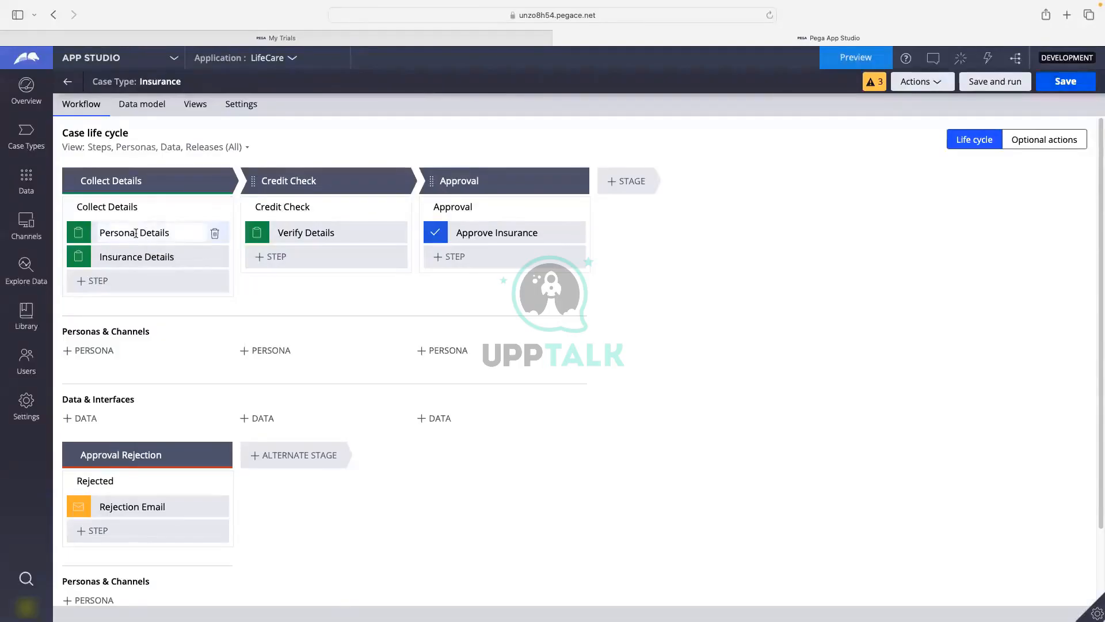
click(135, 234)
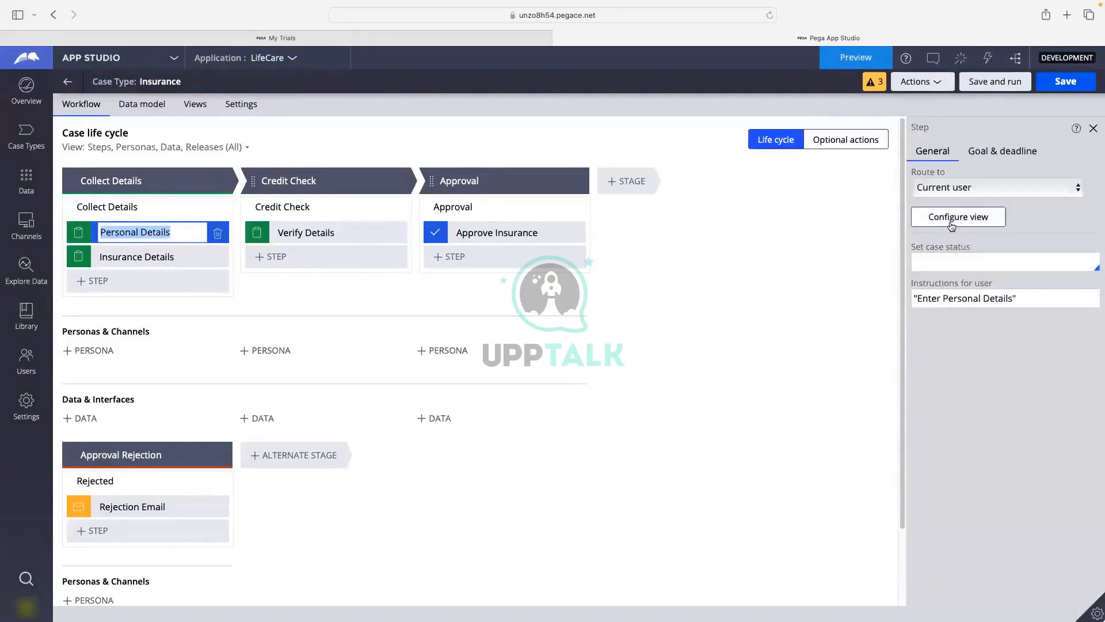
Open the Personal Details form layout, remove First Name, and browse the available Fields list.
click(947, 220)
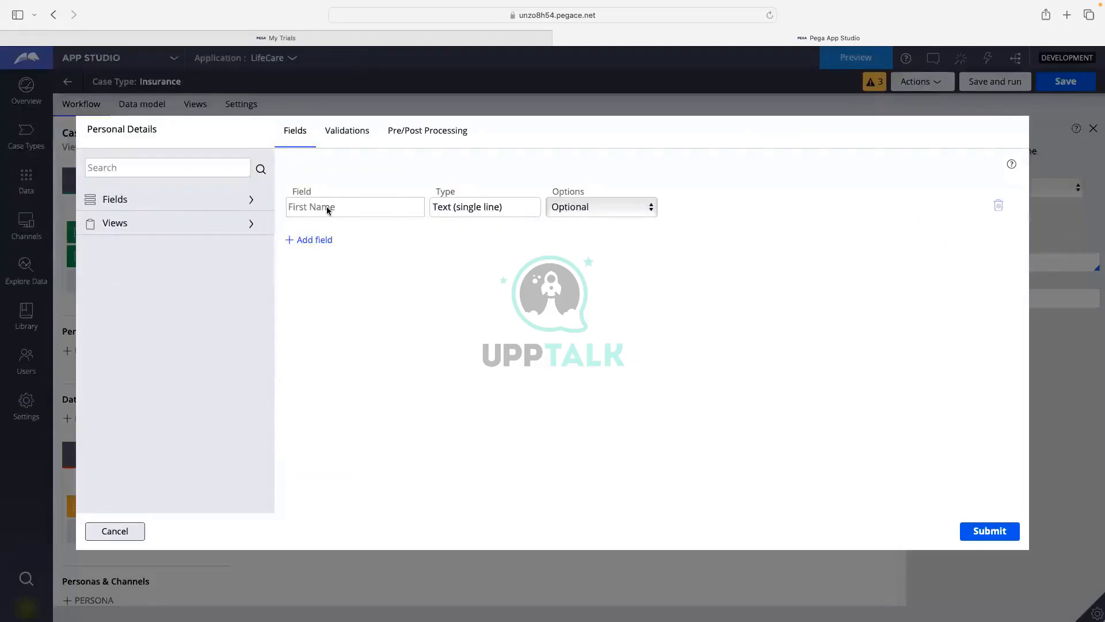
click(999, 207)
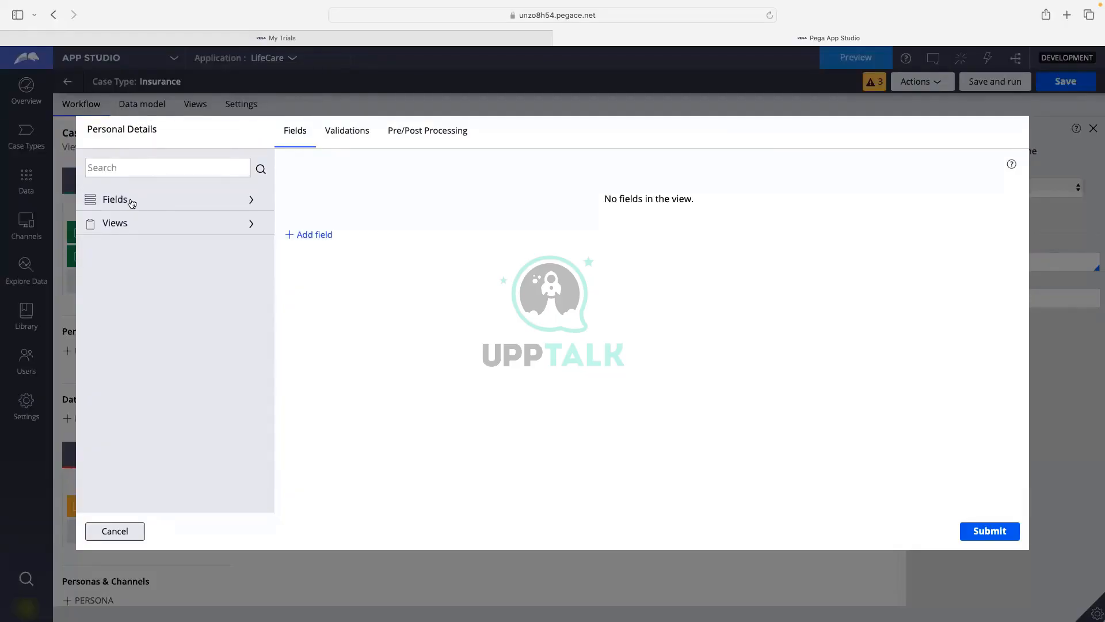
click(200, 202)
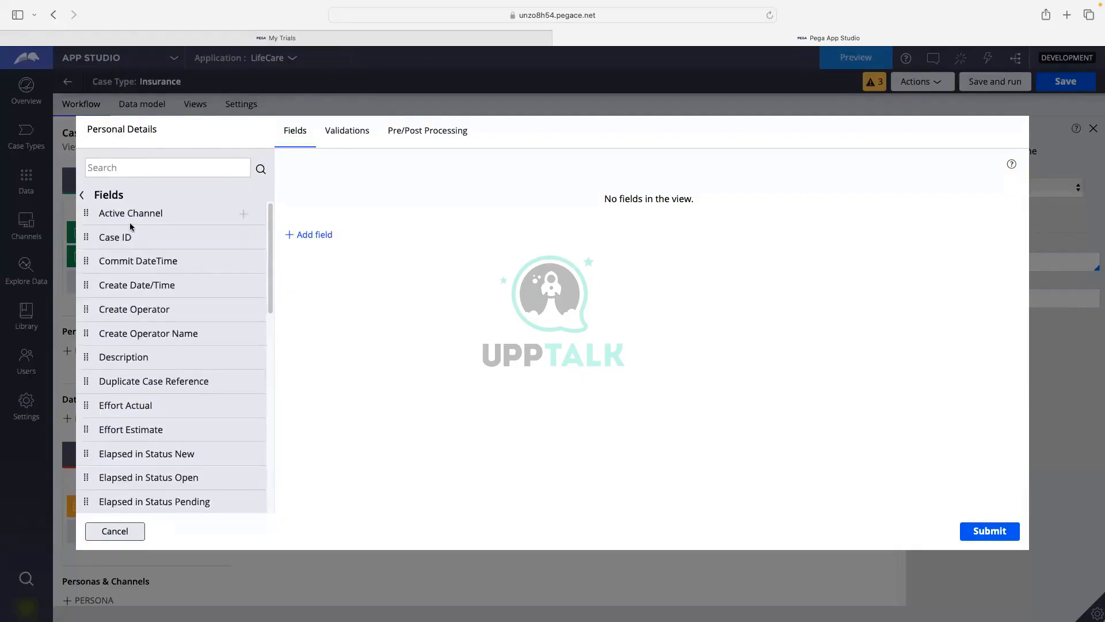
scroll(130, 226, down, 5)
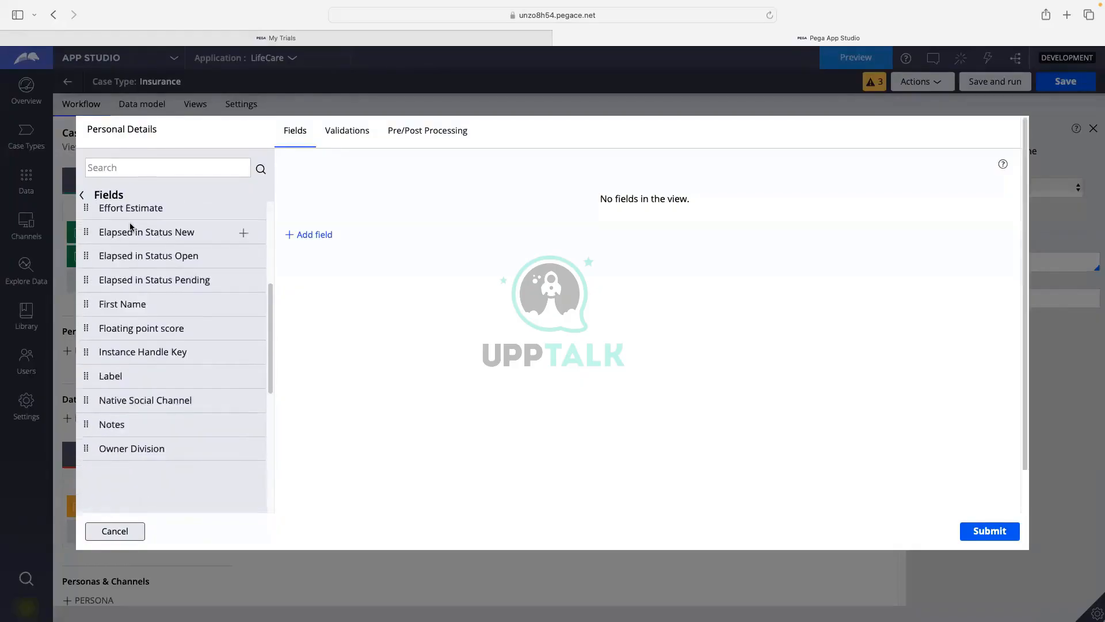
scroll(132, 242, down, 6)
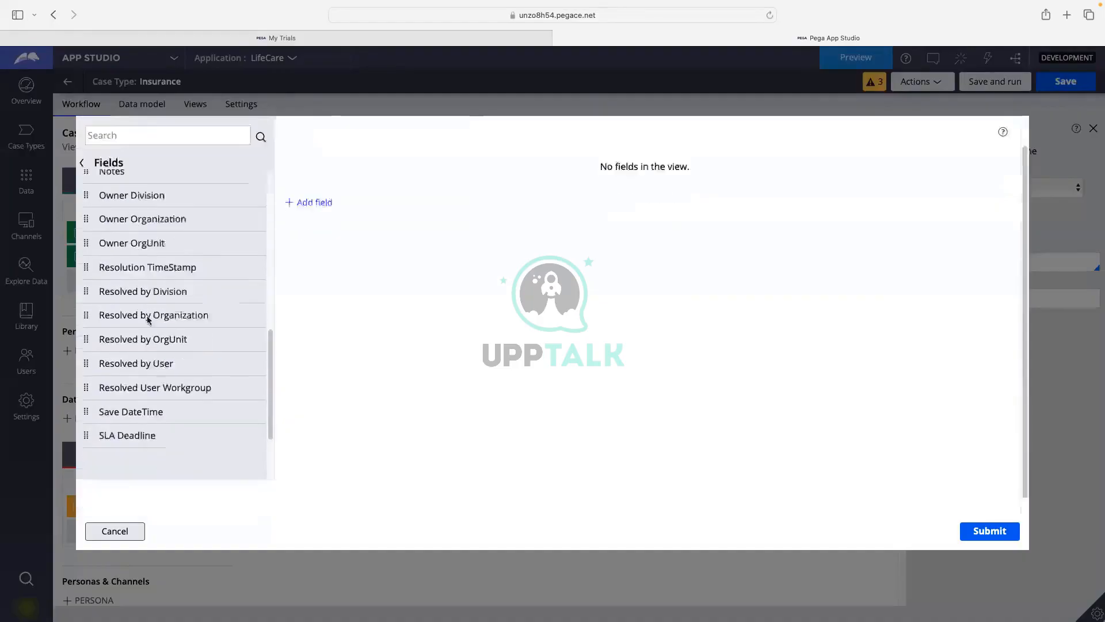
scroll(188, 349, down, 3)
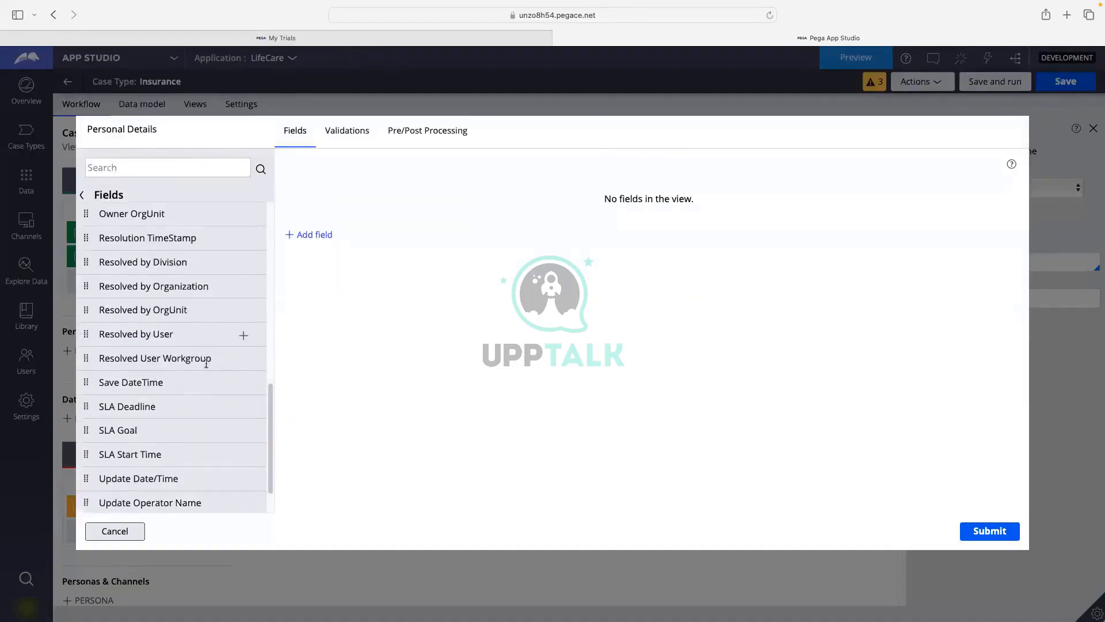
scroll(206, 363, down, 2)
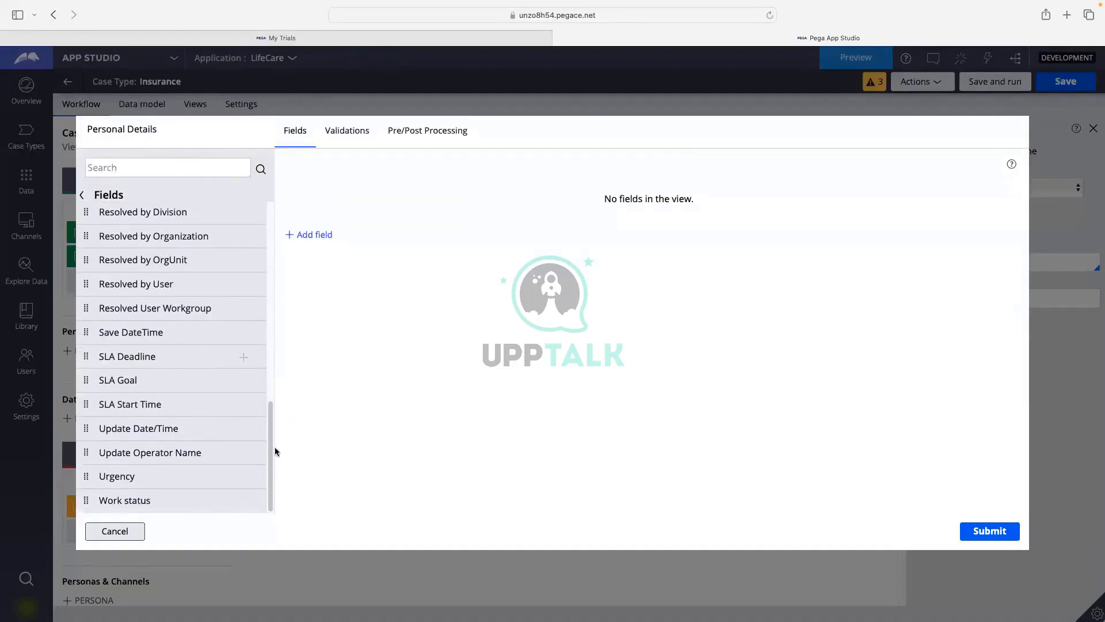
drag(271, 444, 281, 261)
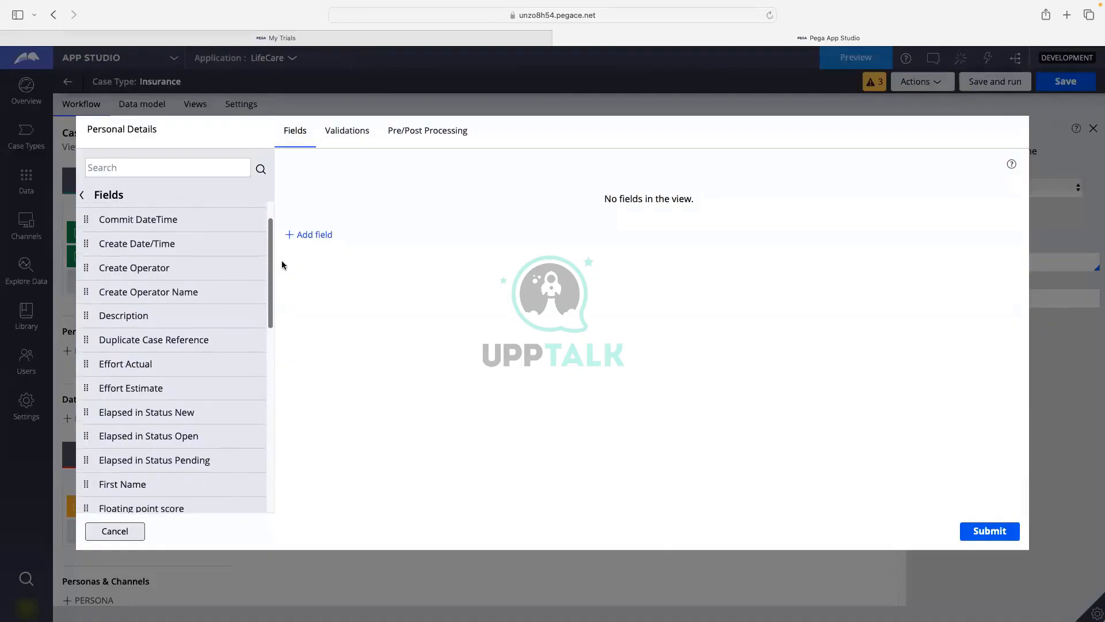
scroll(143, 359, down, 3)
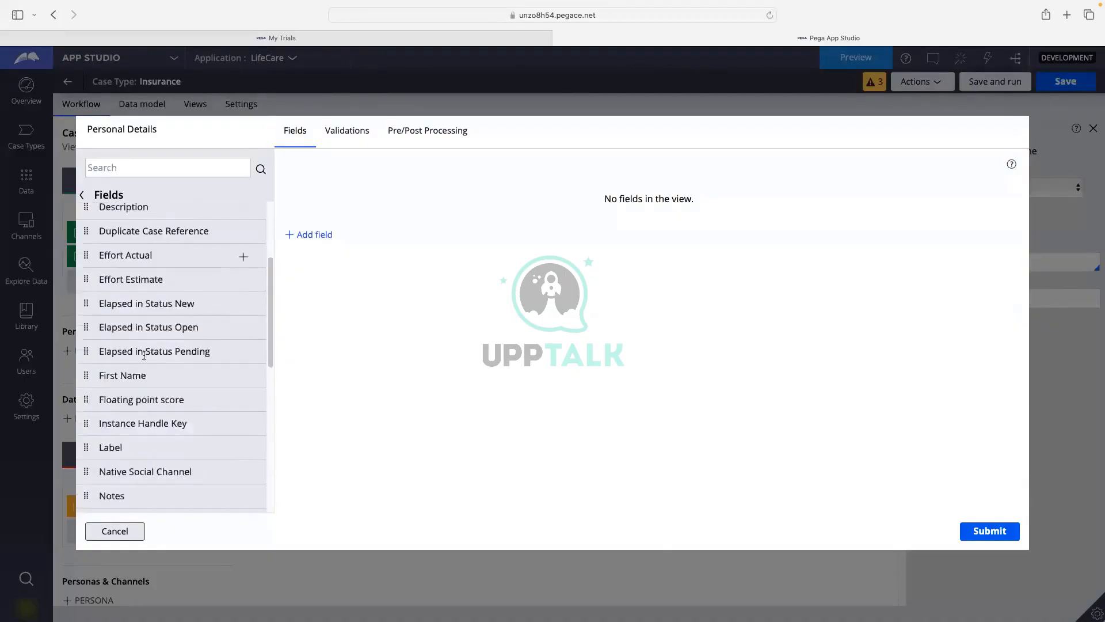
scroll(144, 355, down, 2)
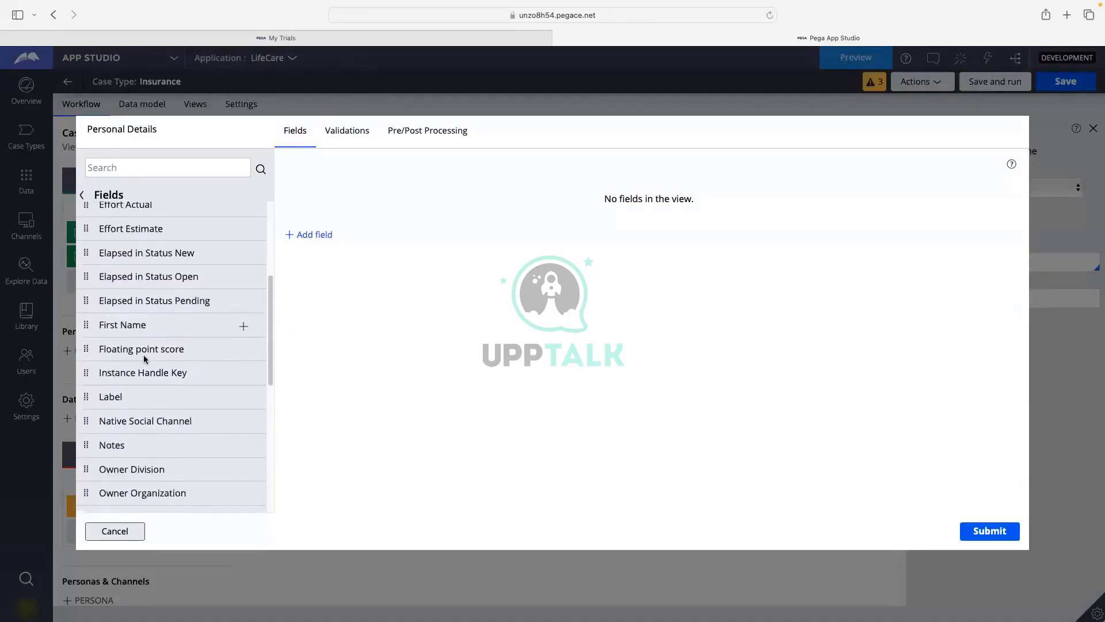
scroll(144, 355, down, 3)
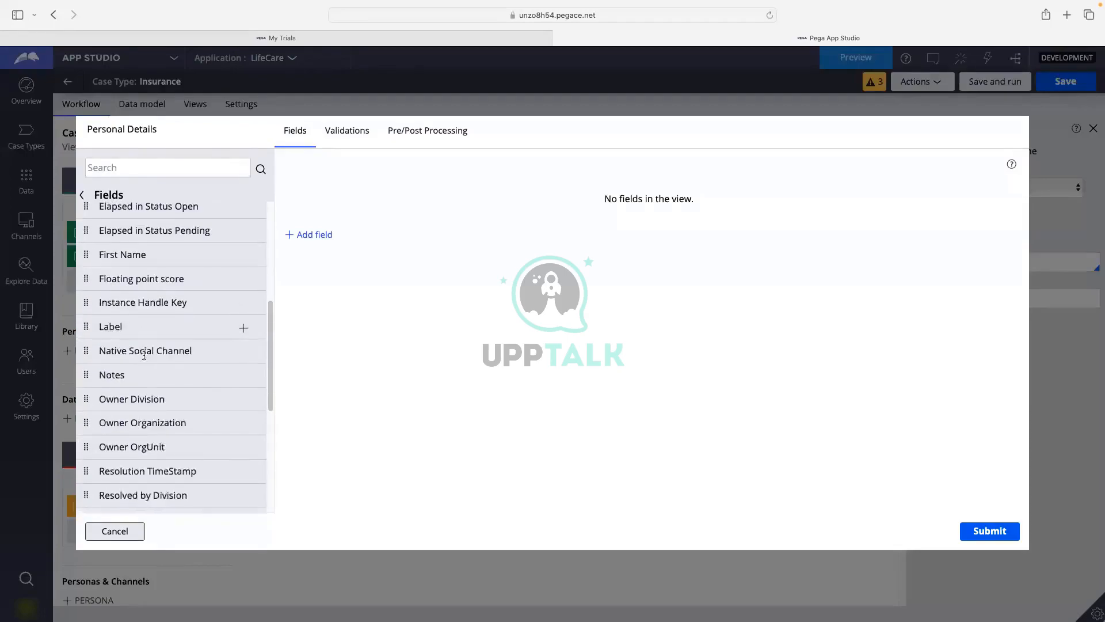
scroll(144, 355, down, 4)
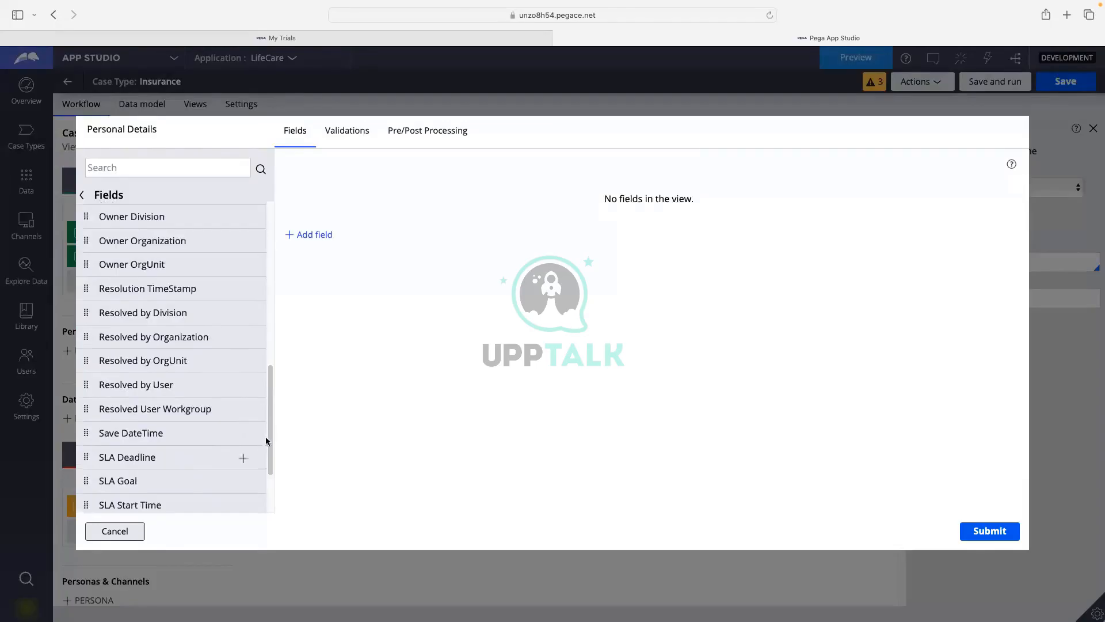
drag(271, 432, 267, 380)
scroll(210, 377, up, 3)
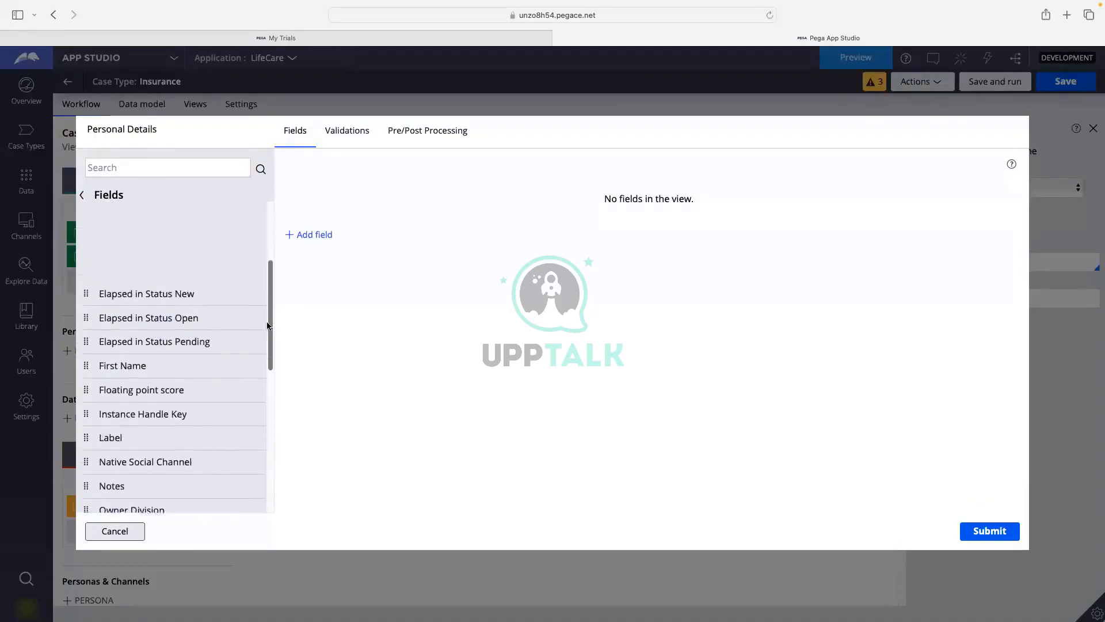
scroll(271, 236, up, 3)
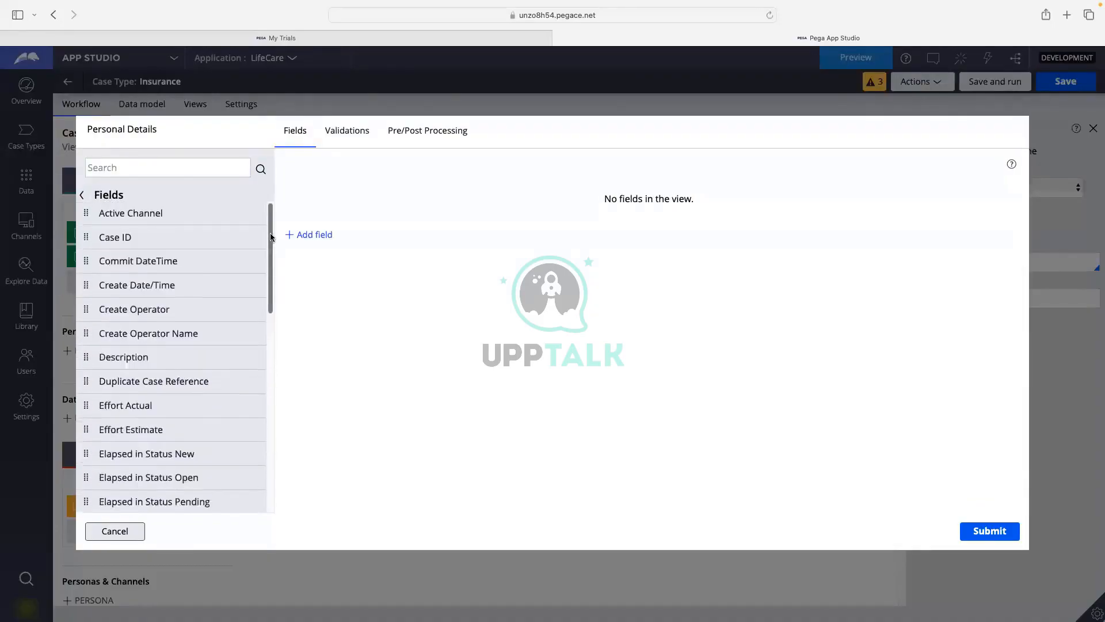
Search the fields for 'Pe' to find Person, then cancel the view configuration unchanged.
click(109, 167)
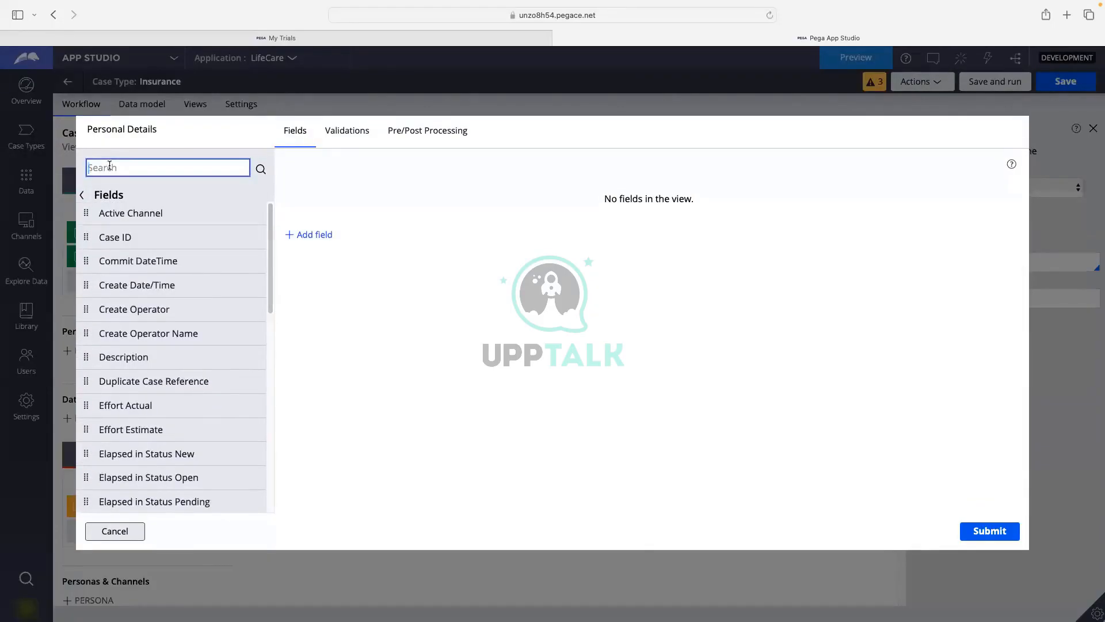
text(L)
key(BackSpace)
key(BackSpace)
text(Pe)
click(260, 168)
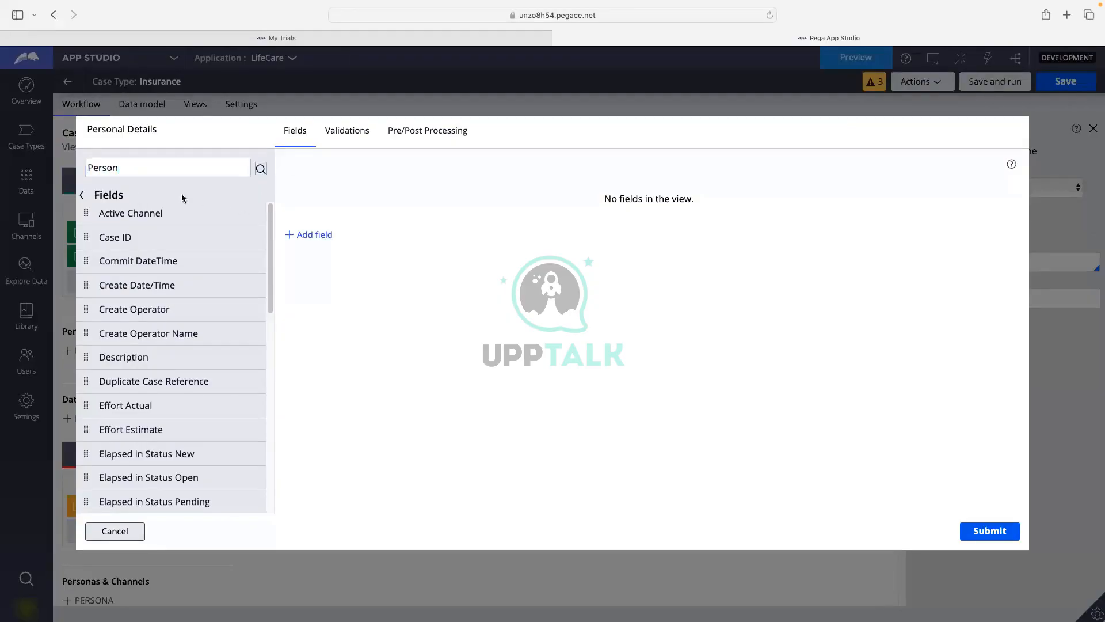
click(168, 174)
key(Return)
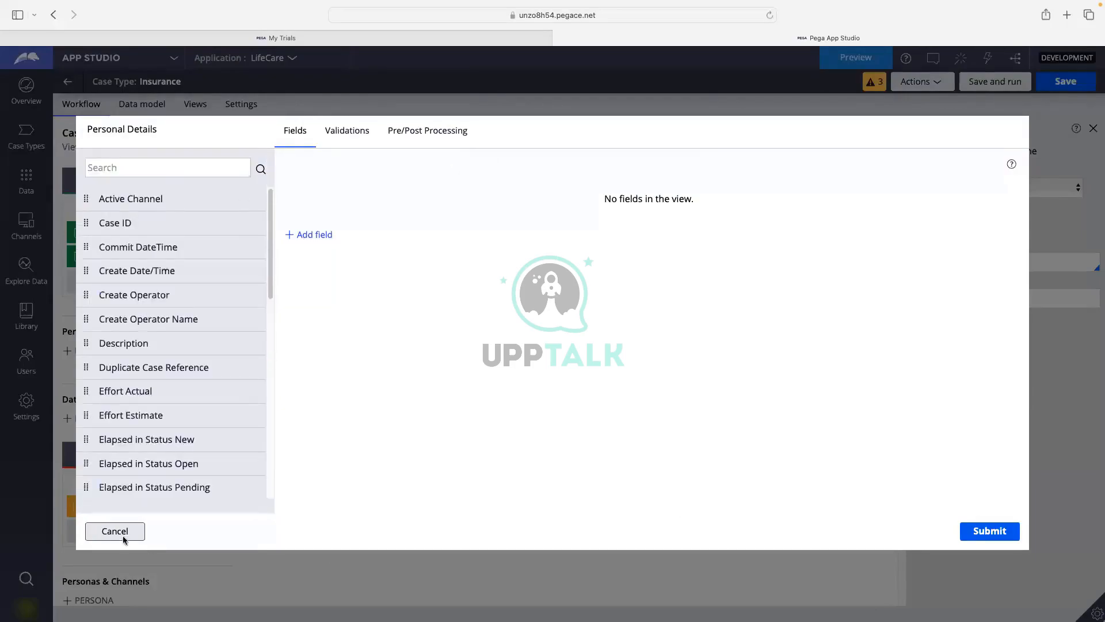
click(118, 532)
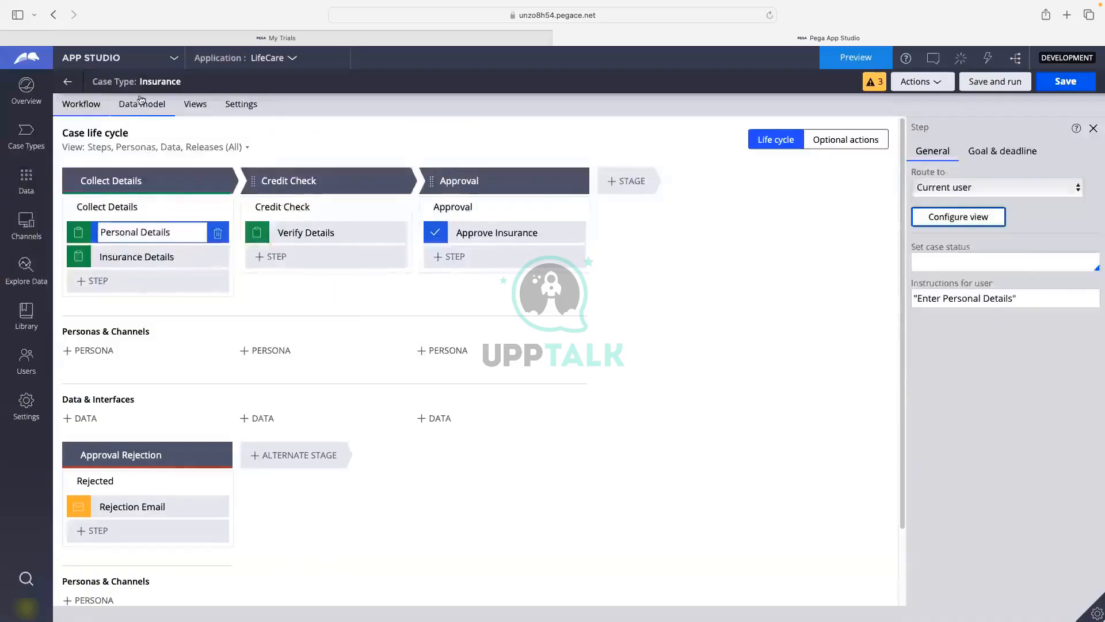
Inspect the Person and Insurance fields in the data model diagram, then return to the Insurance workflow.
click(142, 107)
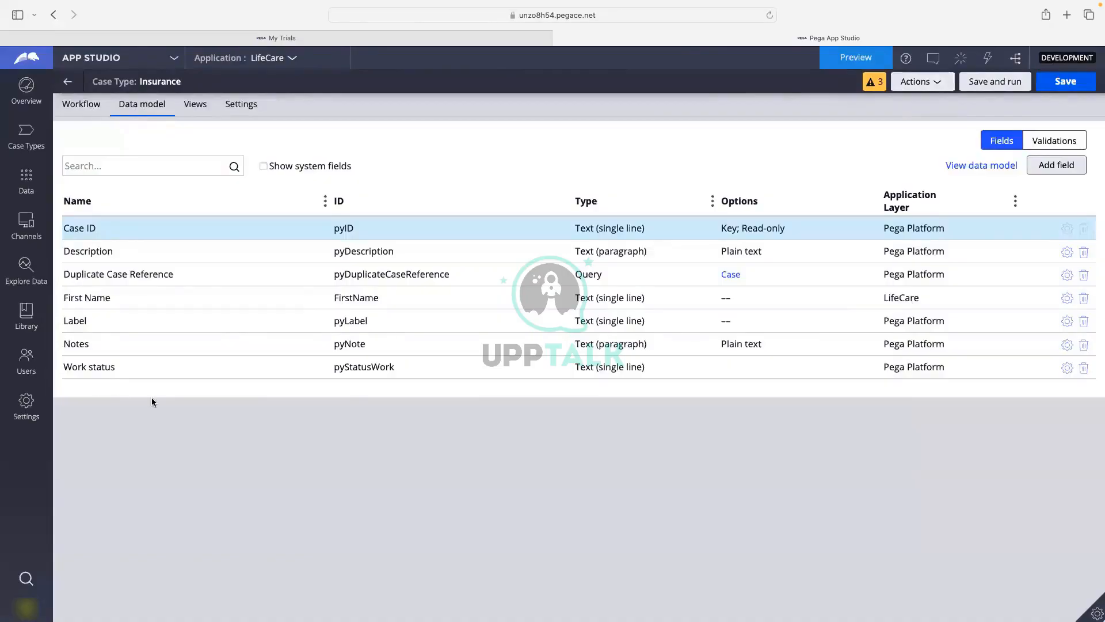
click(999, 167)
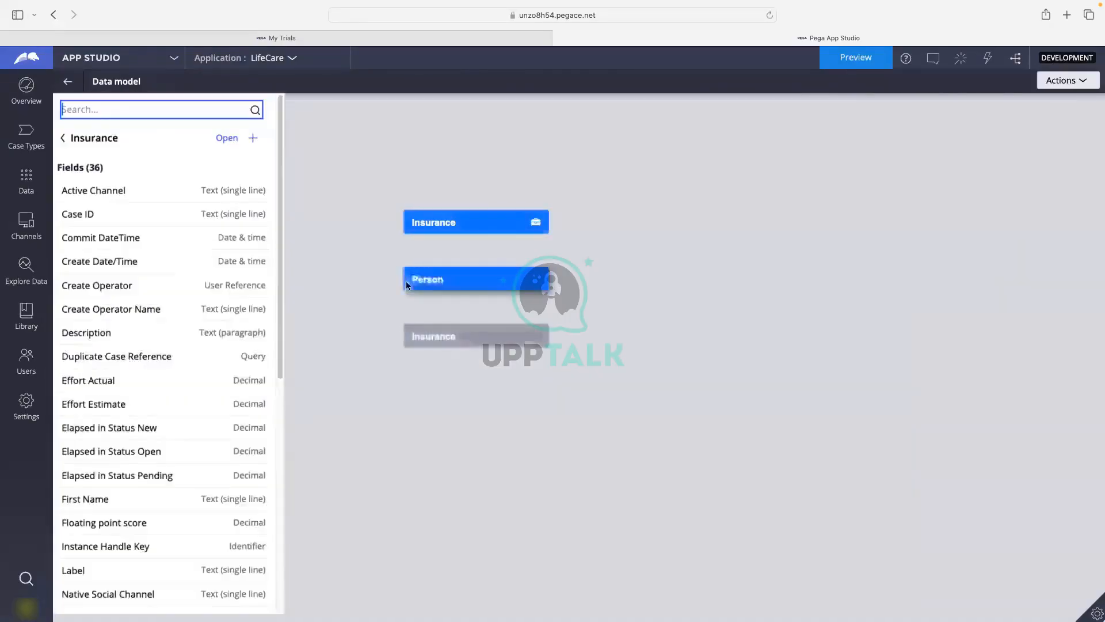
click(465, 283)
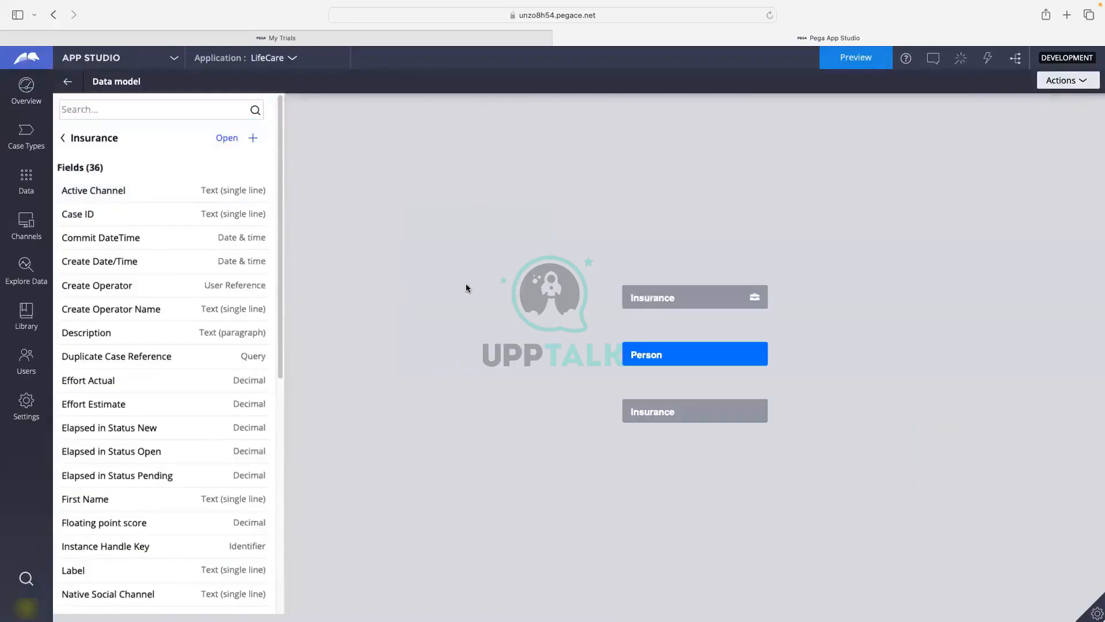
click(253, 139)
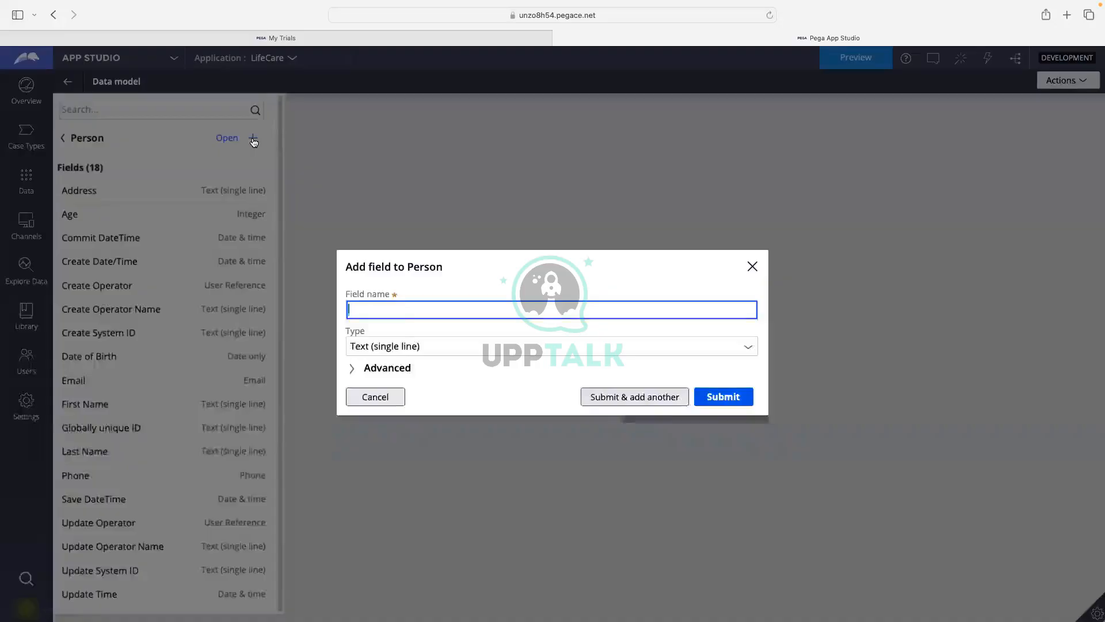
click(348, 396)
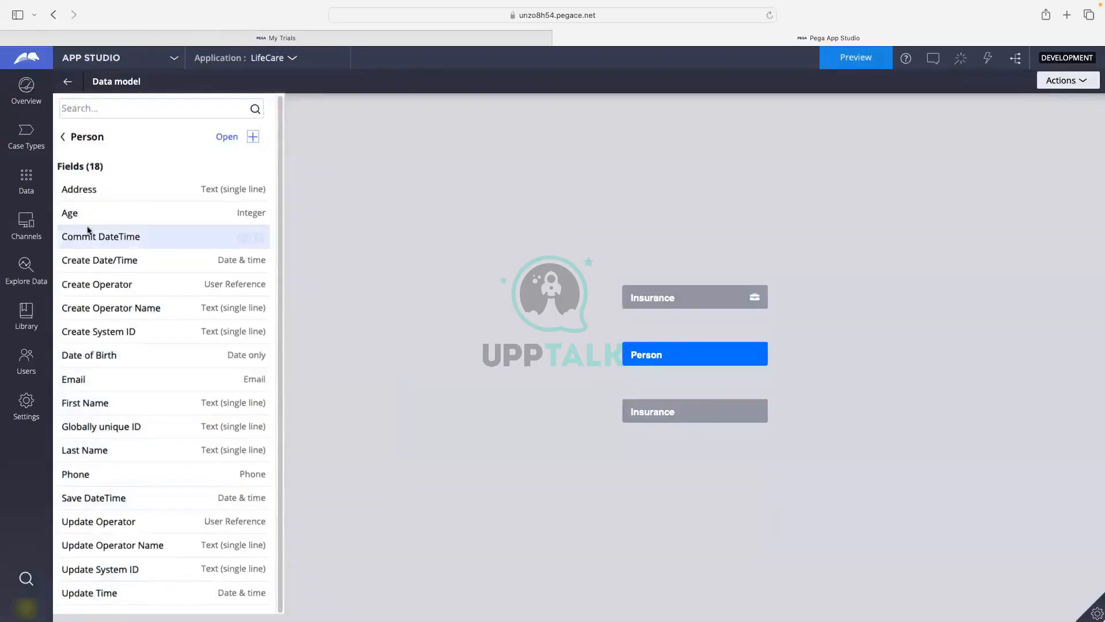
click(644, 418)
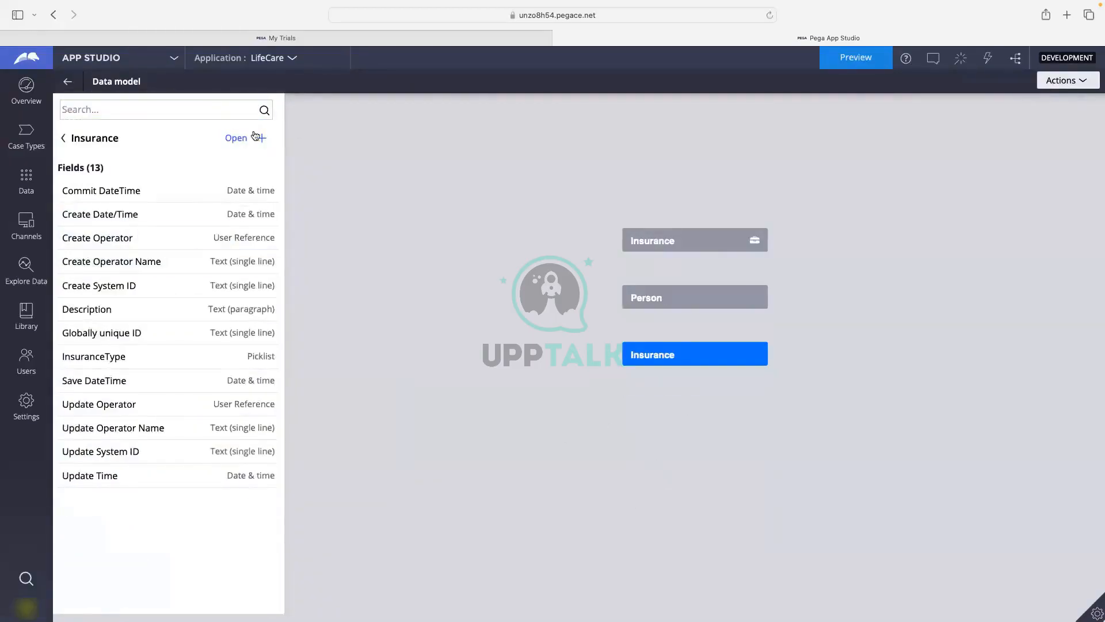
click(65, 139)
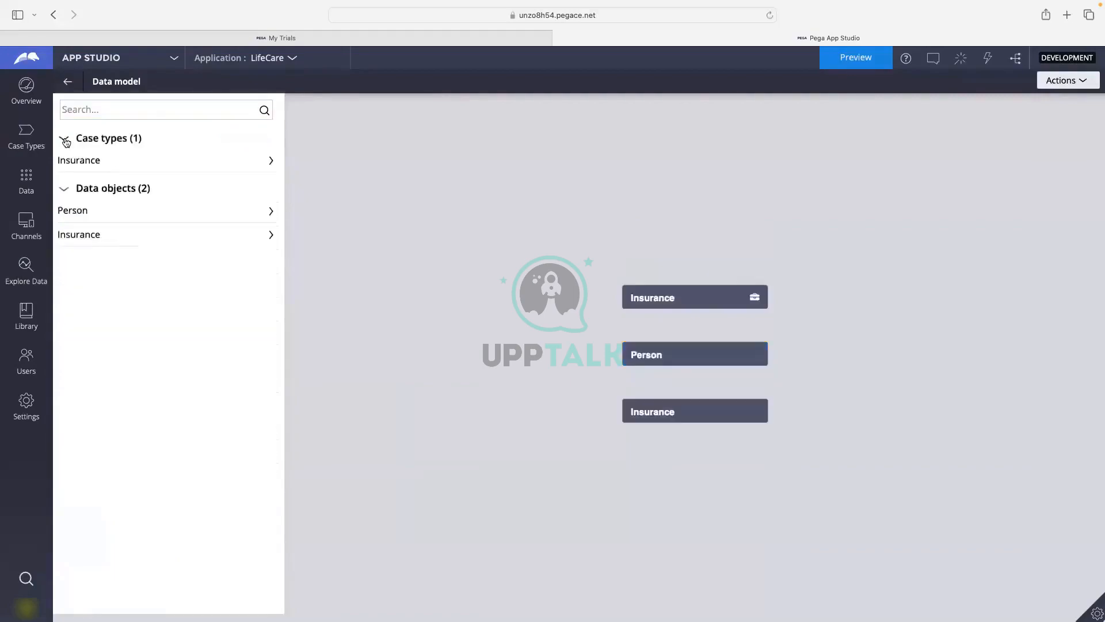
click(67, 84)
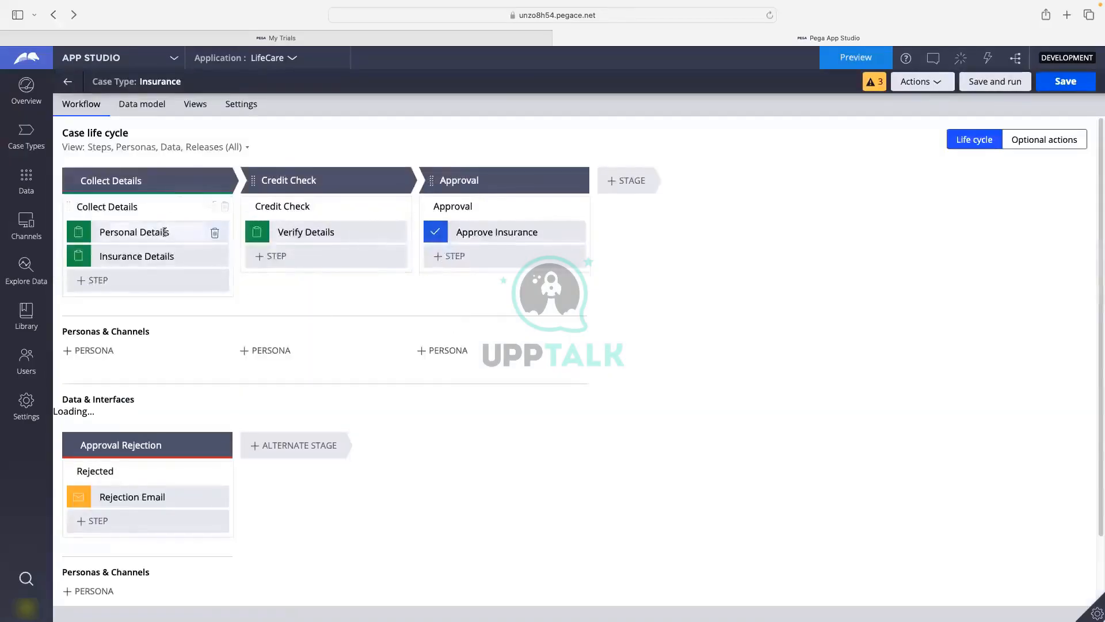
Open the Personal Details view configuration, browse its Fields list, then cancel without saving.
click(164, 232)
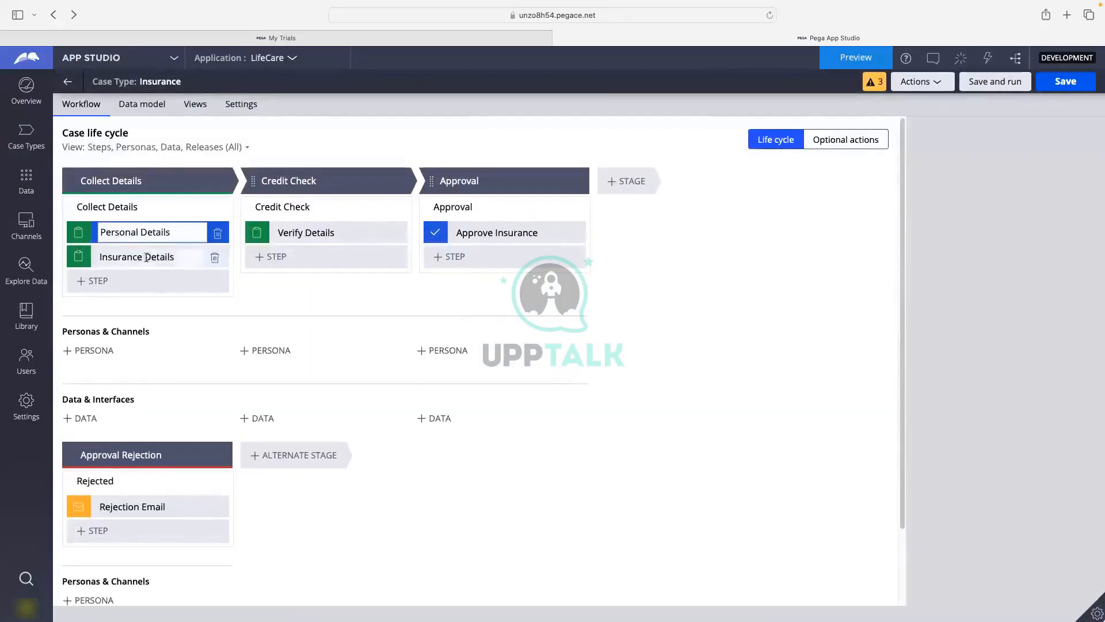
click(973, 218)
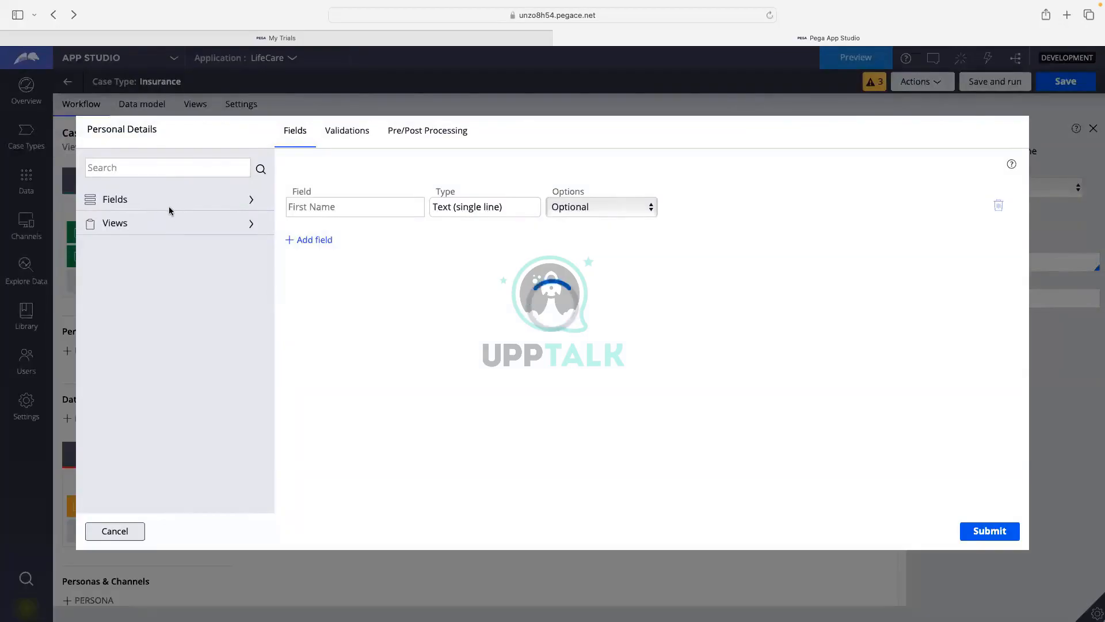
click(130, 222)
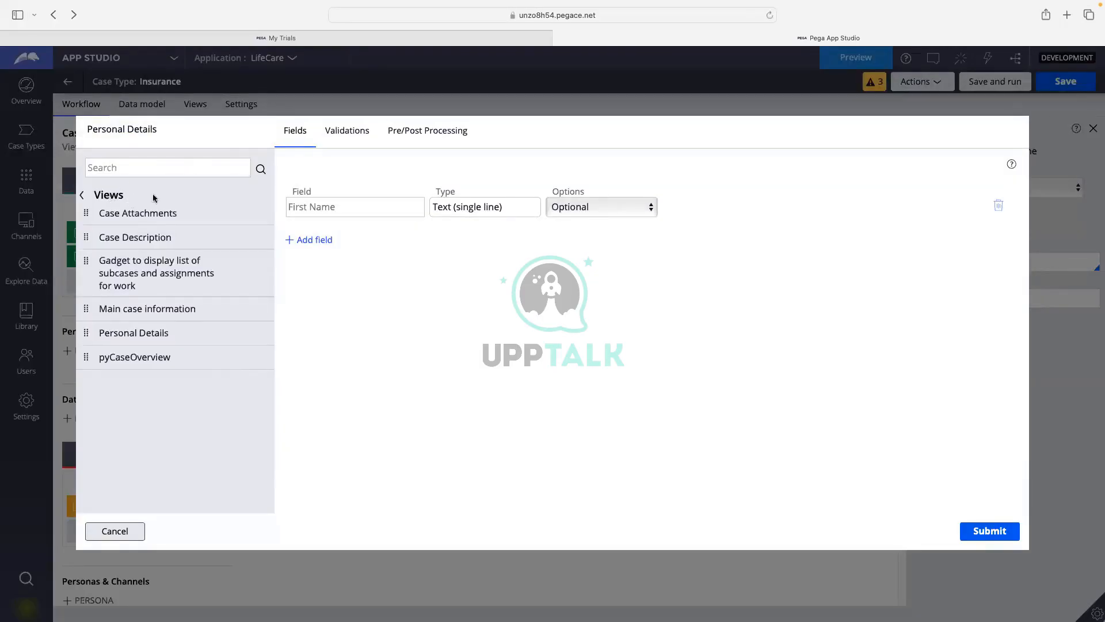
click(90, 197)
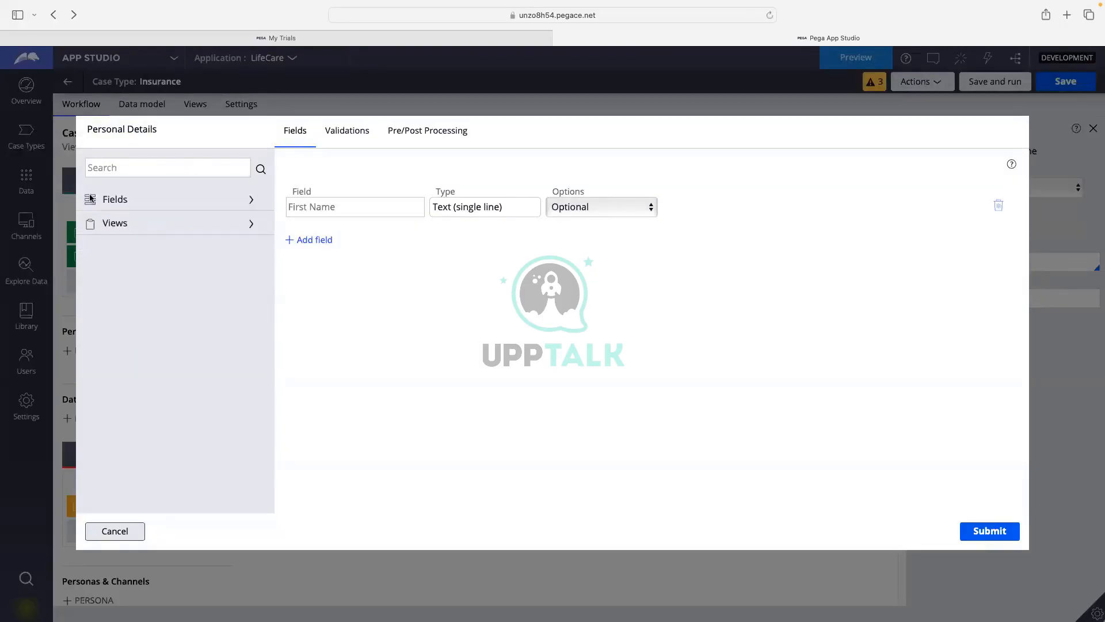
click(127, 206)
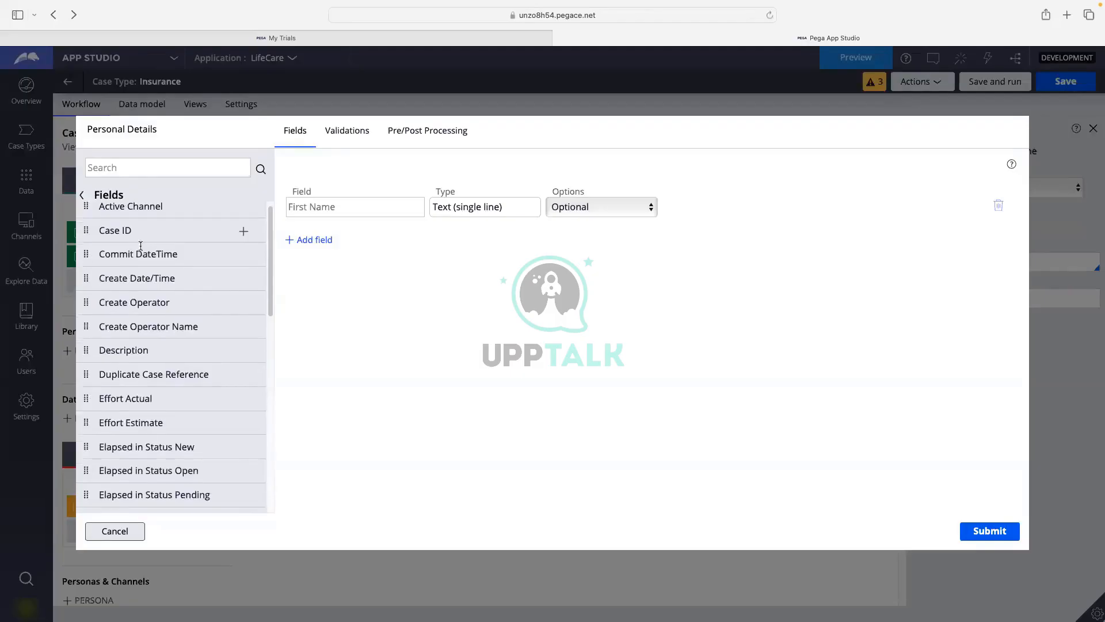
scroll(143, 253, down, 3)
scroll(152, 317, down, 1)
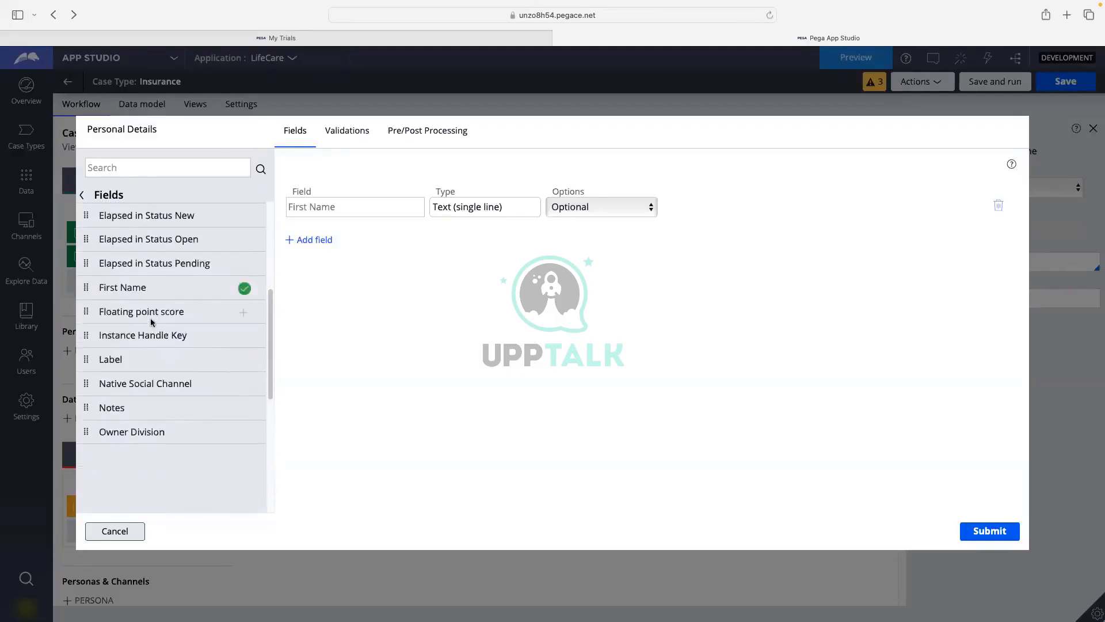
scroll(150, 320, down, 5)
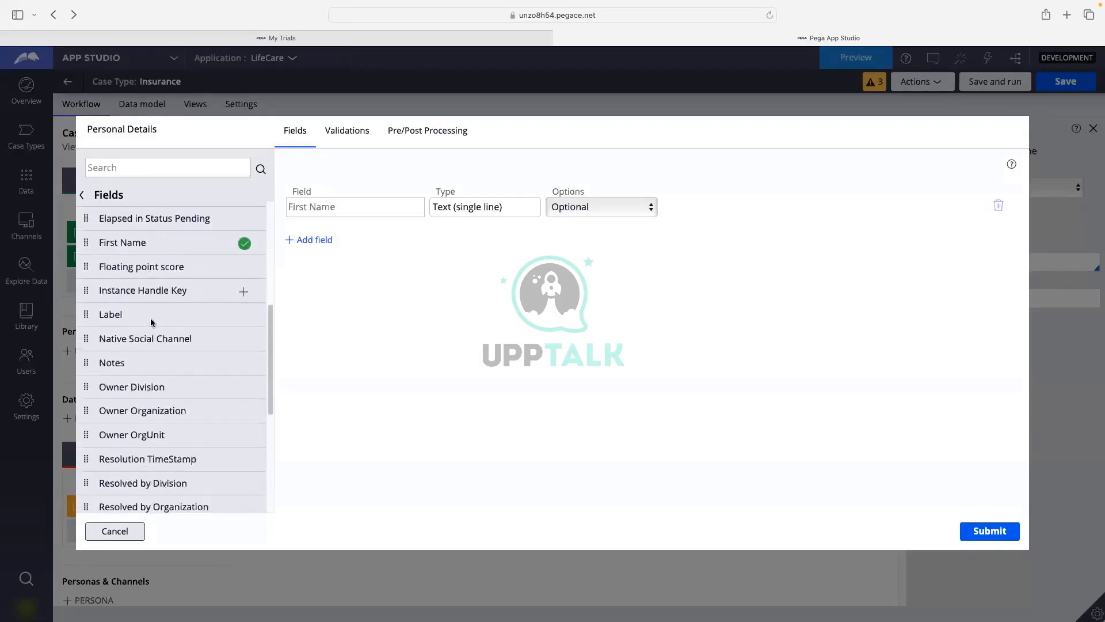
scroll(150, 318, up, 10)
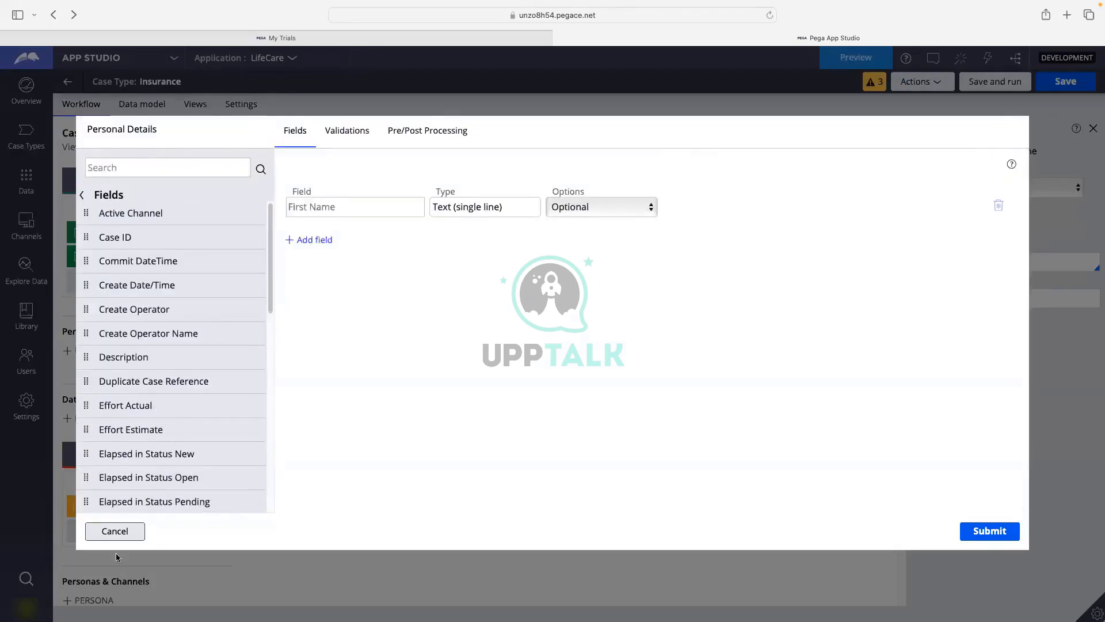
click(115, 531)
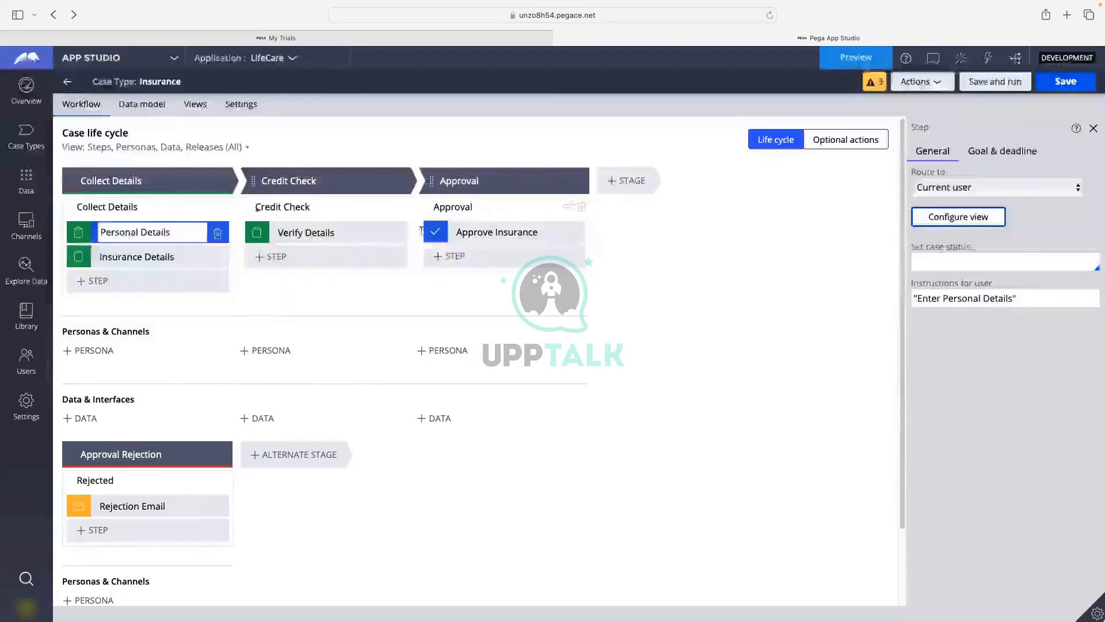
click(145, 104)
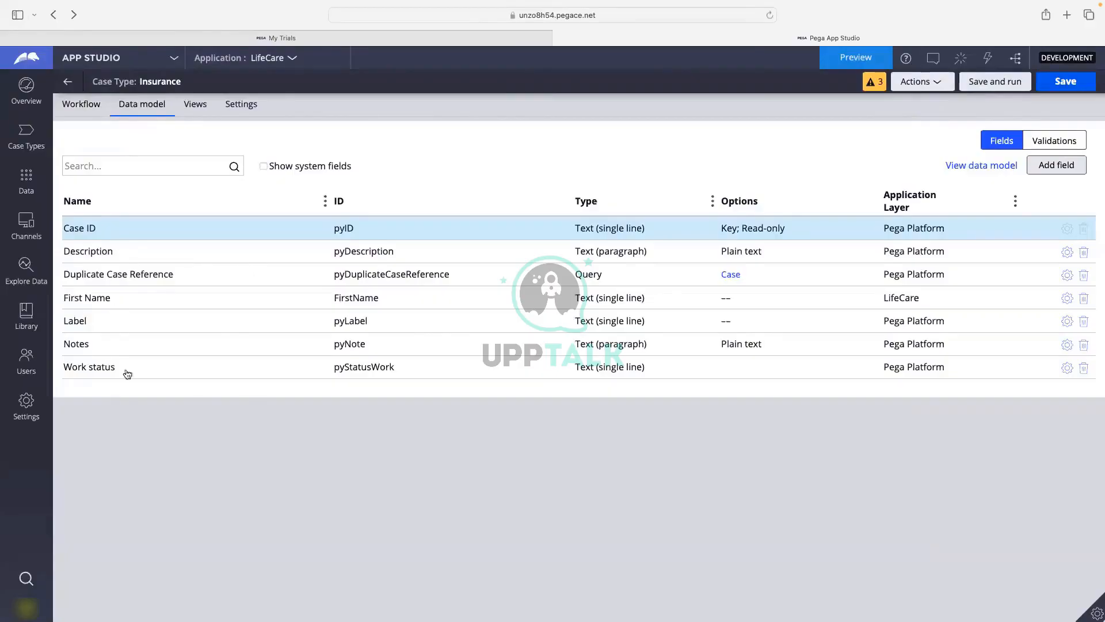
click(1059, 166)
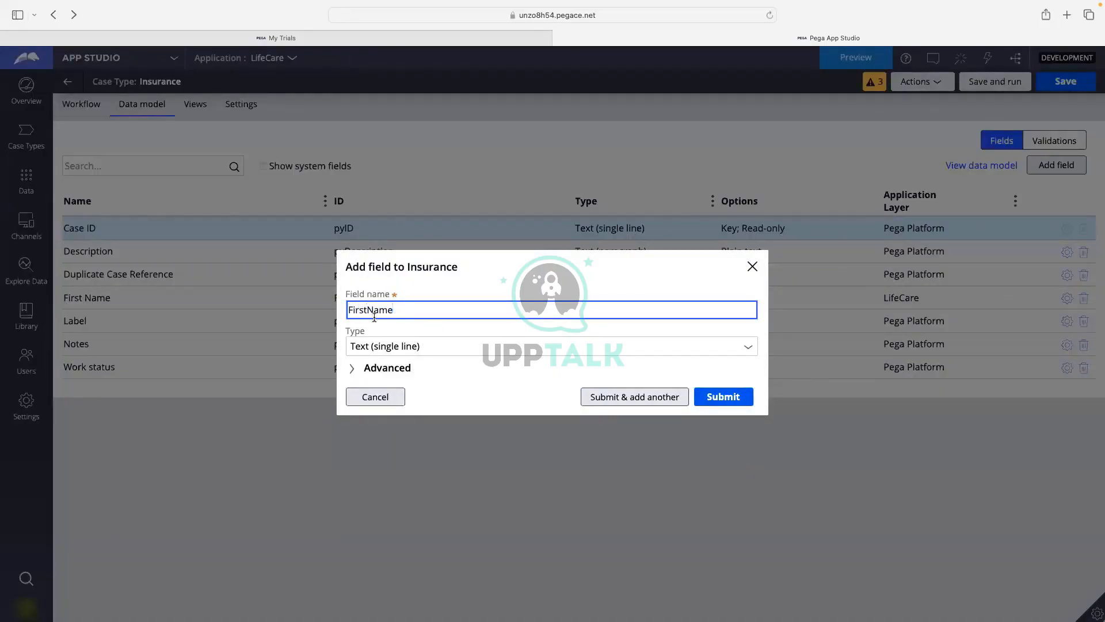
click(387, 369)
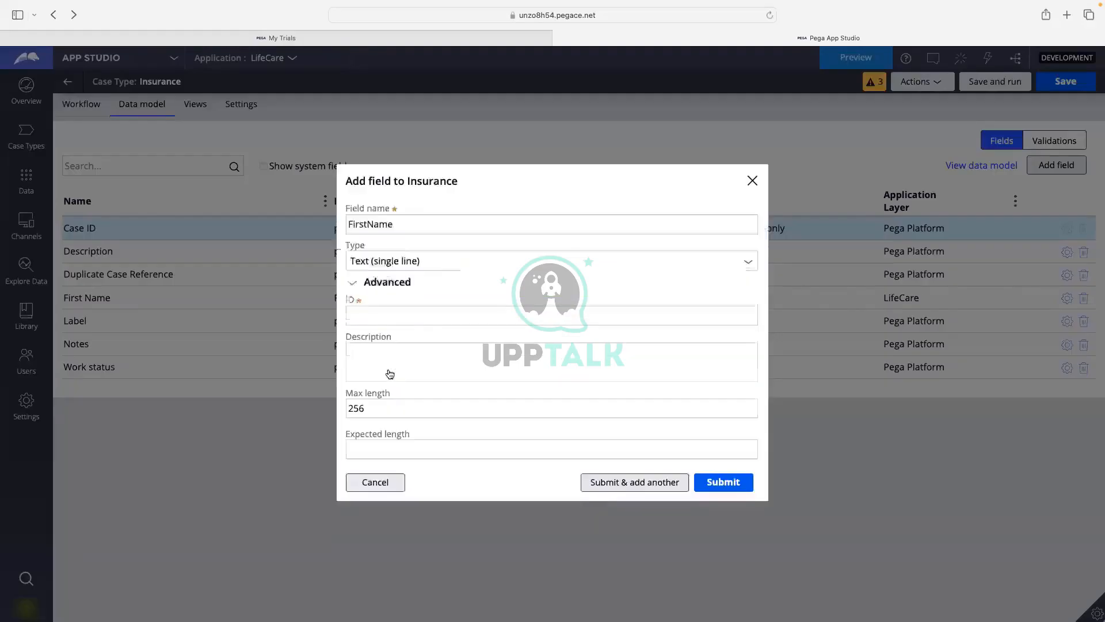
click(387, 368)
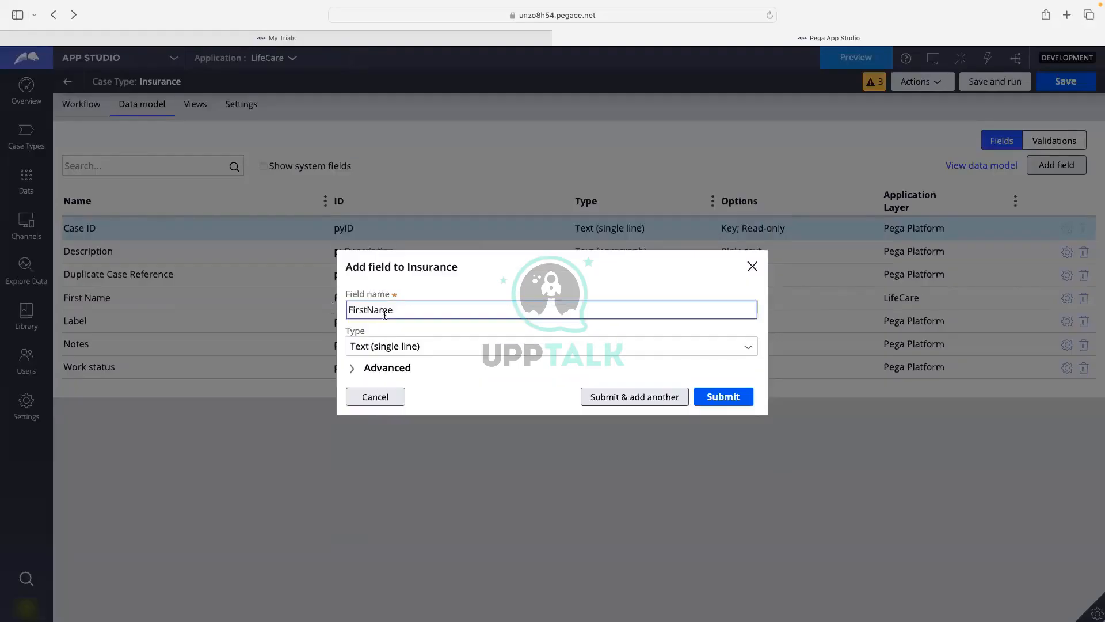
click(725, 397)
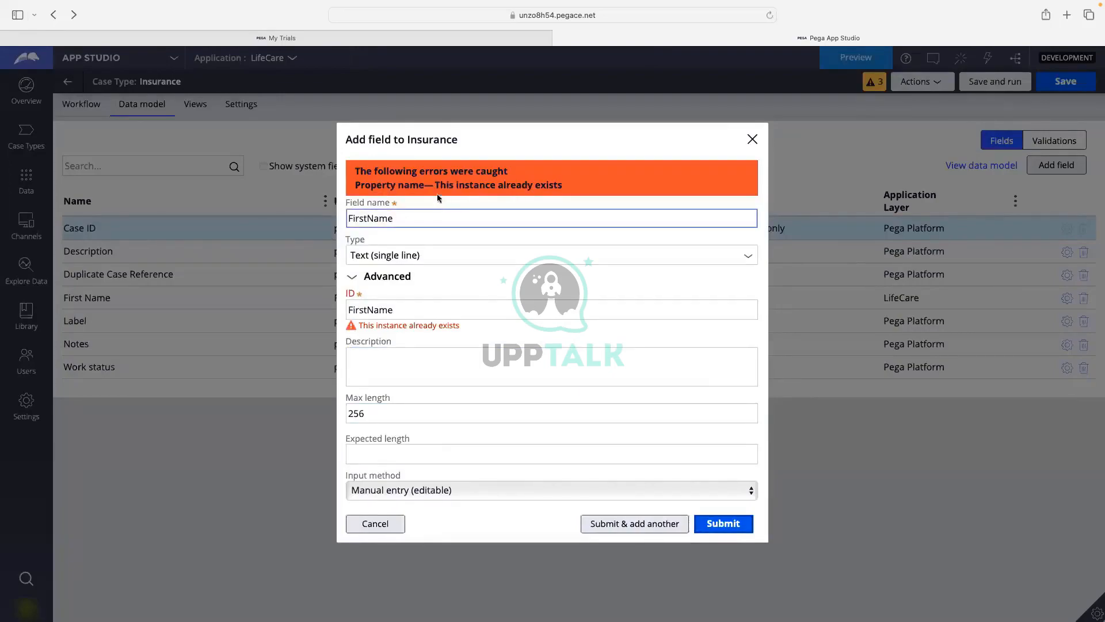
drag(435, 185, 576, 184)
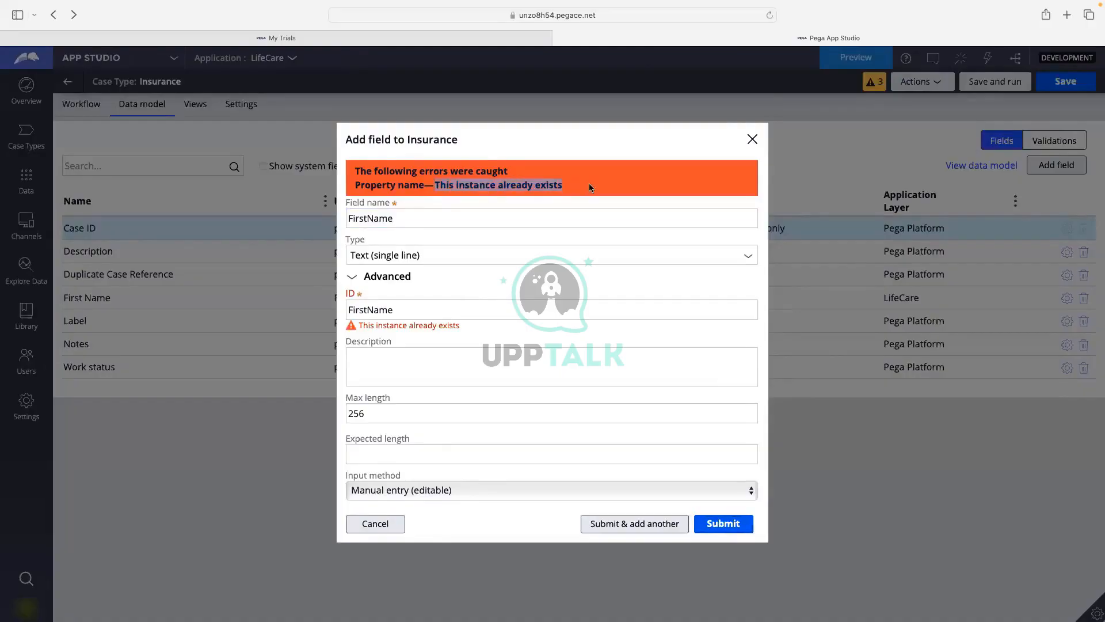
click(488, 187)
drag(436, 186, 595, 187)
click(597, 187)
click(374, 522)
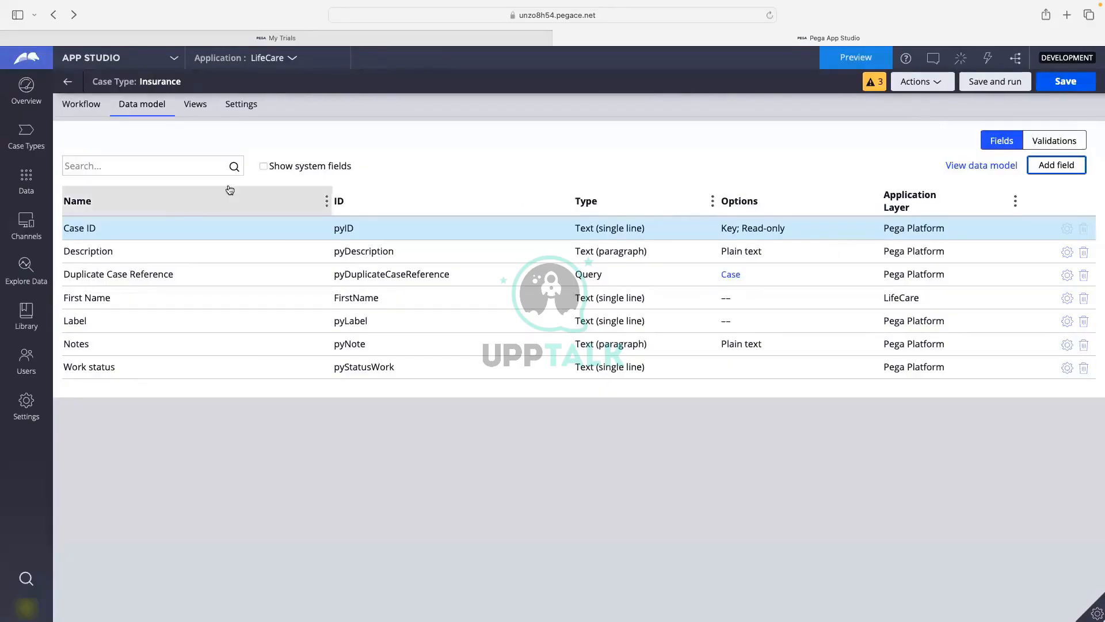
click(81, 105)
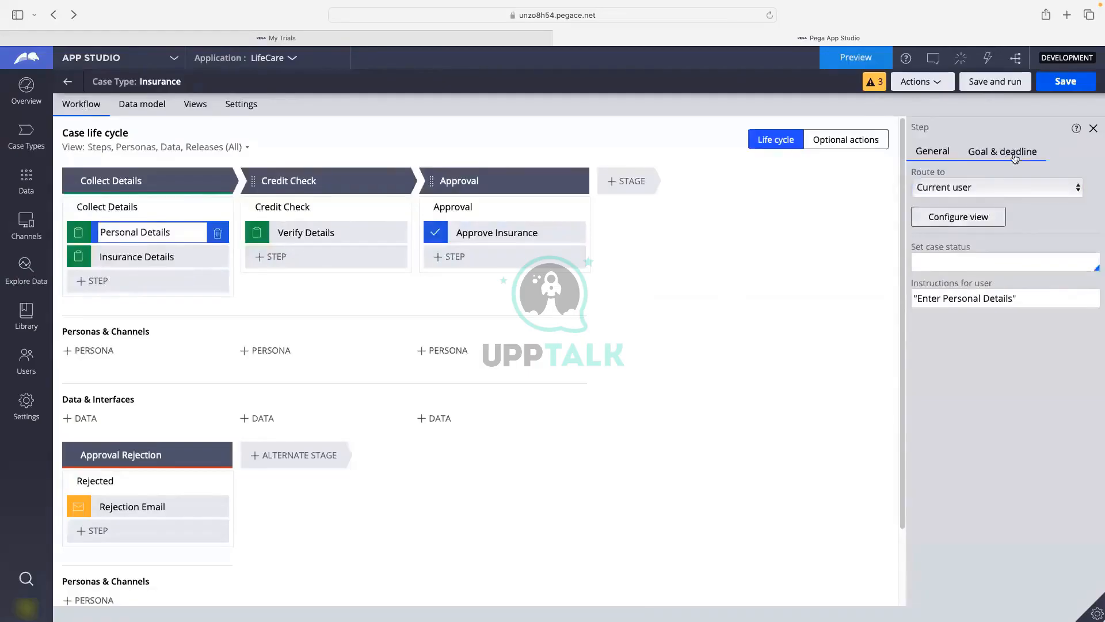
click(115, 58)
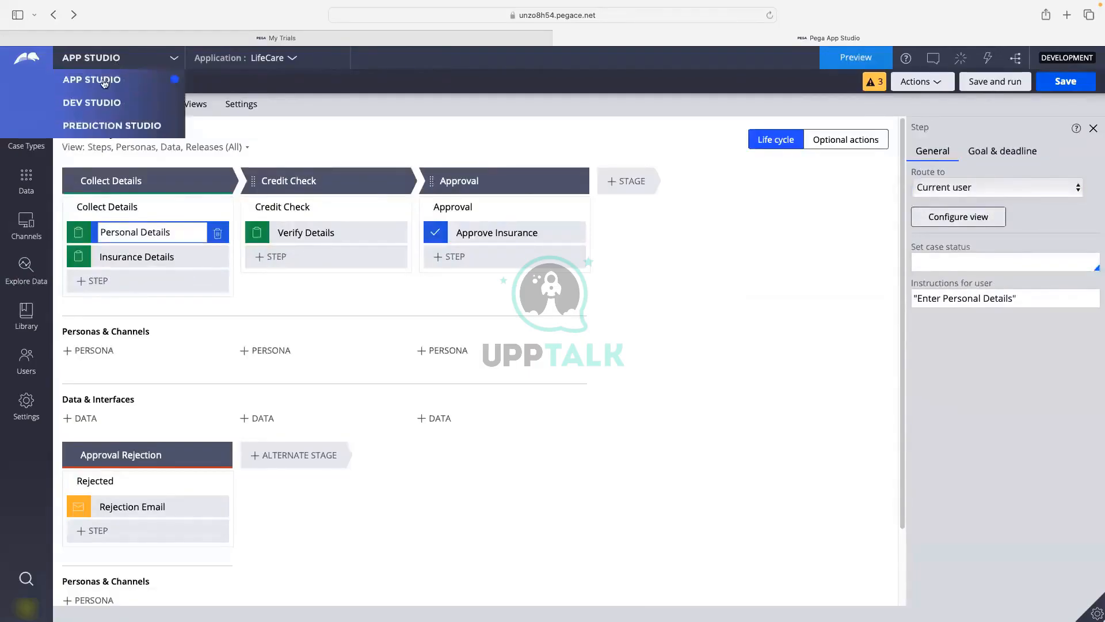
click(93, 104)
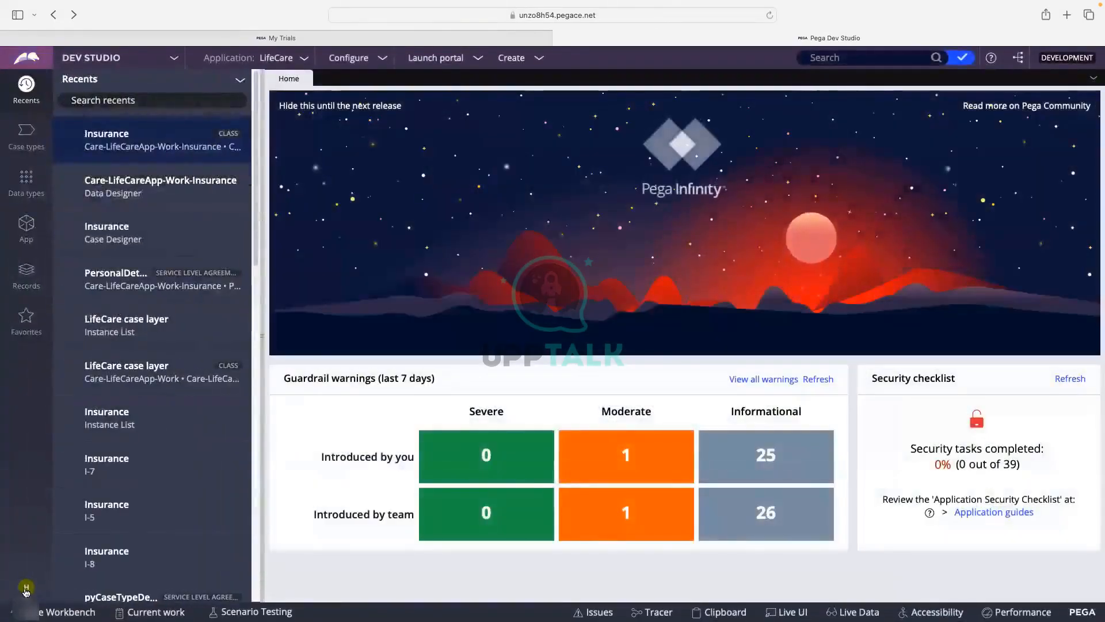
click(29, 587)
click(36, 569)
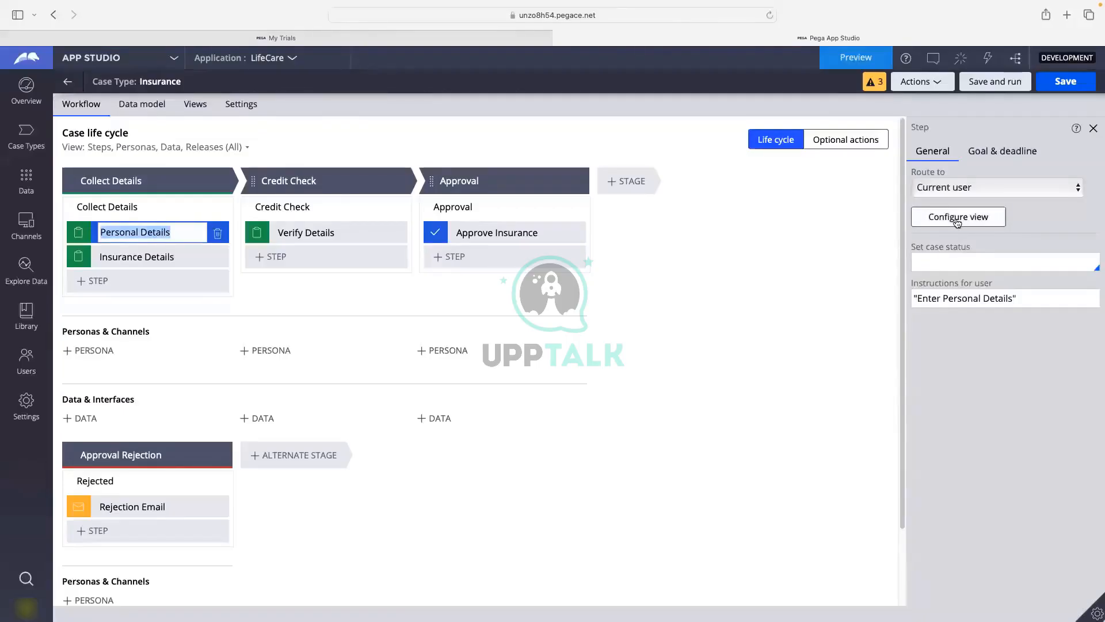
Browse the Personal Details view's available fields, then cancel the configuration unchanged.
click(957, 219)
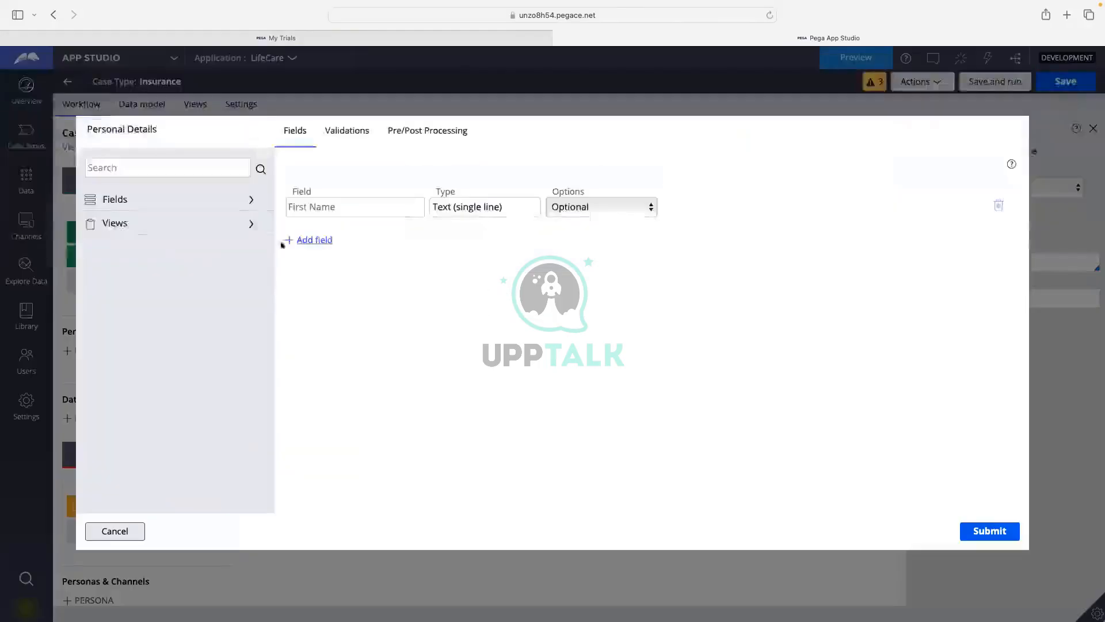
click(126, 201)
scroll(149, 317, down, 5)
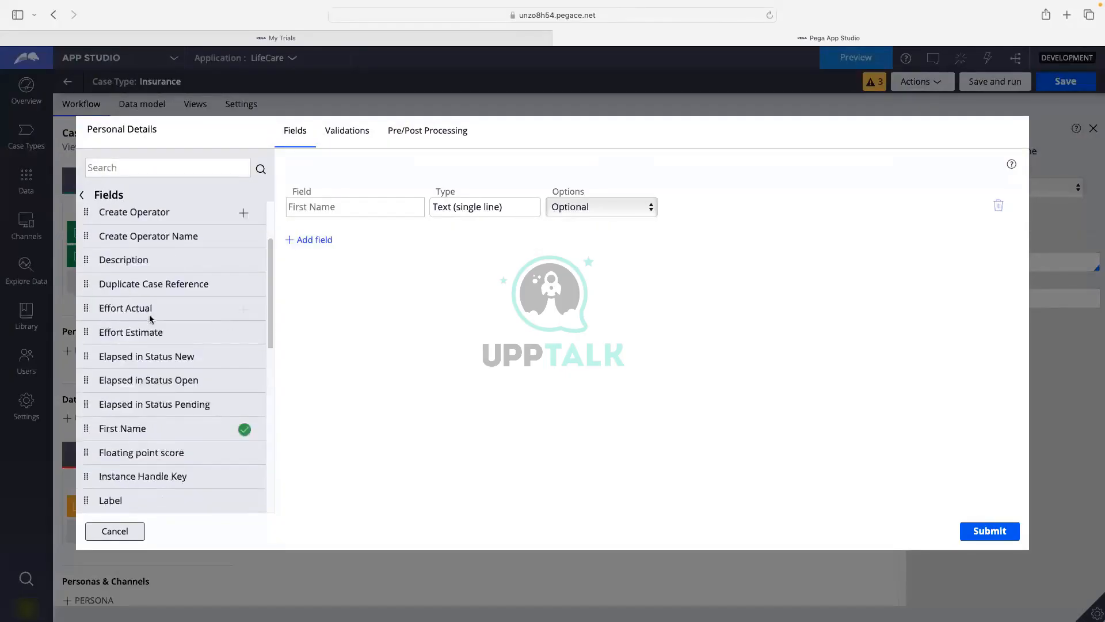
scroll(149, 315, down, 3)
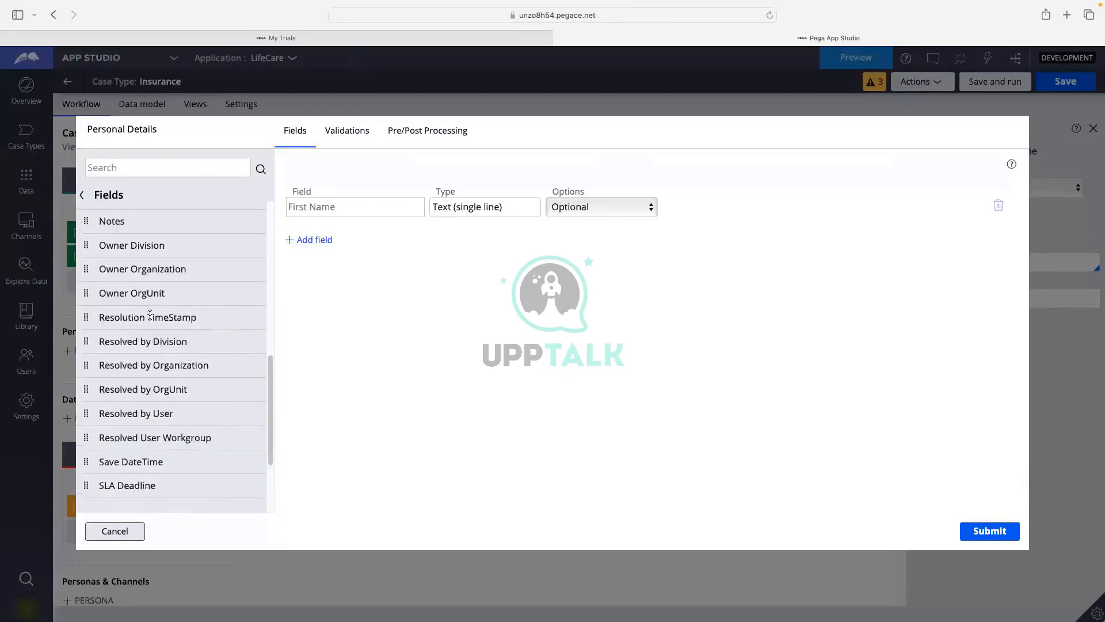
scroll(149, 317, up, 8)
scroll(150, 319, up, 2)
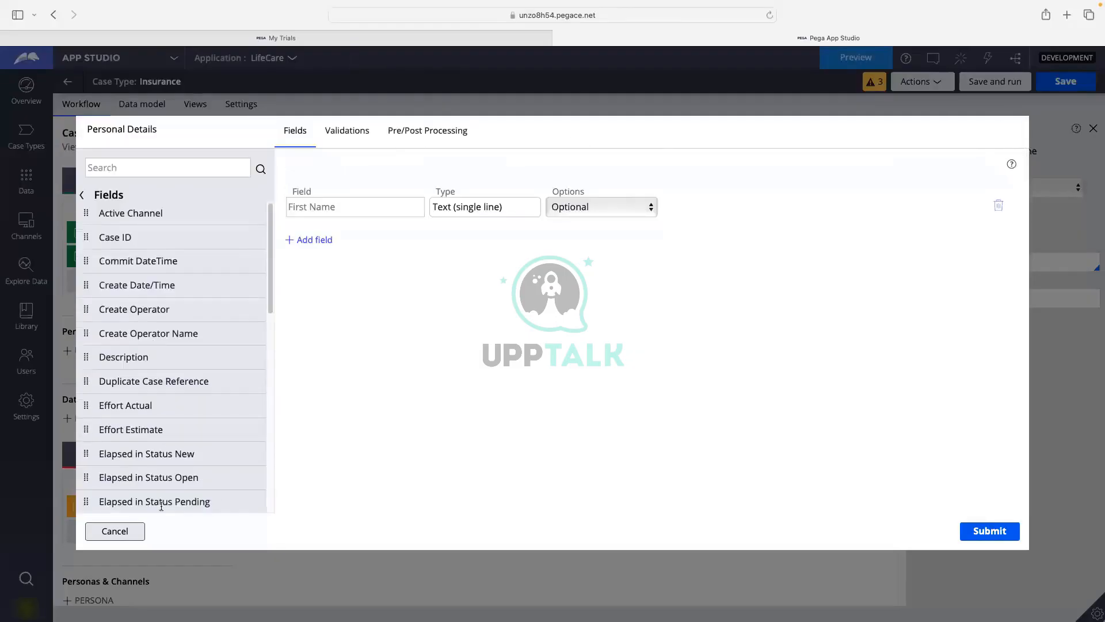
click(136, 530)
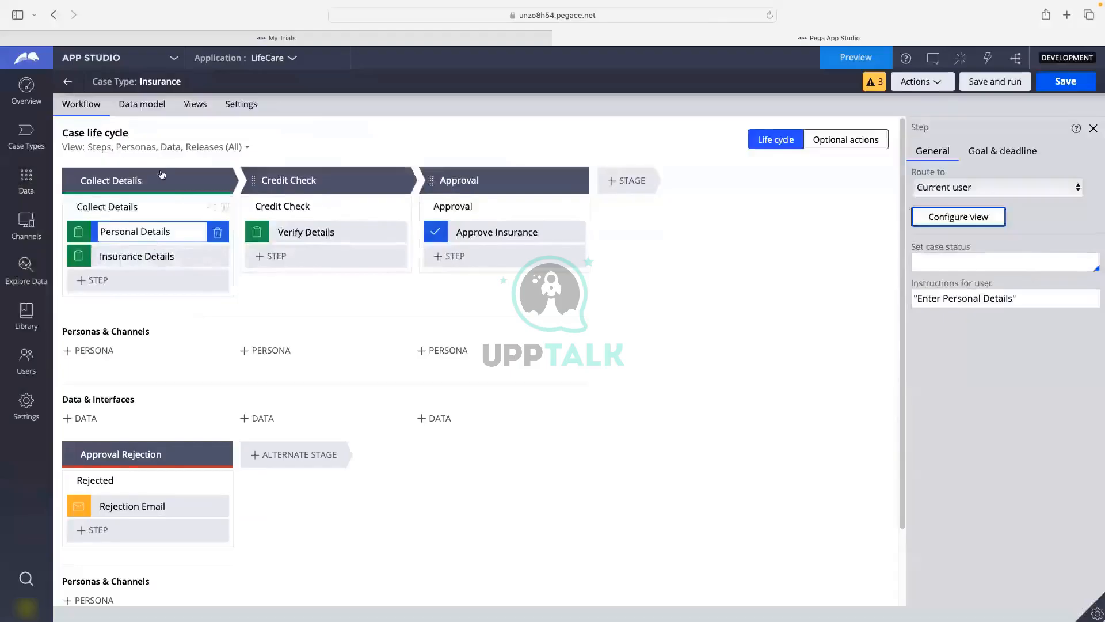
View the full data model diagram and the Insurance case type's fields, then return to the overview list.
click(142, 108)
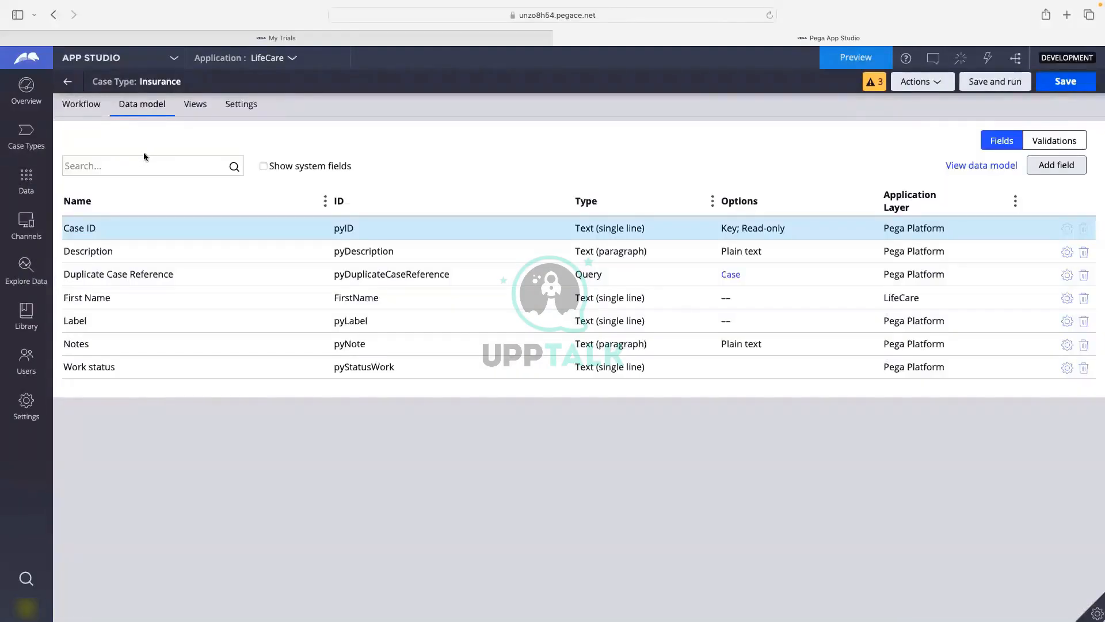
click(141, 169)
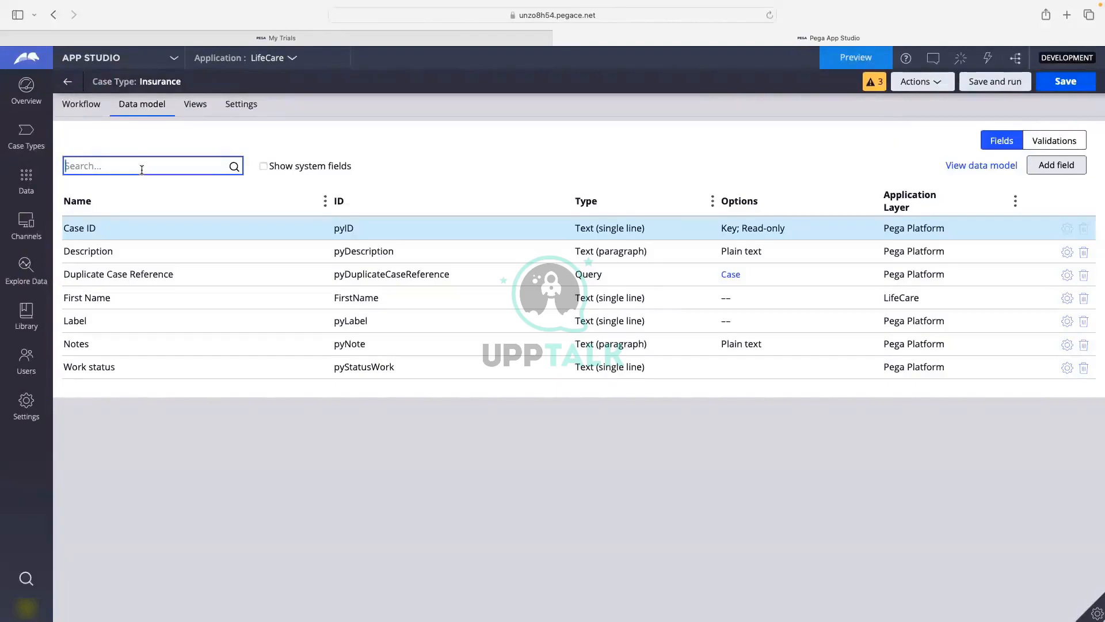
click(989, 166)
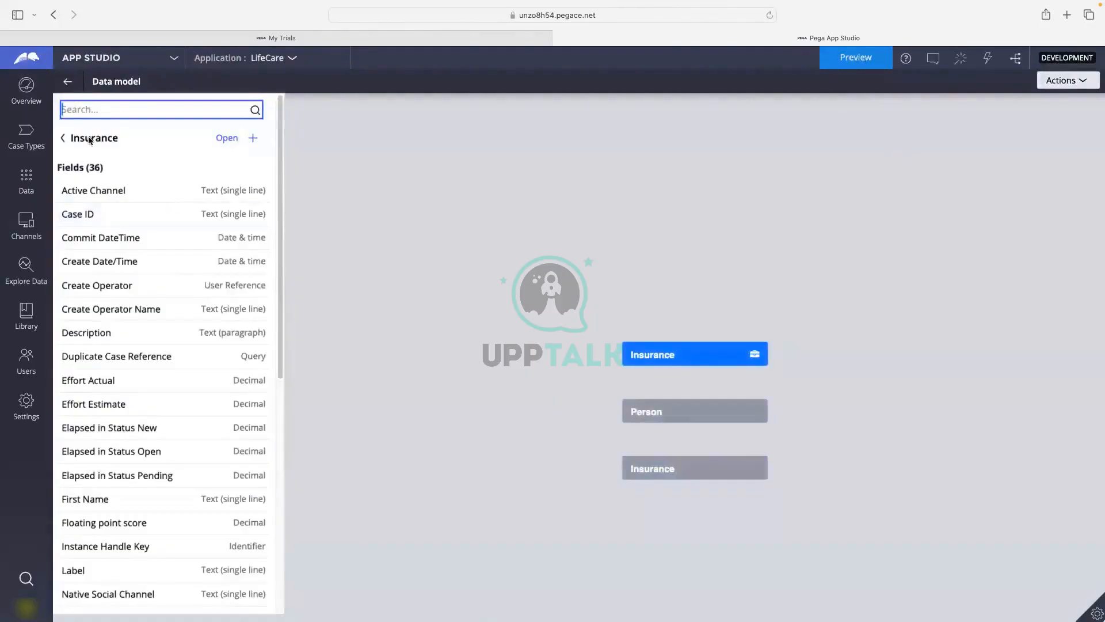
scroll(108, 206, down, 3)
scroll(109, 208, down, 3)
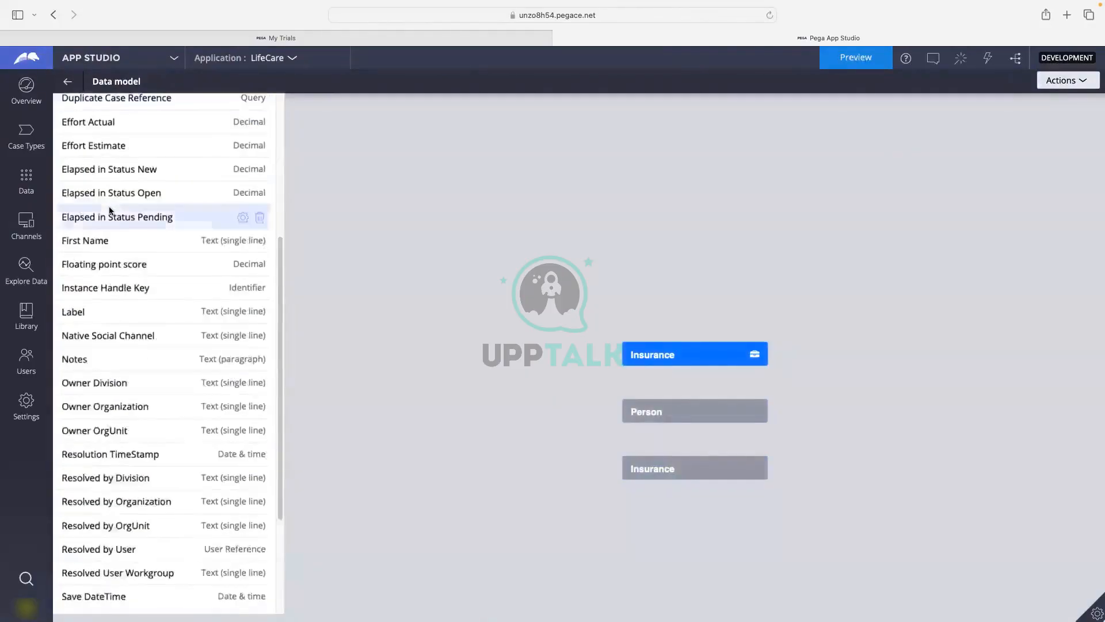
scroll(109, 210, down, 4)
scroll(89, 135, up, 10)
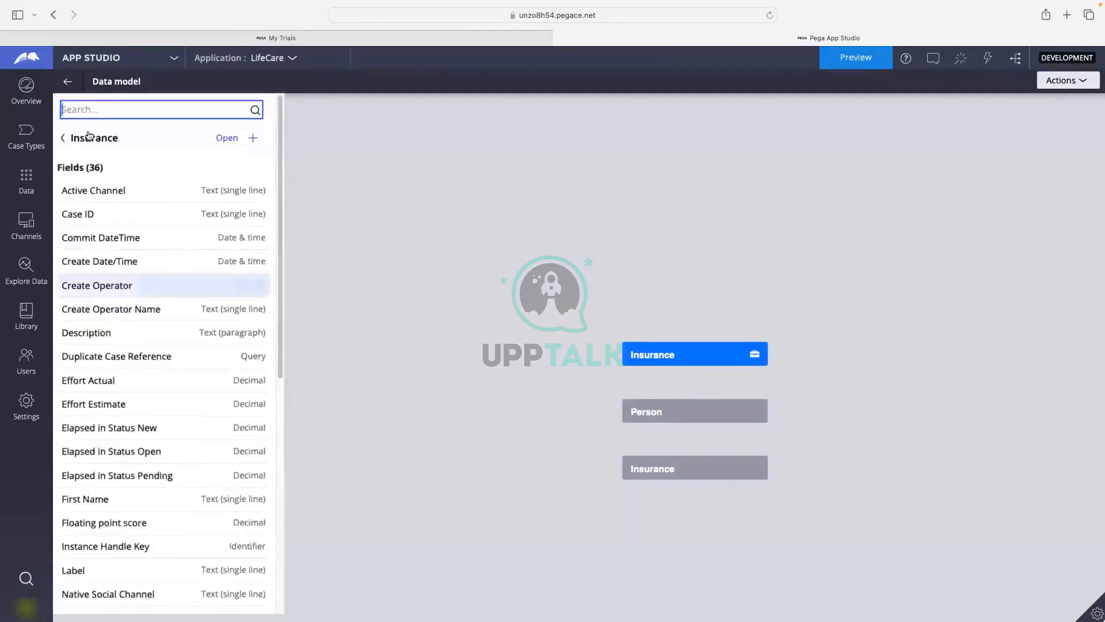
click(66, 139)
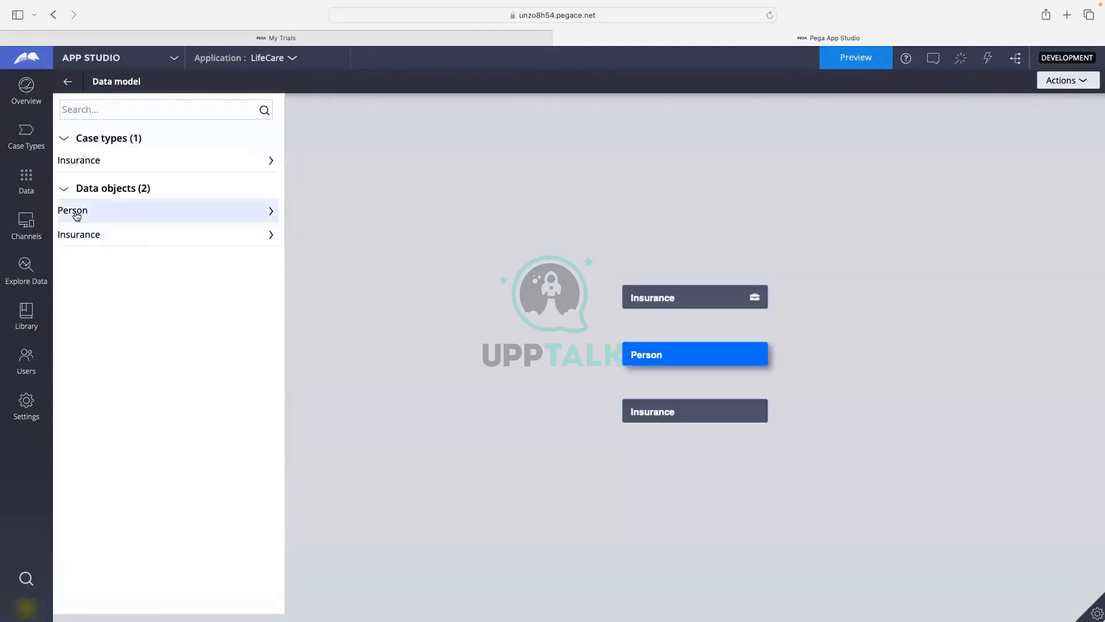
drag(77, 216, 87, 167)
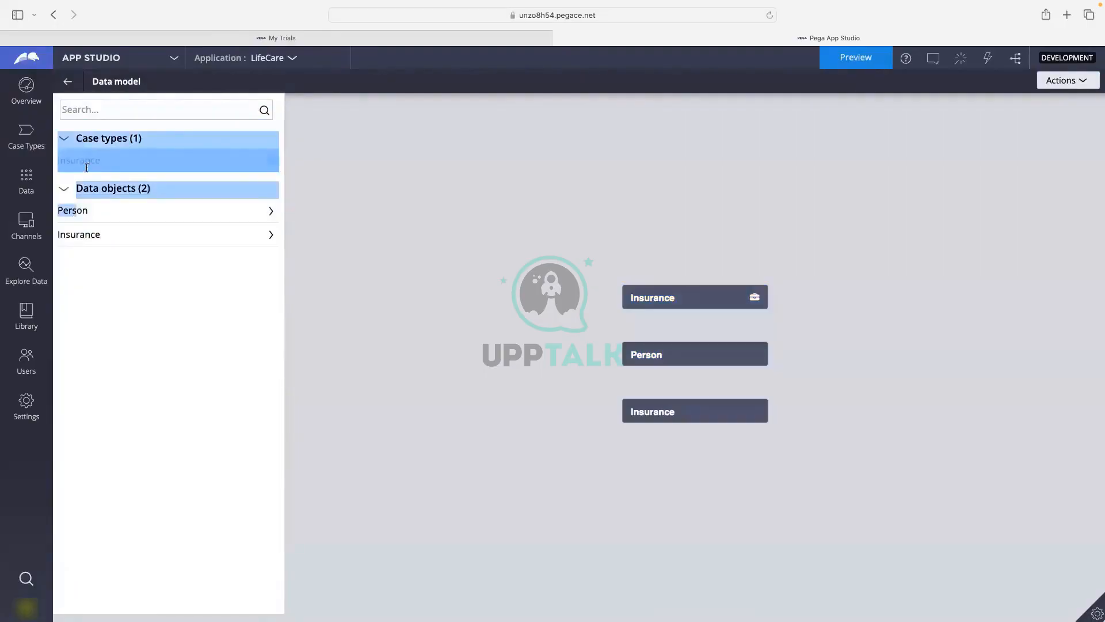
click(740, 304)
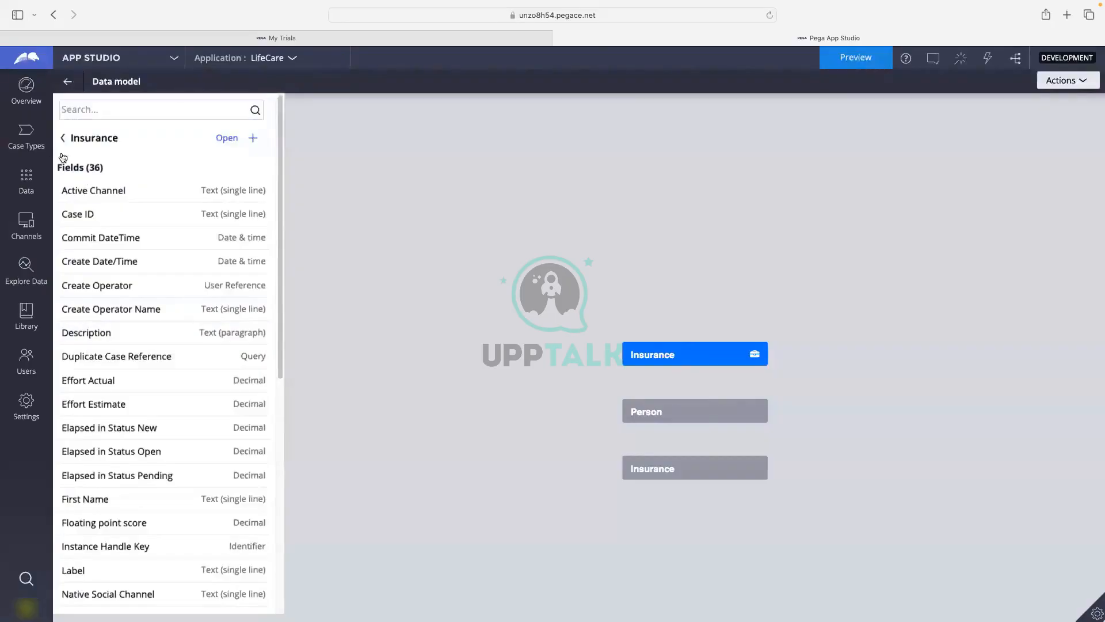
click(60, 138)
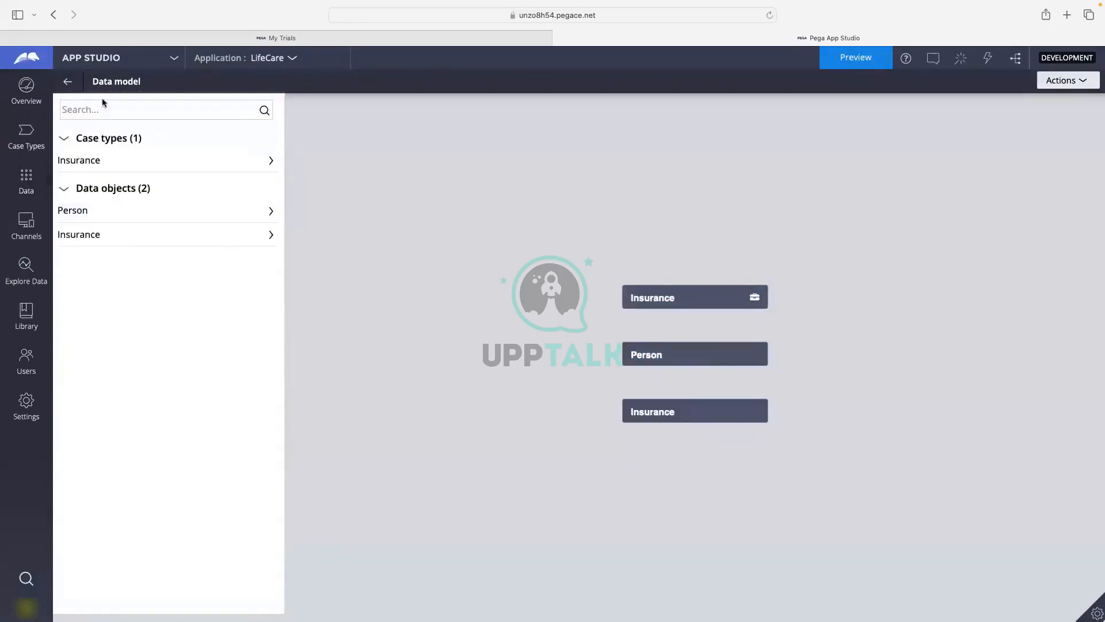
Return to the Insurance case type and open the Personal Details view's field configuration.
click(69, 83)
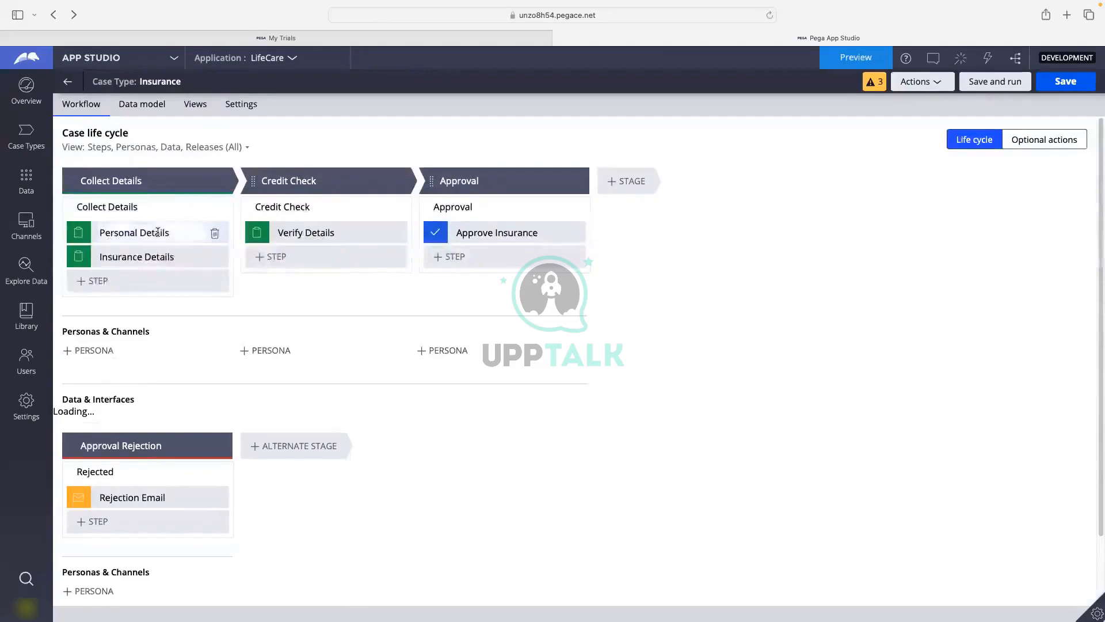
click(169, 234)
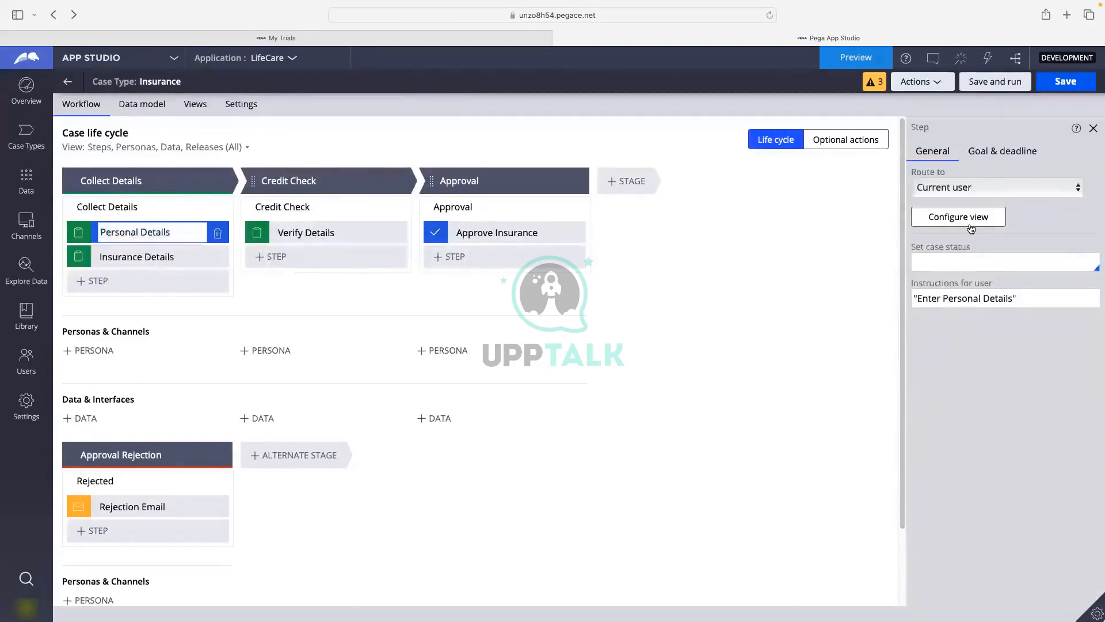
click(971, 229)
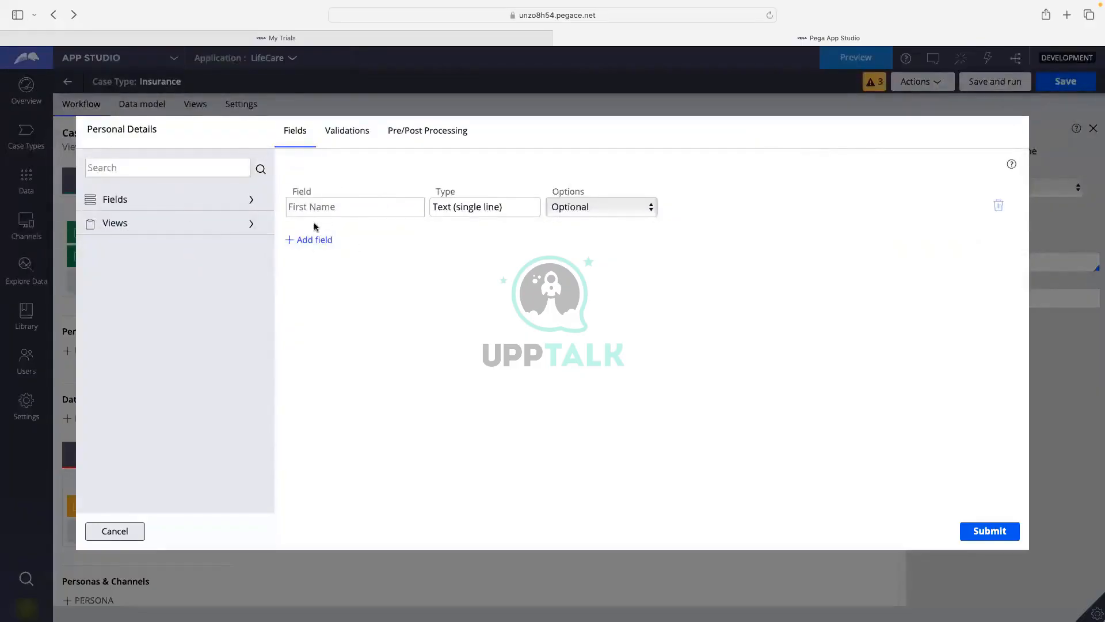
Add a 'Last Name' field with ID LastName_1 to the view.
click(324, 247)
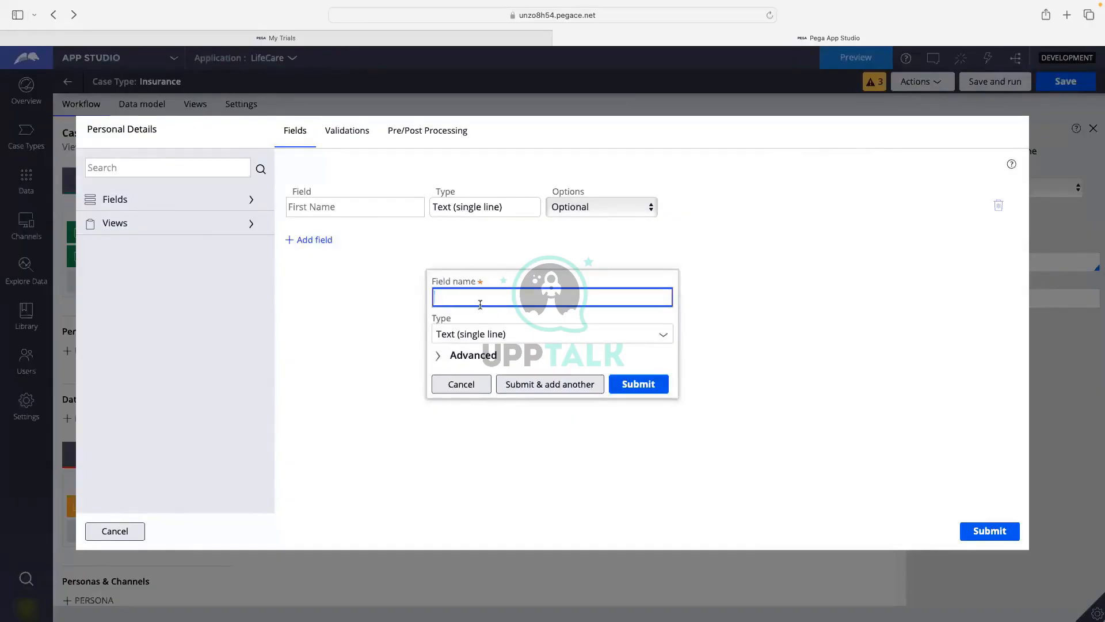
text(Last Name)
click(471, 355)
click(472, 271)
click(480, 361)
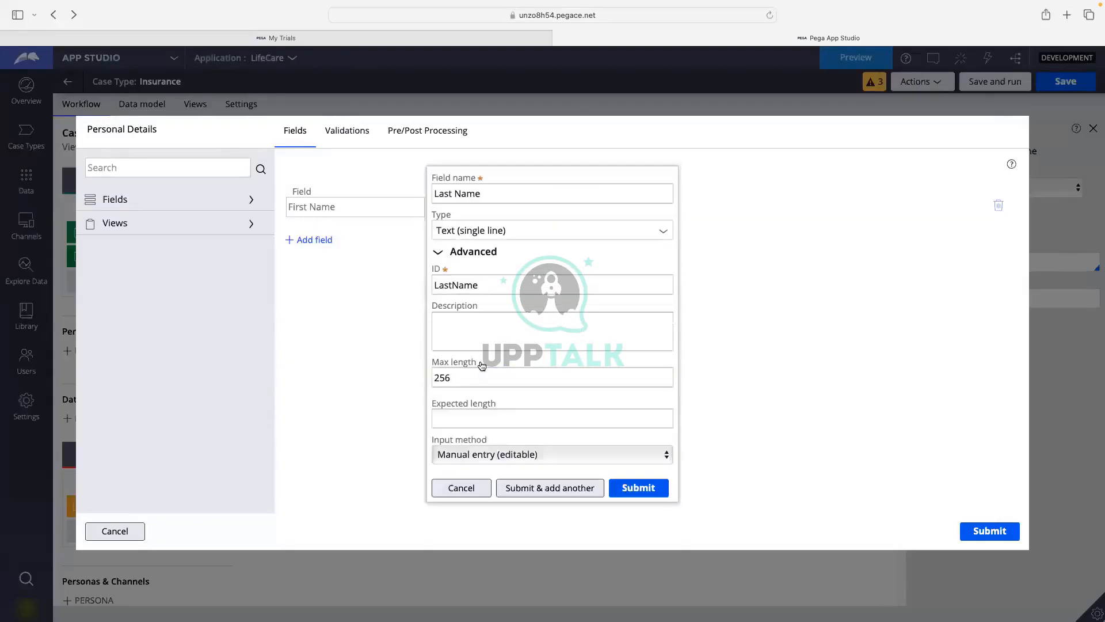
click(476, 285)
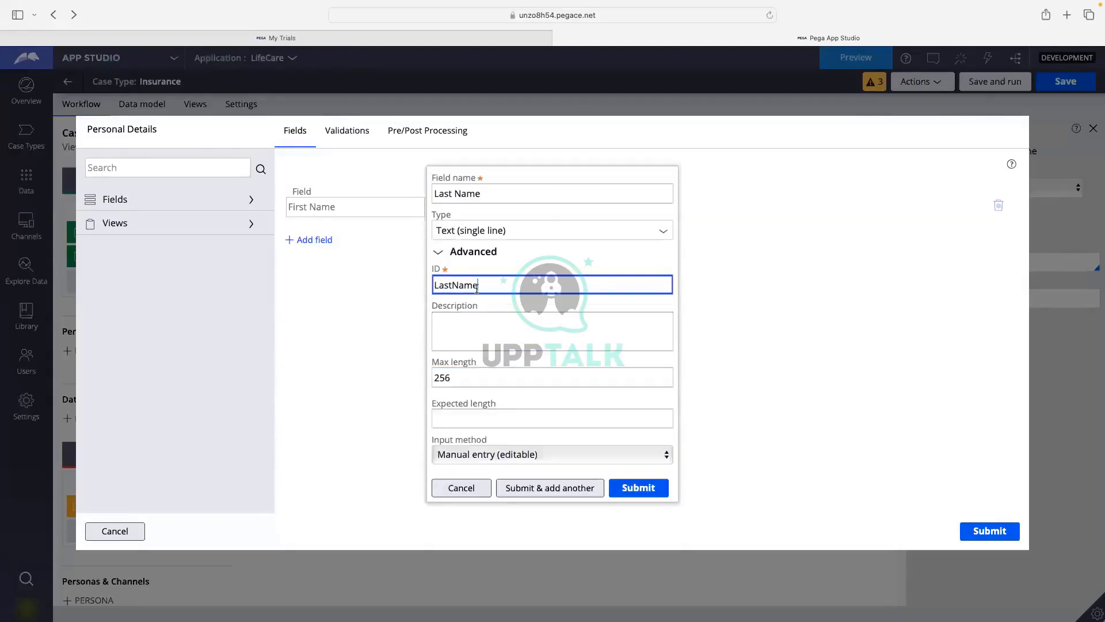
text(_1)
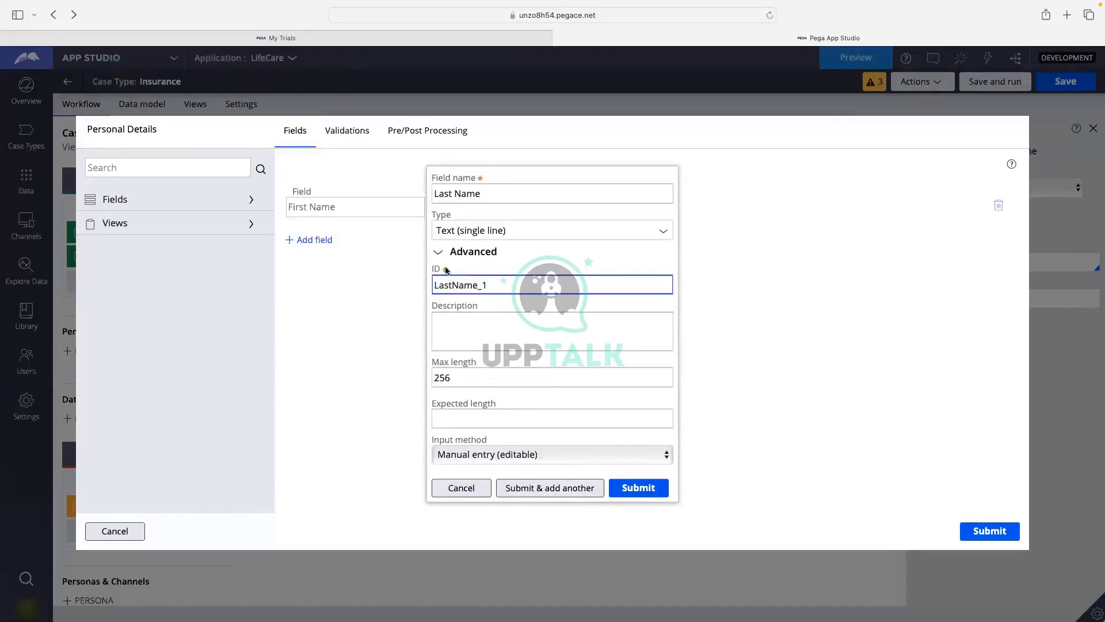
key(Return)
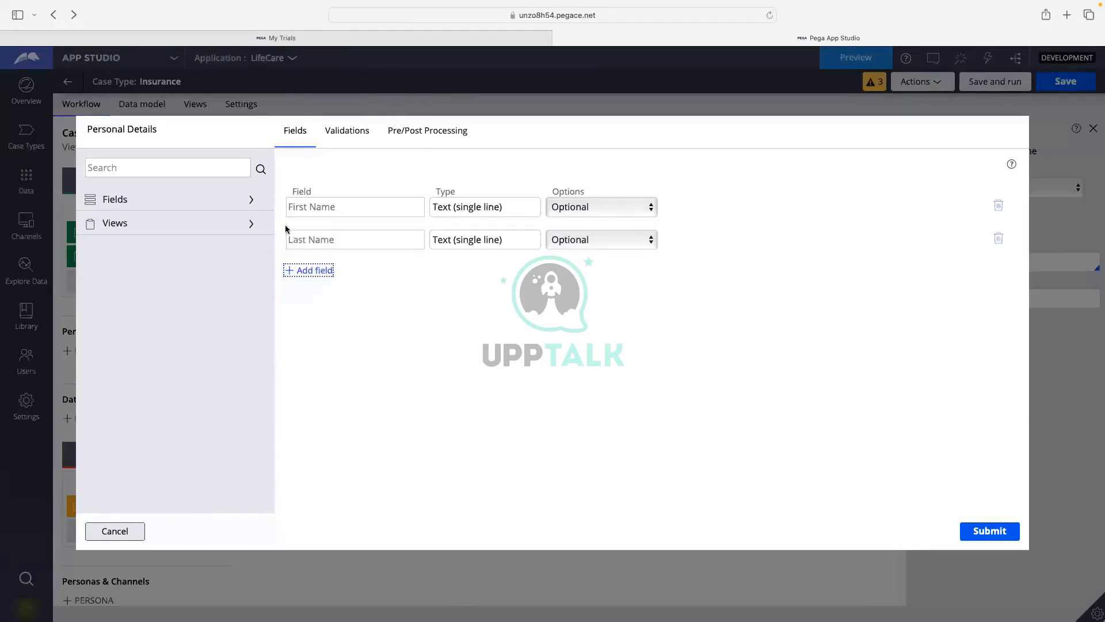
Add an Address field as paragraph text, displayed as plain text, with ID Address_1.
click(314, 274)
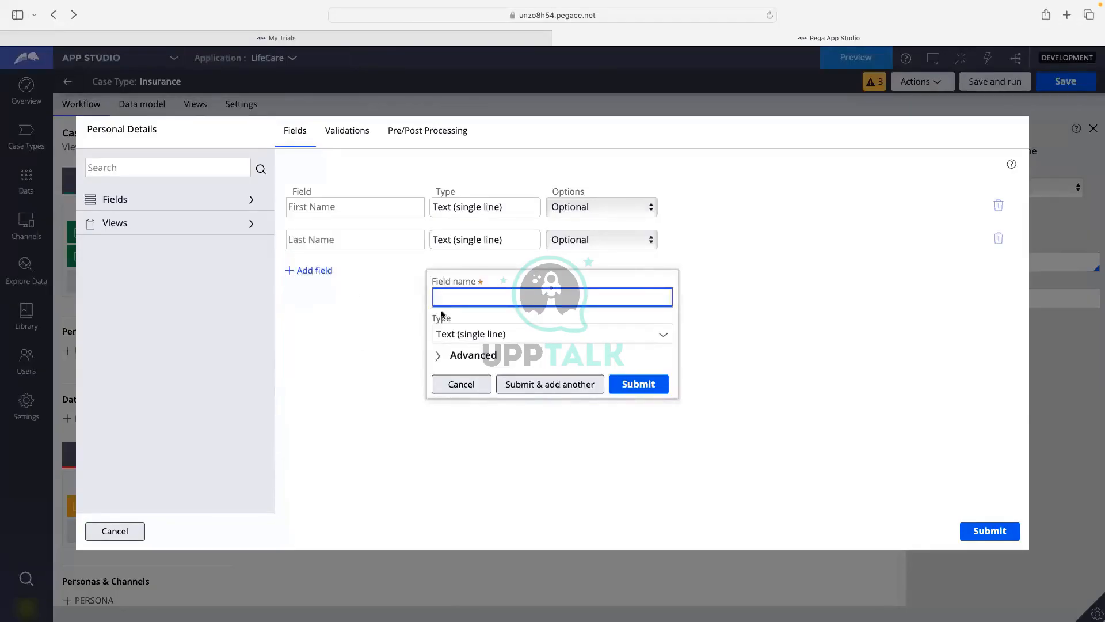
text(Address)
click(667, 339)
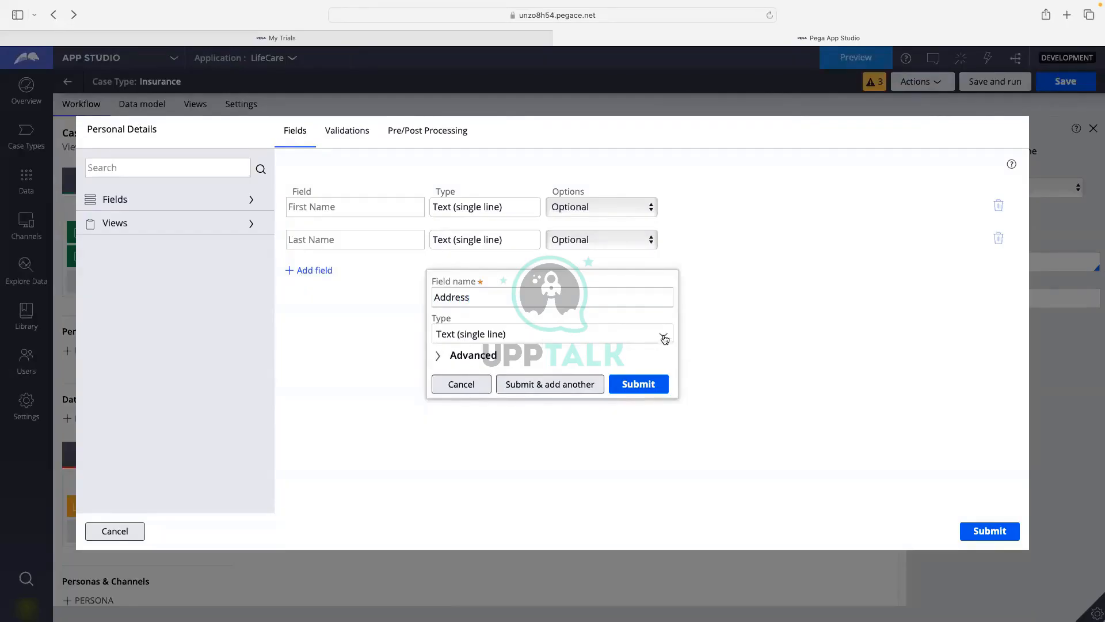
click(664, 339)
click(484, 412)
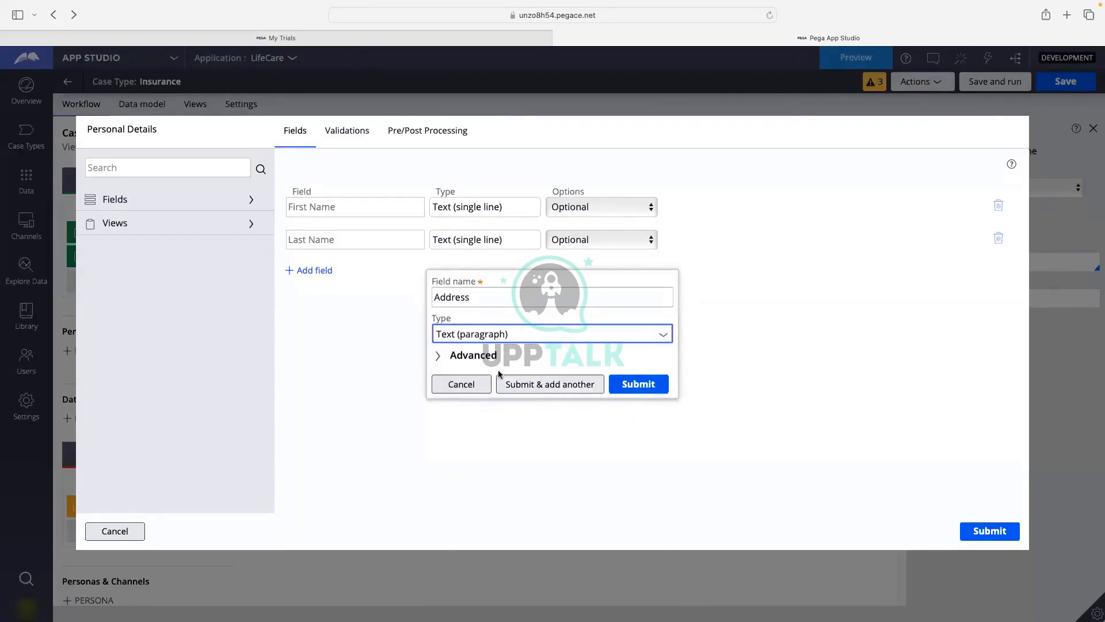
click(469, 356)
click(468, 352)
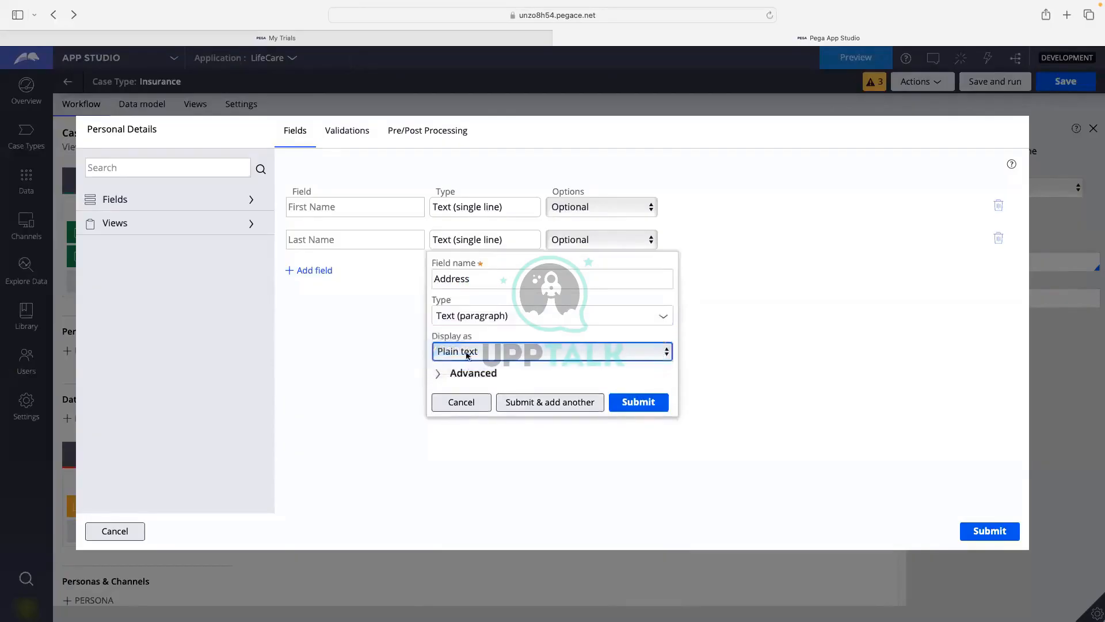
click(469, 373)
click(477, 314)
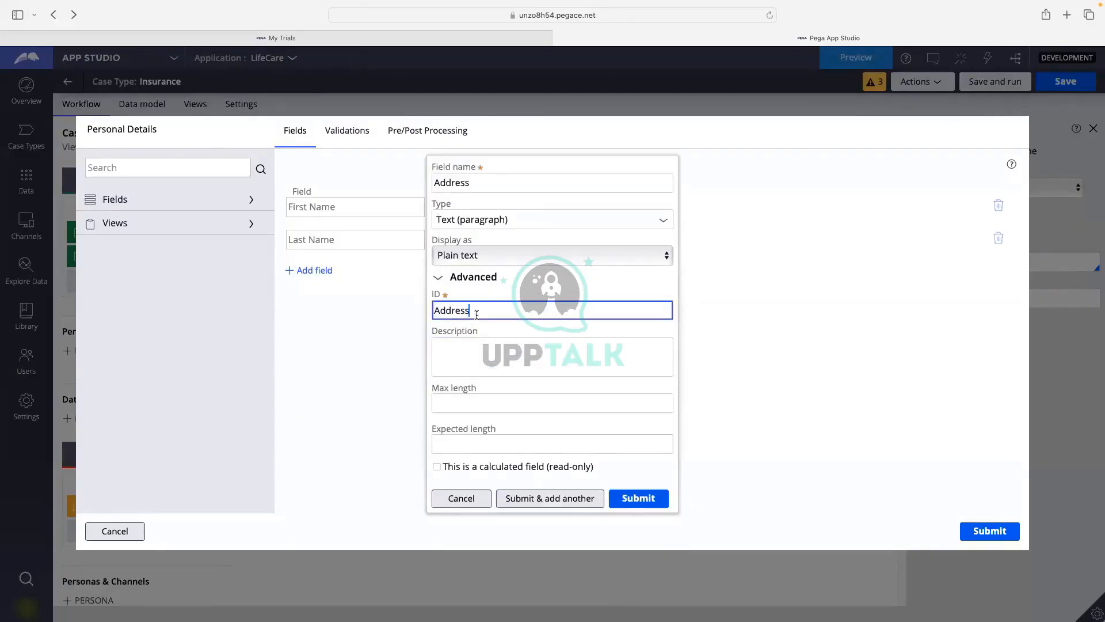
text(_1)
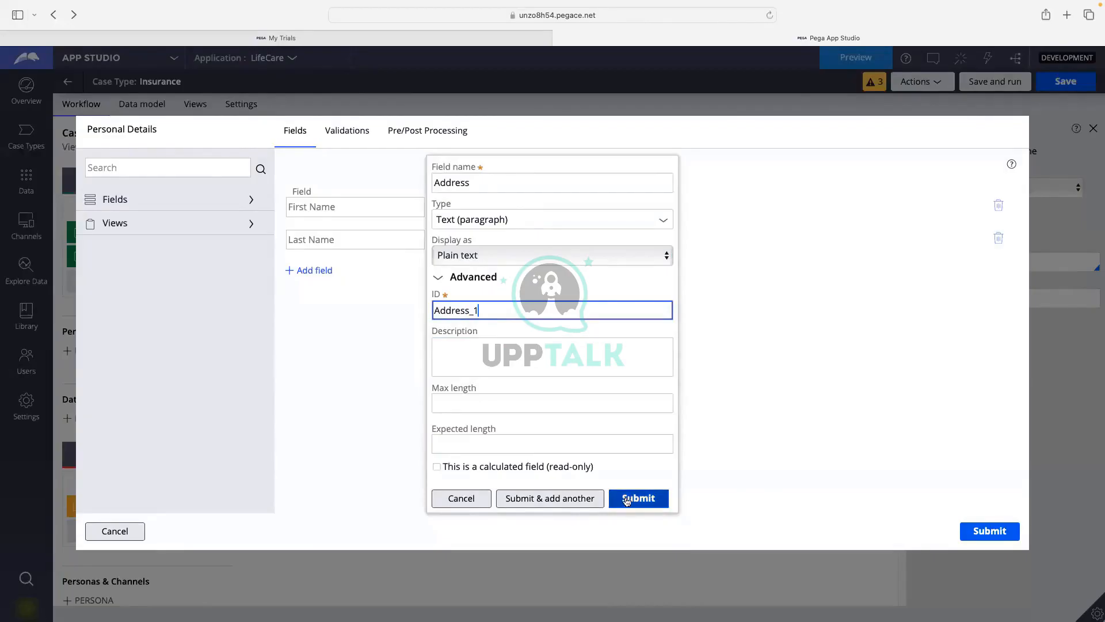
click(549, 496)
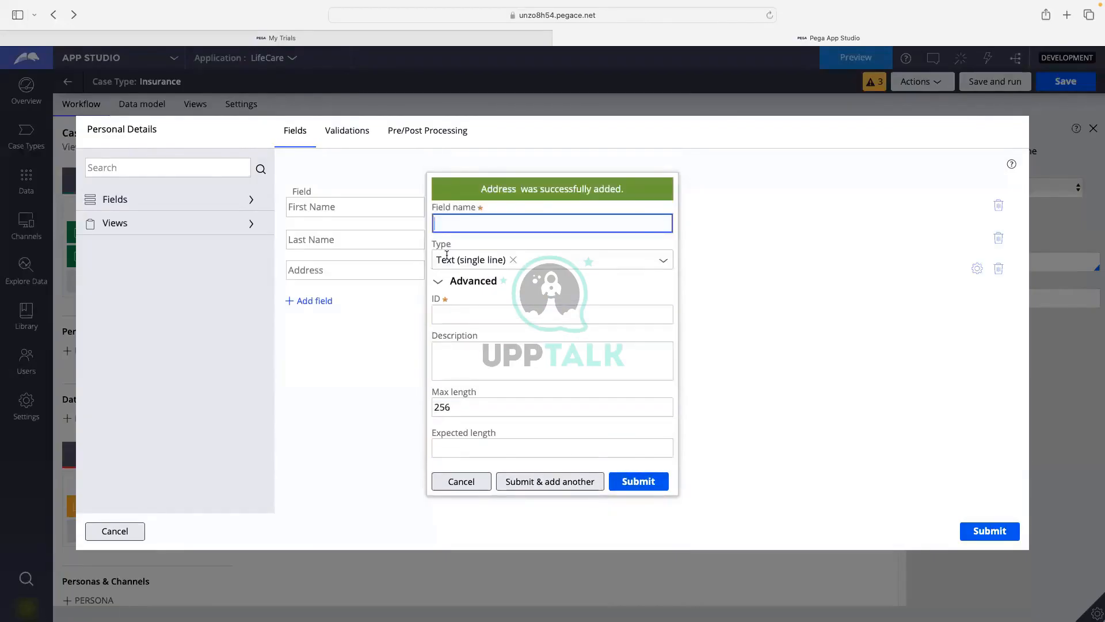
Add a PhoneNumber field of type Phone with ID PhoneNumber_1.
text(PhoneNumber)
click(514, 288)
click(497, 367)
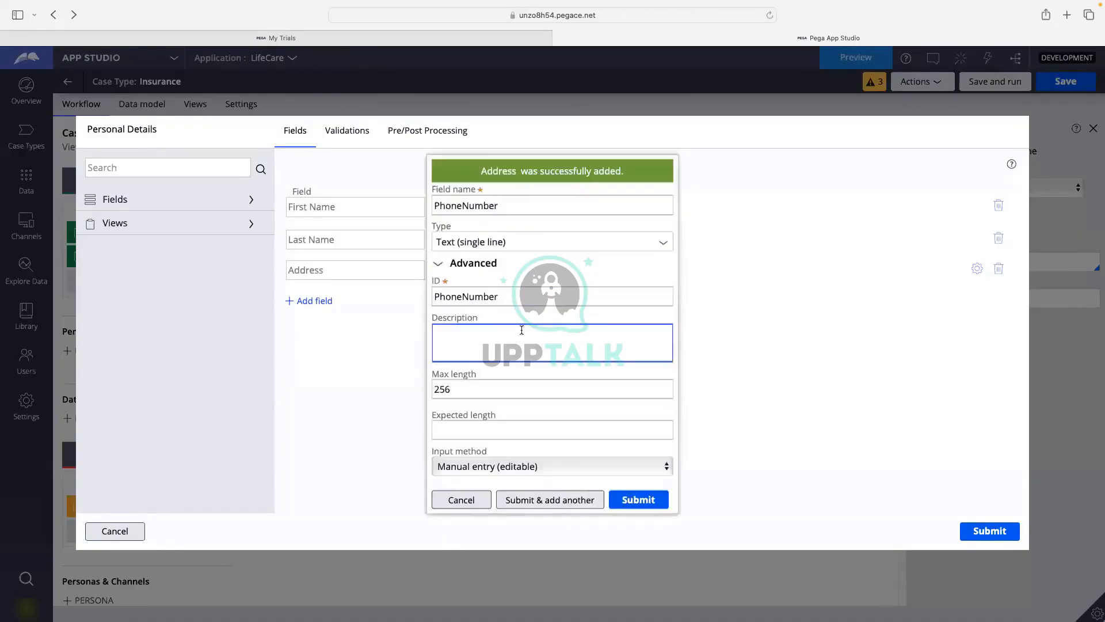
click(660, 245)
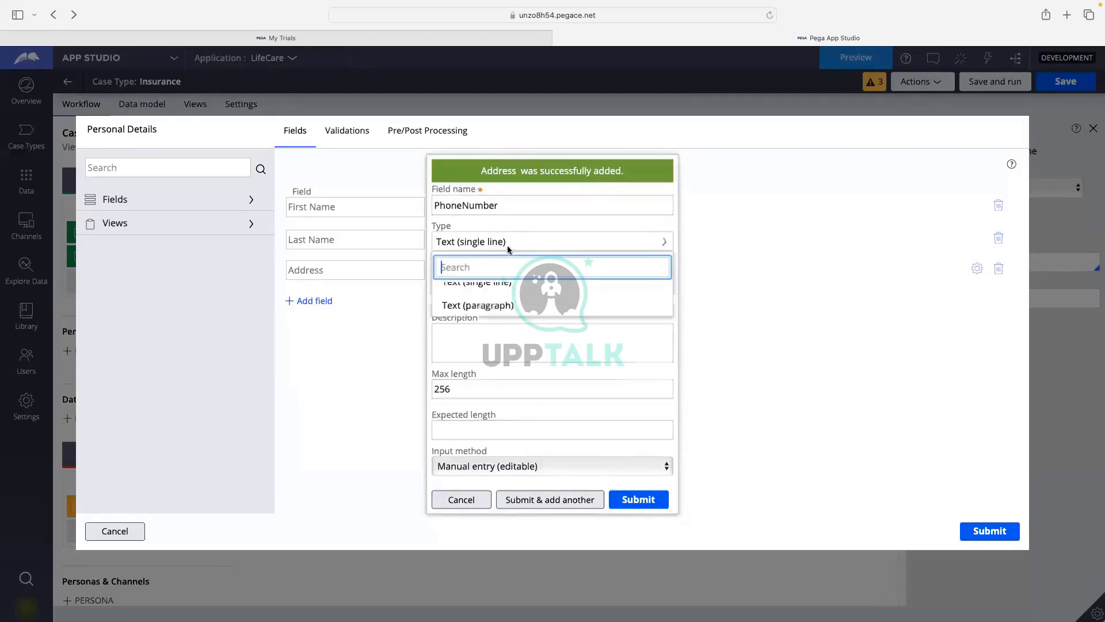
scroll(493, 351, down, 5)
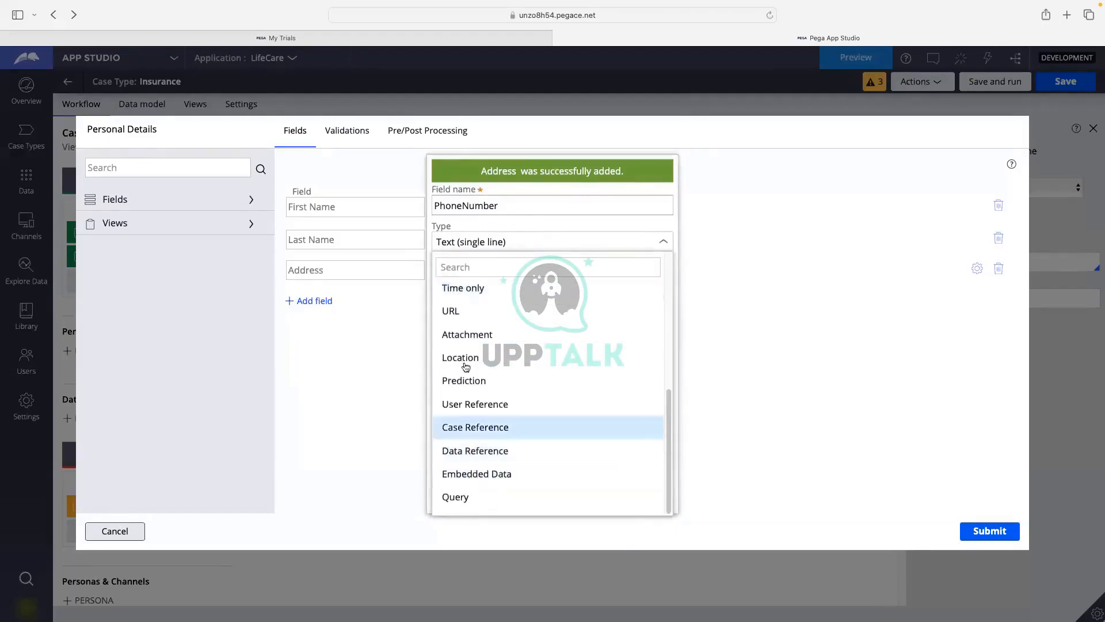
scroll(464, 397, up, 2)
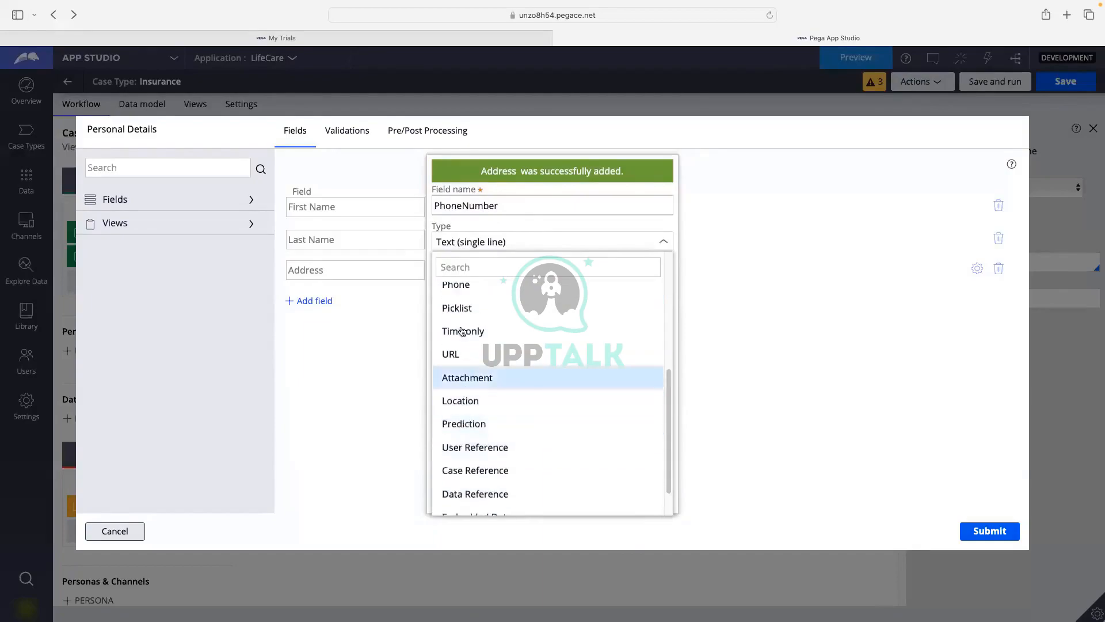
click(466, 284)
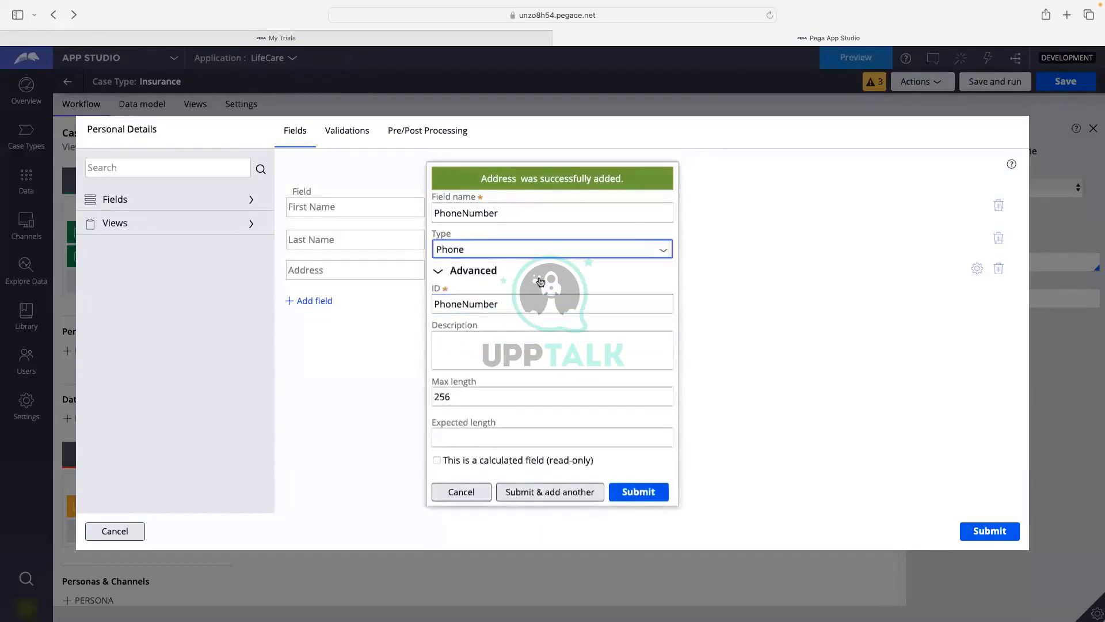
click(518, 305)
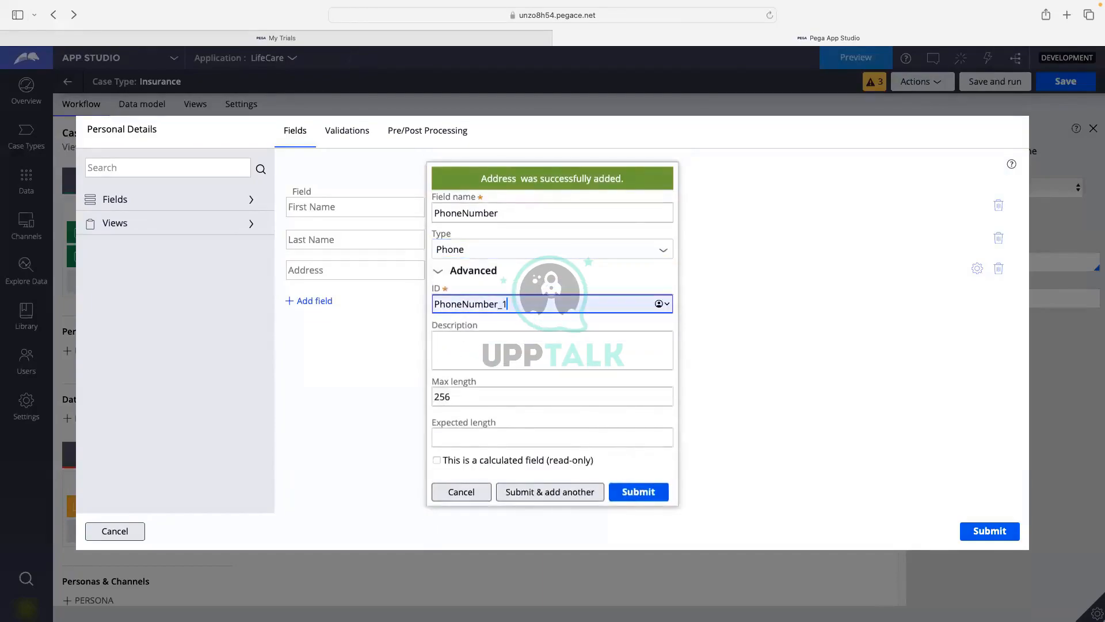
click(570, 493)
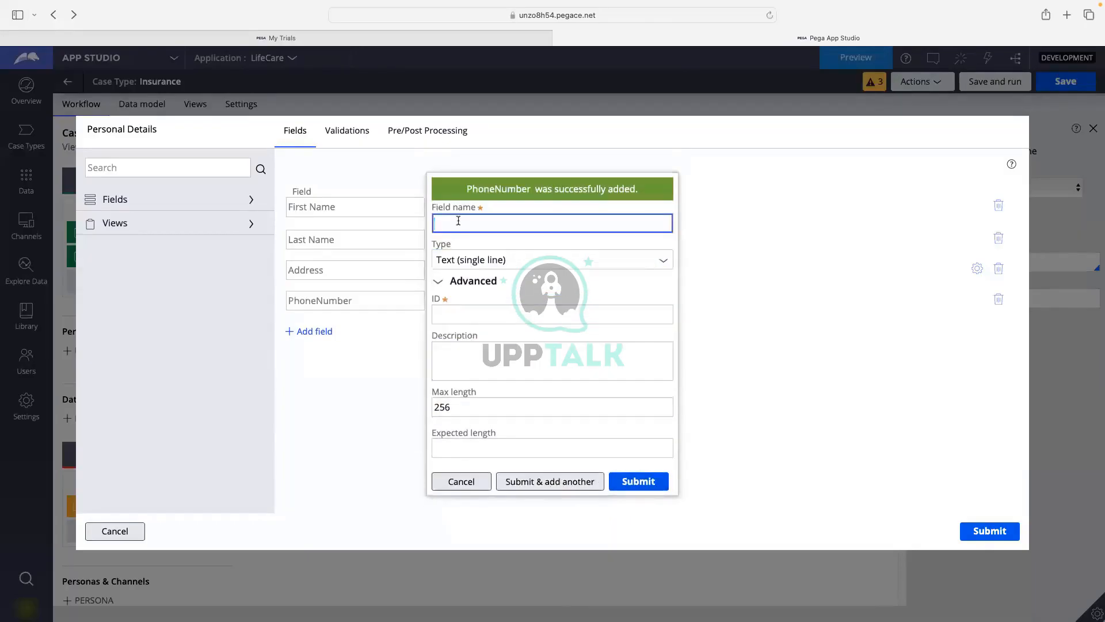
Add an Email field of type Email with ID Email_1.
text(Email)
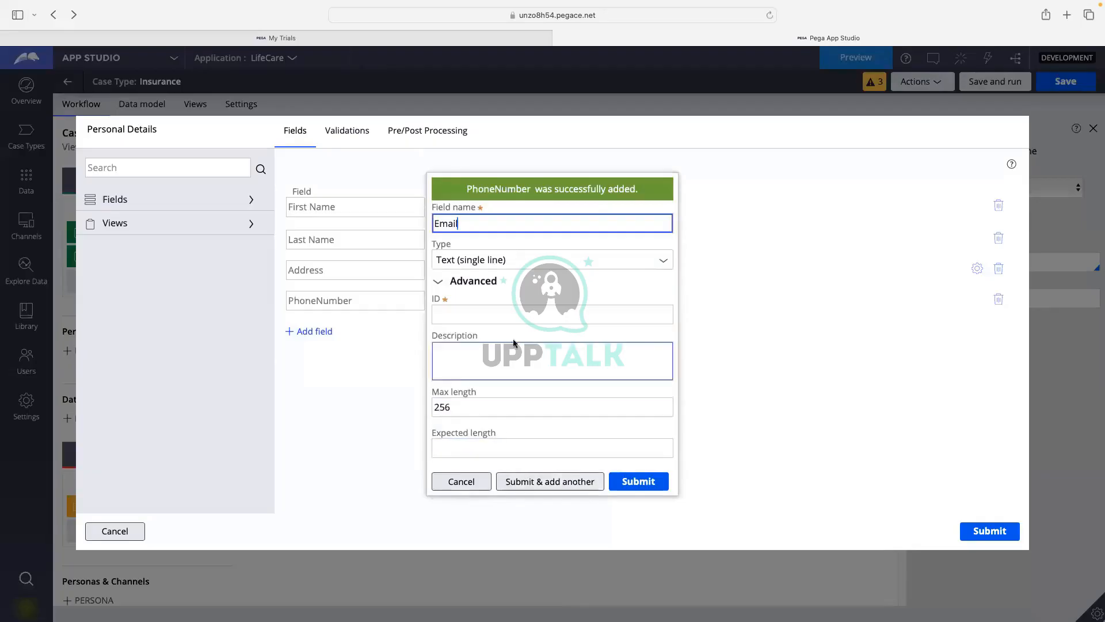
click(532, 316)
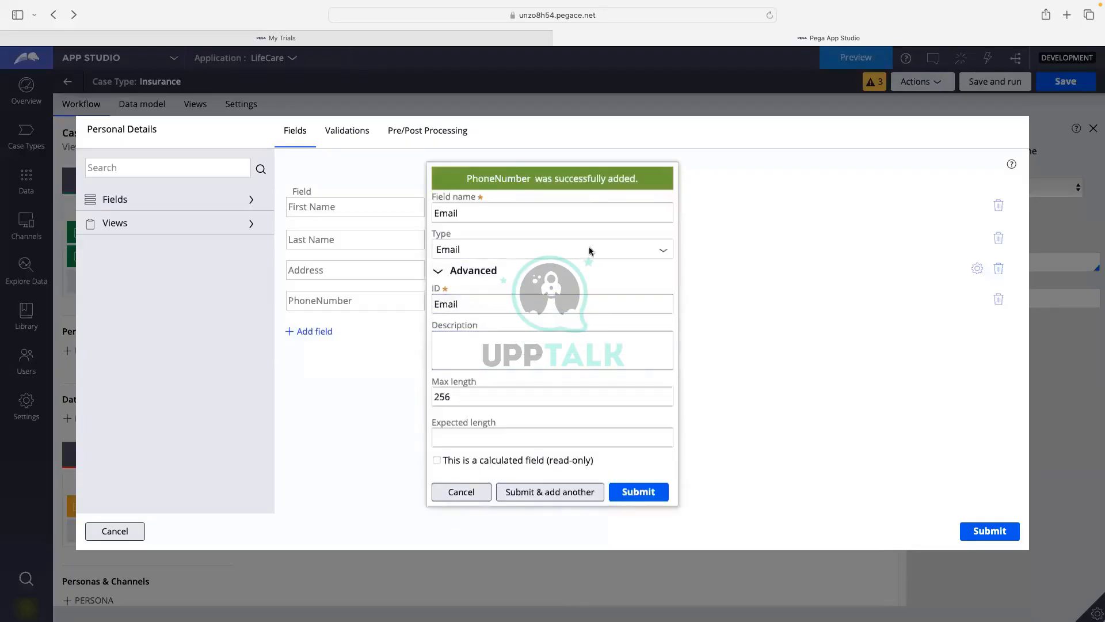
click(547, 294)
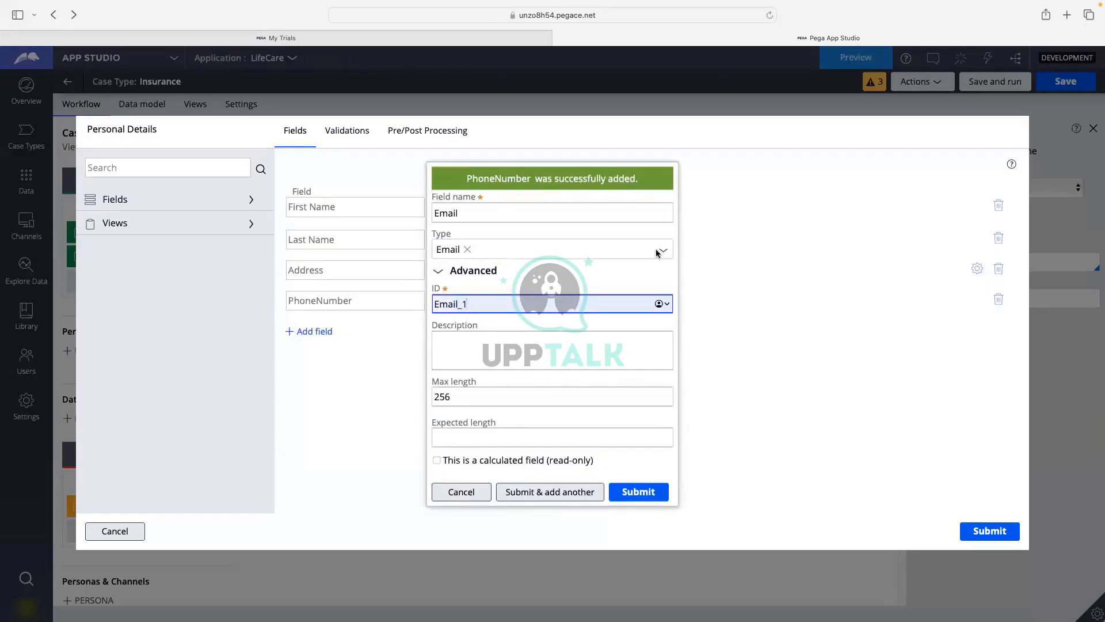
click(473, 199)
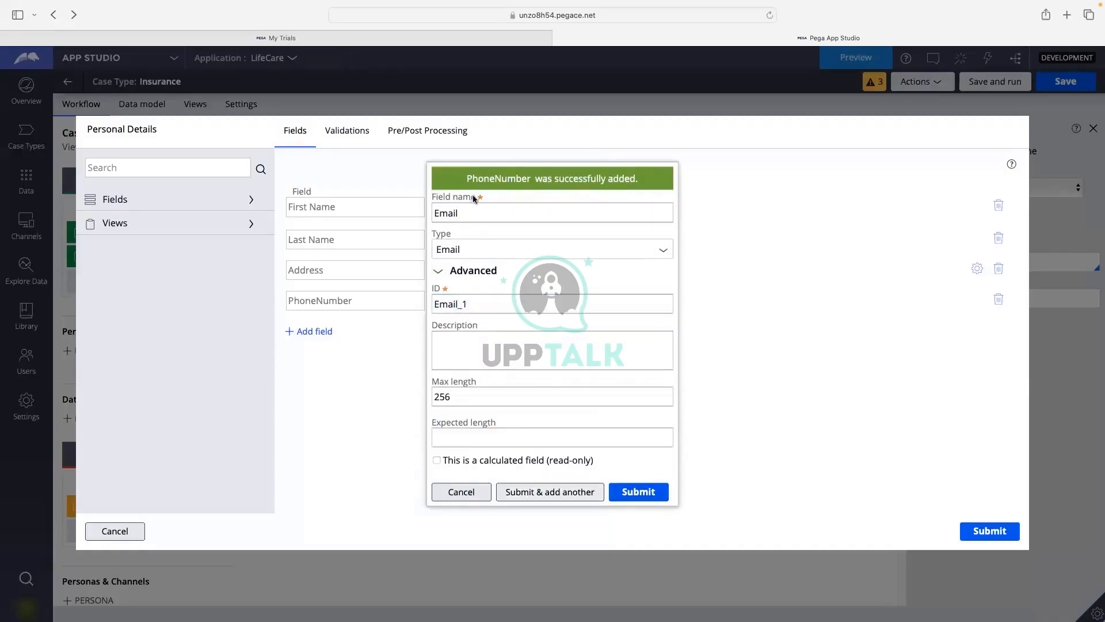
click(472, 215)
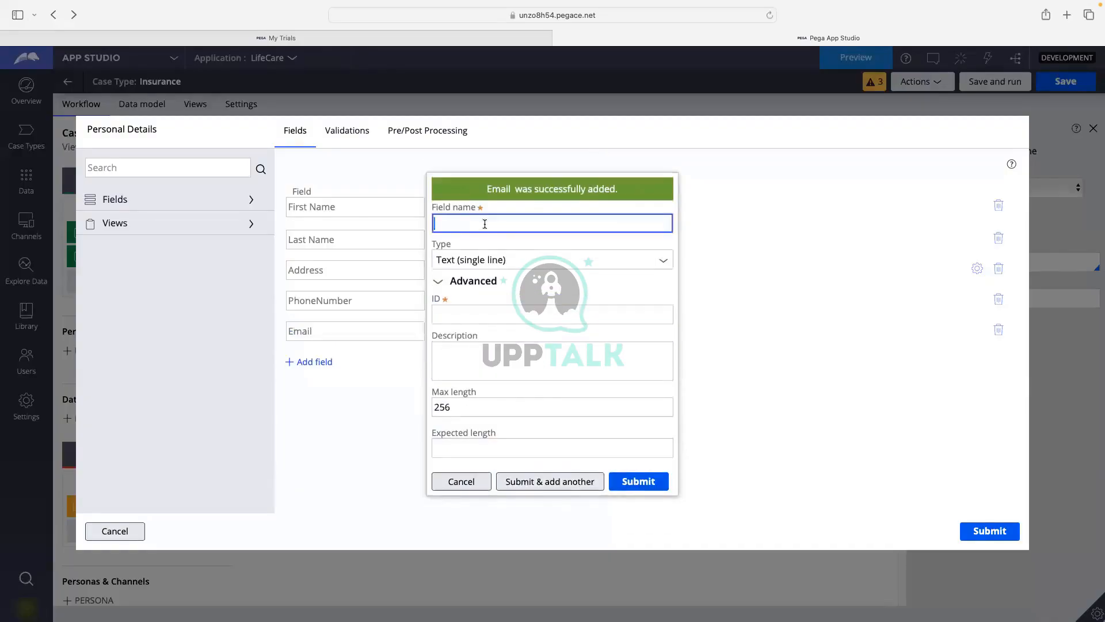
Add an Integer field named Age and submit the form.
text(AGe)
text(ge)
key(BackSpace)
key(BackSpace)
key(BackSpace)
key(BackSpace)
text(ge)
click(626, 282)
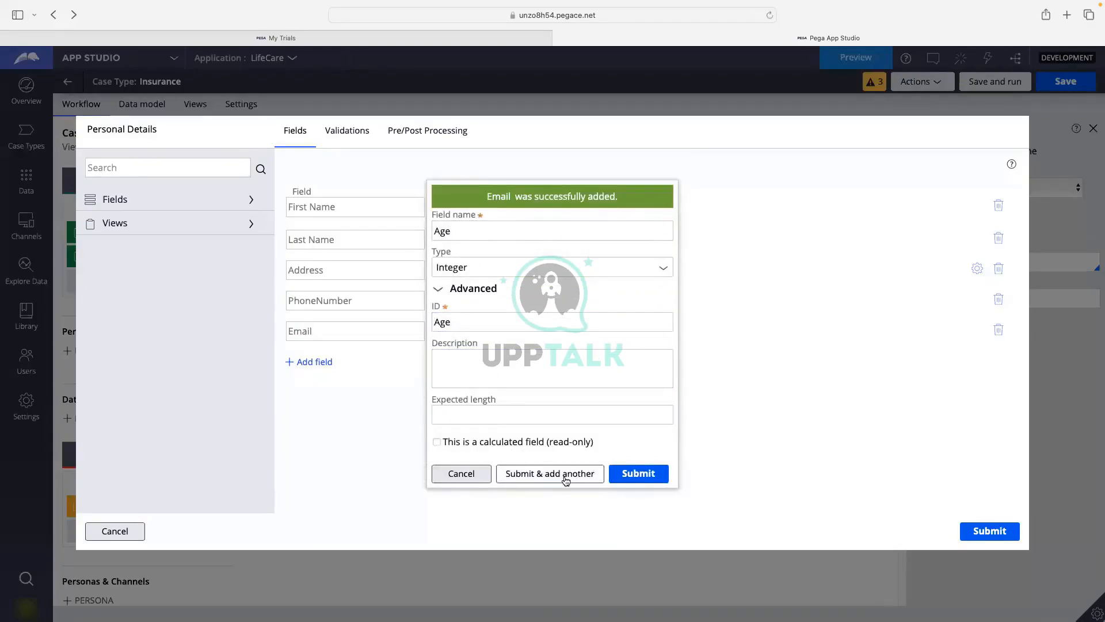
click(640, 479)
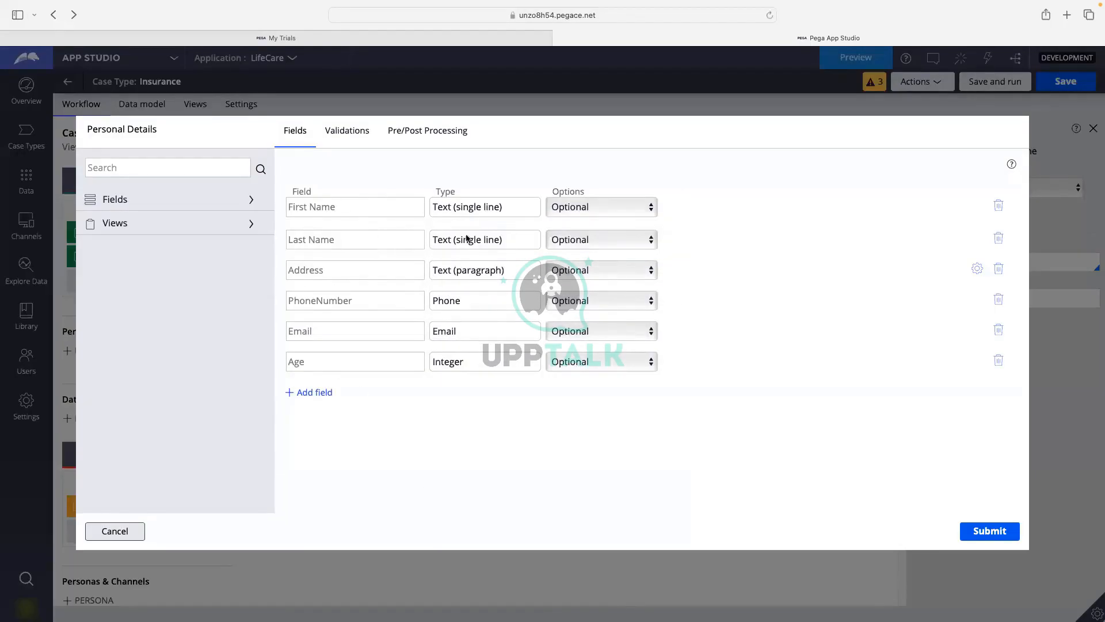
click(578, 208)
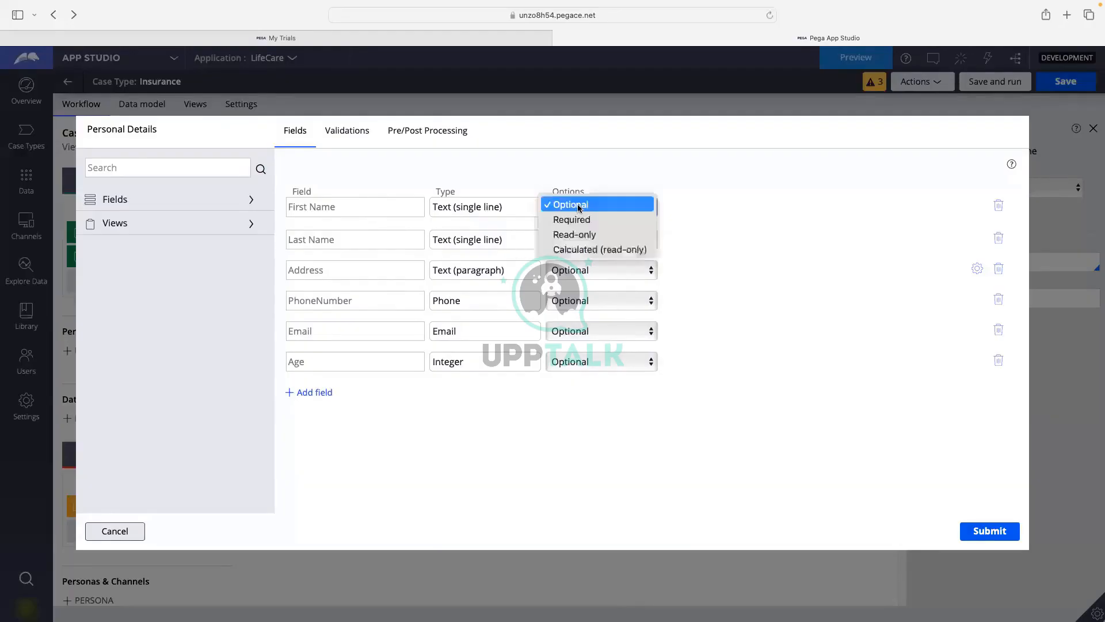
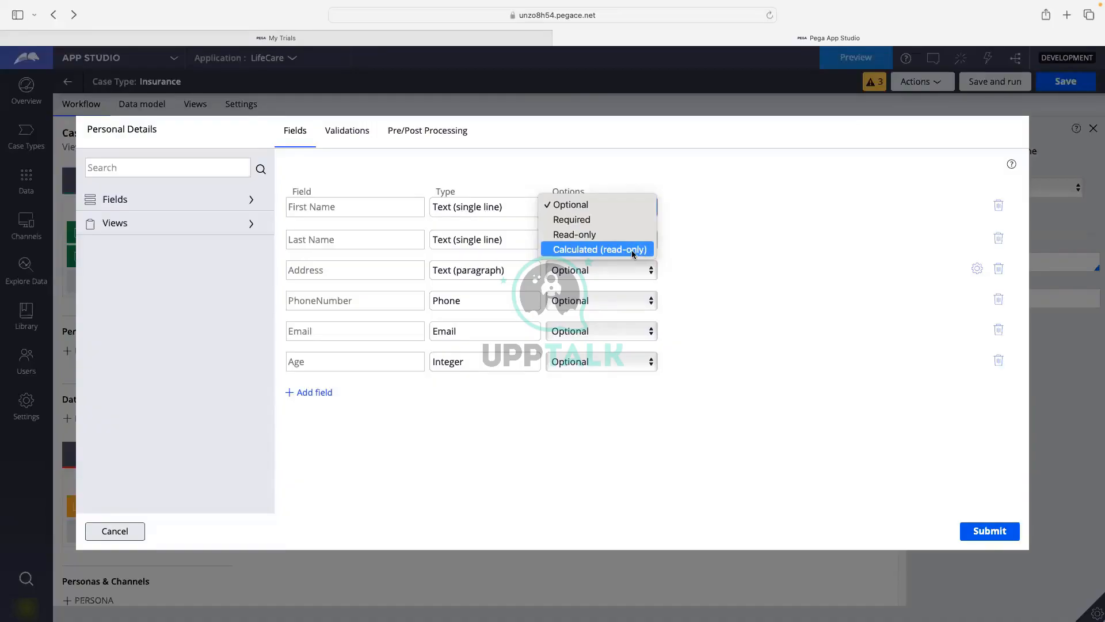
Submit the Personal Details fields unchanged, save the Insurance case type and launch a test run.
click(717, 253)
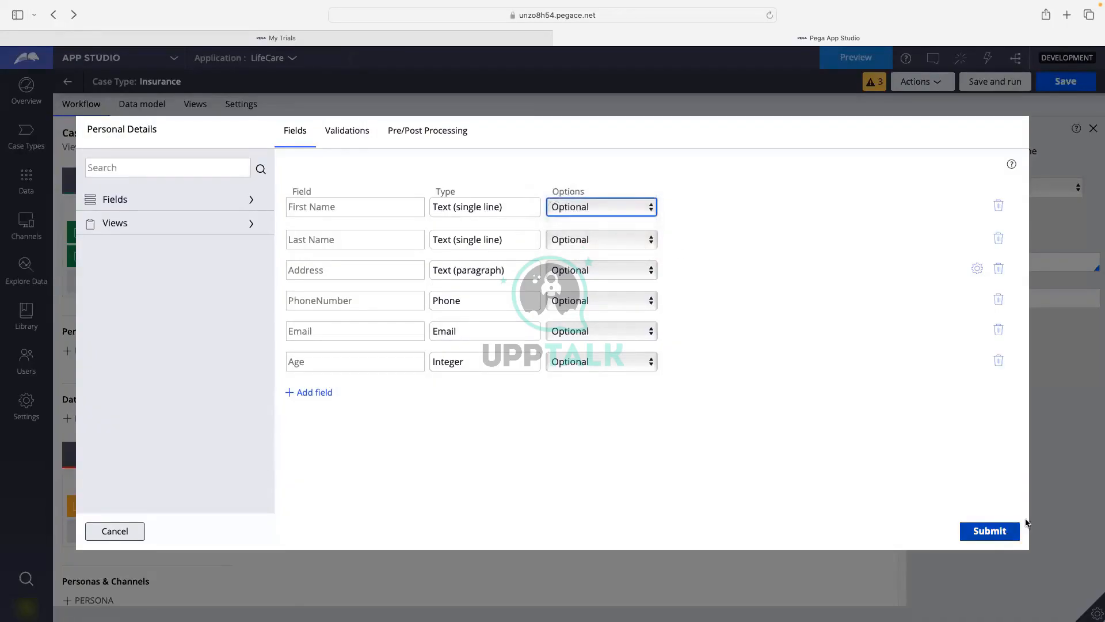
click(997, 529)
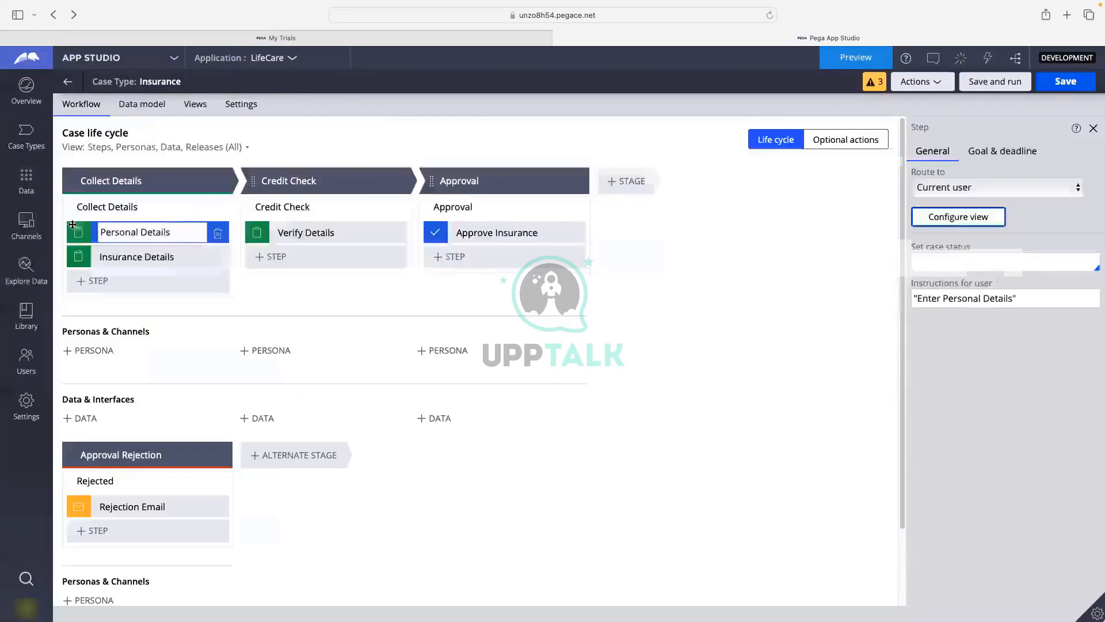
click(1078, 84)
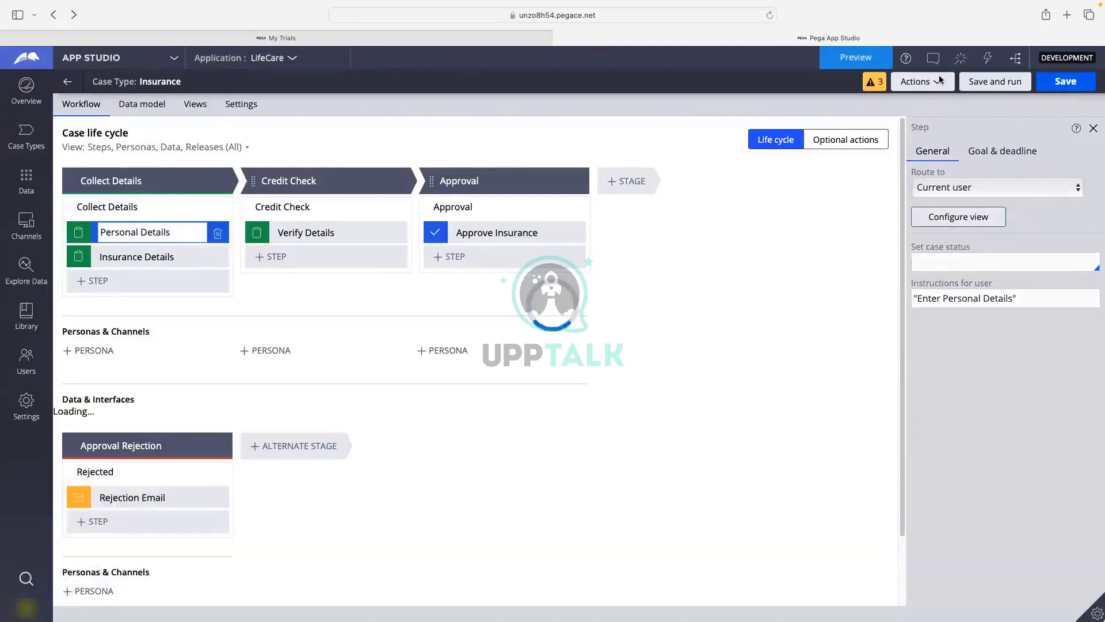
click(989, 86)
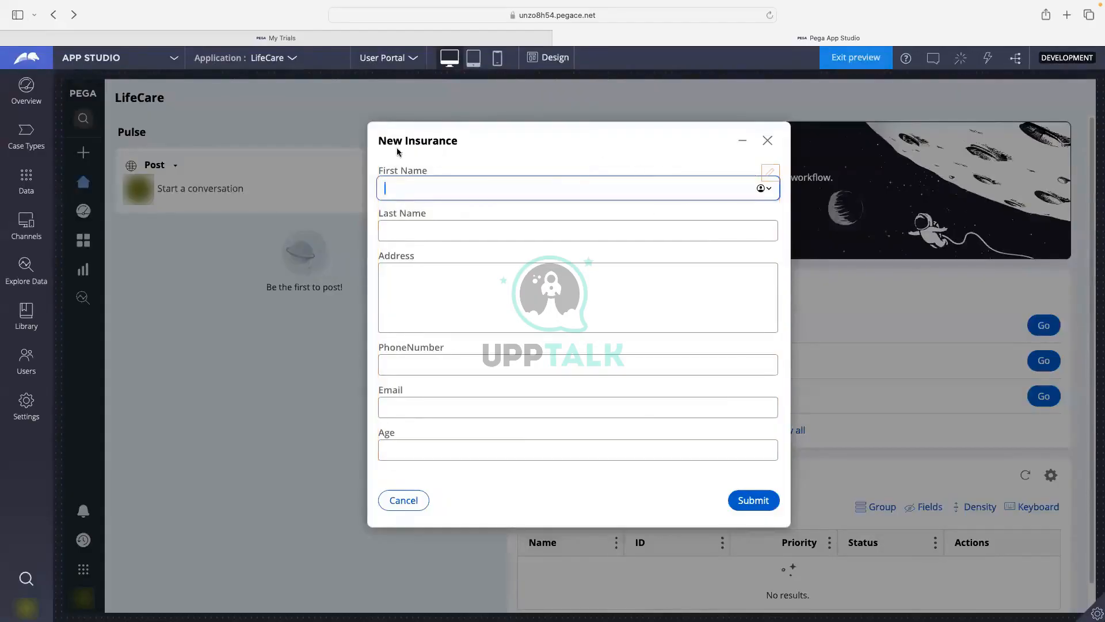
Fill the New Insurance form with first and last name, address HTest, a phone number and an email.
drag(378, 141, 468, 142)
click(441, 187)
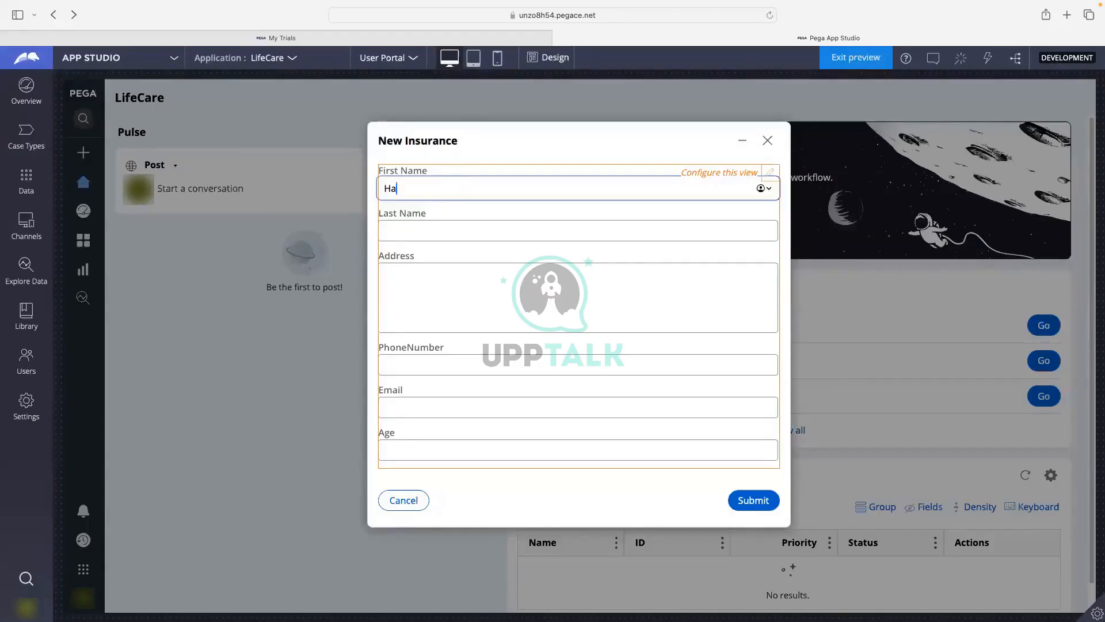
text(Harsha)
click(410, 230)
text(Harsha)
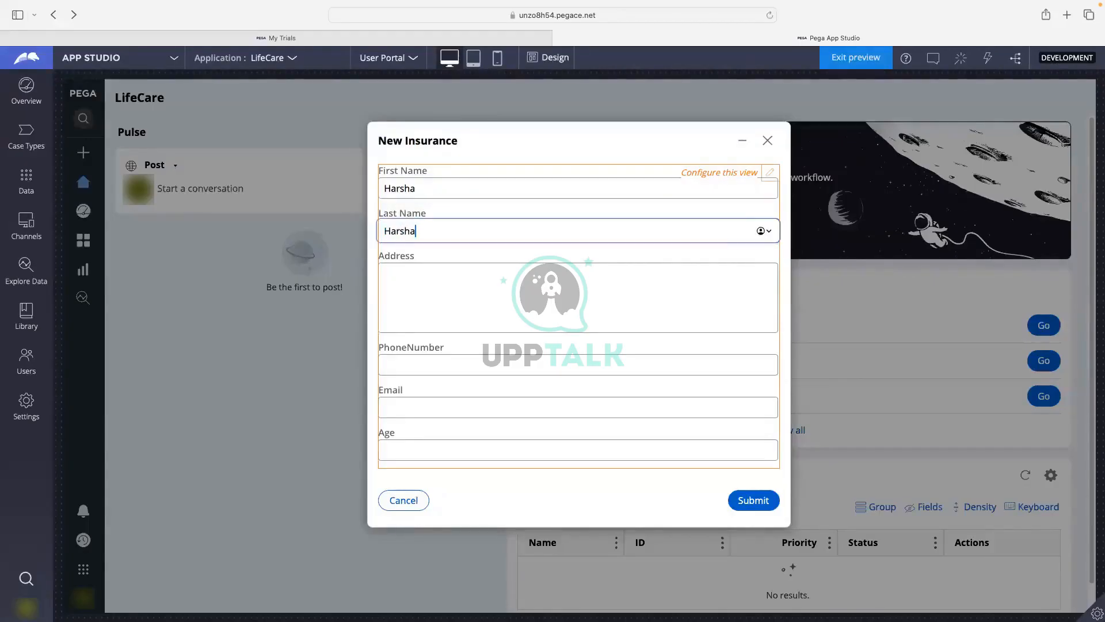
click(411, 285)
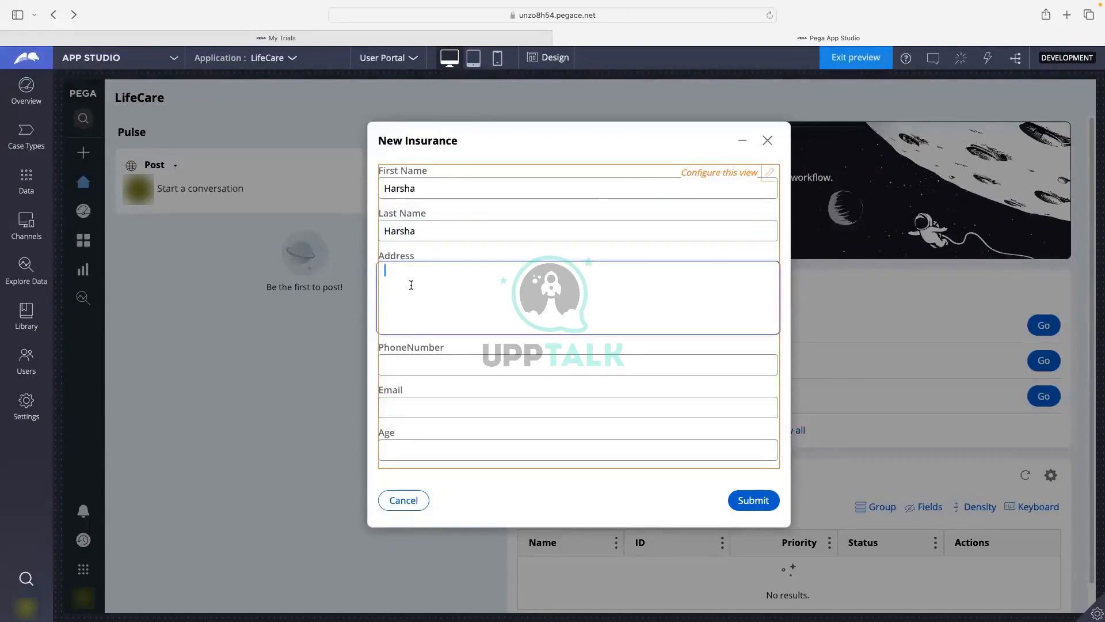
text(H)
text(Test)
click(417, 370)
text(9876543210)
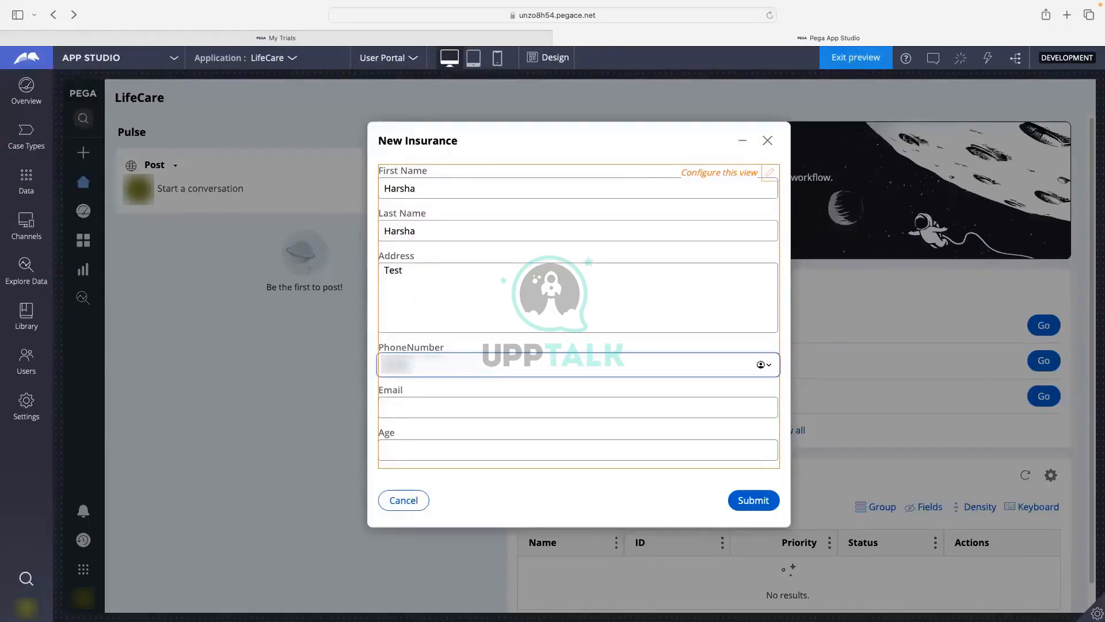
click(417, 415)
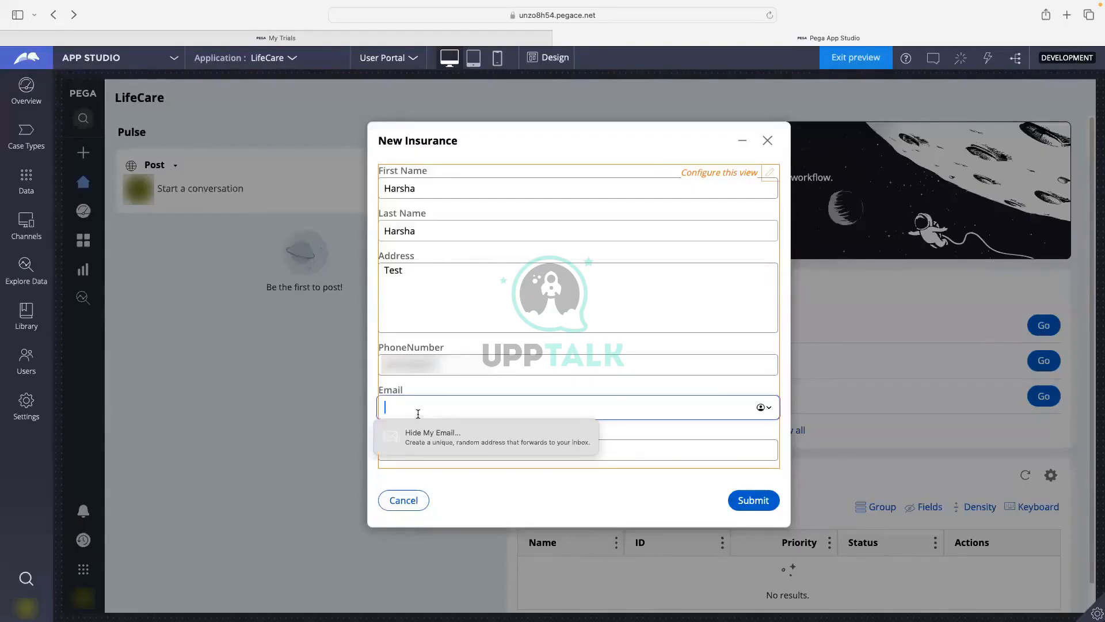
text(ancd@)
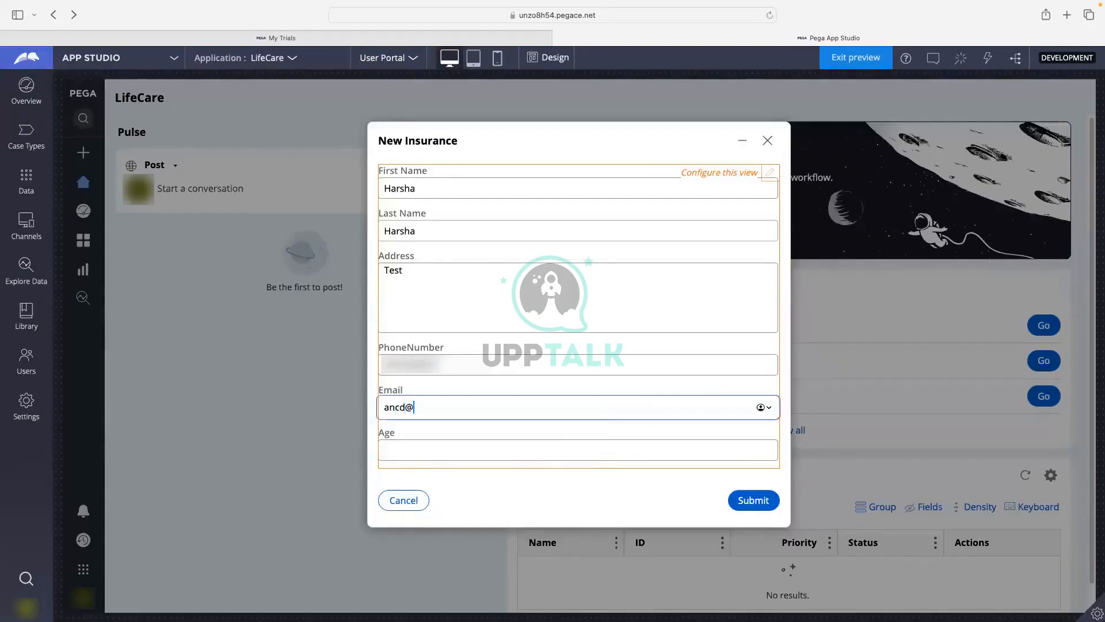
text(efgh.com)
Delete the @ from the email and submit the form to trigger email validation.
click(414, 407)
key(BackSpace)
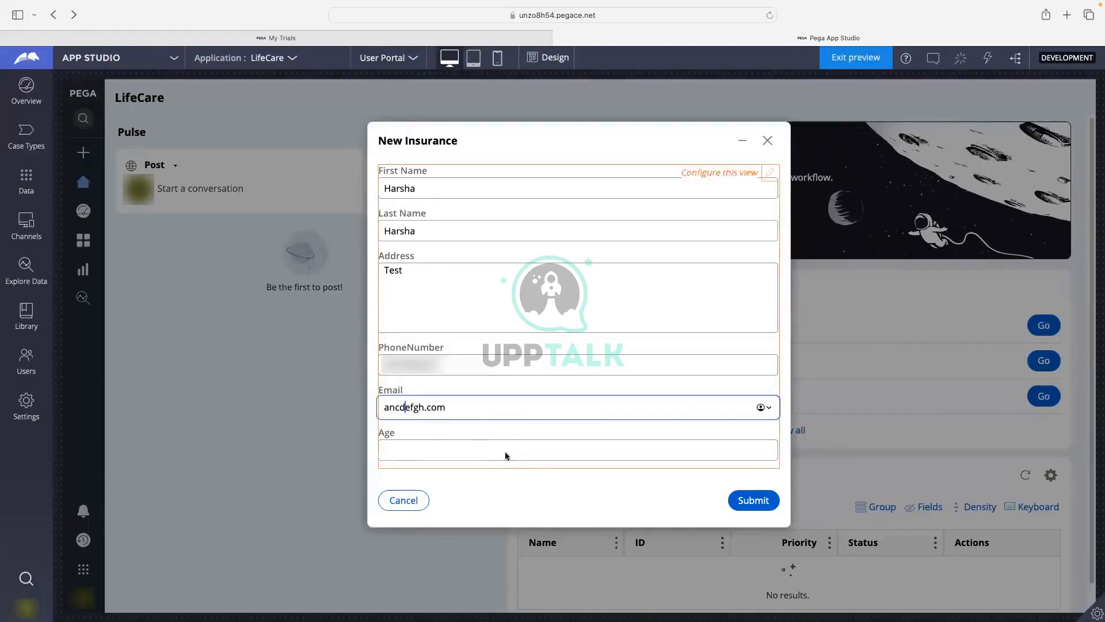
click(748, 498)
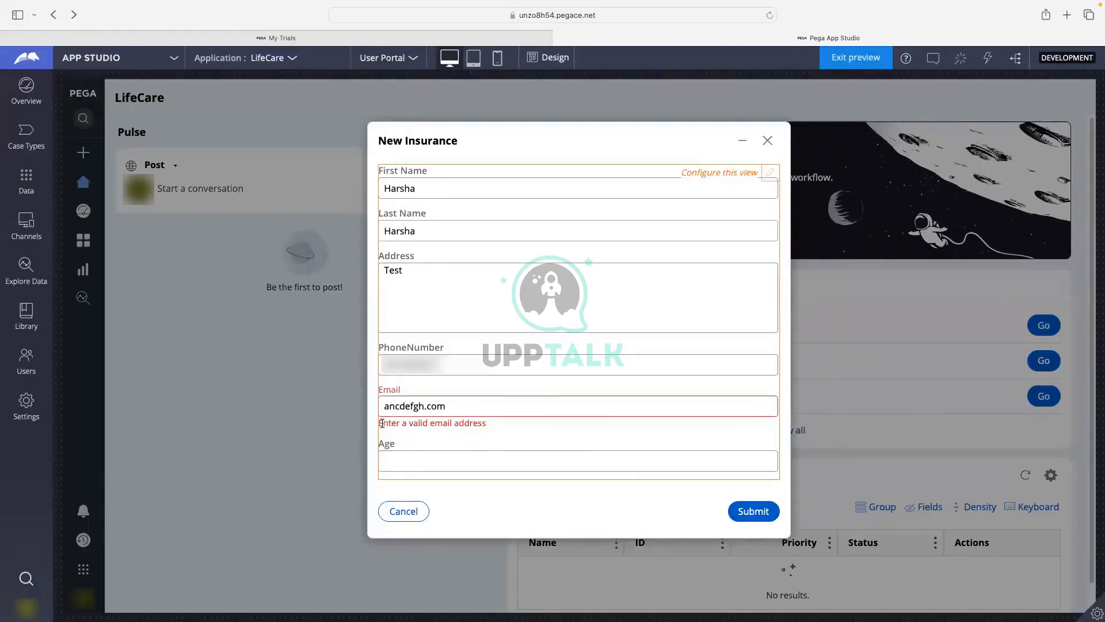
Restore the missing @ in the email address and submit the New Insurance form.
drag(380, 423, 475, 427)
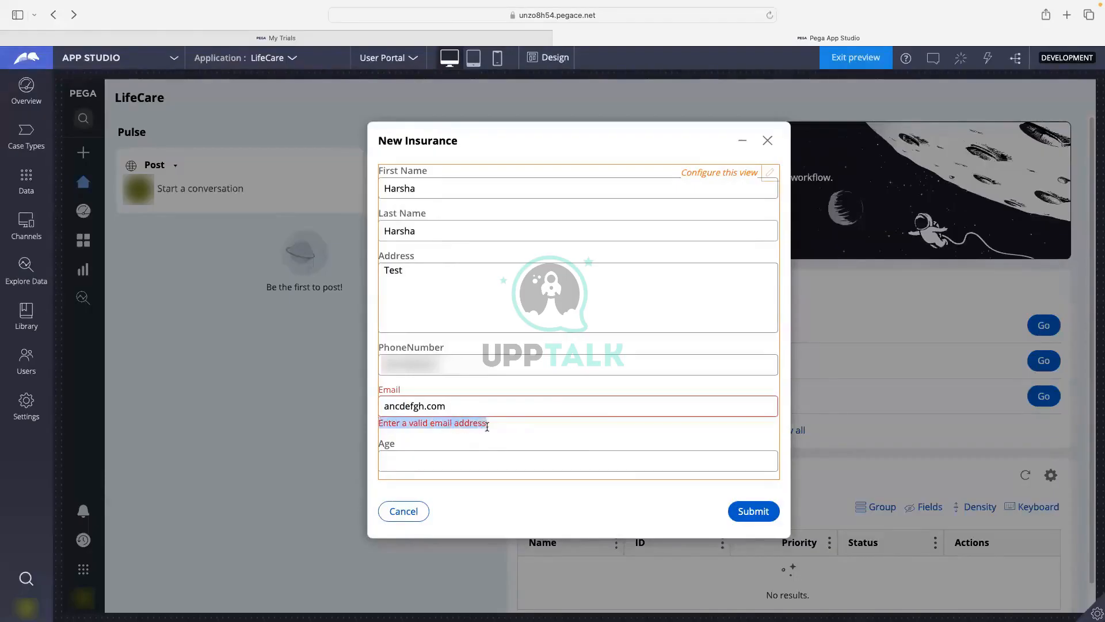
click(520, 426)
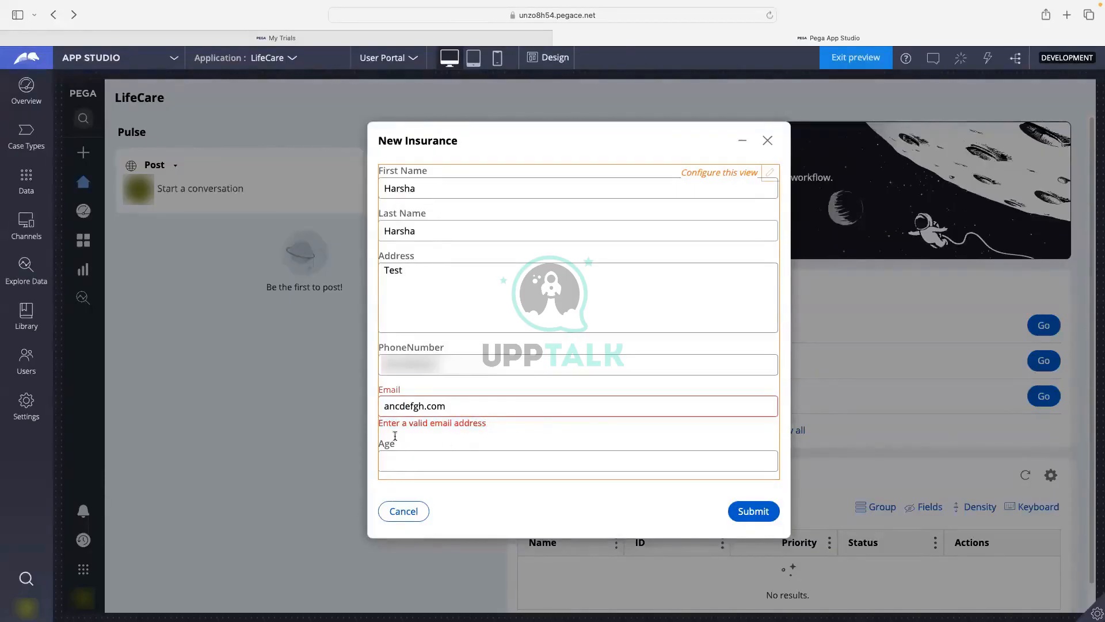
click(404, 408)
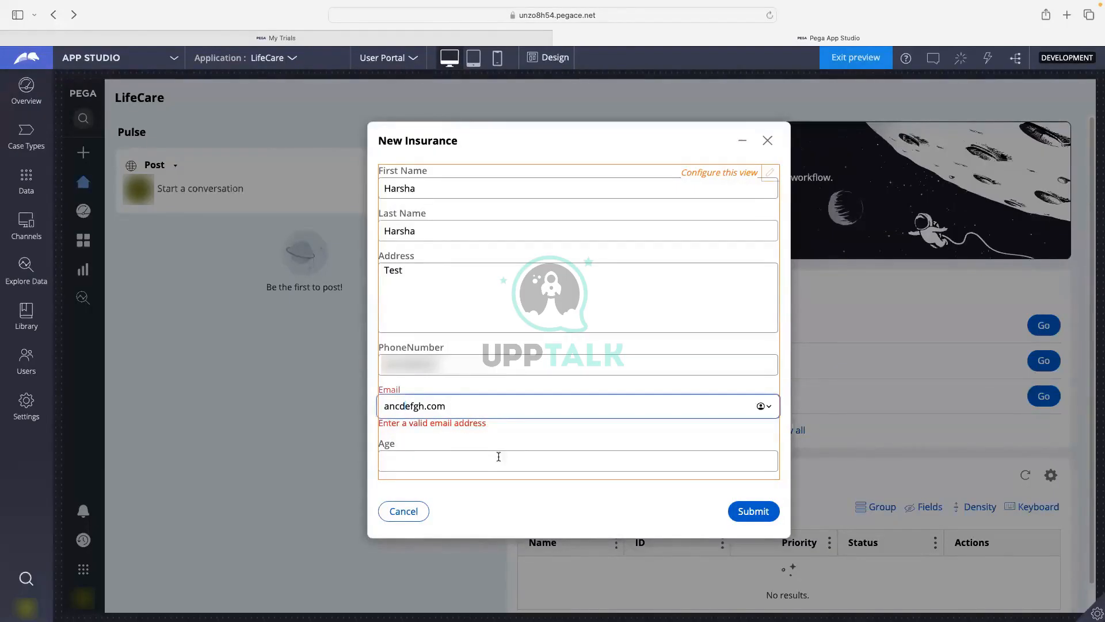
text(@)
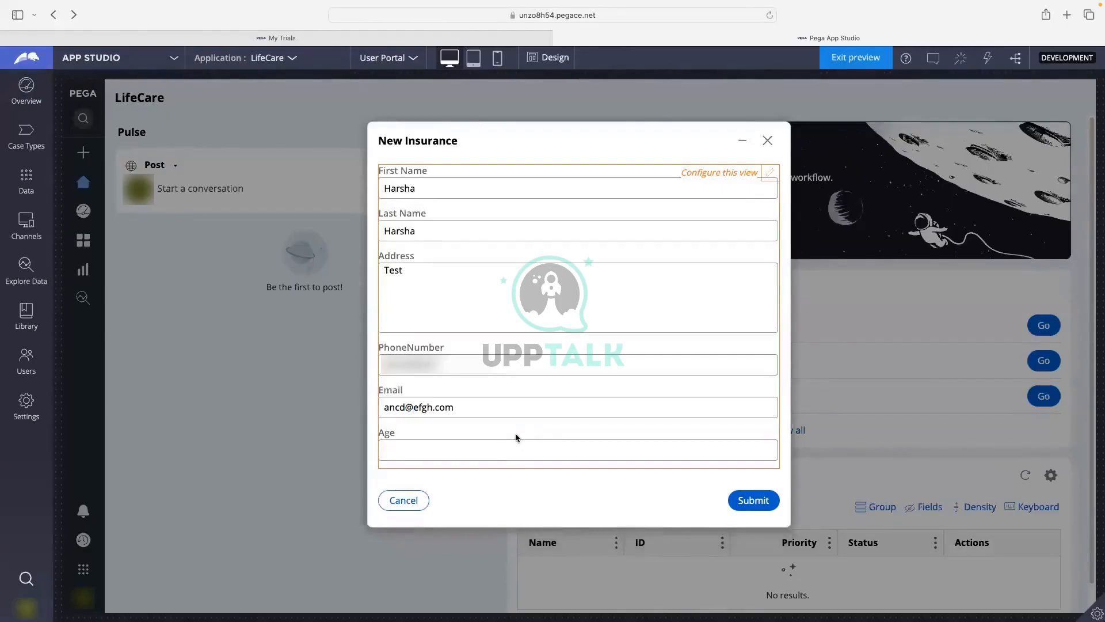
double_click(411, 407)
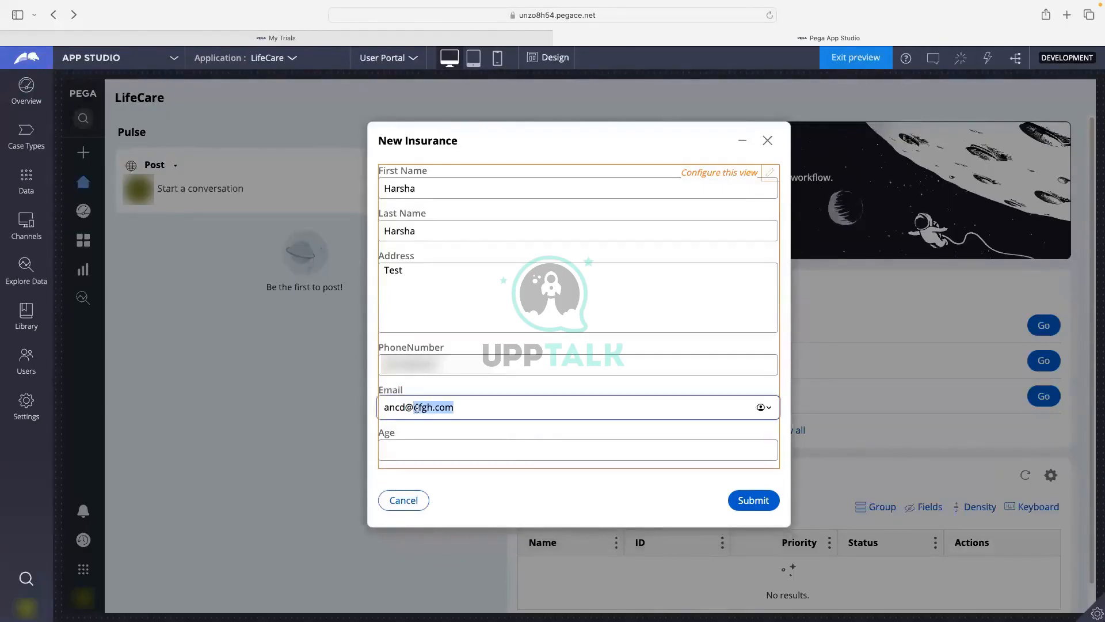
click(381, 408)
click(482, 446)
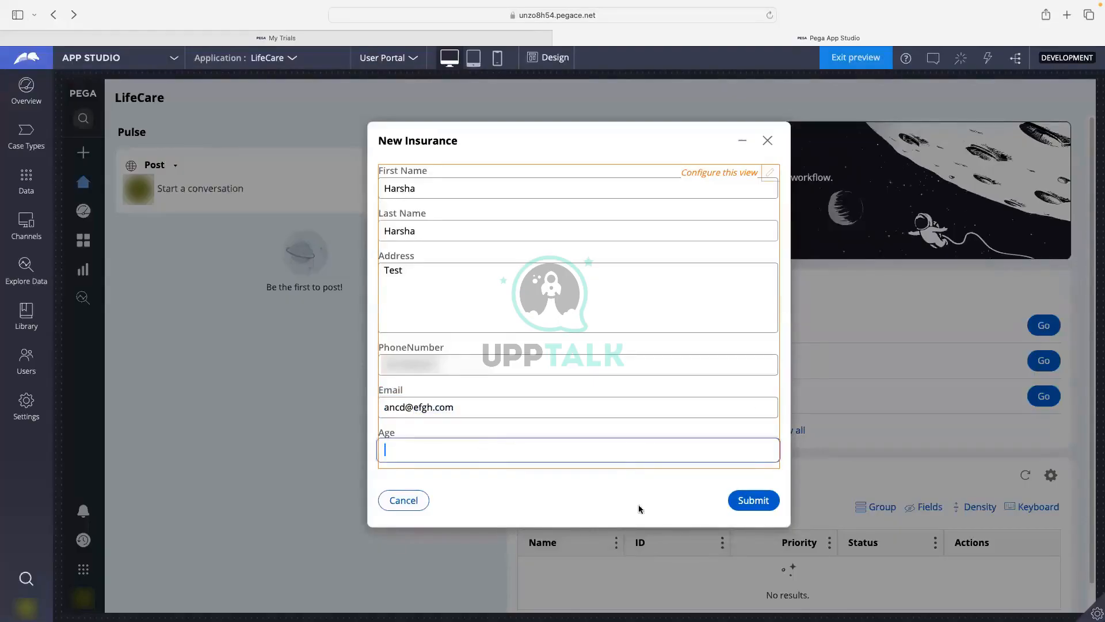
click(748, 498)
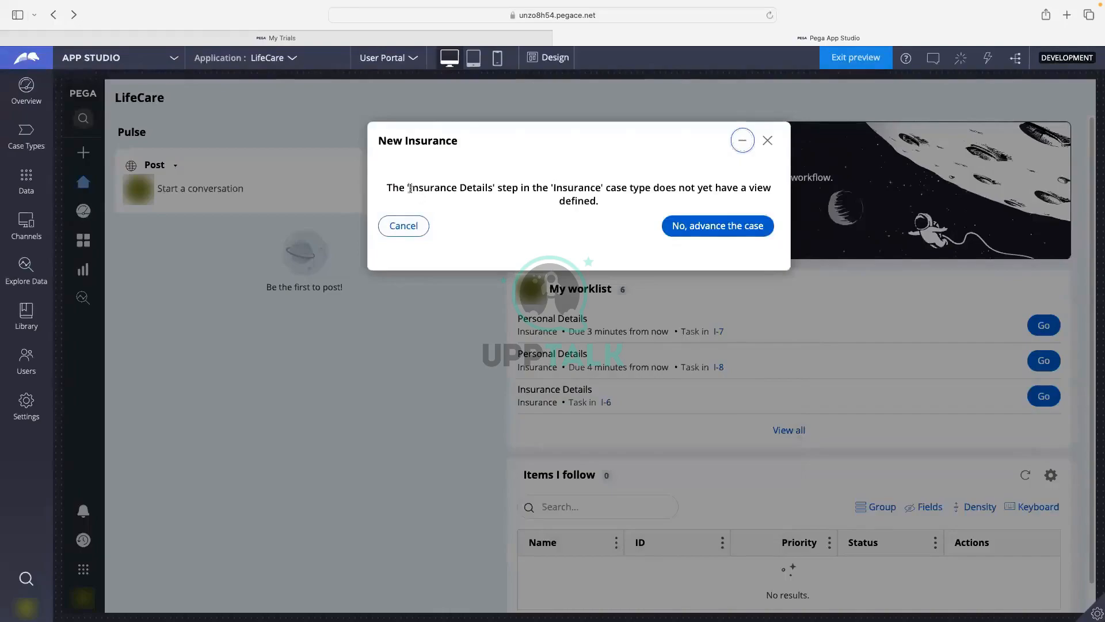
Advance past Insurance Details and Verify Details without views, approve the case, and return to Case Types.
drag(409, 188, 491, 188)
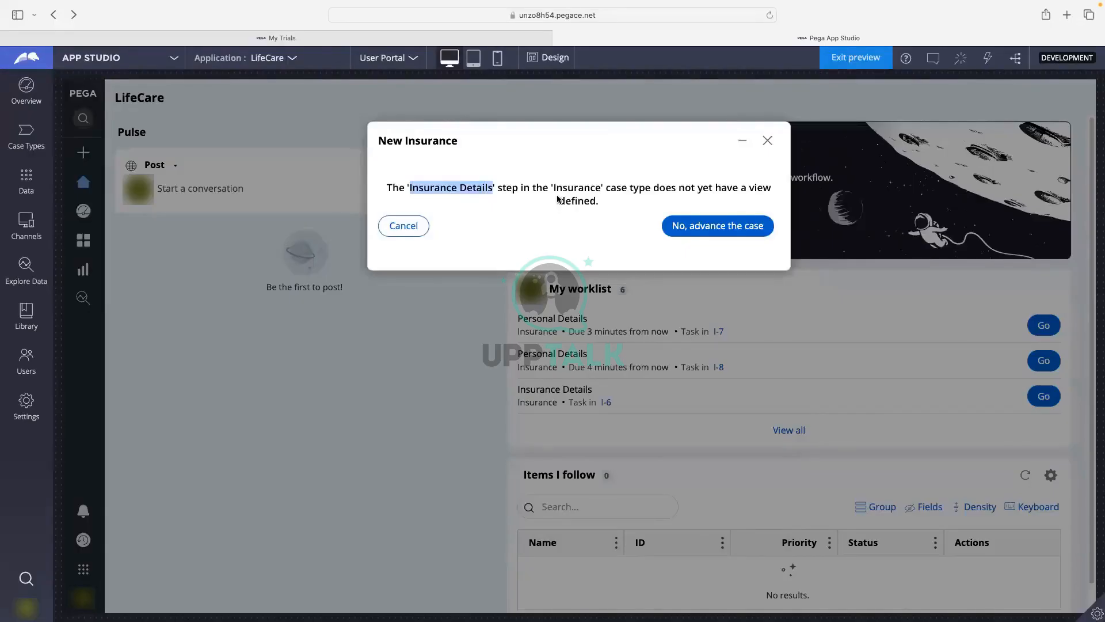
click(704, 236)
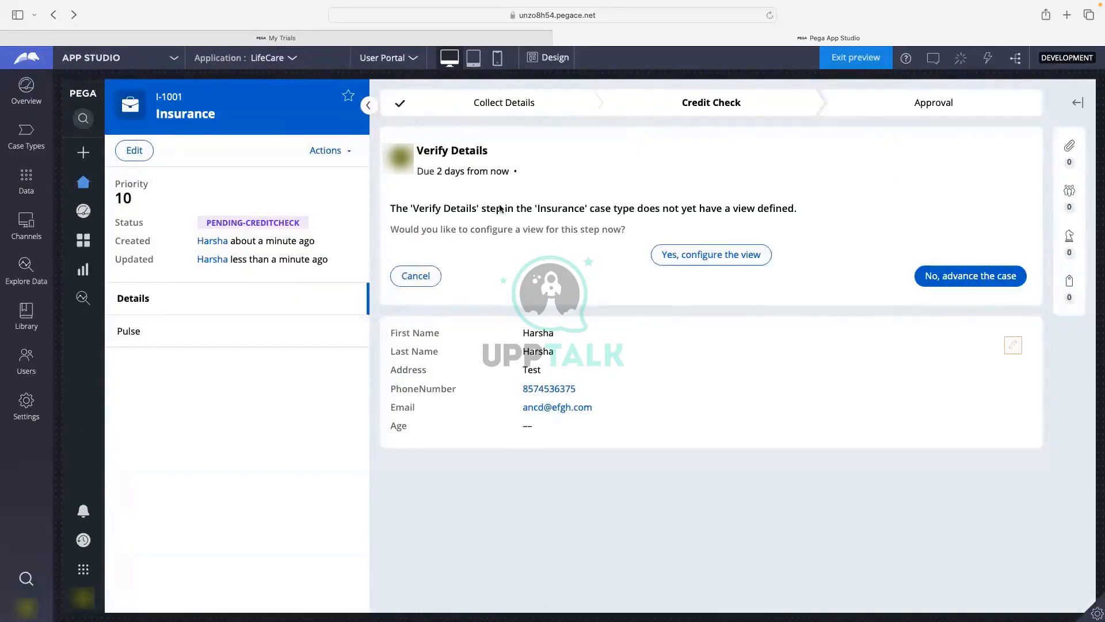
click(965, 277)
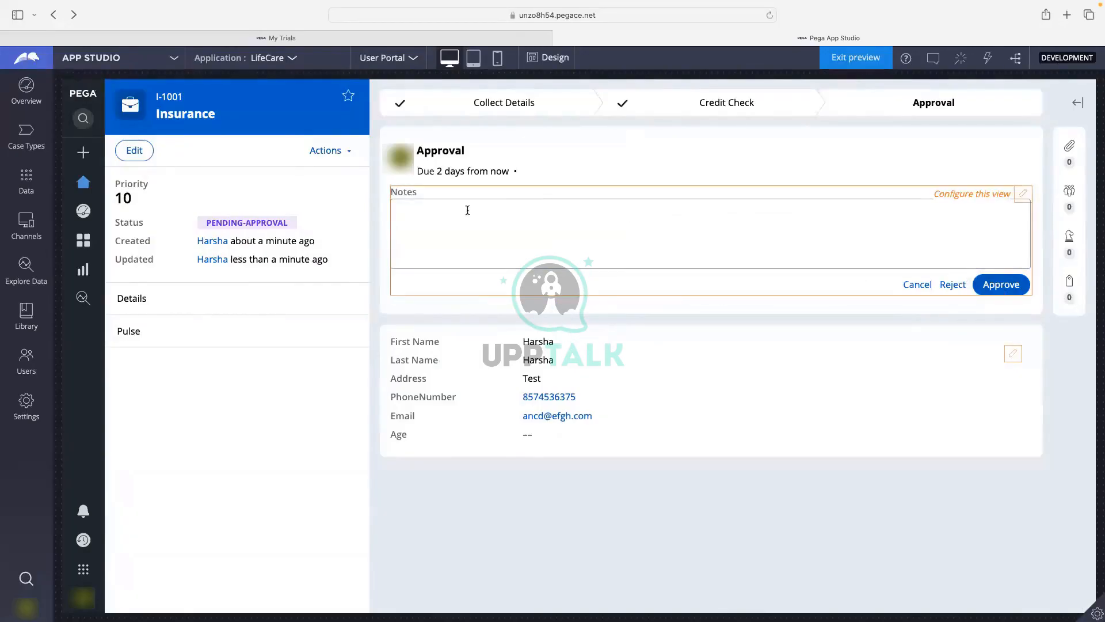
click(1011, 285)
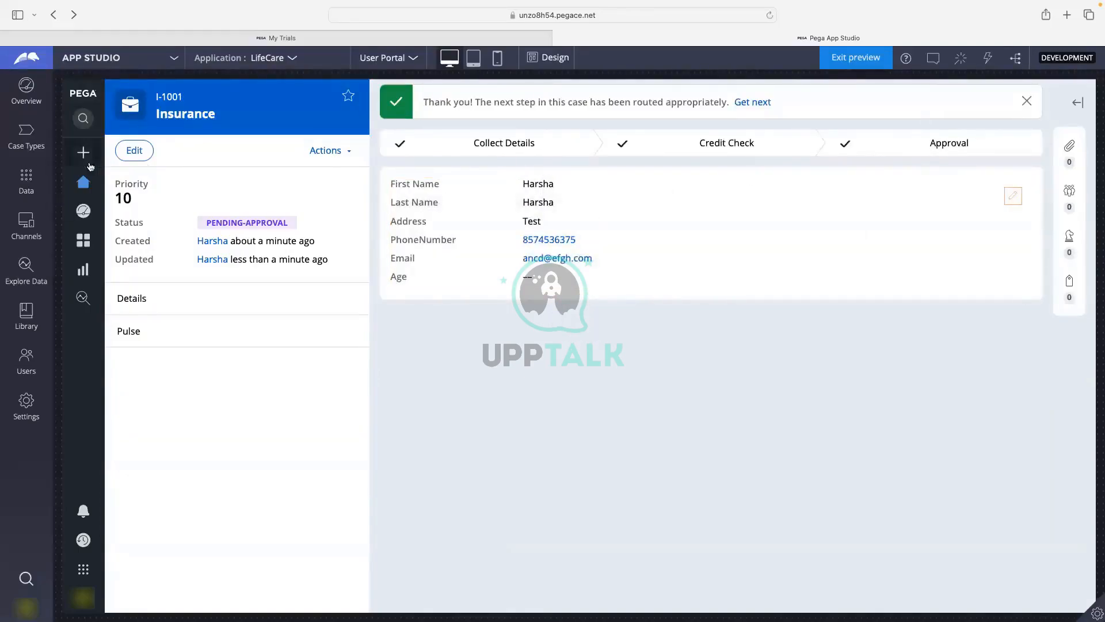
click(47, 132)
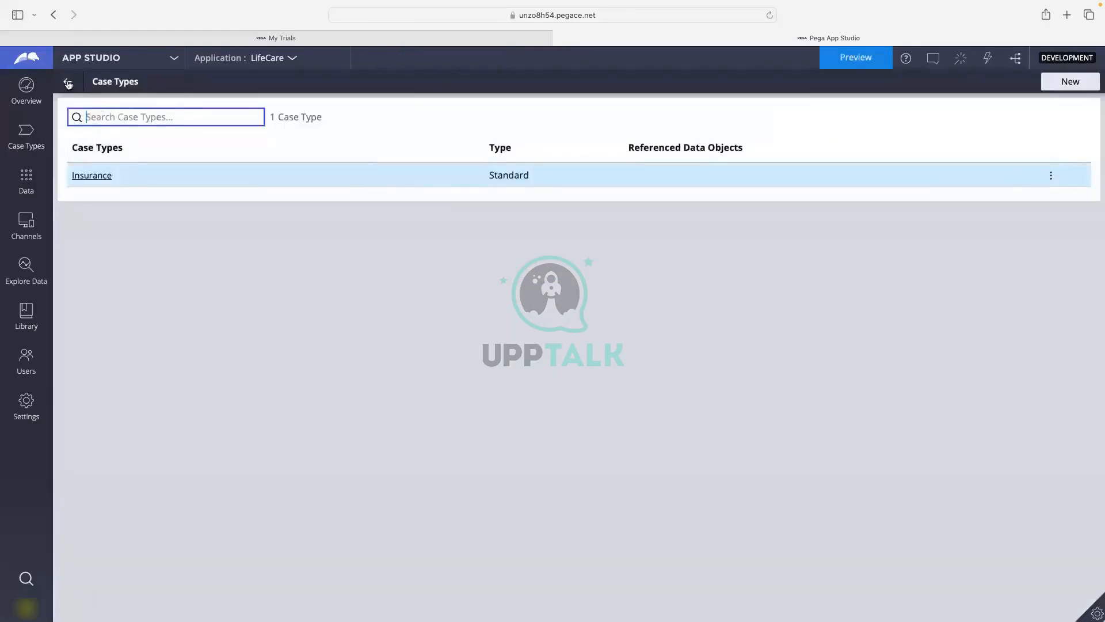
In the Insurance Details view, add an Insurance Type picklist with six AI-generated choices, Auto through Travel Insurance.
click(82, 177)
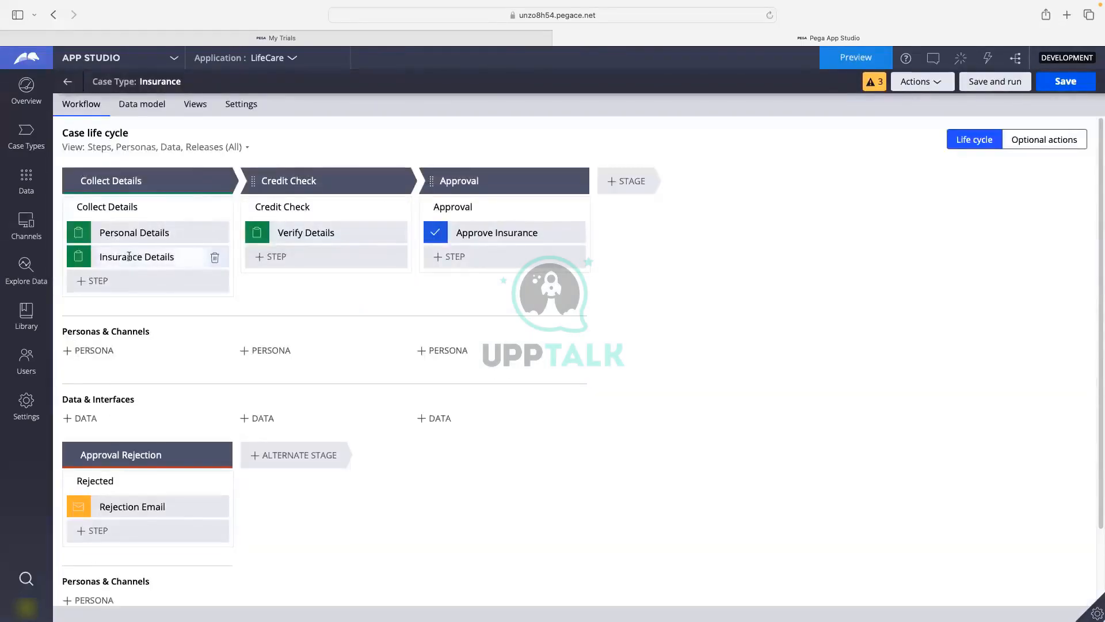
click(129, 256)
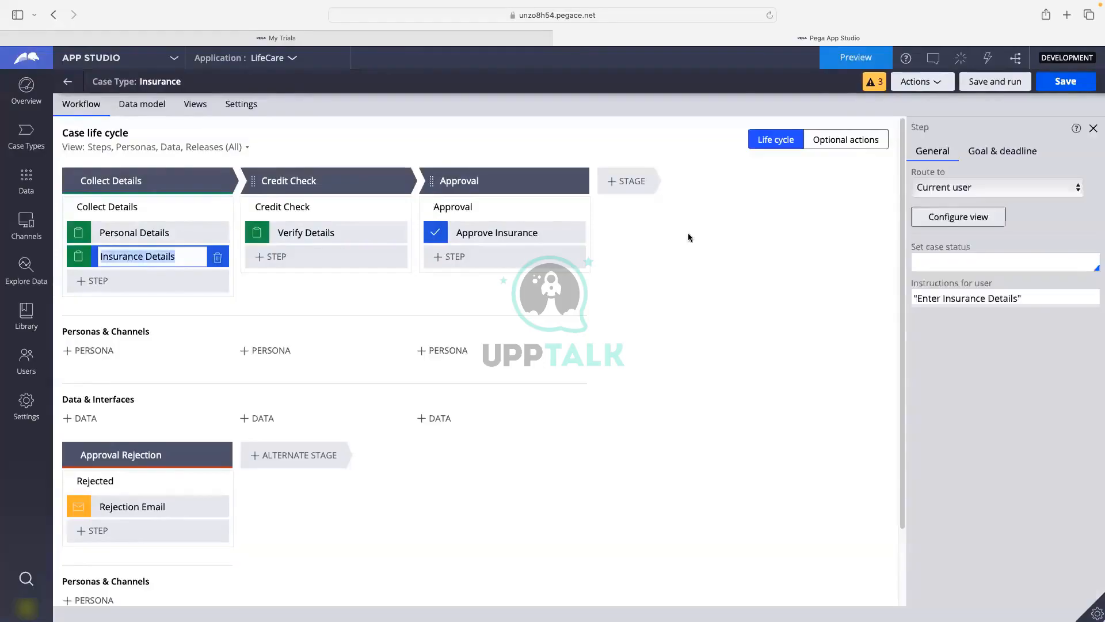
click(945, 217)
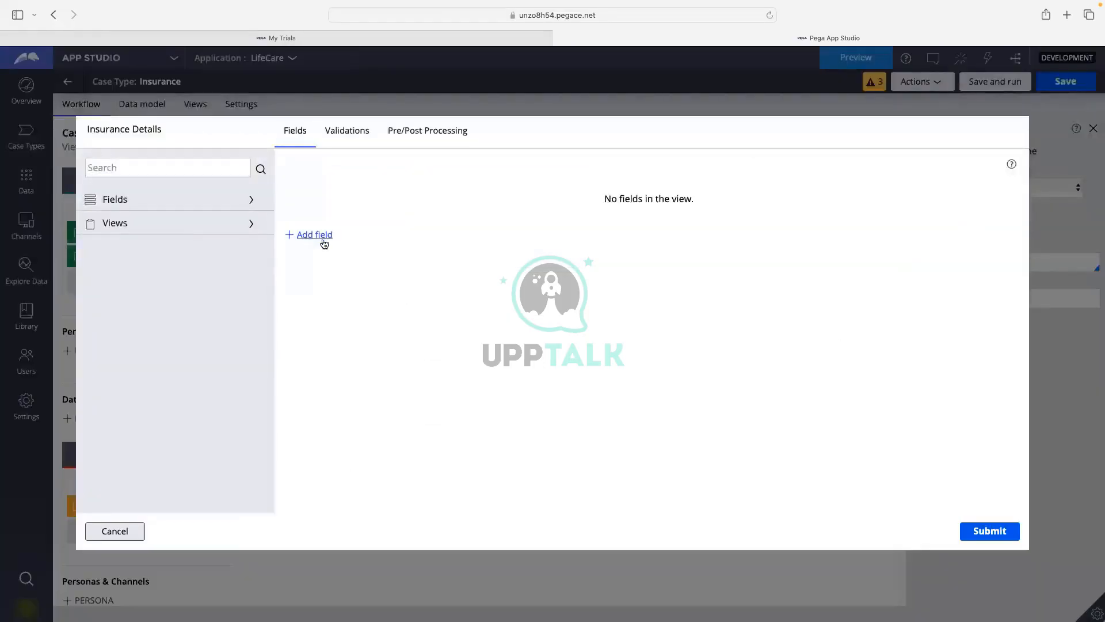
click(325, 241)
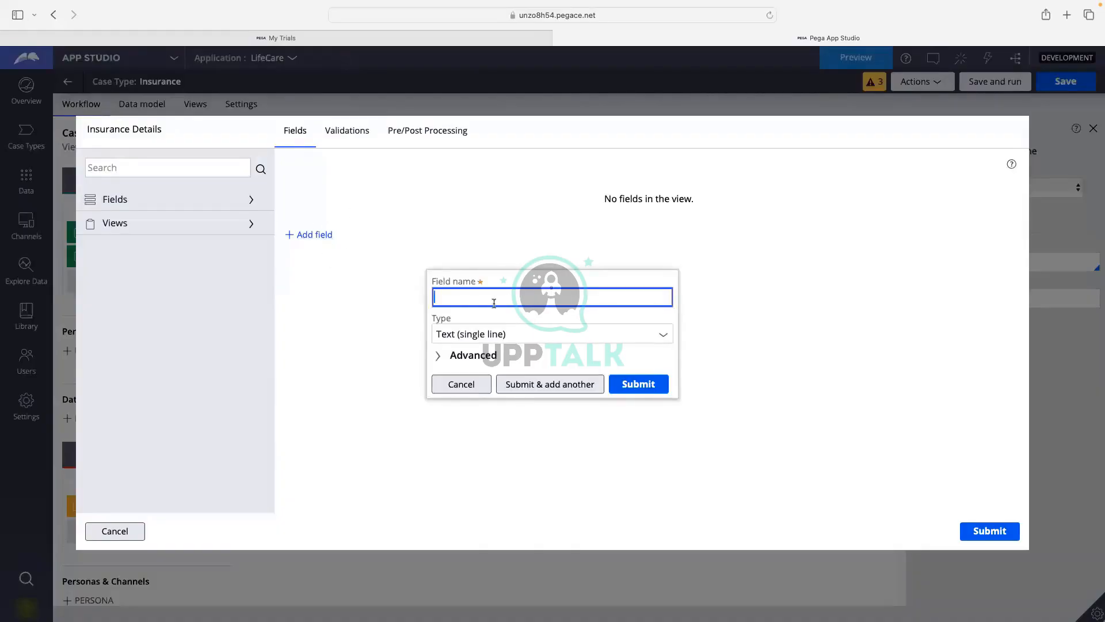
text(Insurance Type)
click(473, 355)
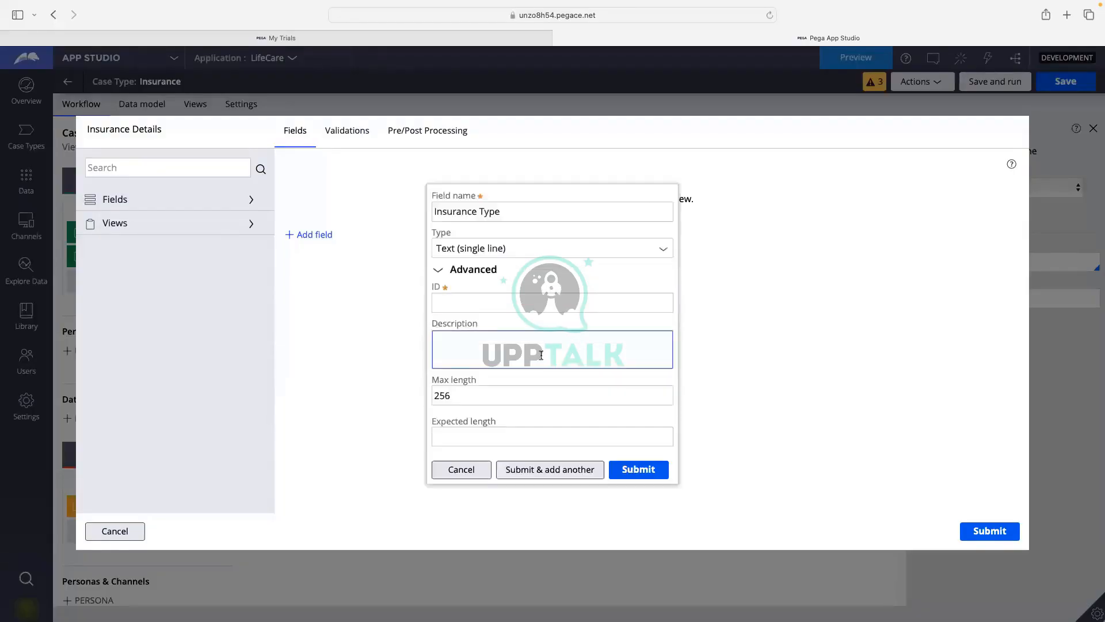
click(662, 250)
click(664, 298)
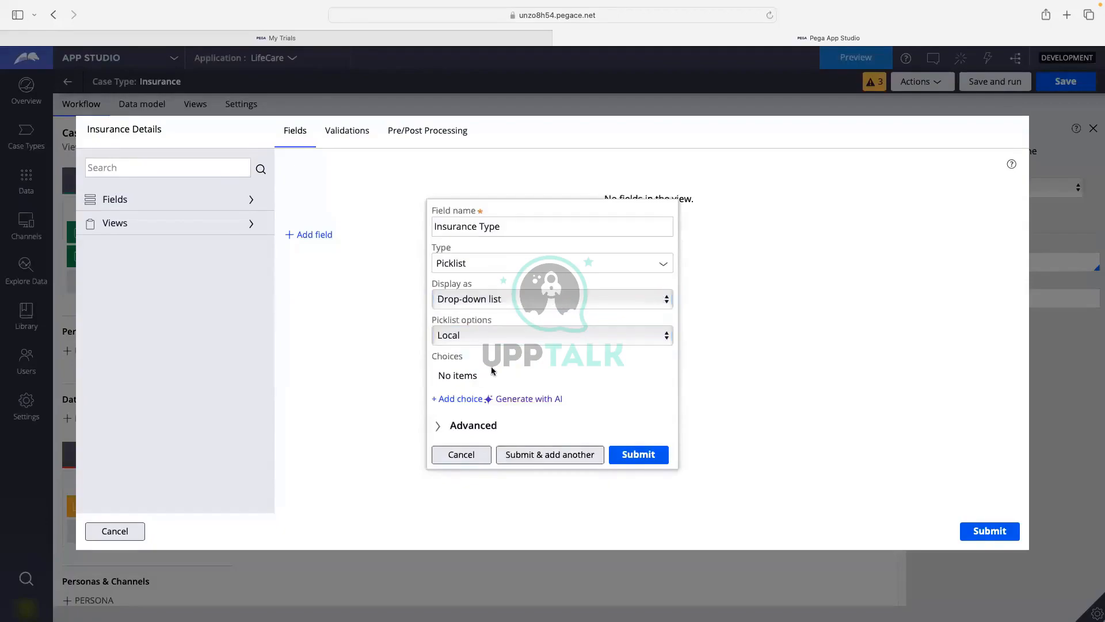
click(529, 400)
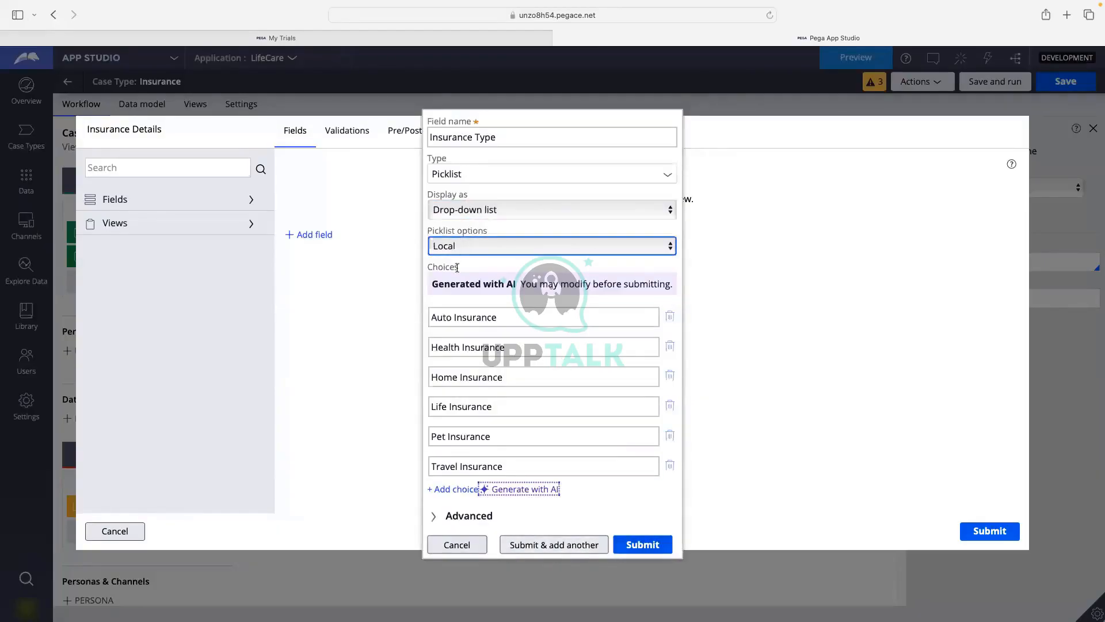
key(Tab)
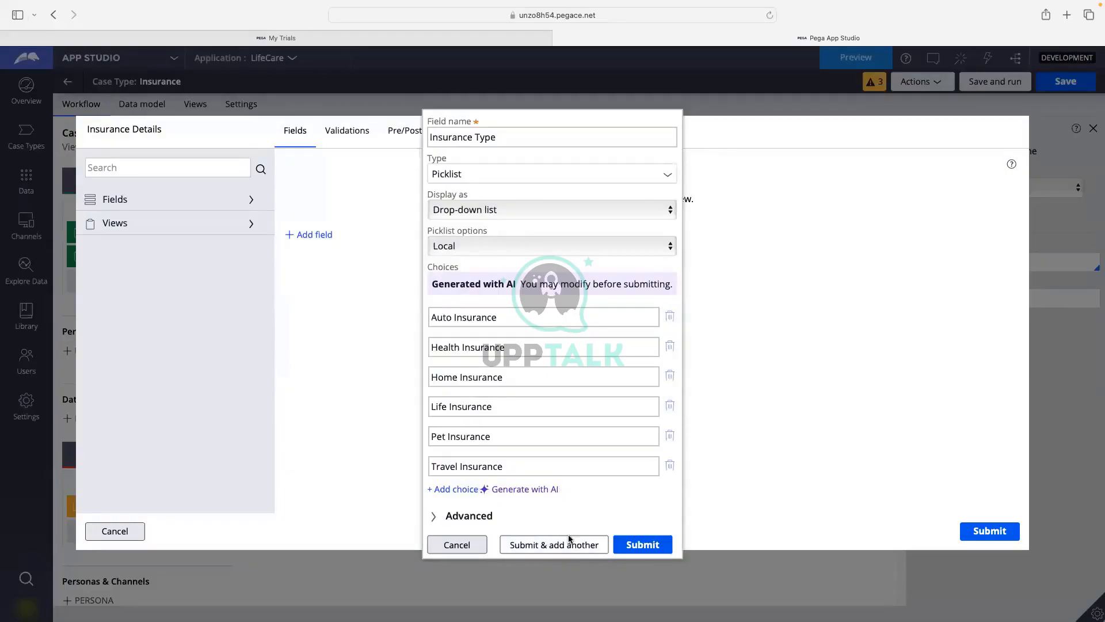
click(554, 544)
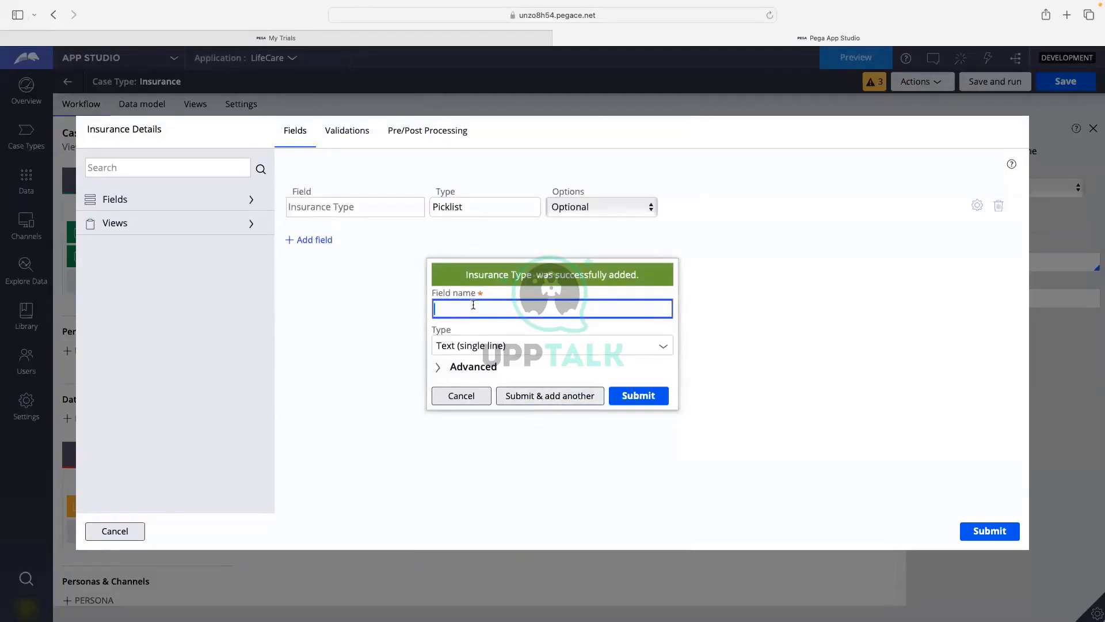
Add a Description paragraph-text field, submit the Insurance Details view and save the case type.
text(Descrption)
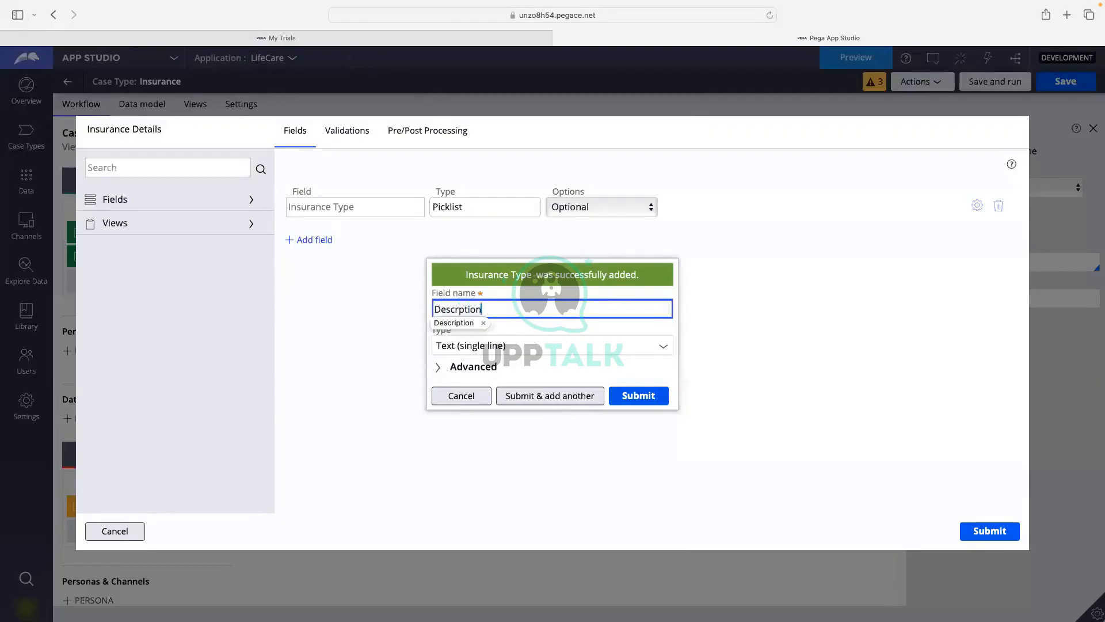
click(464, 323)
click(595, 373)
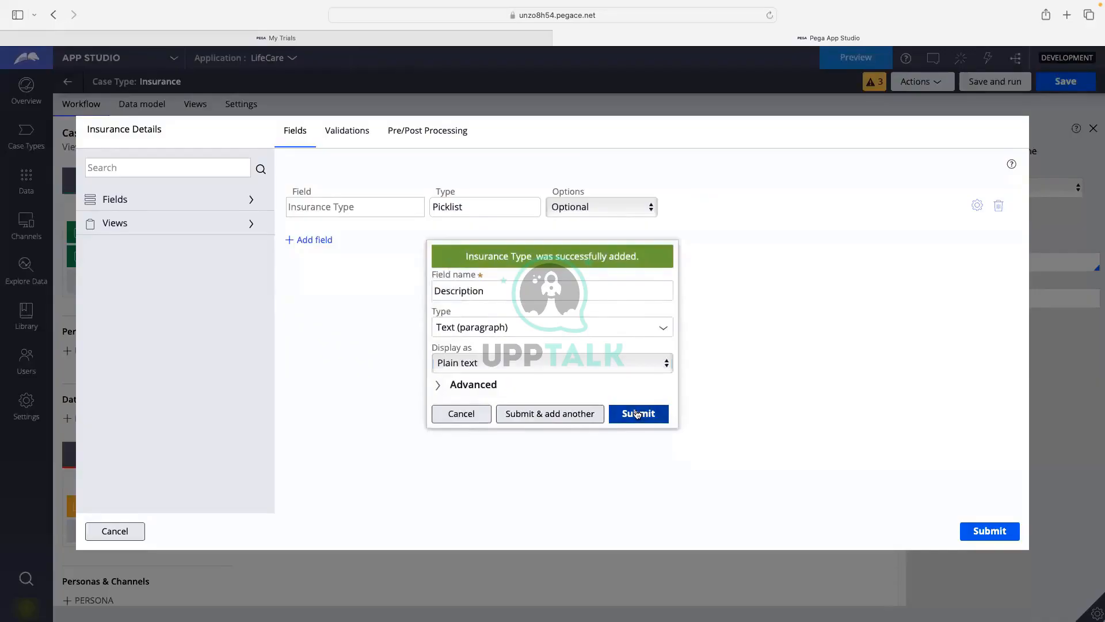
click(637, 413)
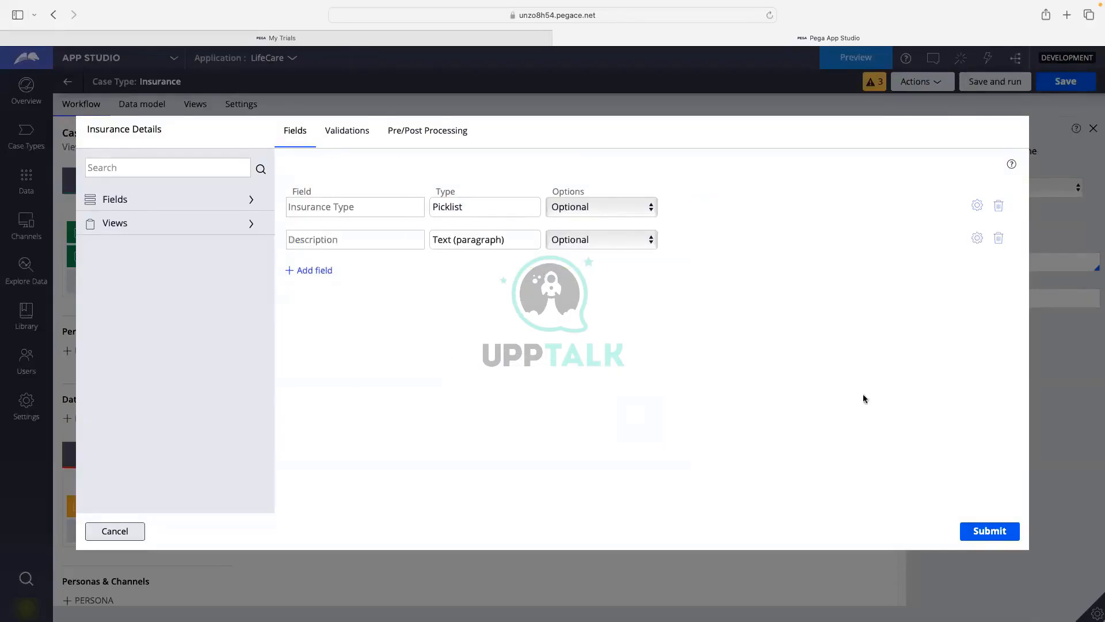
click(989, 530)
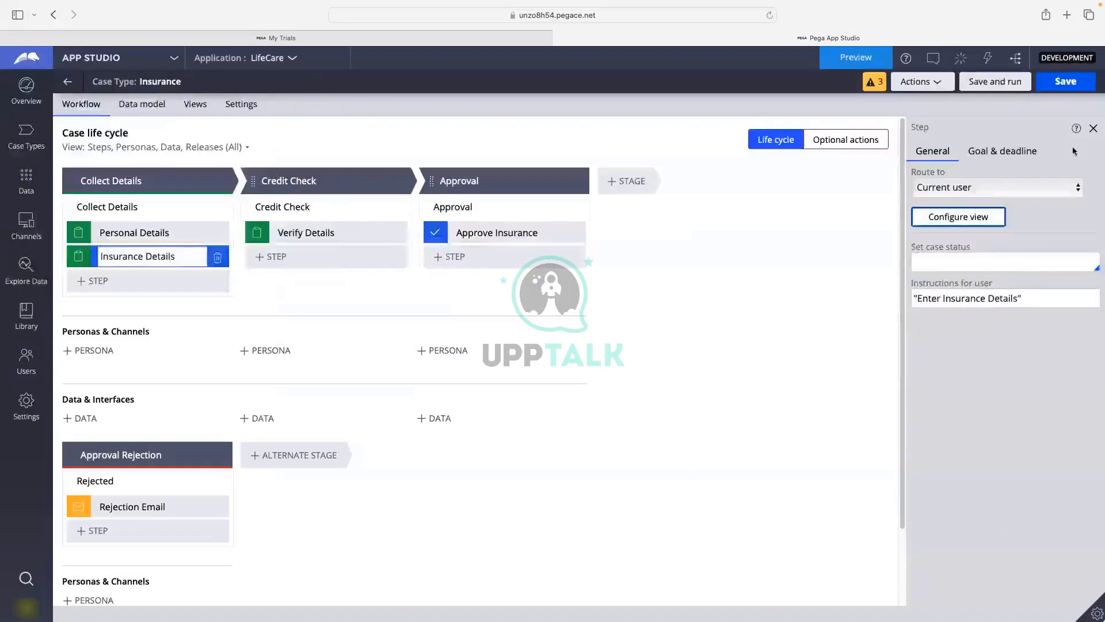
click(1062, 83)
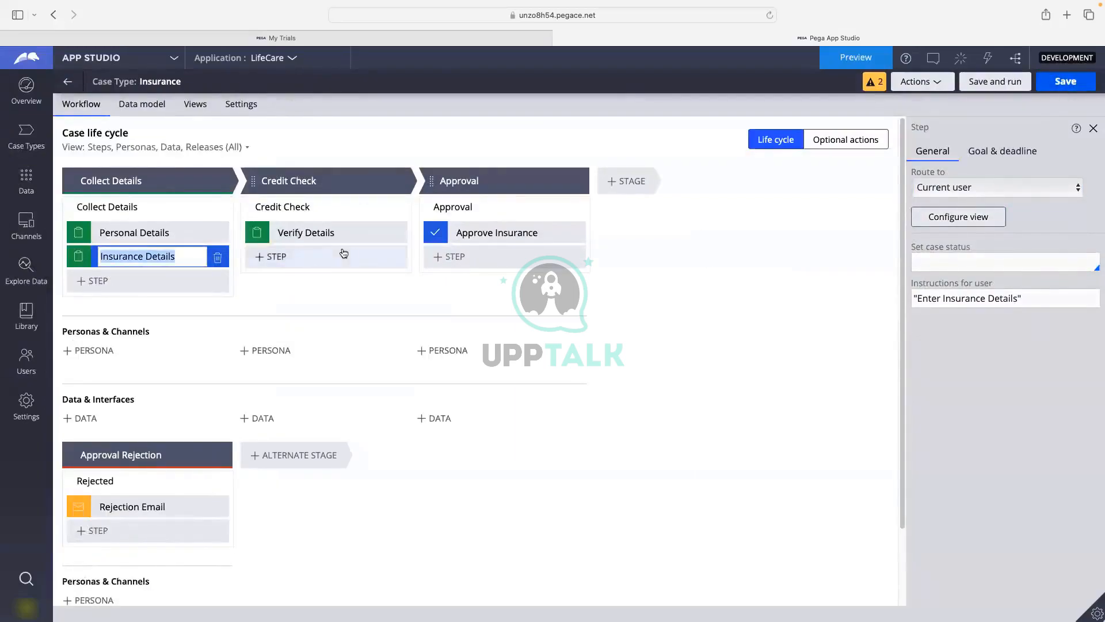
Save and run the case, then submit the personal details with placeholder name, address, phone and email.
click(1011, 83)
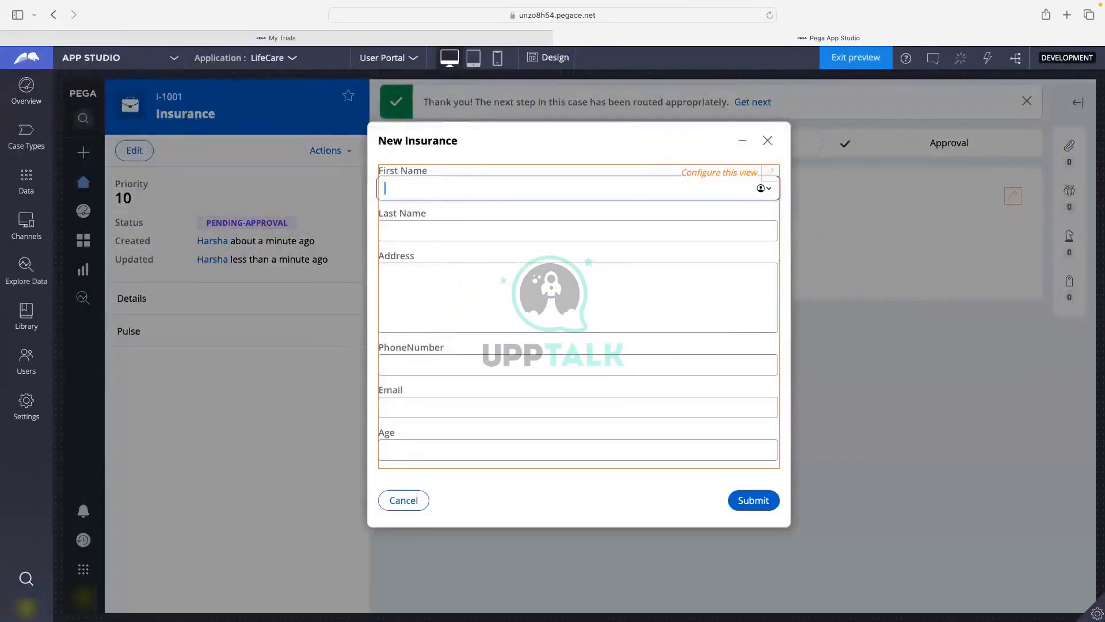
text(fdsfsd)
click(427, 230)
text(fsdfsdf)
click(415, 291)
text(sdfsdfs)
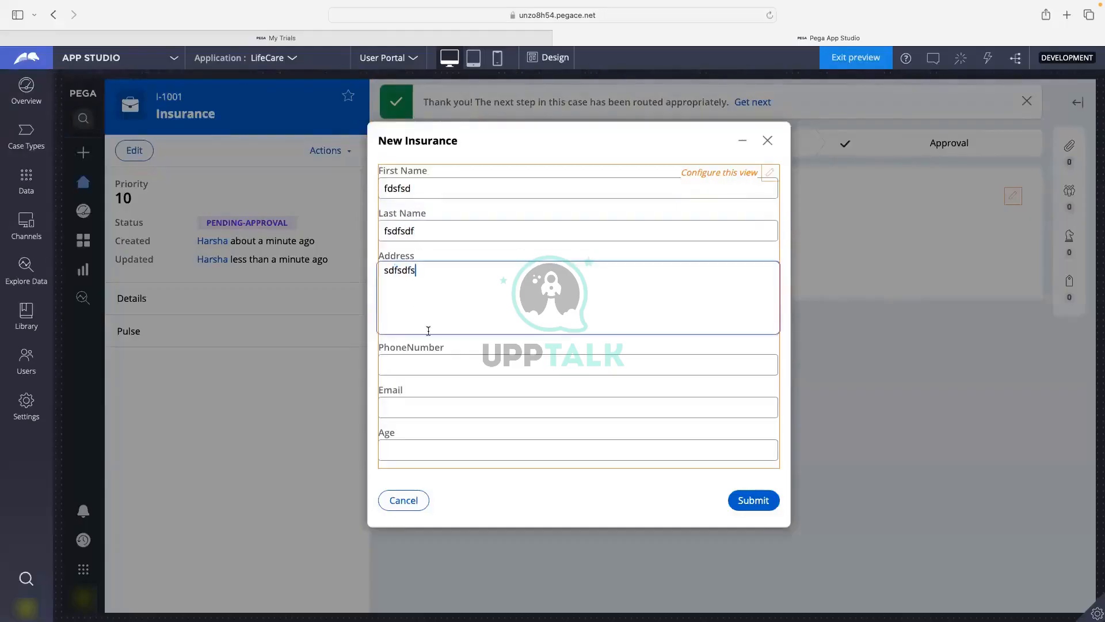
text(df)
click(414, 360)
text(4234234234)
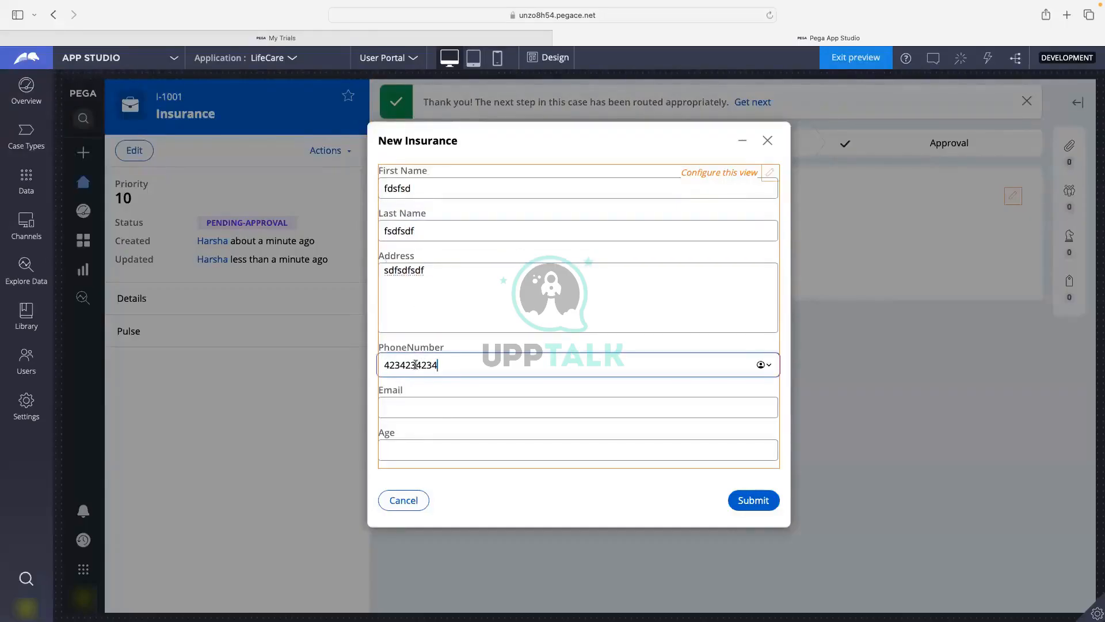
click(421, 411)
text(abc)
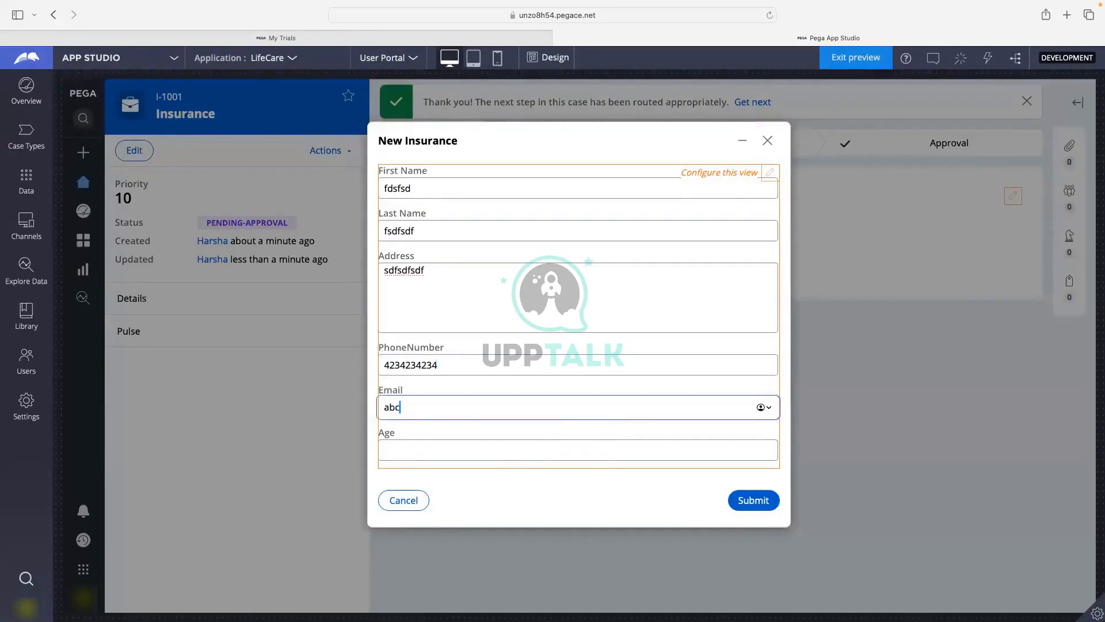
text(@efgh.com)
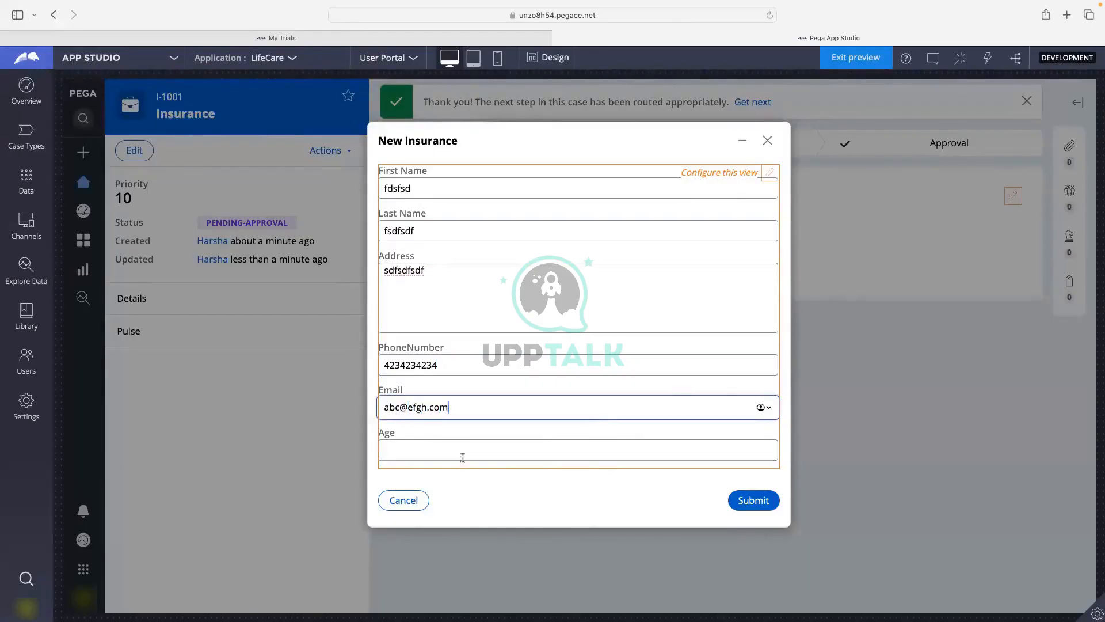
click(768, 507)
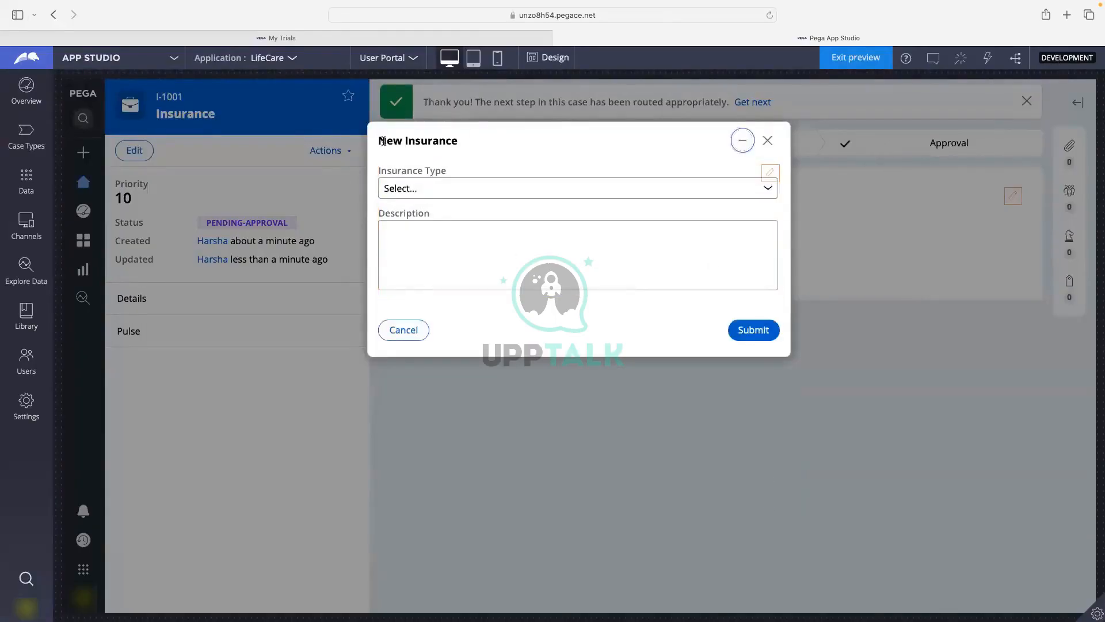
Choose Home Insurance, enter a description, submit Insurance Details, and return to Case Types.
drag(383, 141, 452, 140)
click(522, 145)
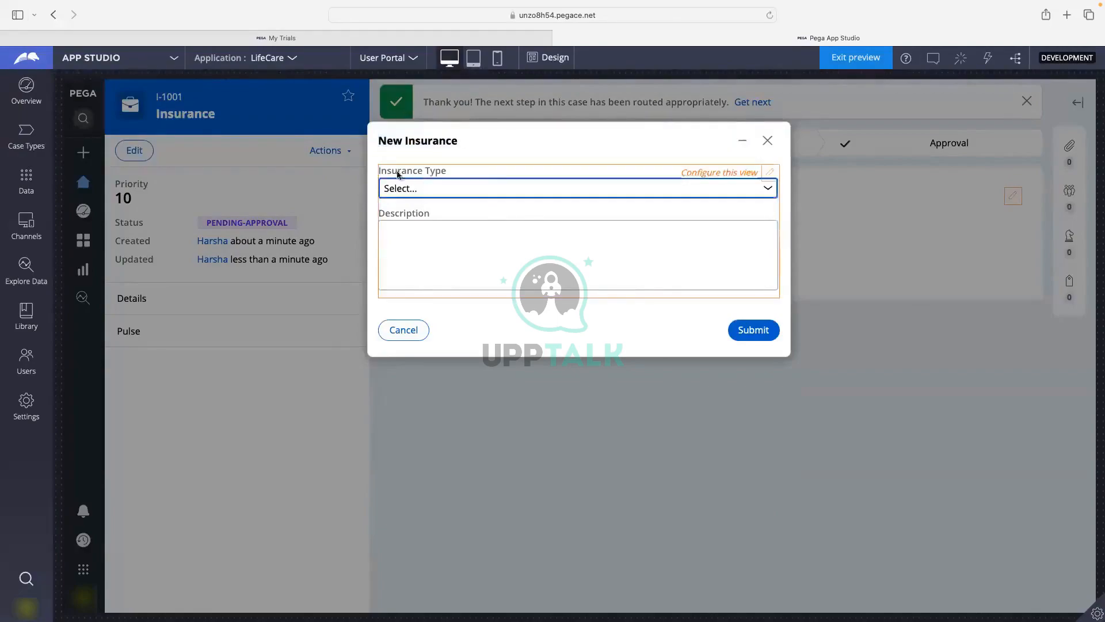
click(474, 192)
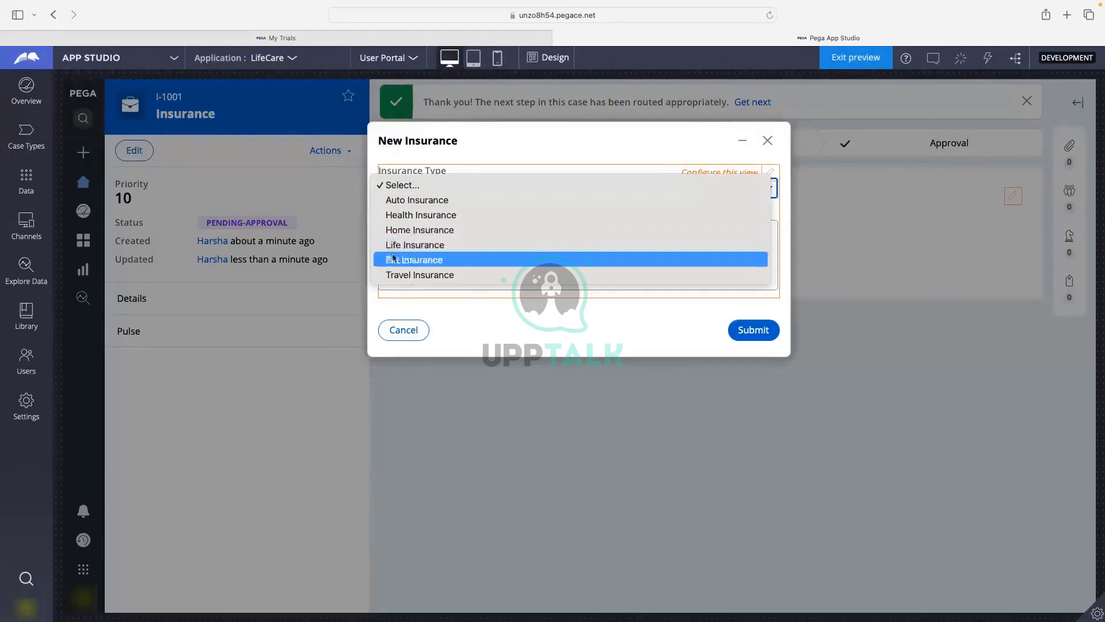
click(395, 228)
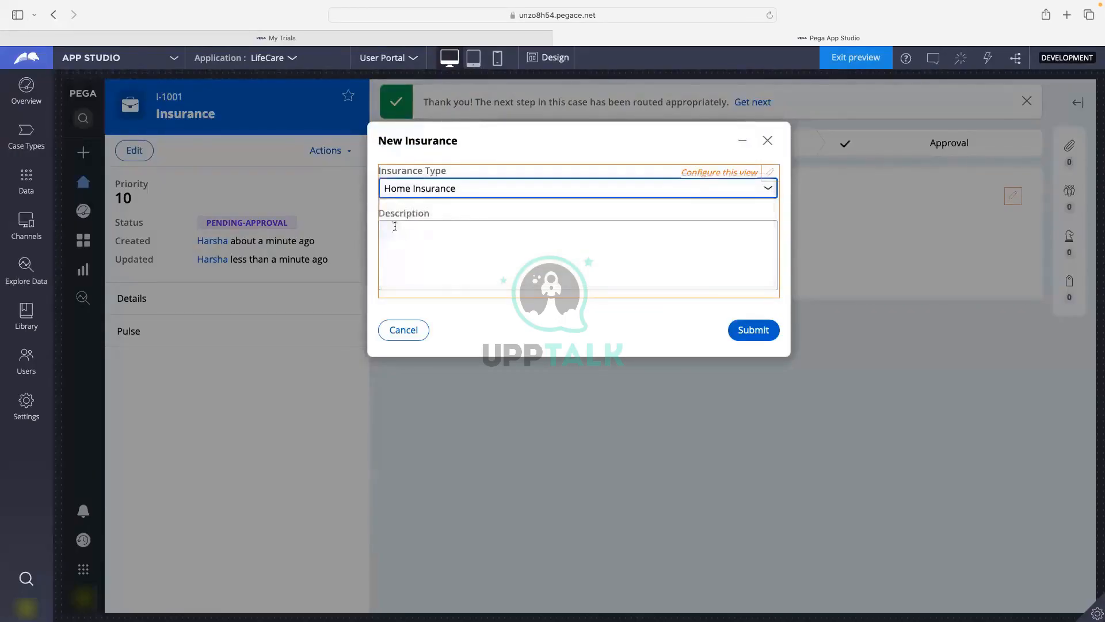
click(471, 231)
text(fdsfdsfsdf)
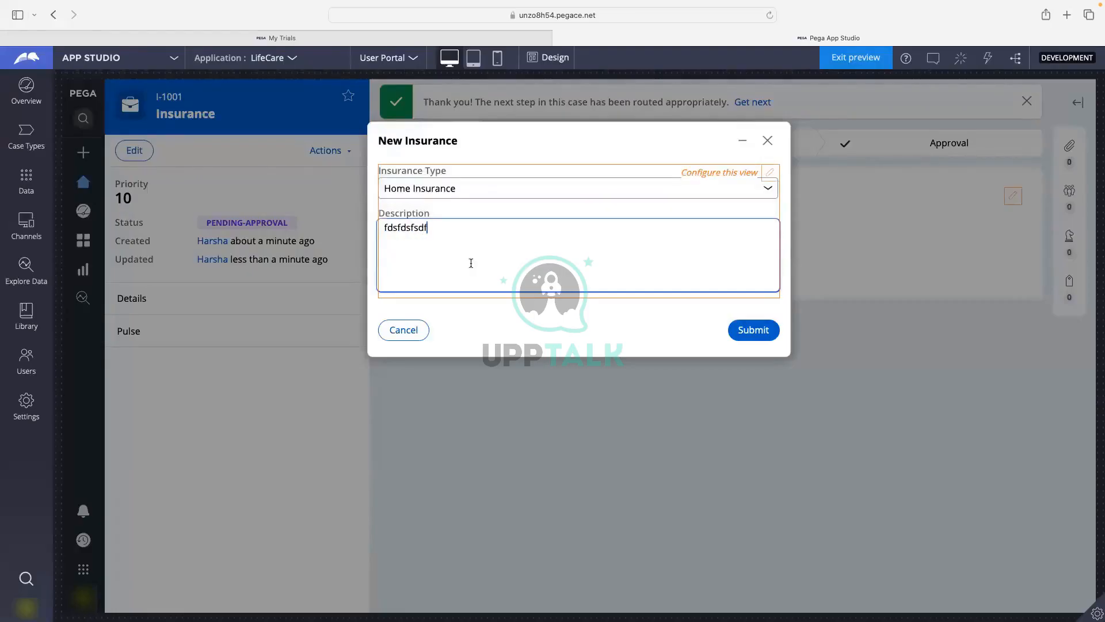
text(sdfsdfsdfs)
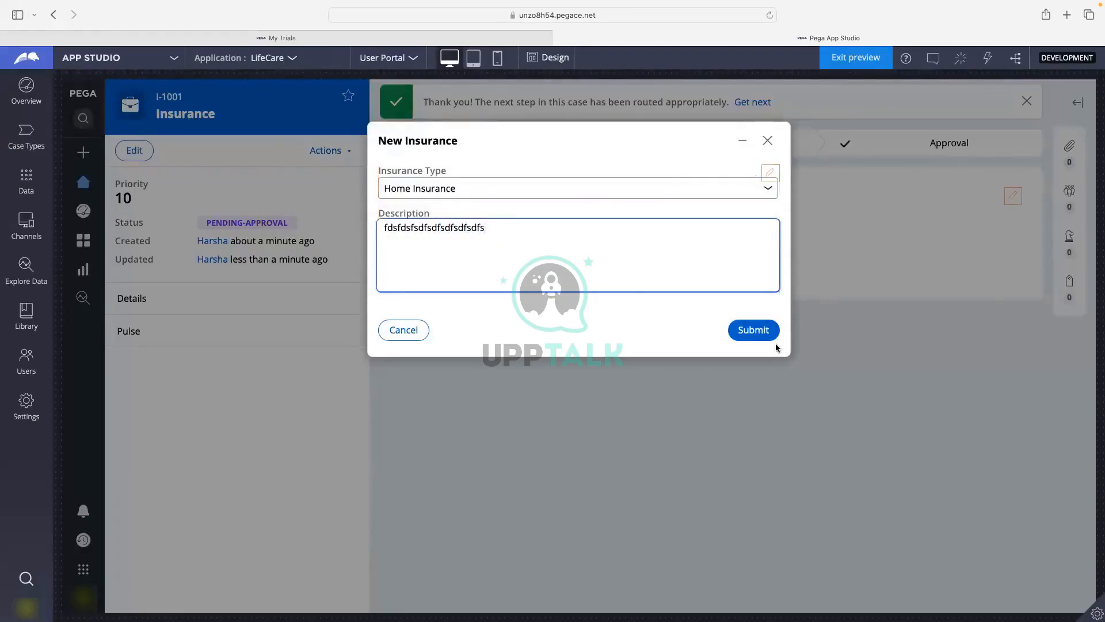
click(743, 331)
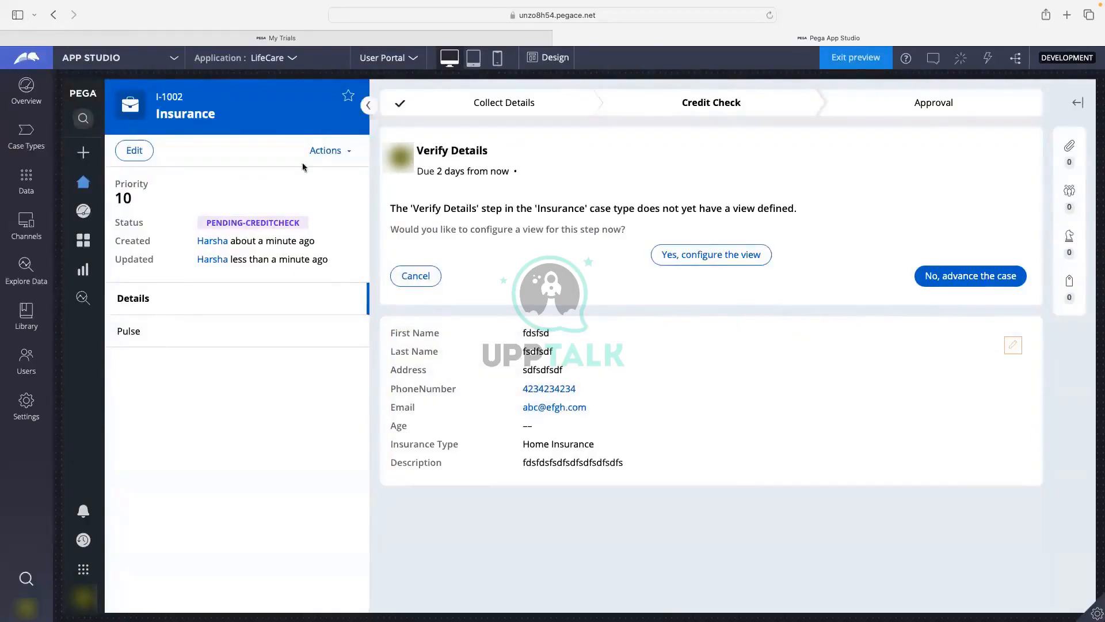
click(25, 138)
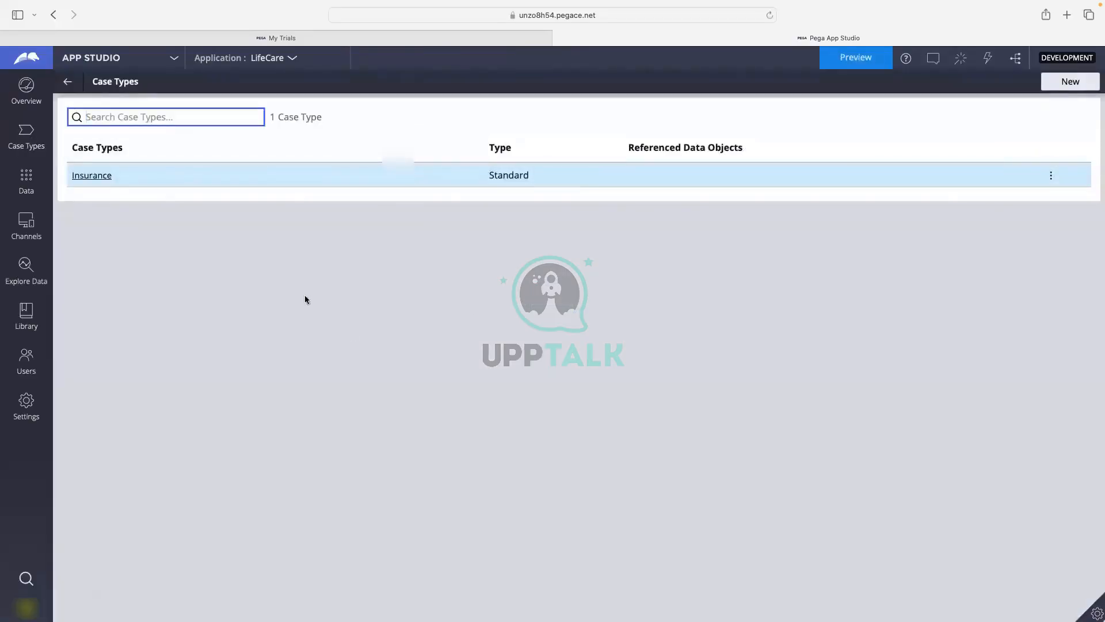
Open the Verify Details view configuration and add the Address and Age fields.
click(85, 176)
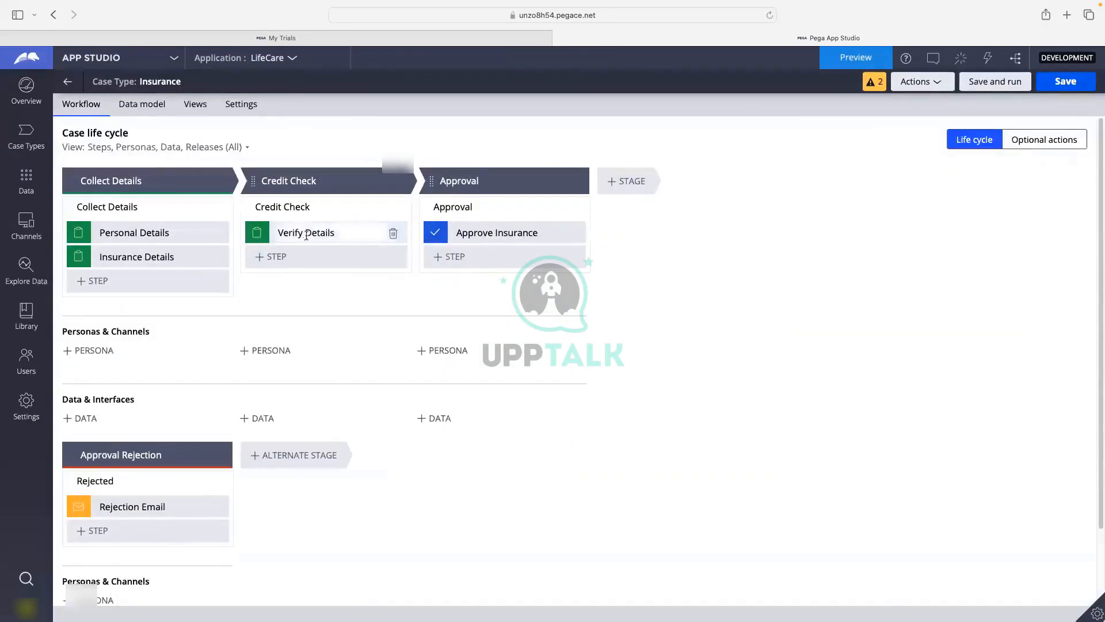
click(306, 235)
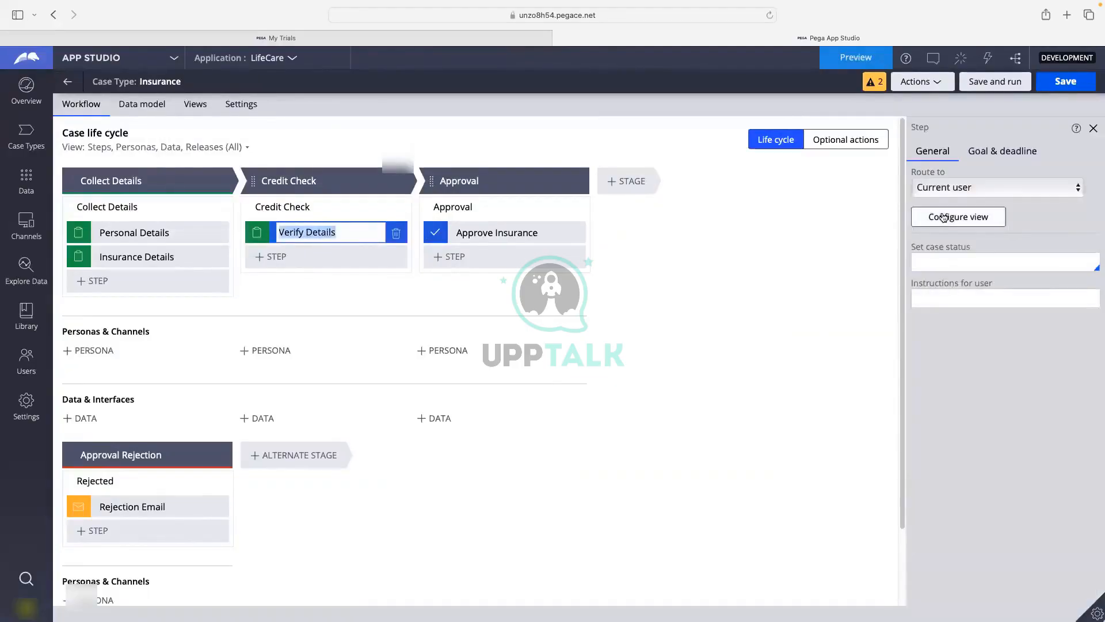
click(944, 217)
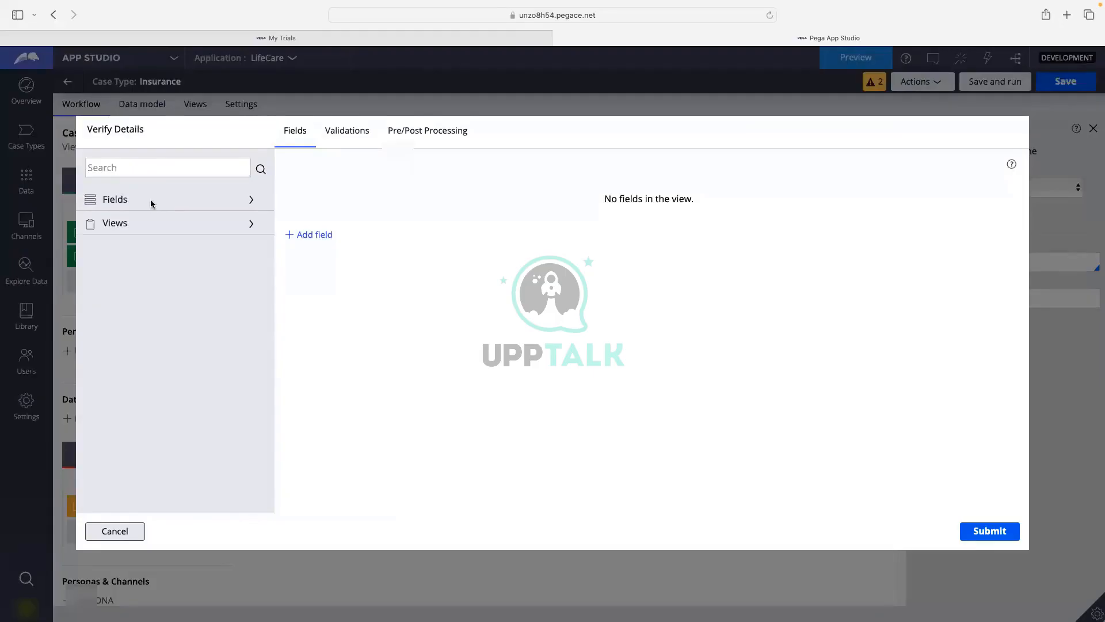
click(152, 204)
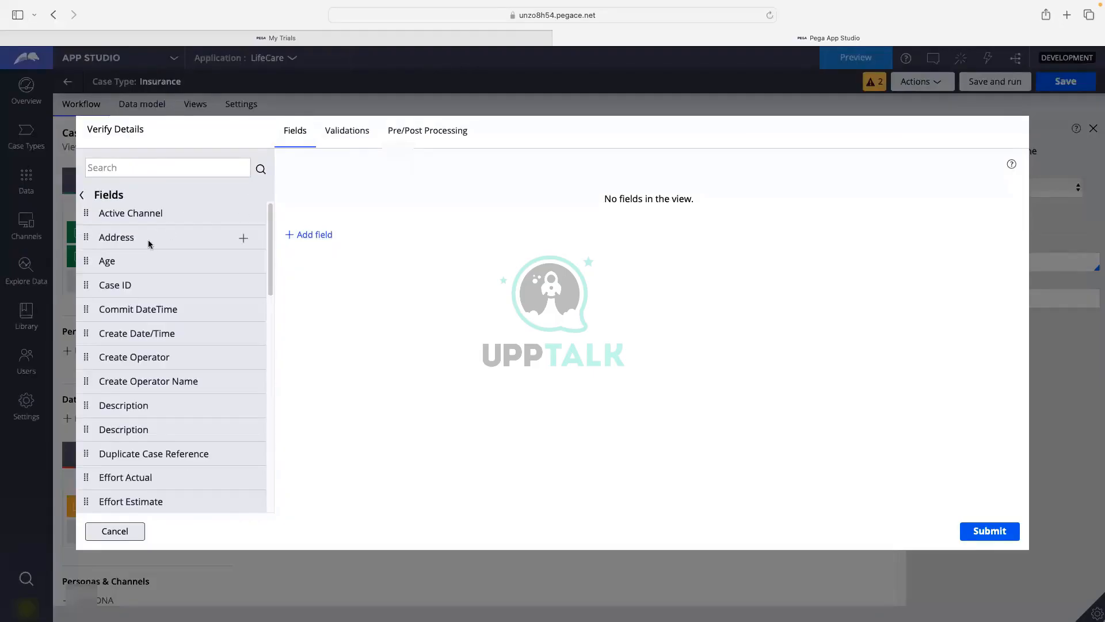
click(244, 238)
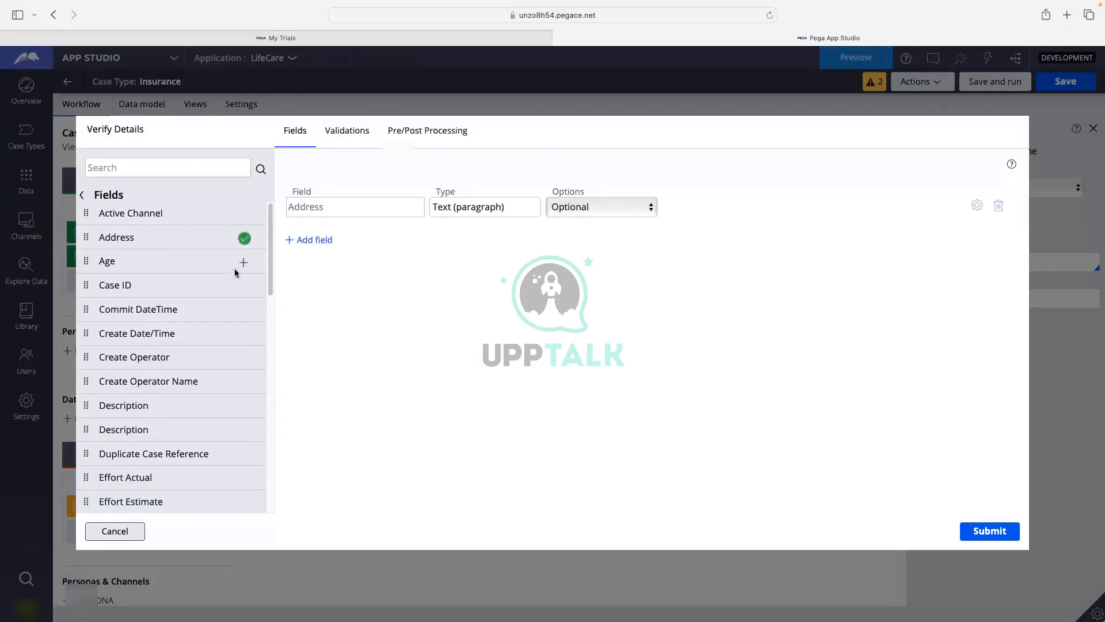
click(244, 266)
Add the Description, Email, Last Name and PhoneNumber fields to the Verify Details form.
scroll(225, 370, down, 1)
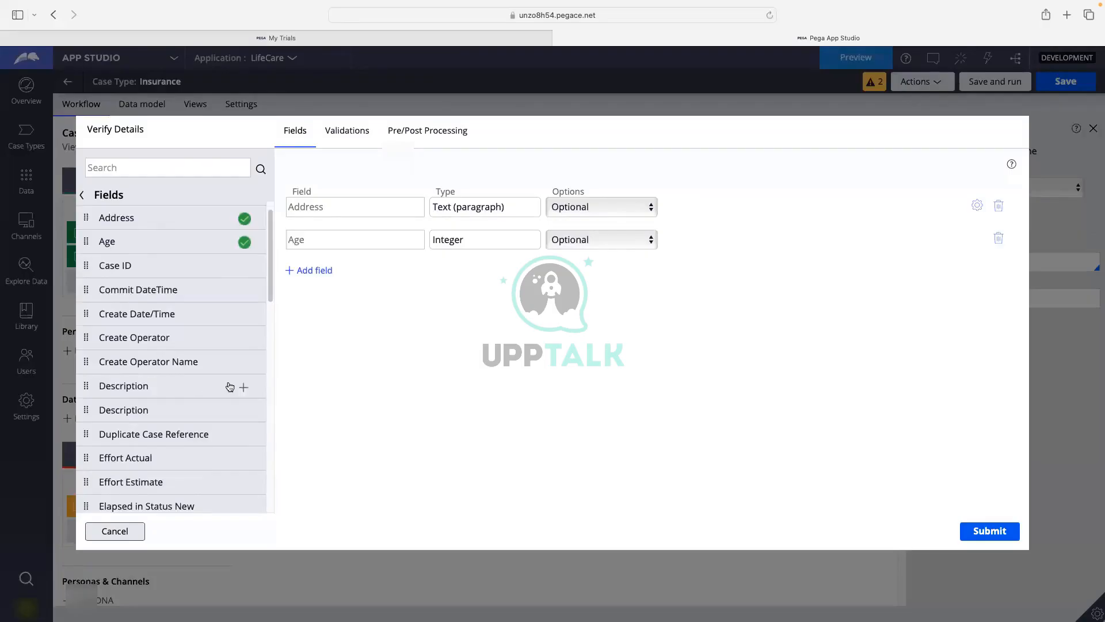
click(240, 383)
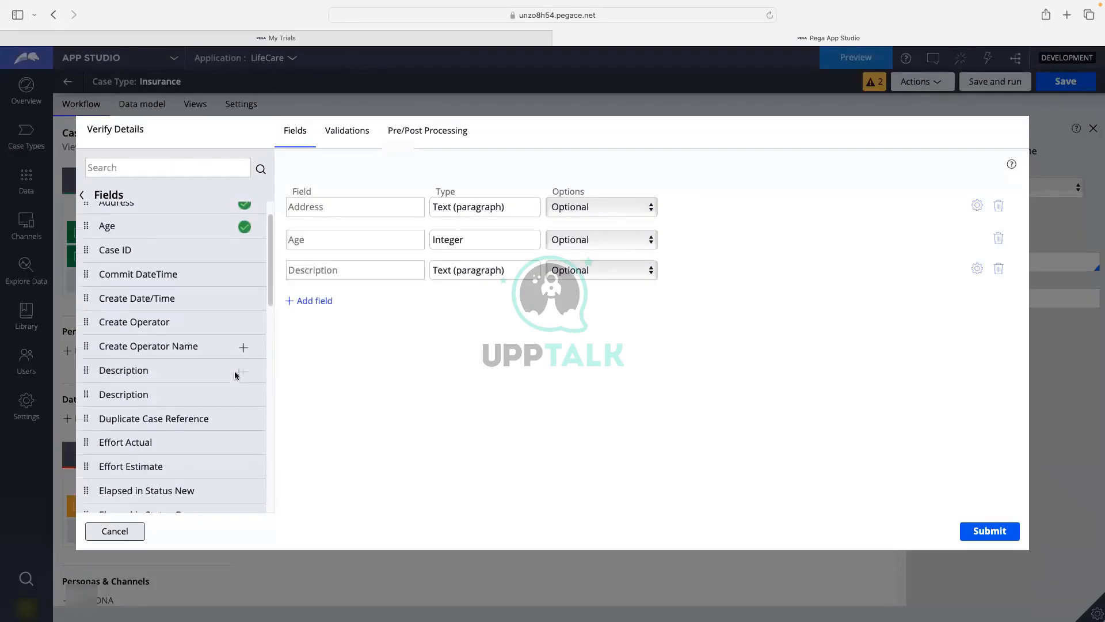
scroll(239, 371, down, 1)
scroll(230, 349, down, 10)
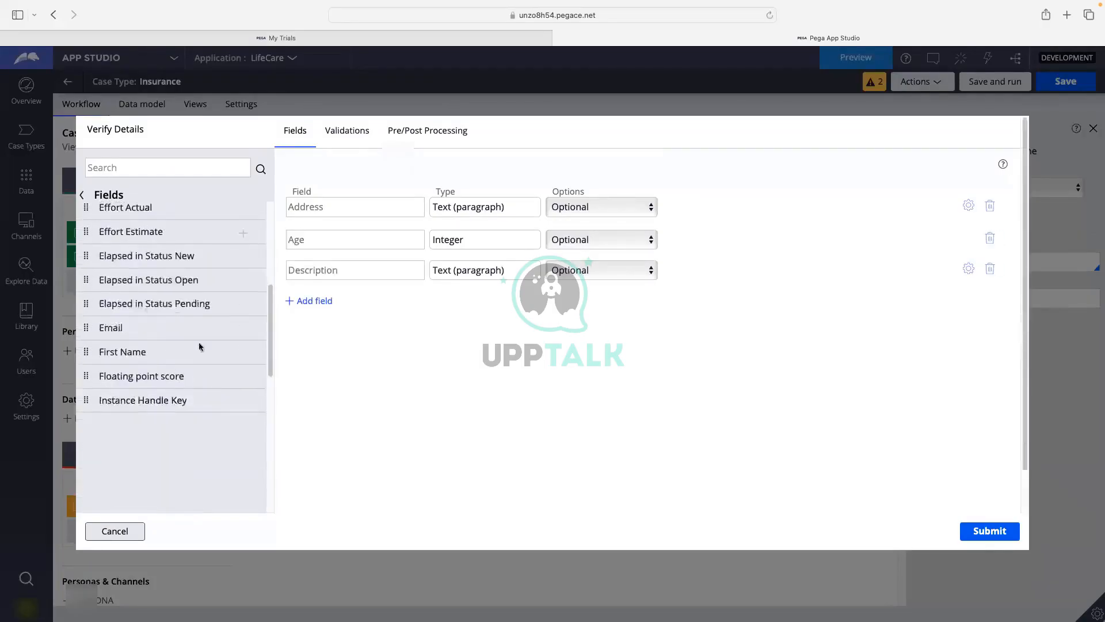
scroll(257, 331, up, 10)
scroll(242, 427, down, 5)
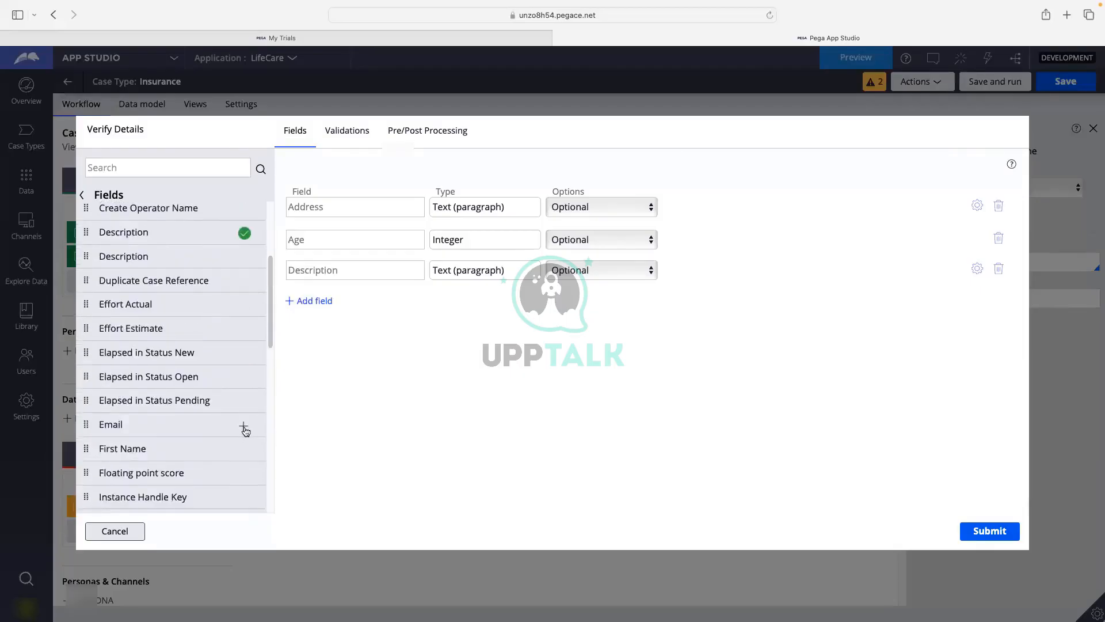
click(244, 427)
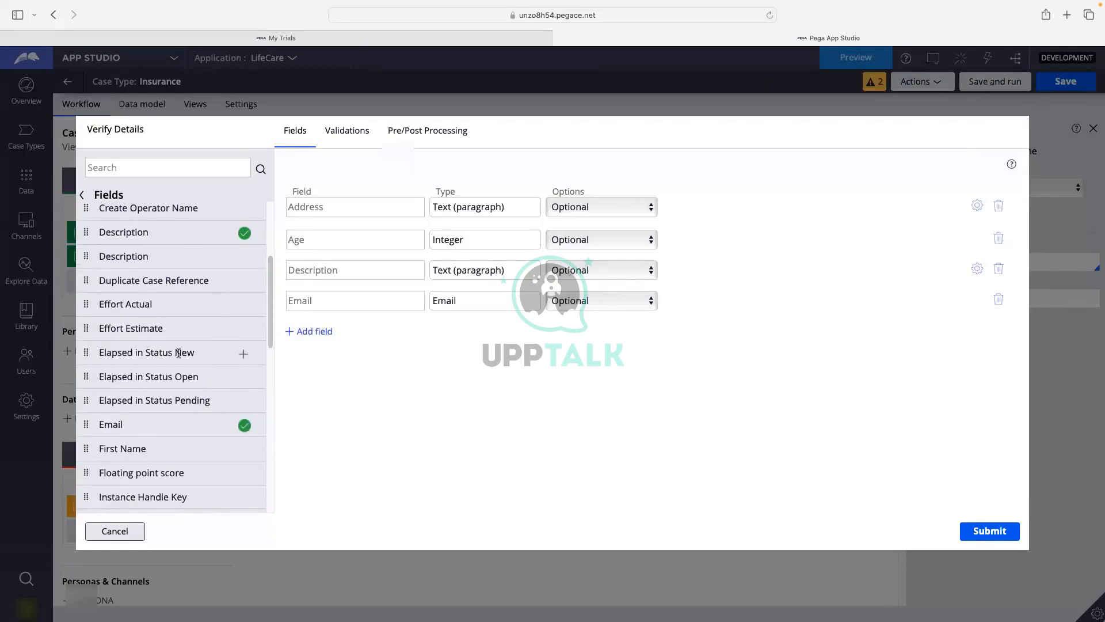
scroll(206, 343, down, 5)
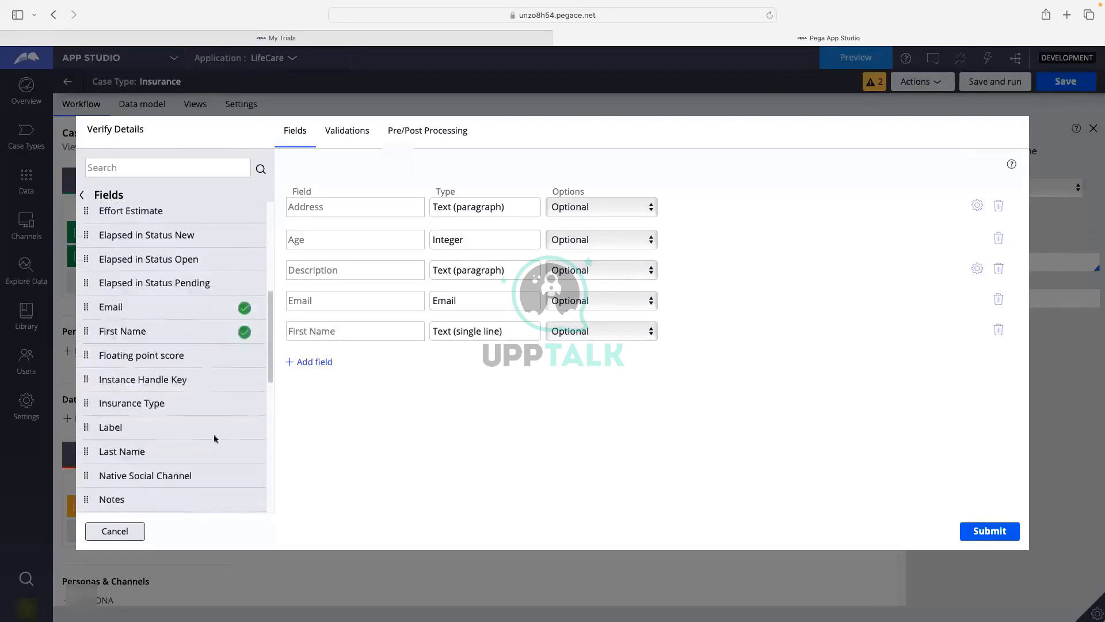
click(246, 455)
scroll(209, 389, down, 5)
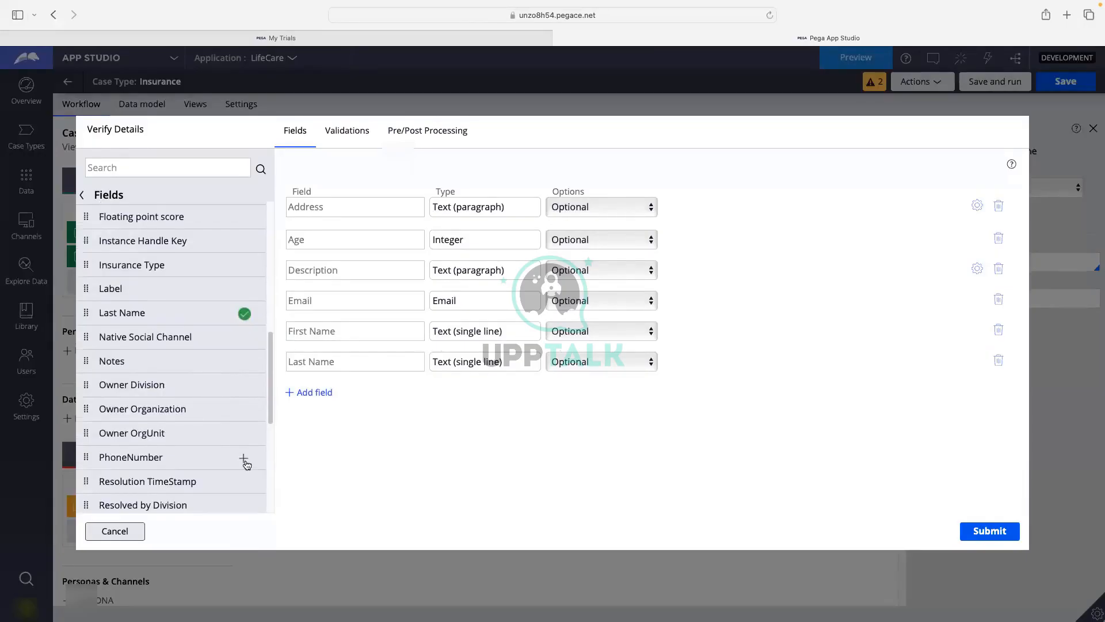
click(244, 459)
scroll(209, 396, down, 3)
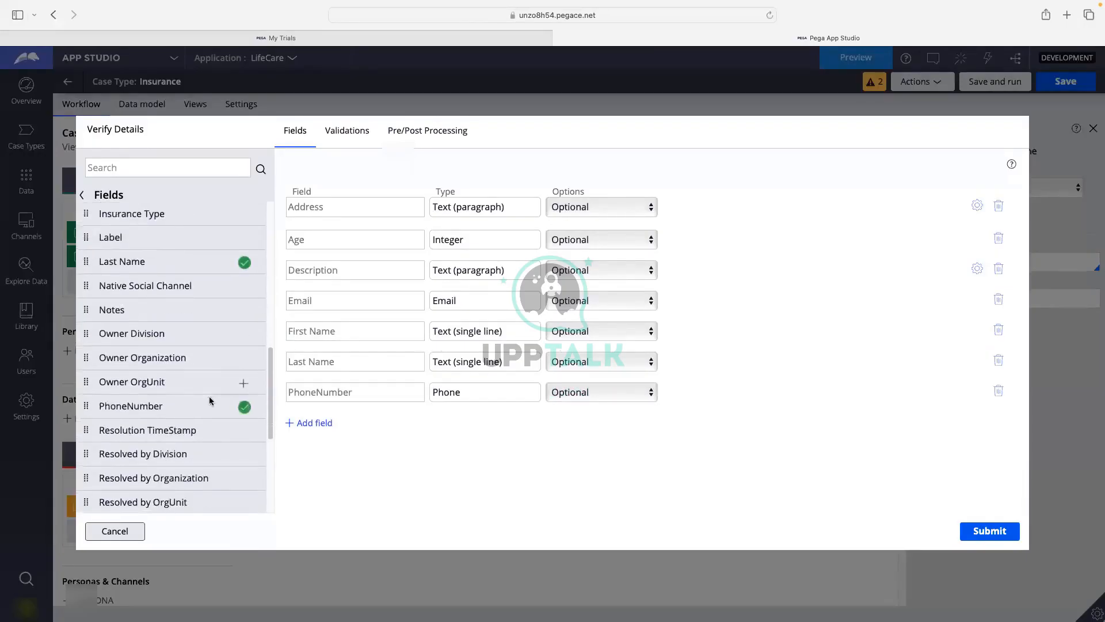
scroll(209, 396, down, 4)
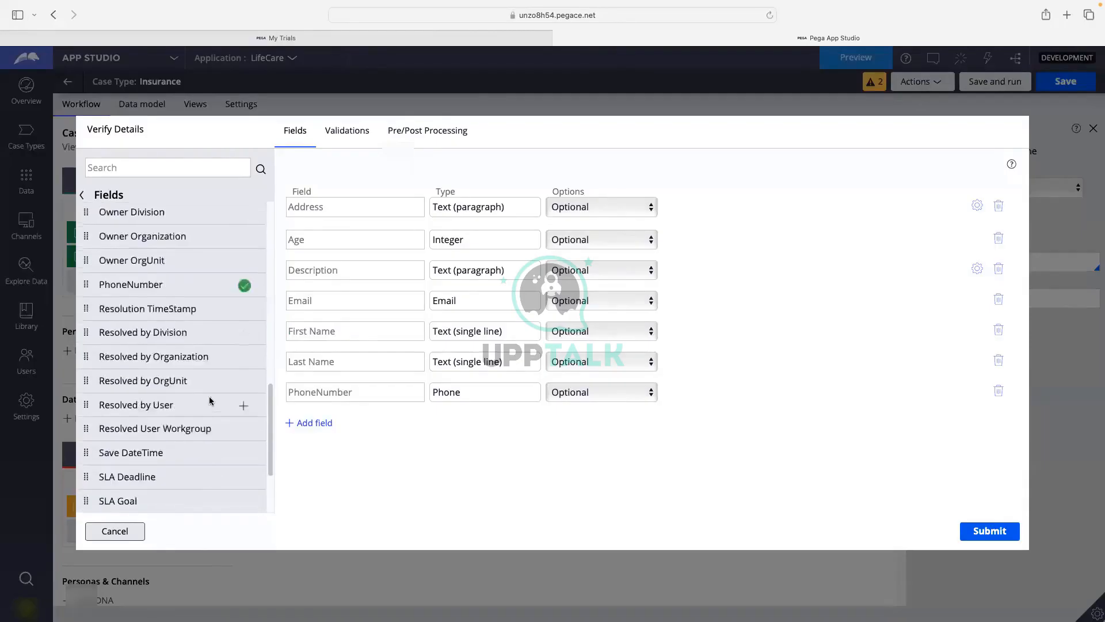
scroll(209, 396, up, 15)
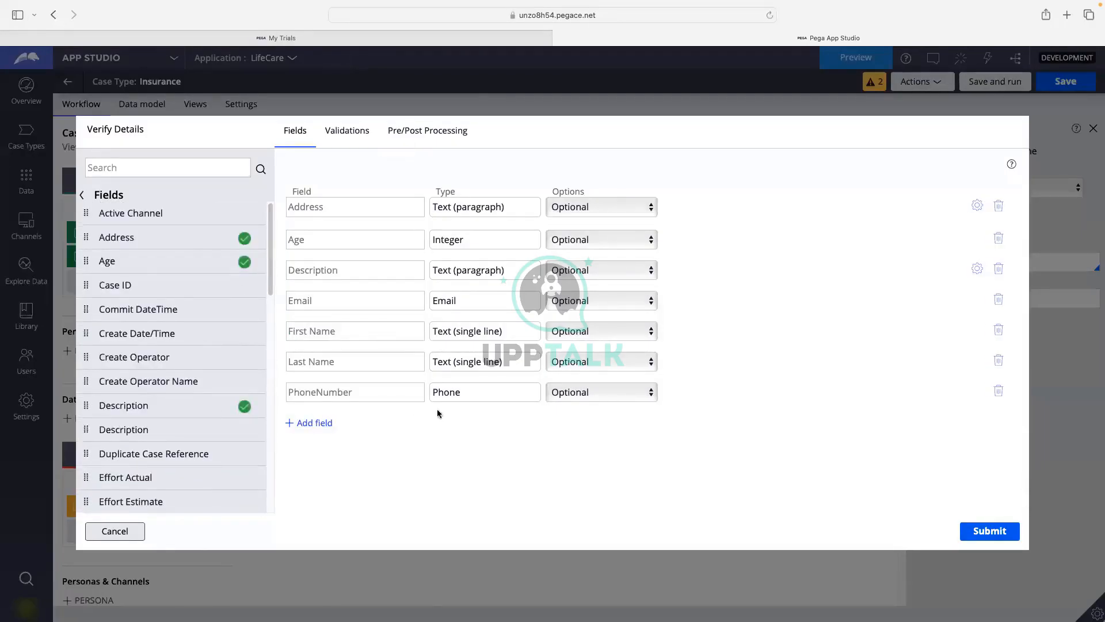
Save the Verify Details field list and set Address, Age and Description to Read-only.
click(1000, 530)
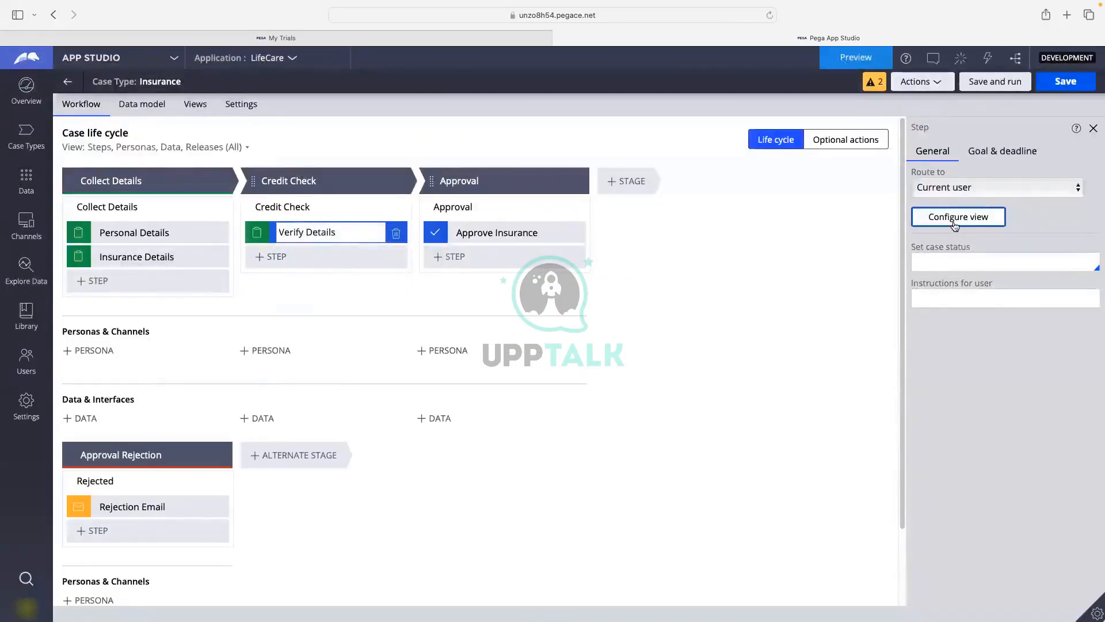
click(953, 223)
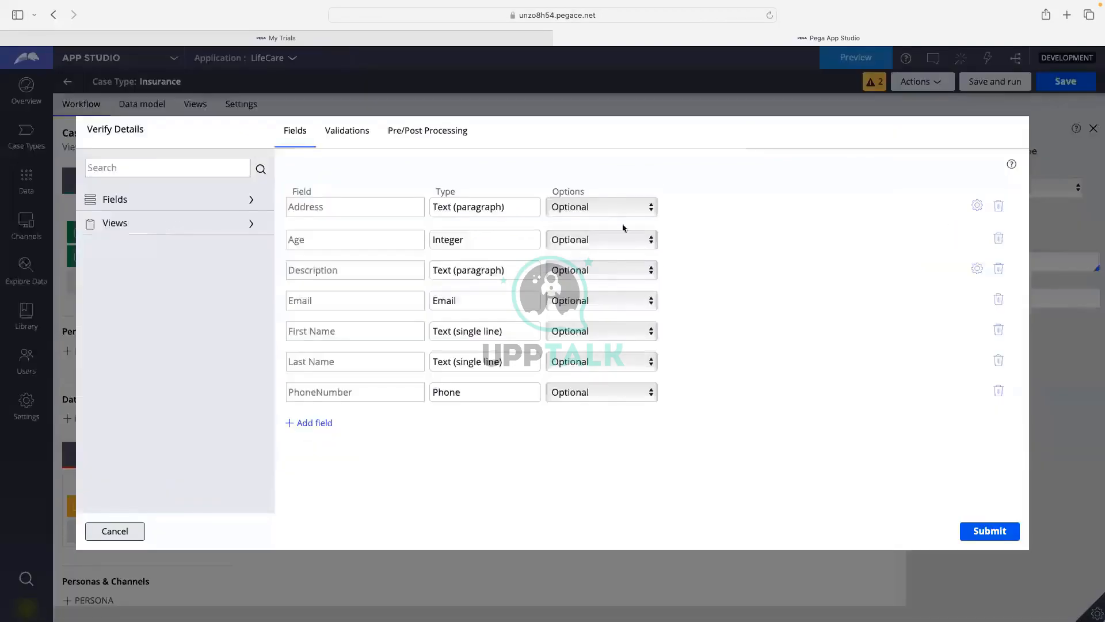
click(585, 204)
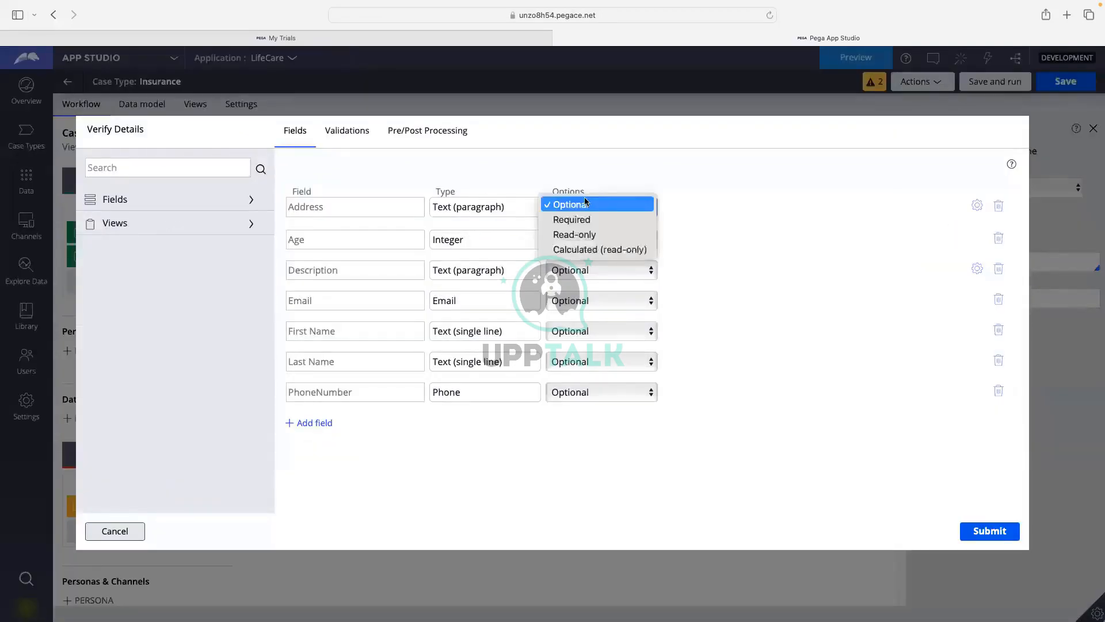
click(578, 233)
click(574, 246)
click(573, 247)
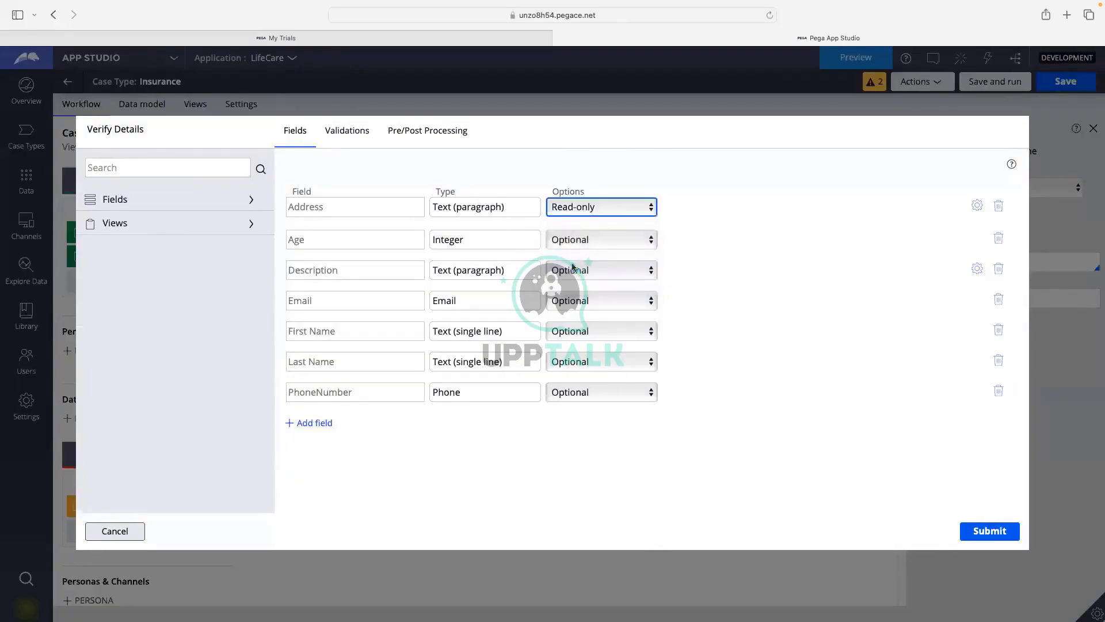
click(574, 246)
click(572, 267)
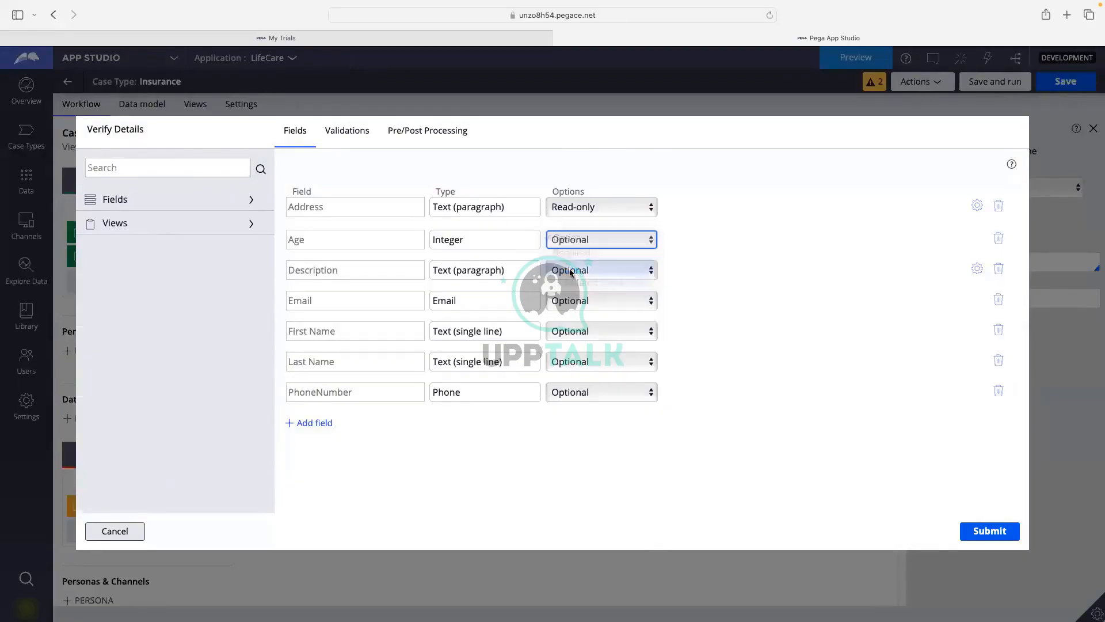
click(576, 273)
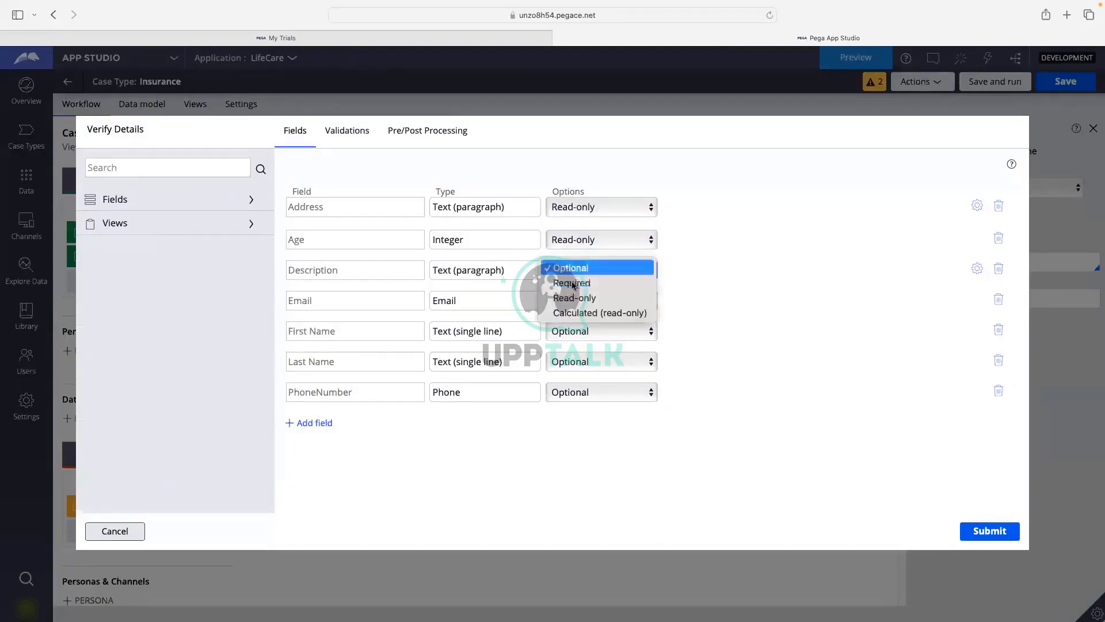
click(572, 296)
Set Email, First Name, Last Name and PhoneNumber to Read-only and submit the view.
click(571, 298)
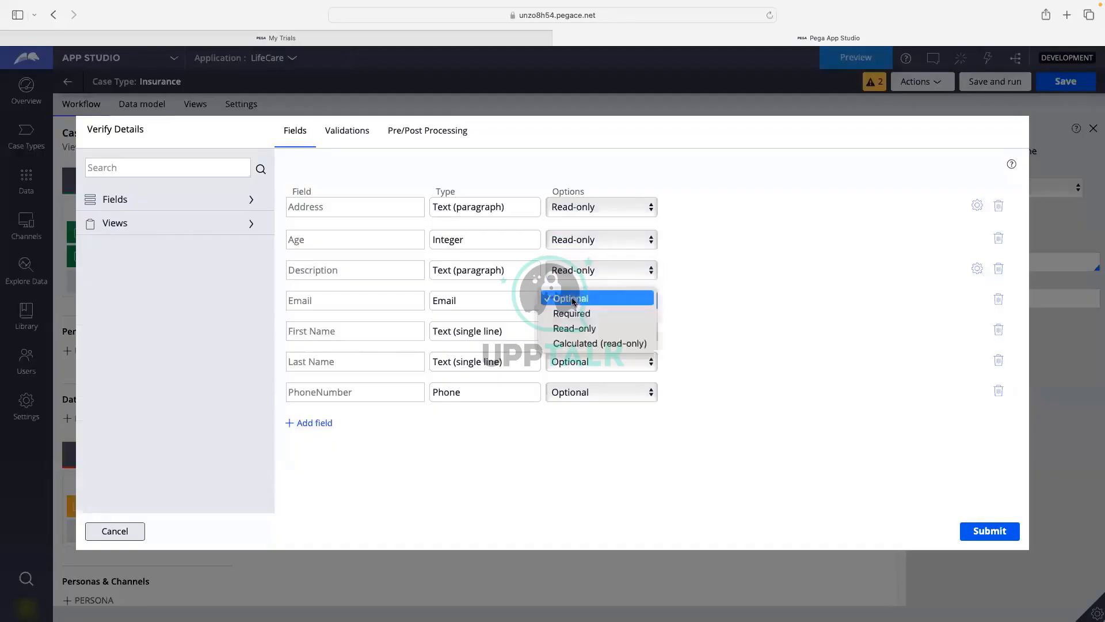
click(572, 328)
click(573, 331)
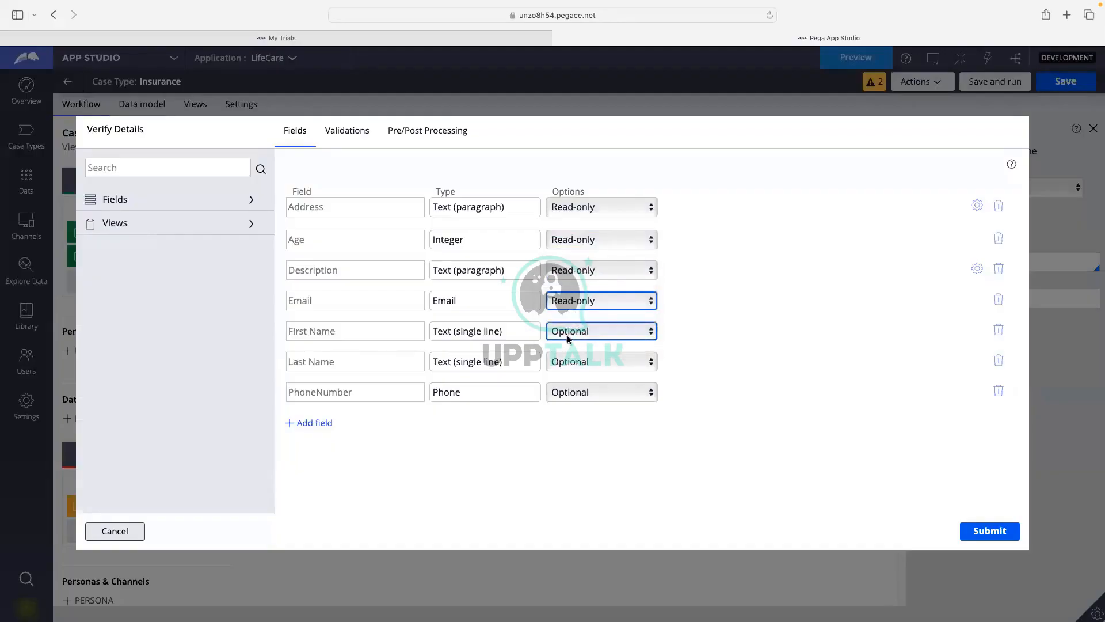
click(576, 361)
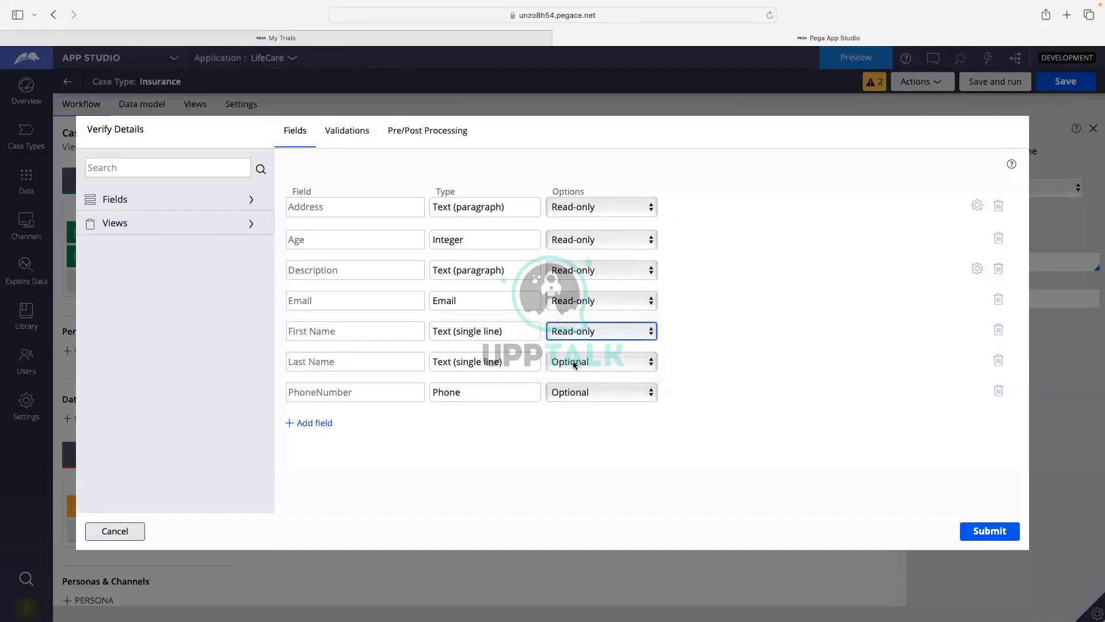
click(574, 363)
click(572, 390)
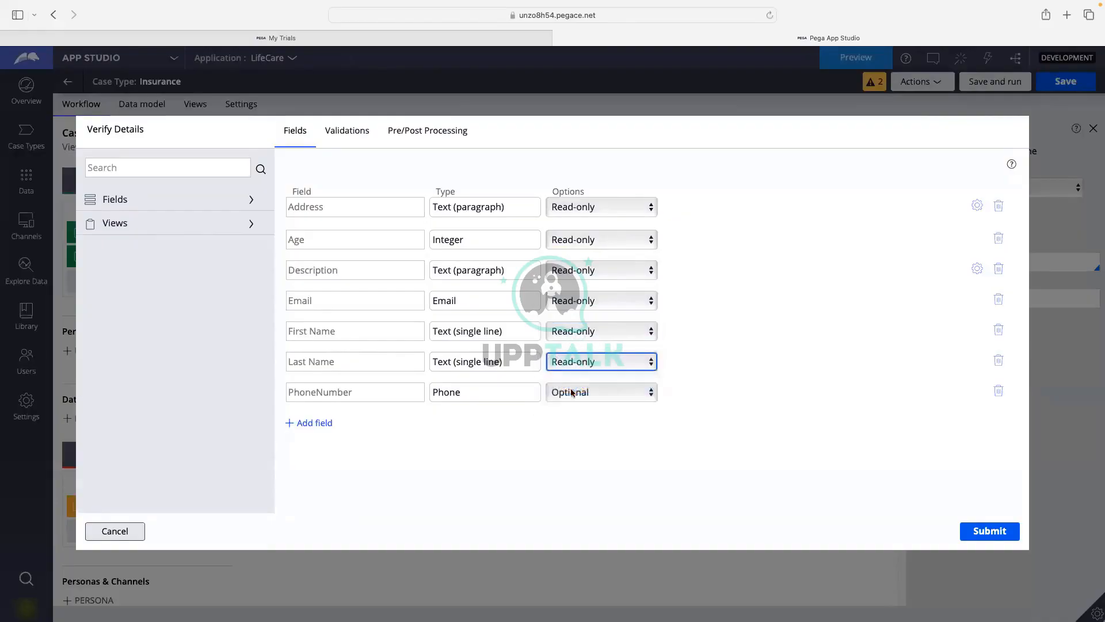
click(571, 395)
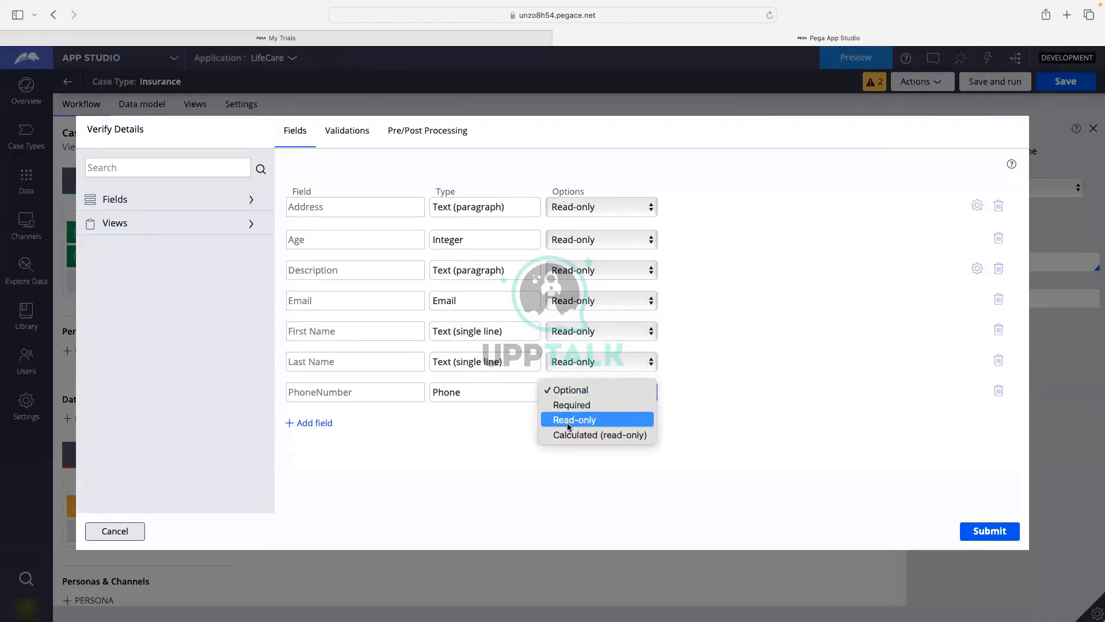
click(574, 397)
click(972, 533)
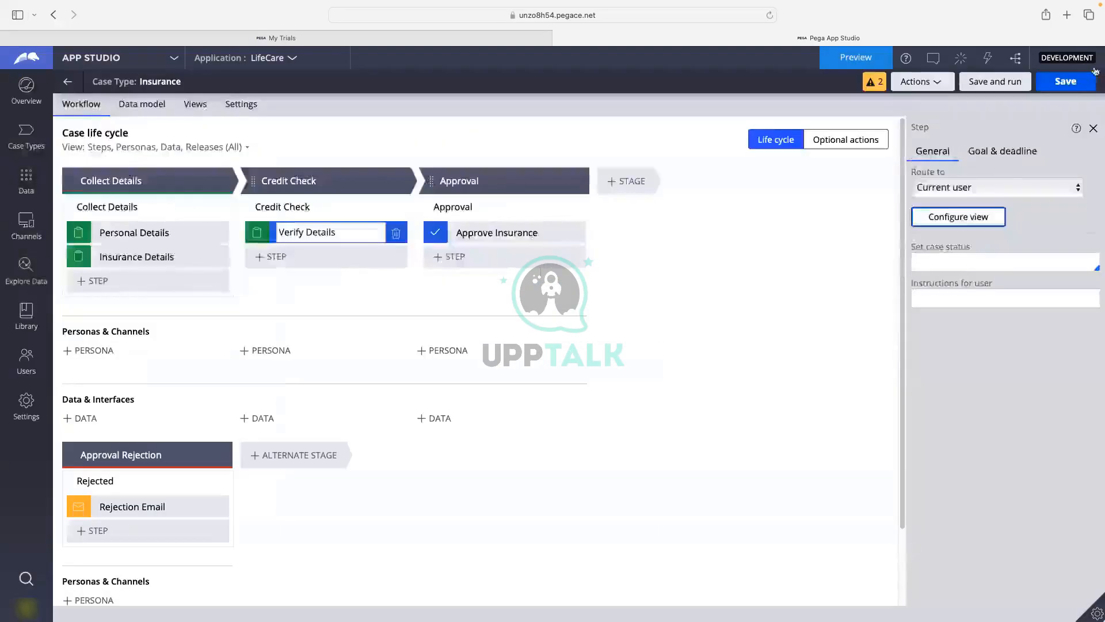
Save and run the case, then submit personal details with placeholder name, address, phone and email.
click(1092, 76)
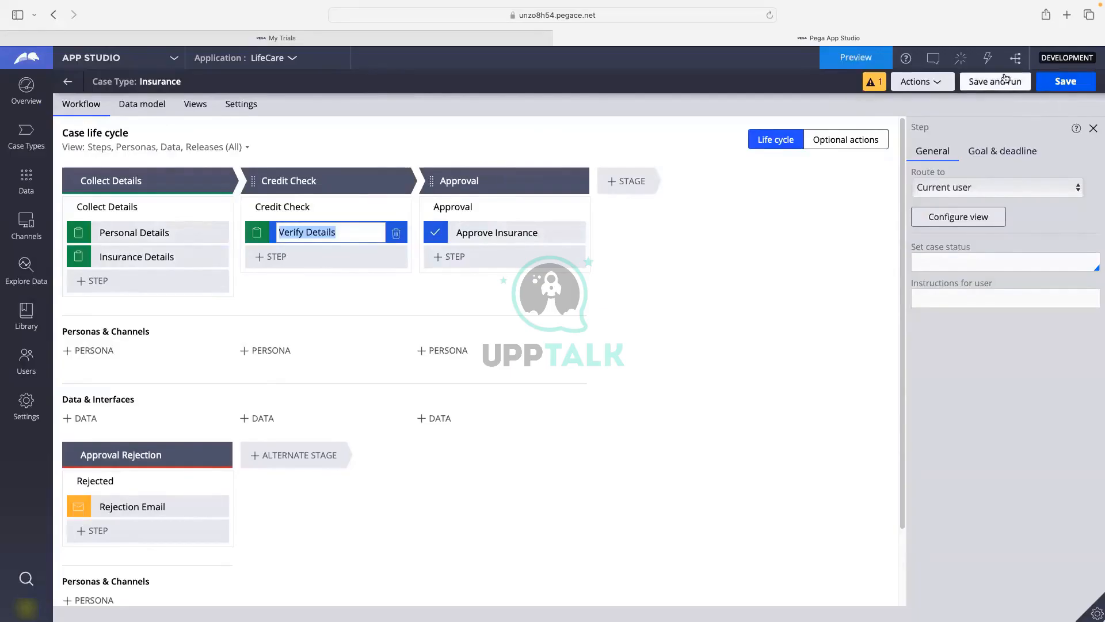
click(977, 81)
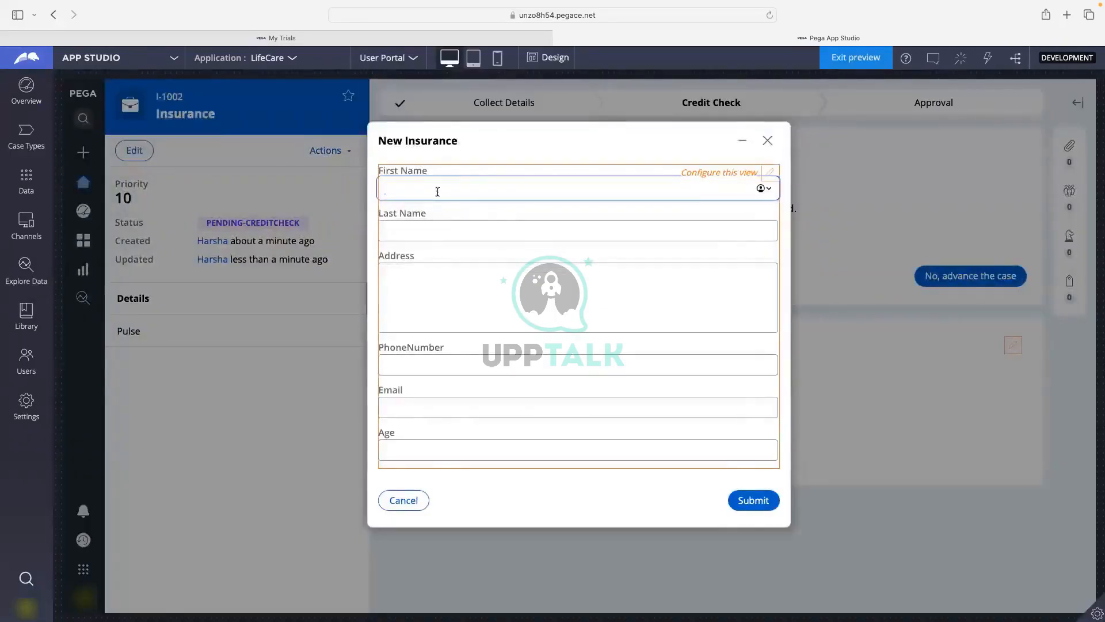
text(fdsfsdf)
click(432, 225)
text(fsdfsdfsd)
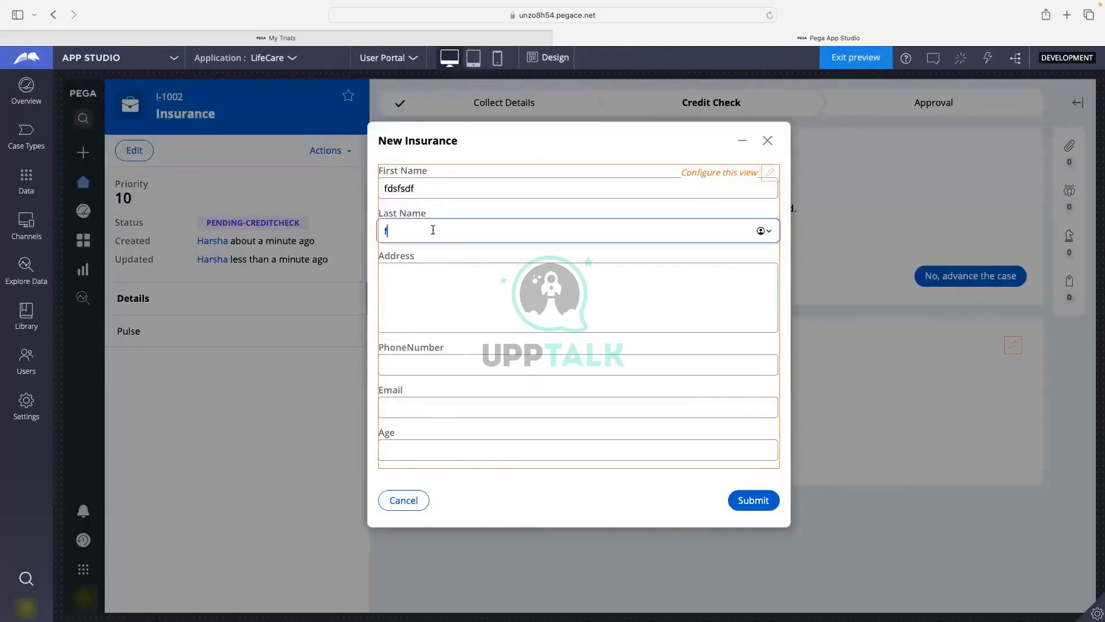
click(458, 277)
text(fsfsfsfsd)
click(450, 365)
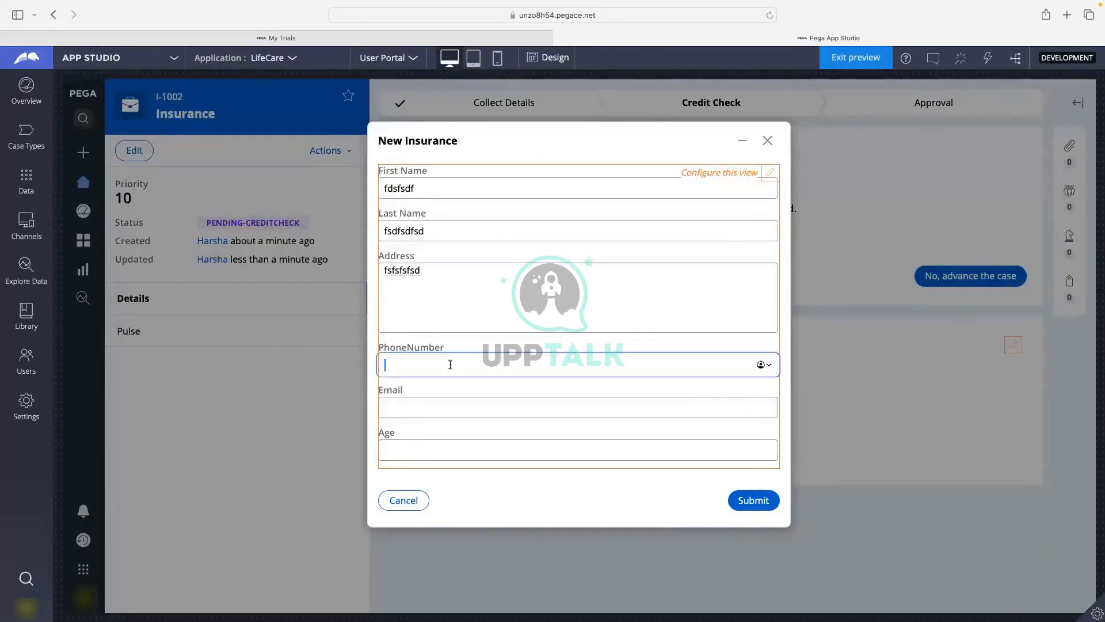
click(440, 407)
text(gfdfd@)
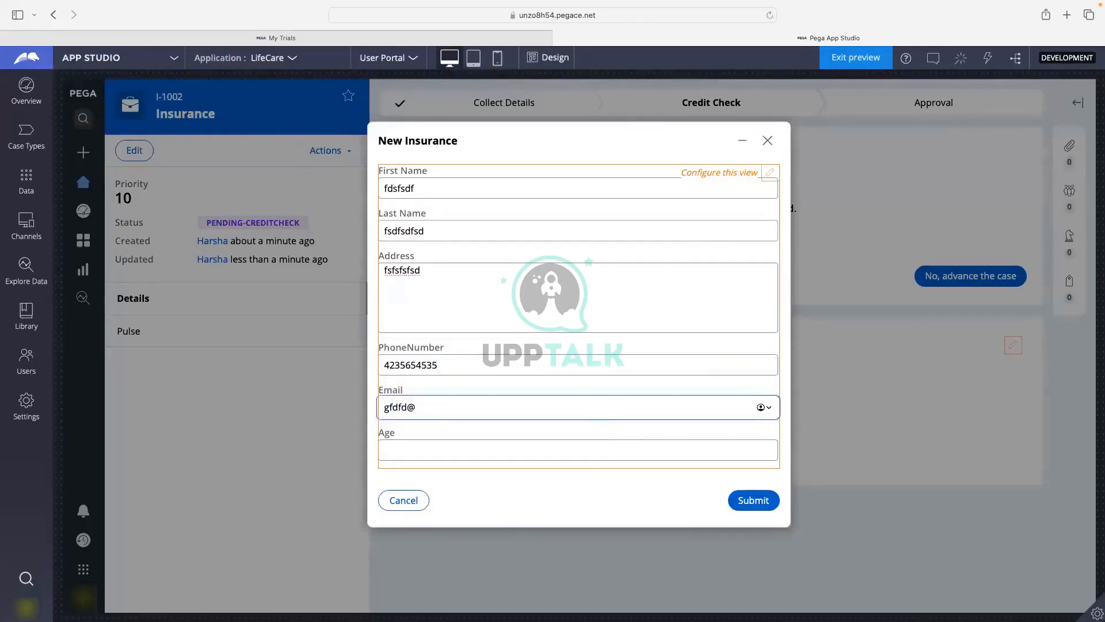
text(gmail.com)
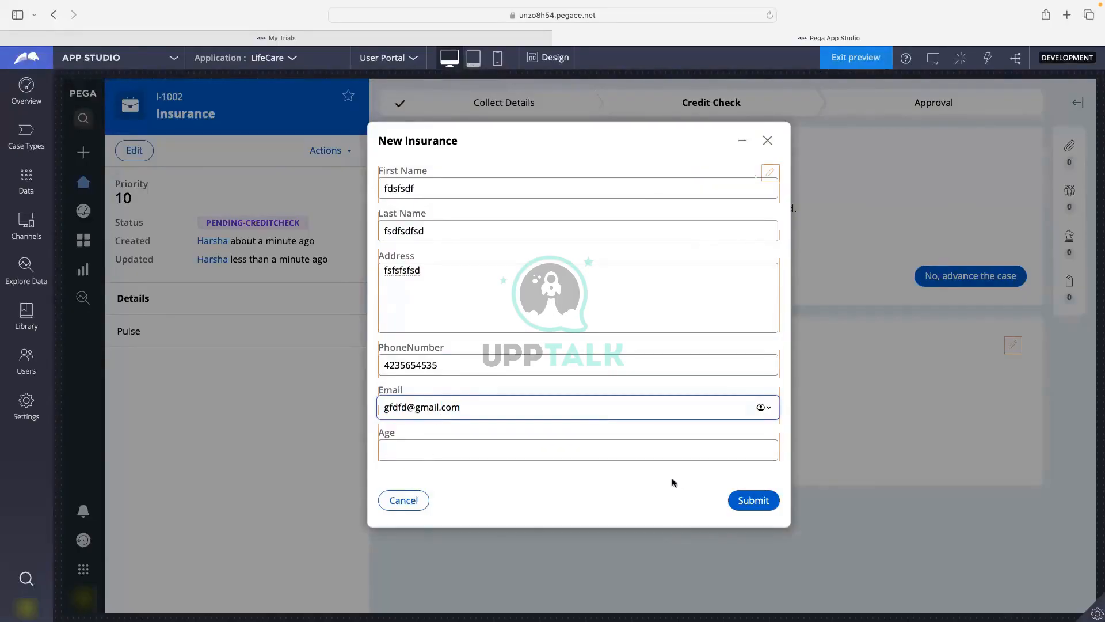
click(747, 499)
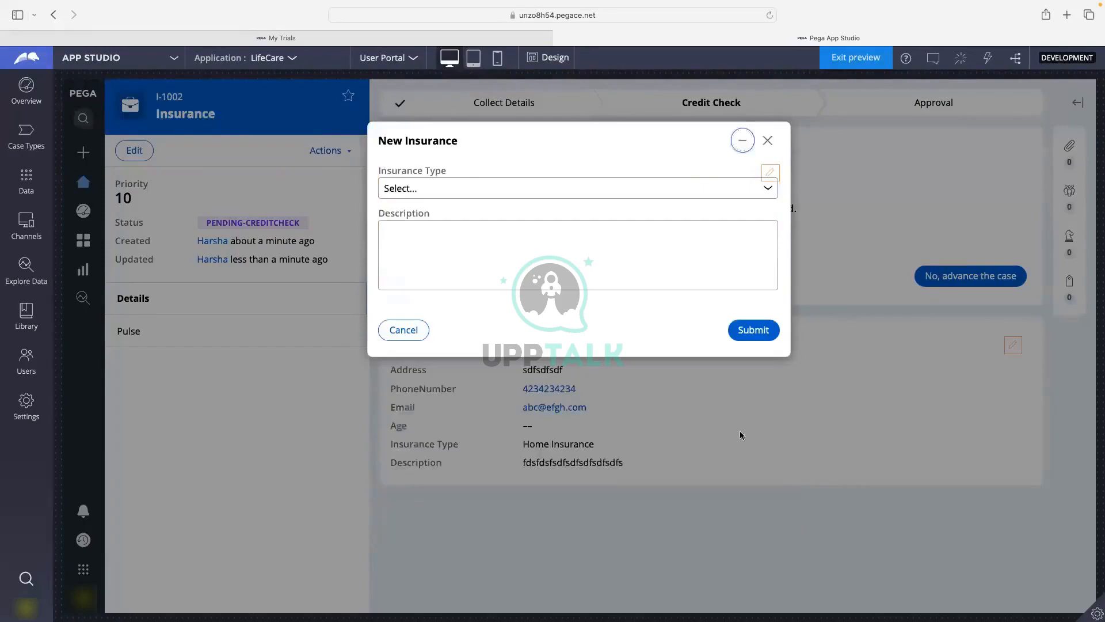
Choose Auto Insurance as the insurance type, enter a description and submit the request.
click(460, 192)
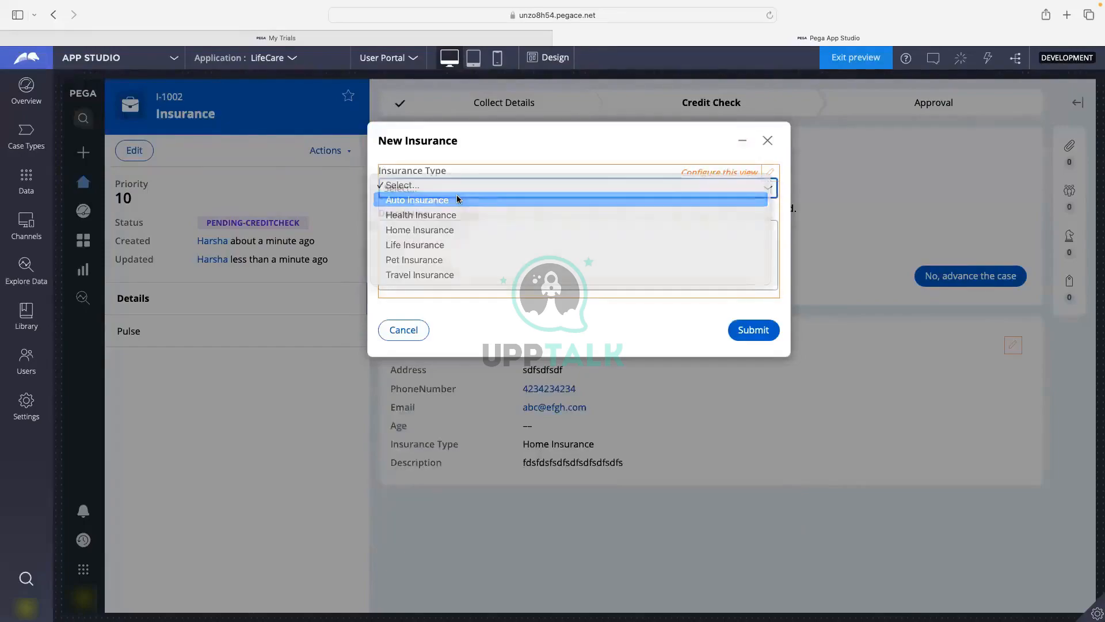
click(459, 199)
click(532, 252)
text(fdsfsdfsf)
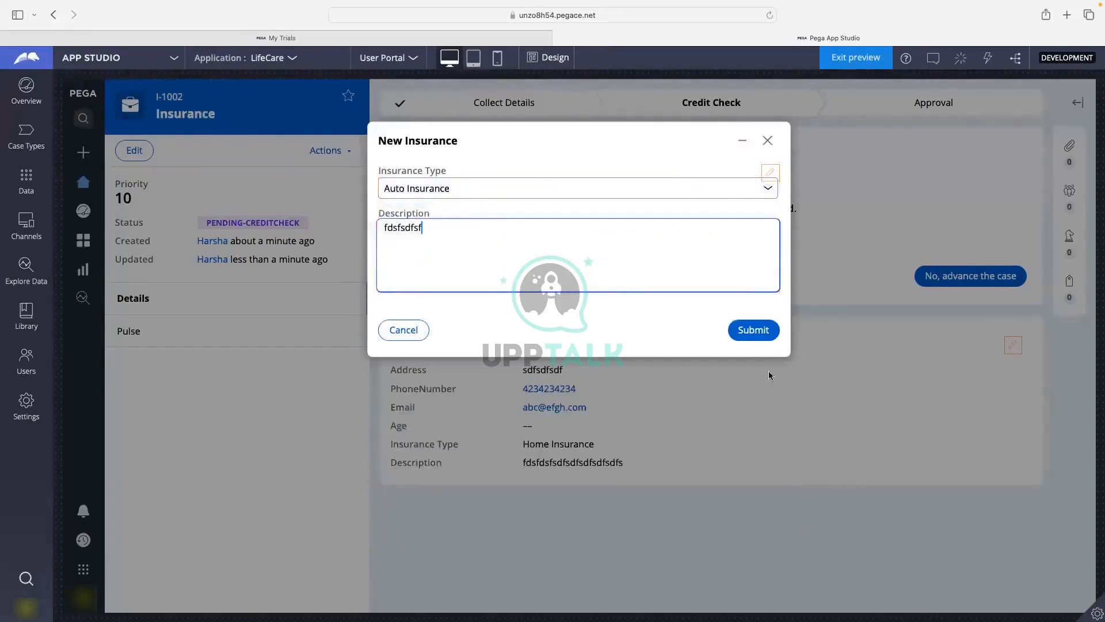
click(745, 332)
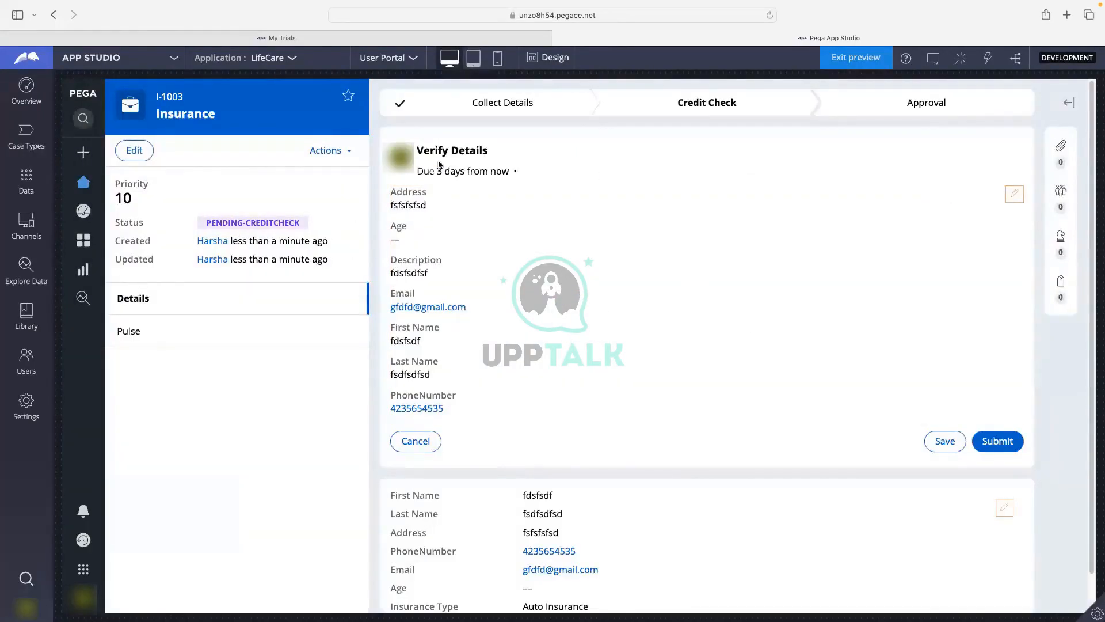
Review the Verify Details entries (address, description, first and last name) and submit them.
drag(420, 150, 489, 150)
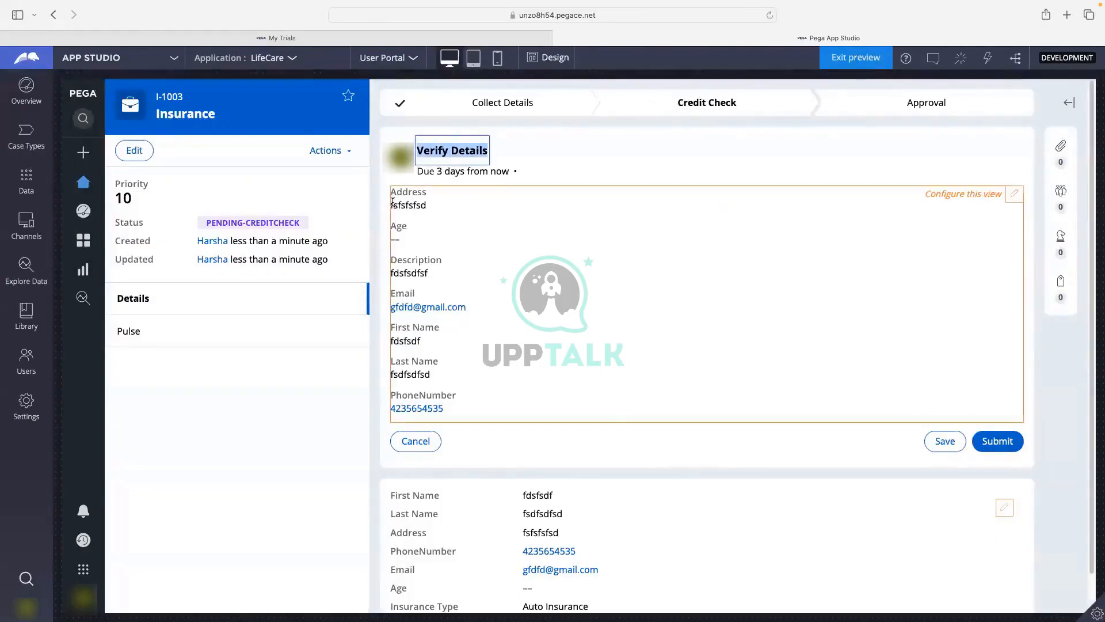
drag(392, 202, 417, 216)
drag(392, 274, 437, 274)
drag(393, 342, 429, 342)
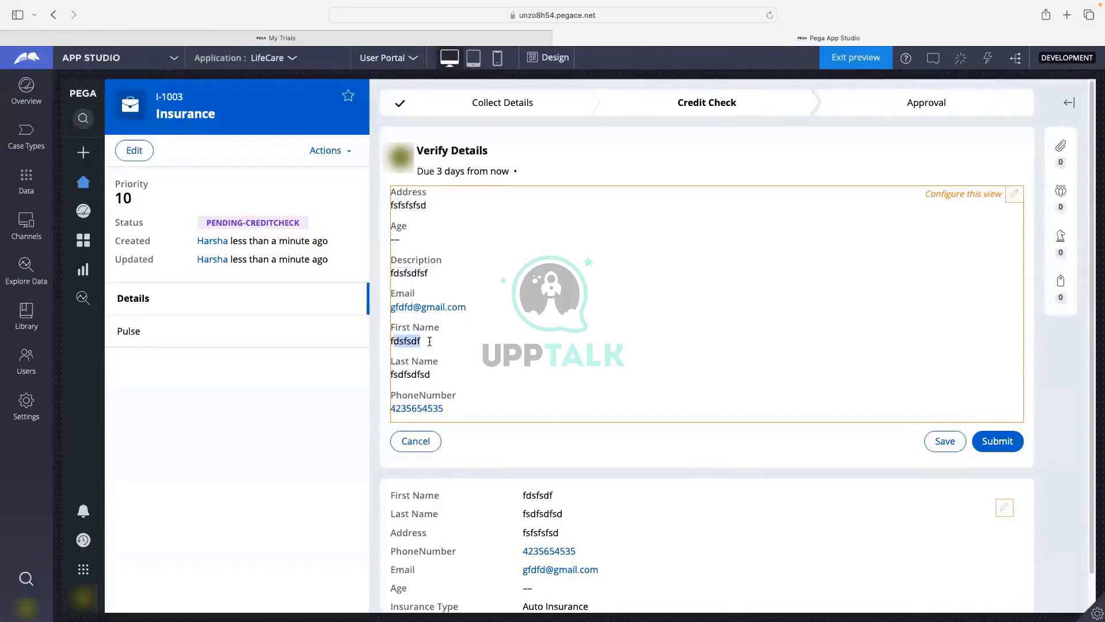
drag(393, 376, 436, 377)
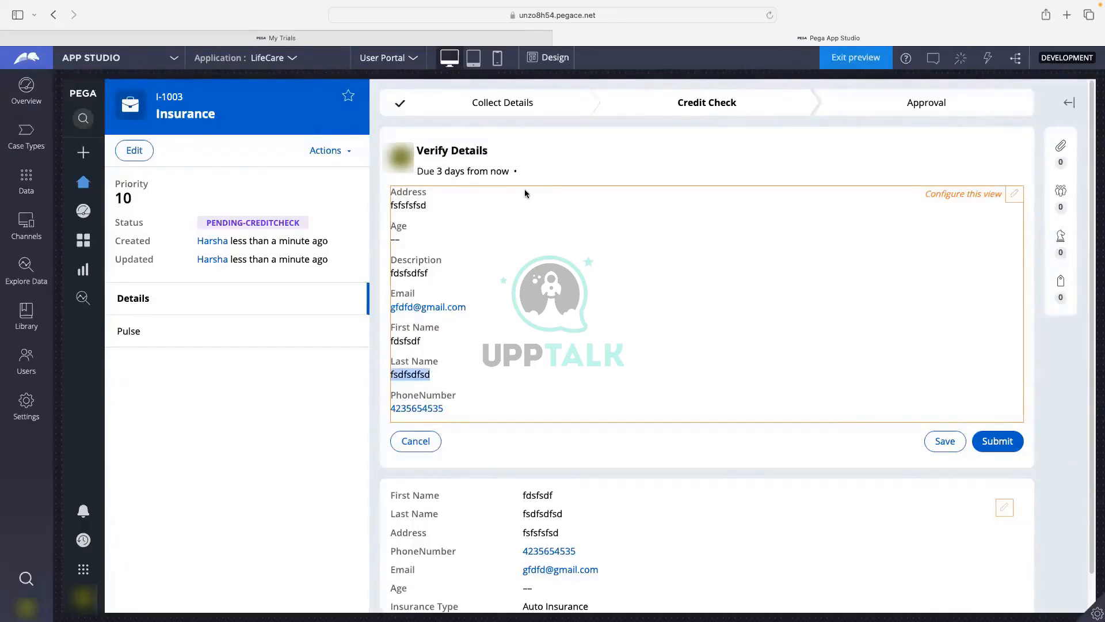
scroll(506, 266, down, 2)
scroll(505, 266, up, 2)
click(1020, 448)
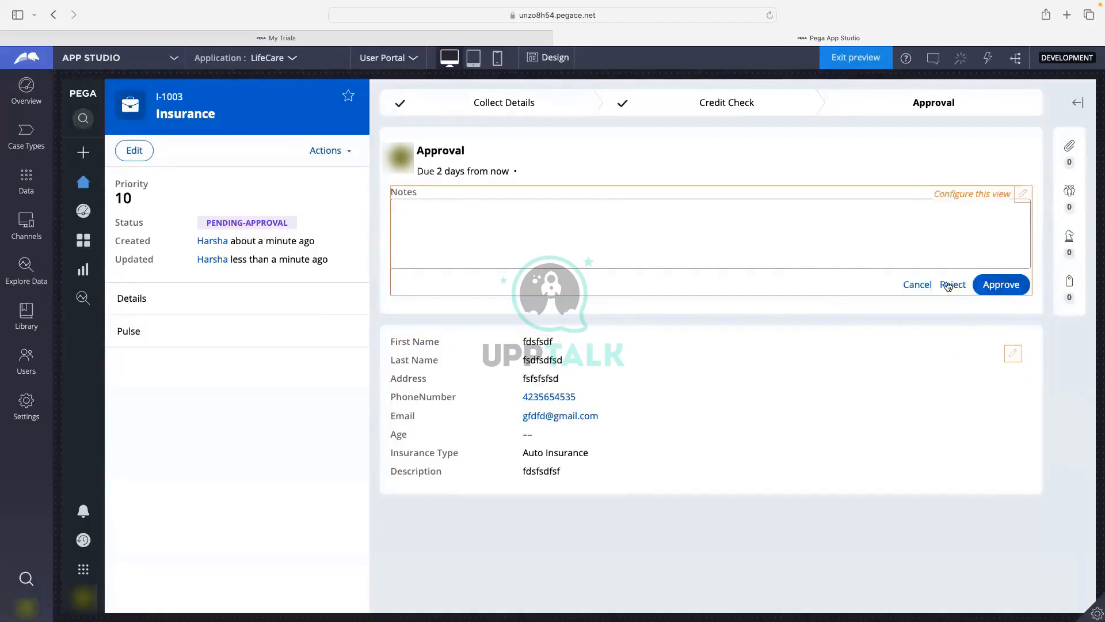
Approve the insurance case and return to the Case Types list.
click(997, 287)
click(996, 286)
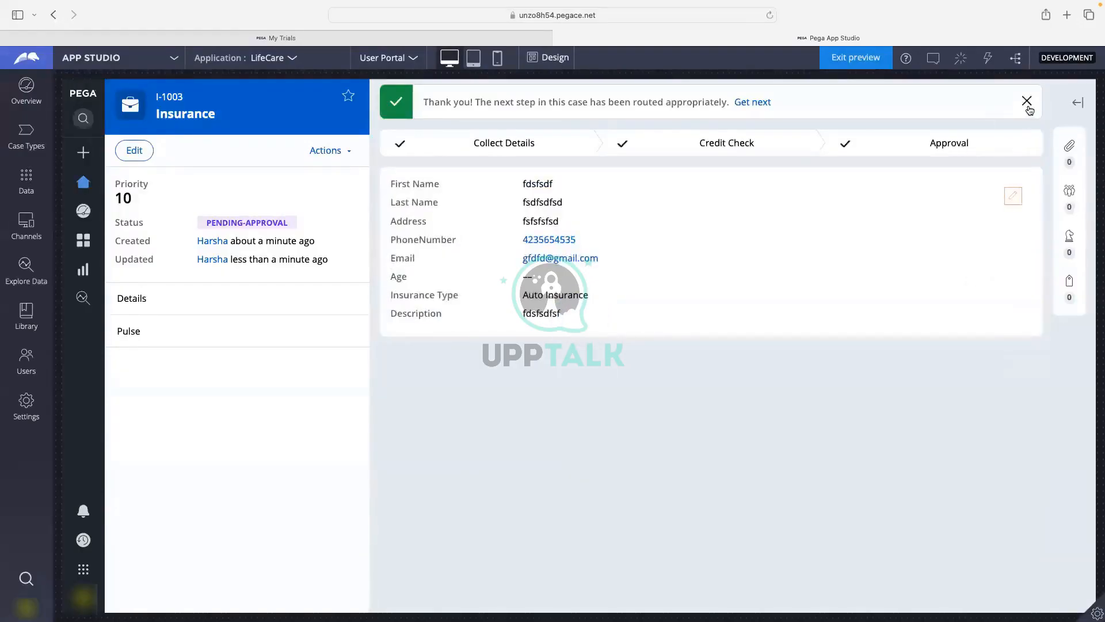
click(24, 136)
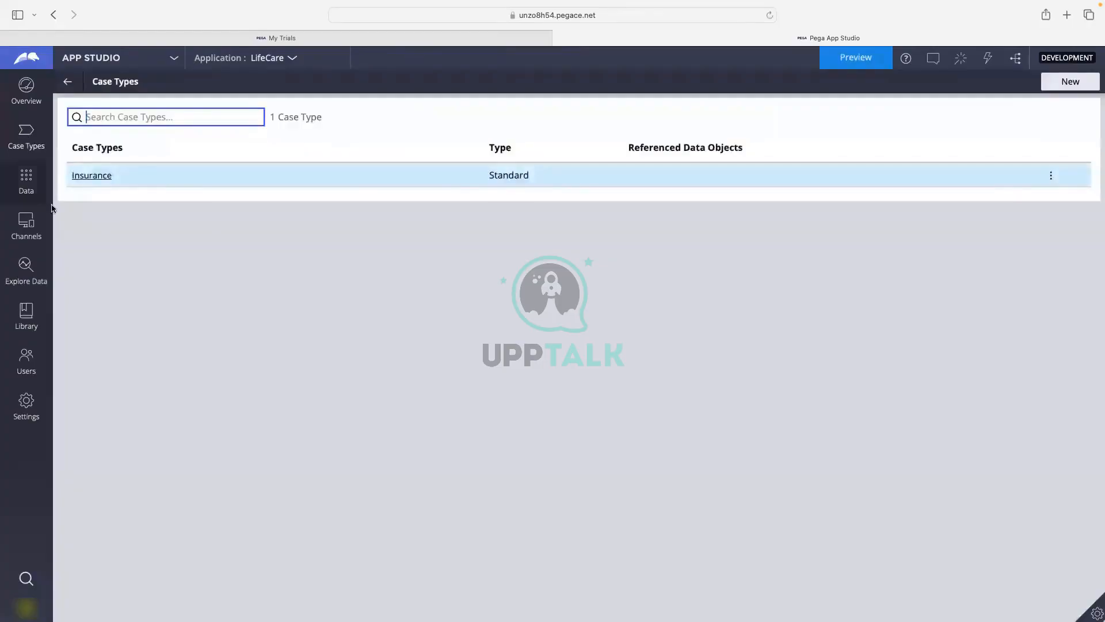
Open the Insurance case type's lifecycle, then switch from App Studio to Dev Studio.
click(88, 176)
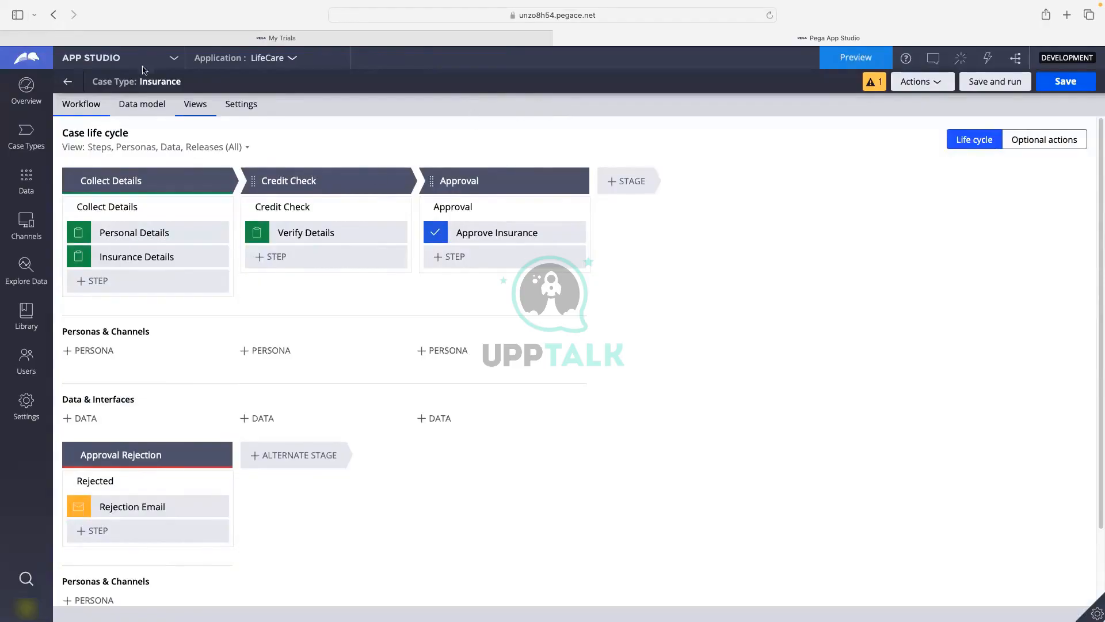
click(90, 60)
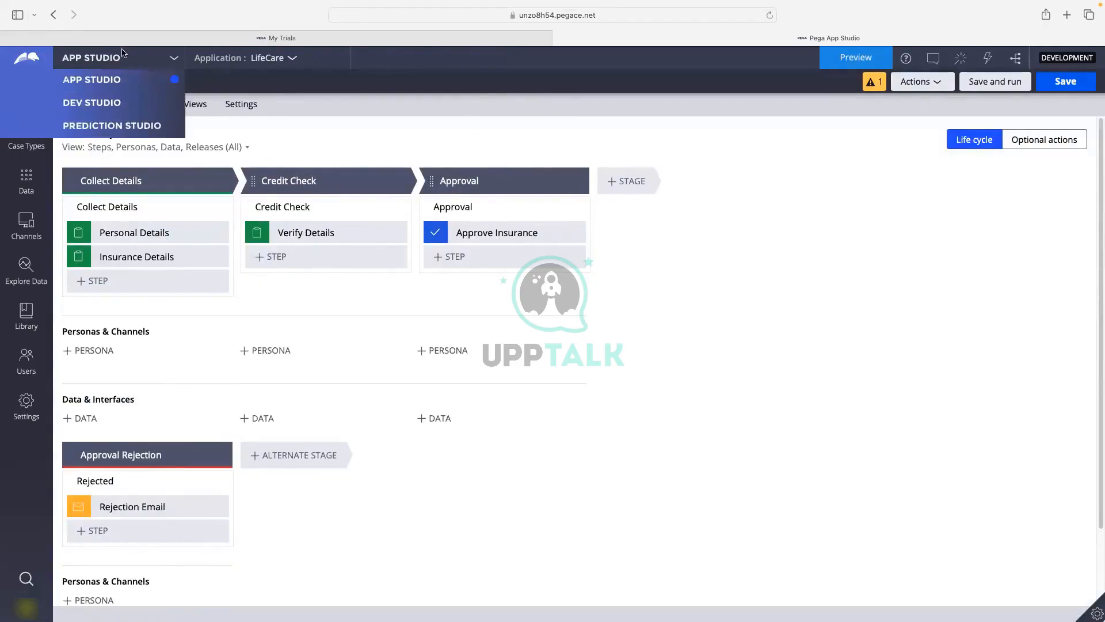
click(105, 104)
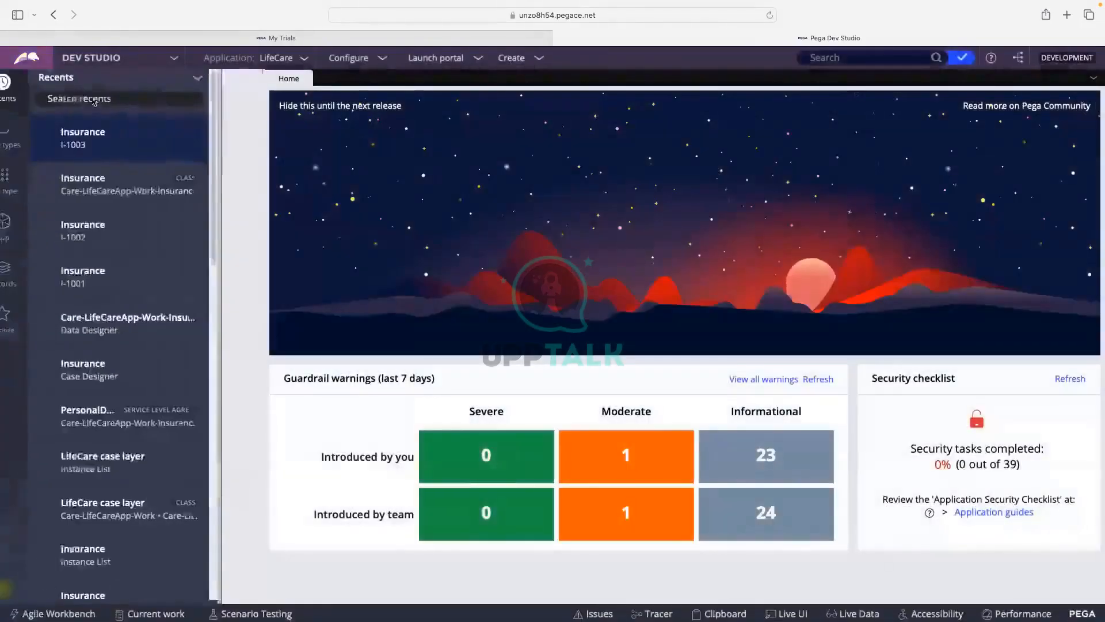
Filter App Explorer to Care-LifeCareApp-Work-Insurance and list its Data Model properties.
click(26, 229)
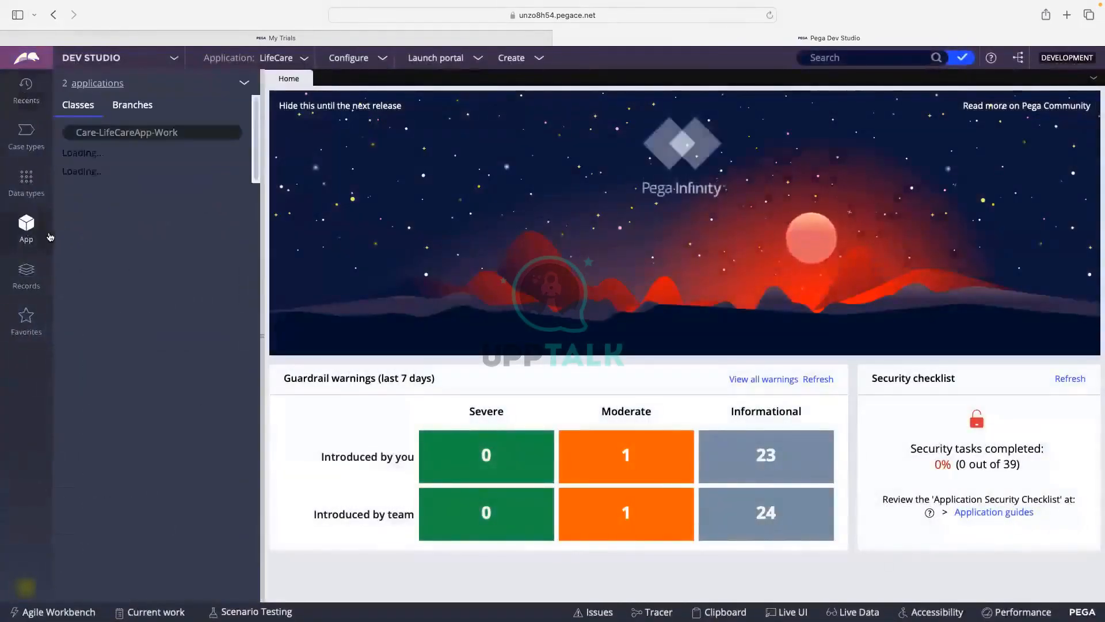
click(187, 132)
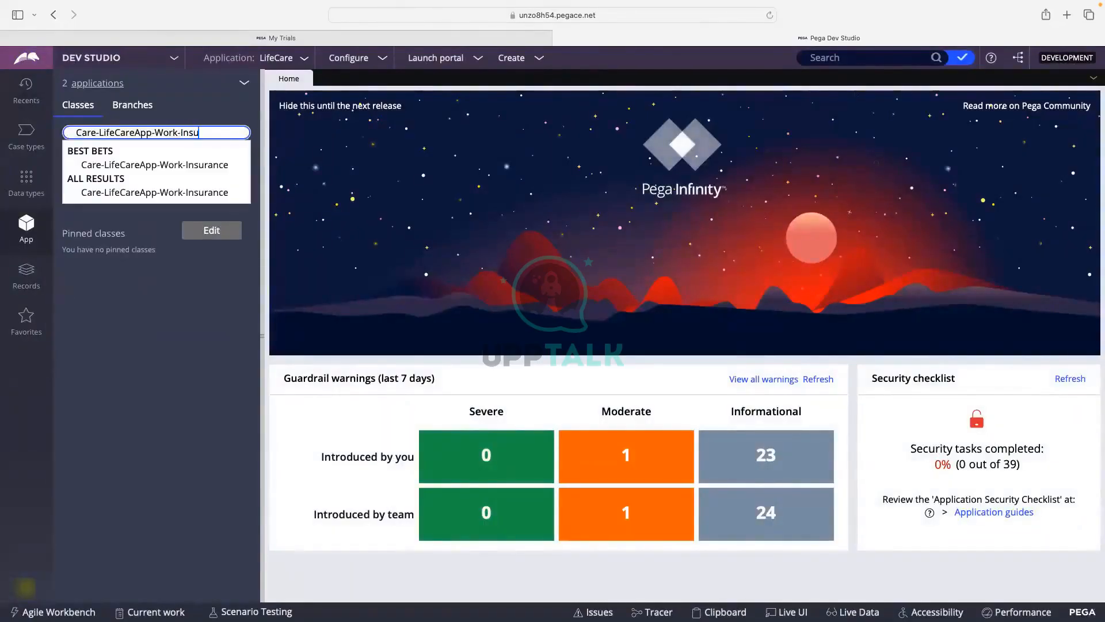
click(179, 165)
triple_click(113, 133)
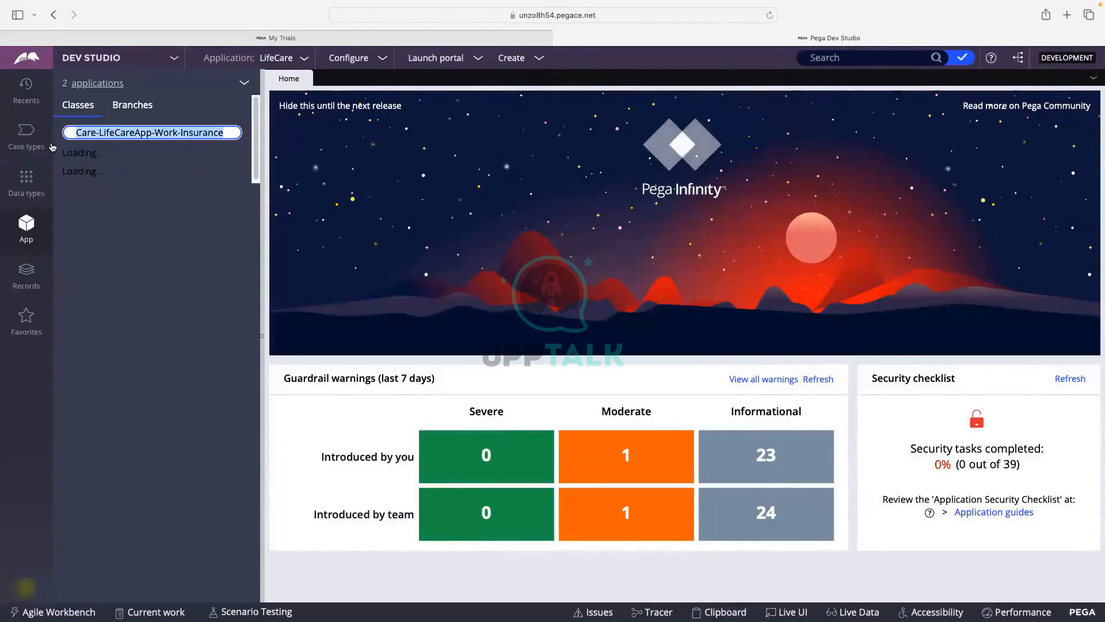
click(237, 132)
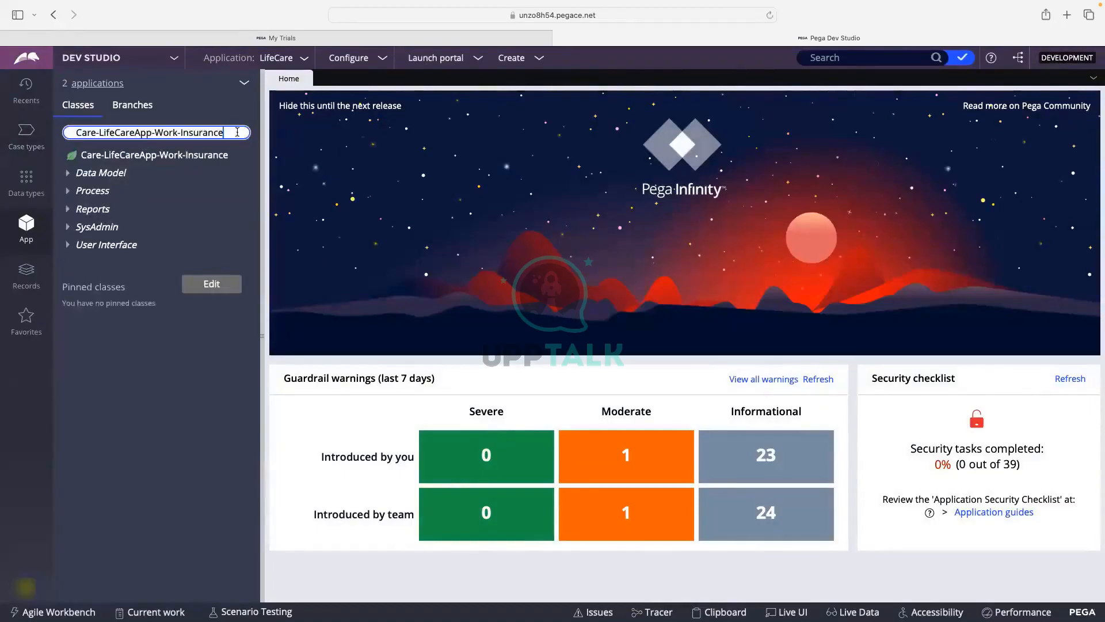
click(68, 175)
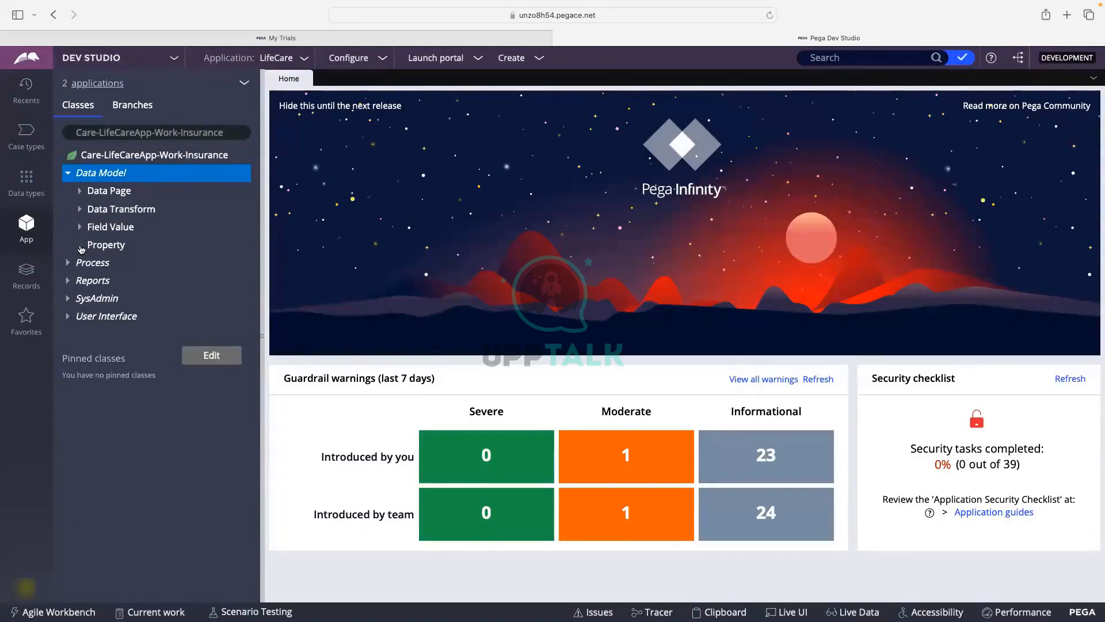
click(80, 246)
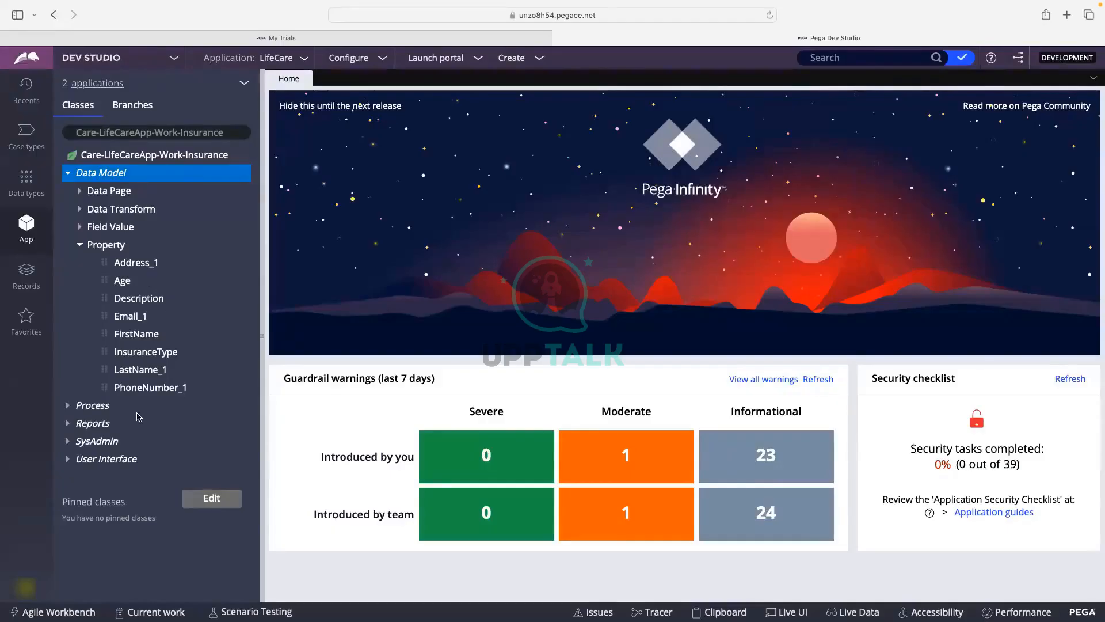
Expand Process > Case Type to reveal pyDefault, then open the Insurance case type.
click(68, 406)
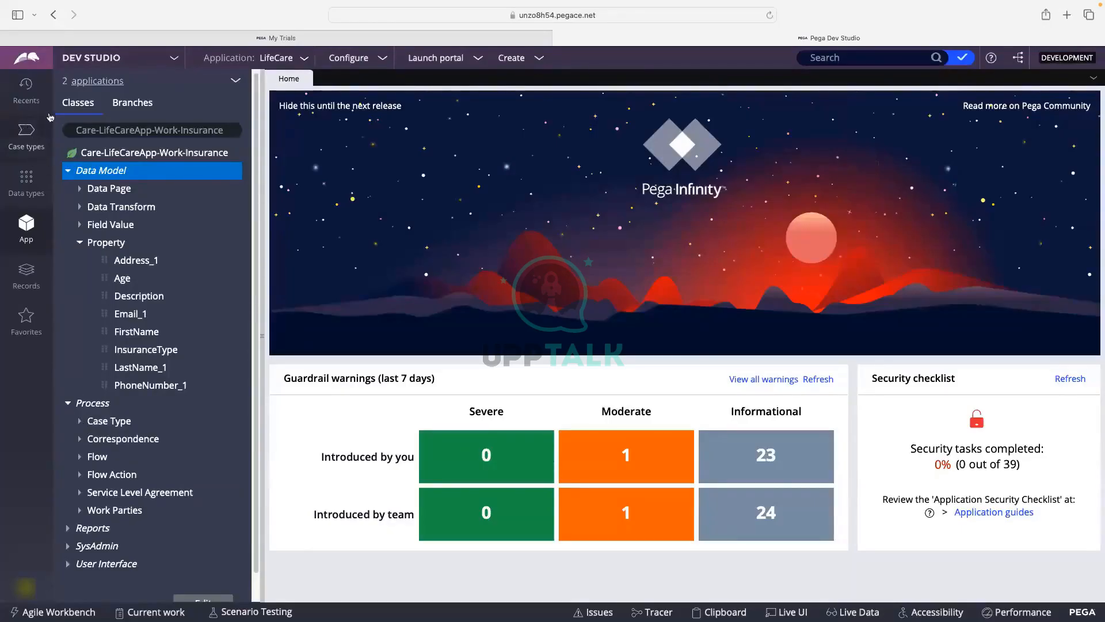
scroll(97, 422, down, 2)
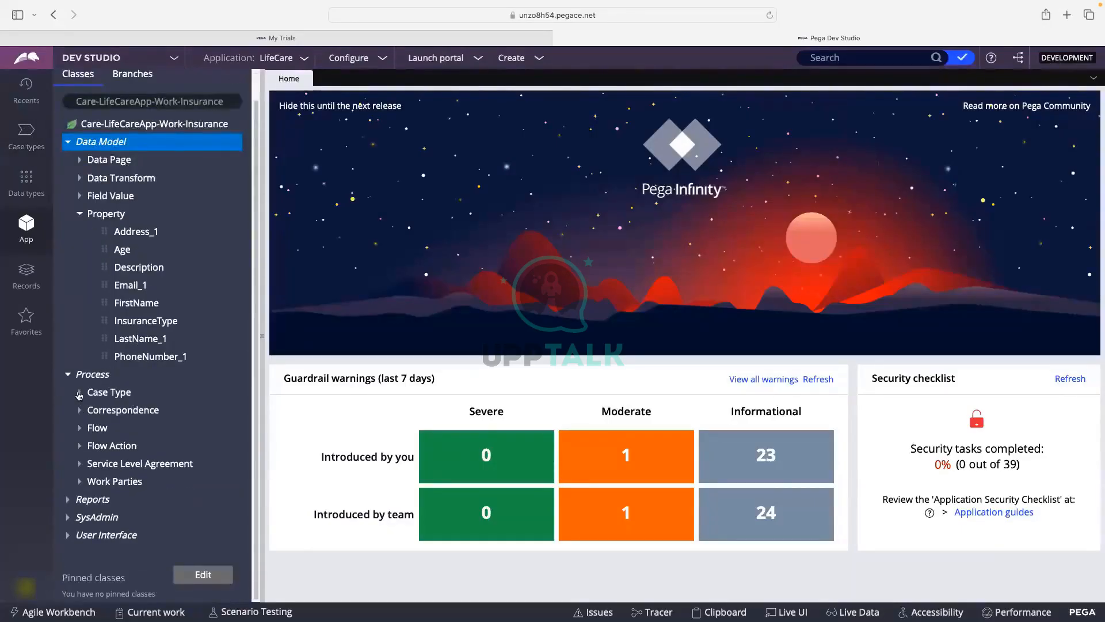
click(80, 393)
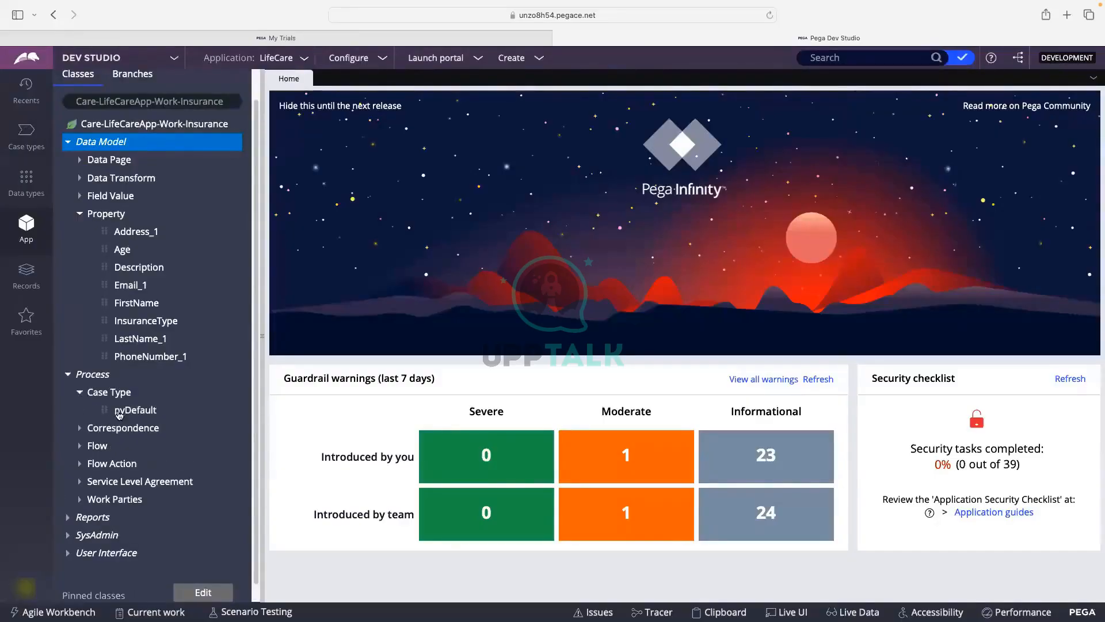
click(26, 133)
click(125, 127)
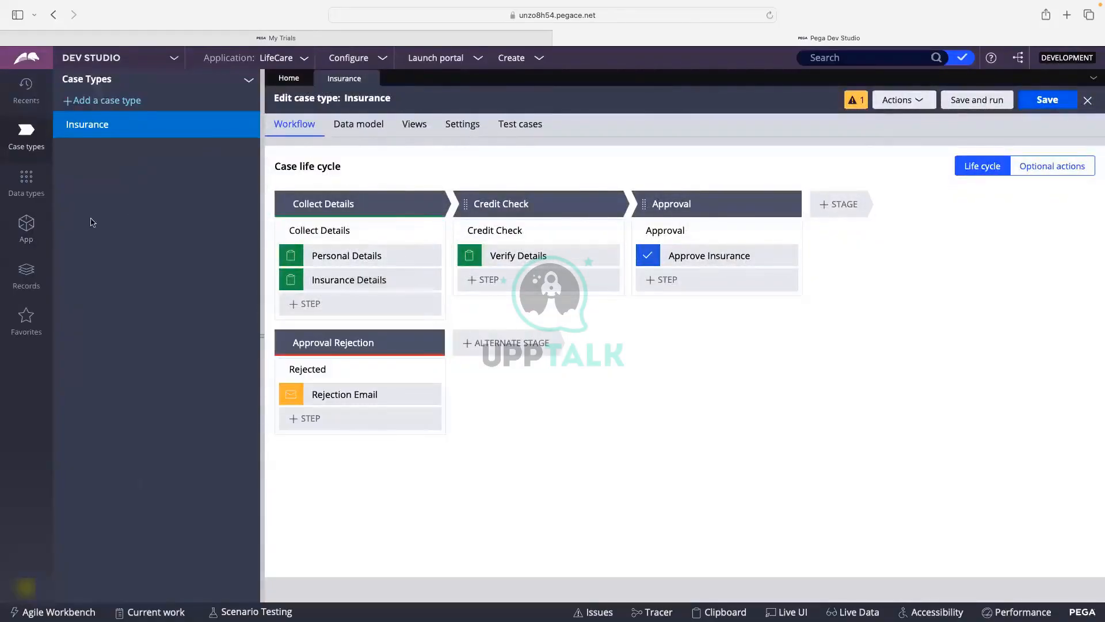
Open the pyDefault case type rule and review the Collect Details, Credit Check and Approval stages.
click(27, 227)
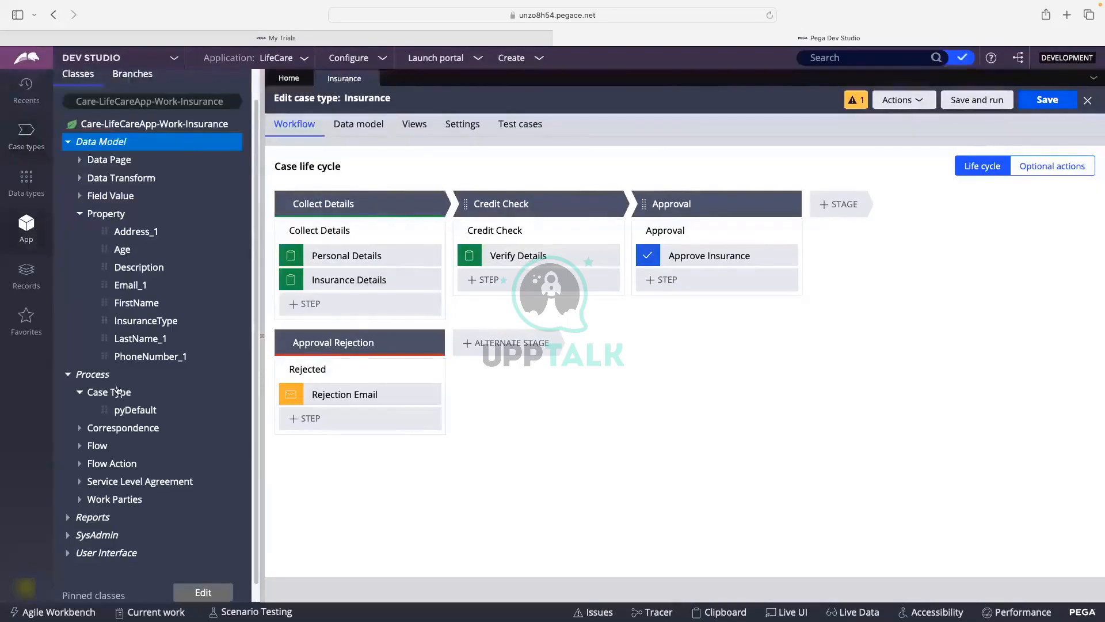
click(127, 411)
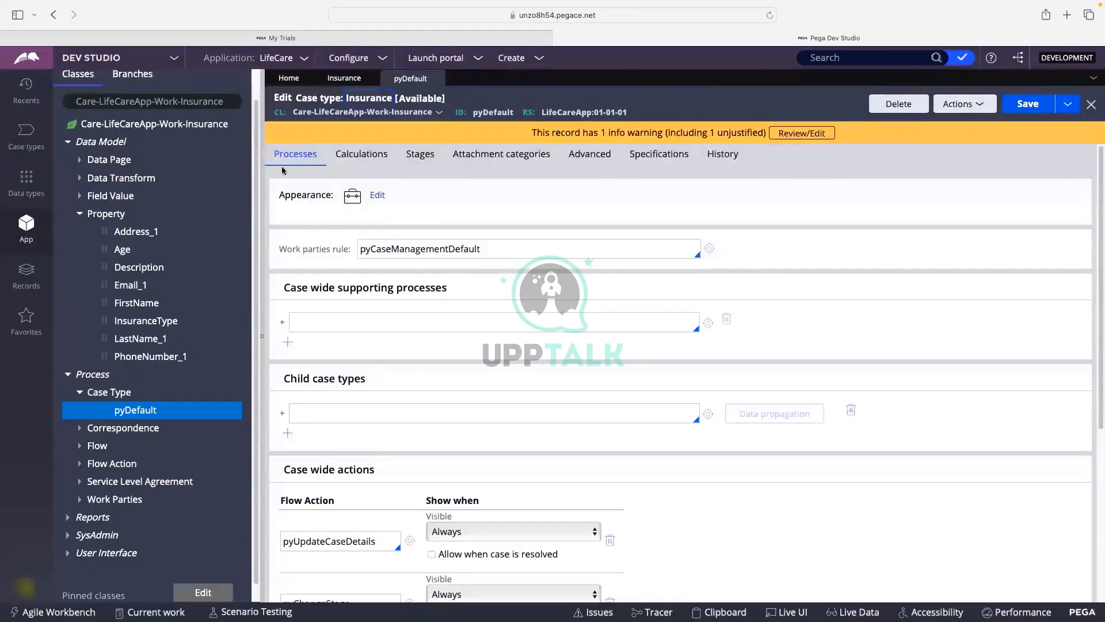
scroll(340, 184, down, 5)
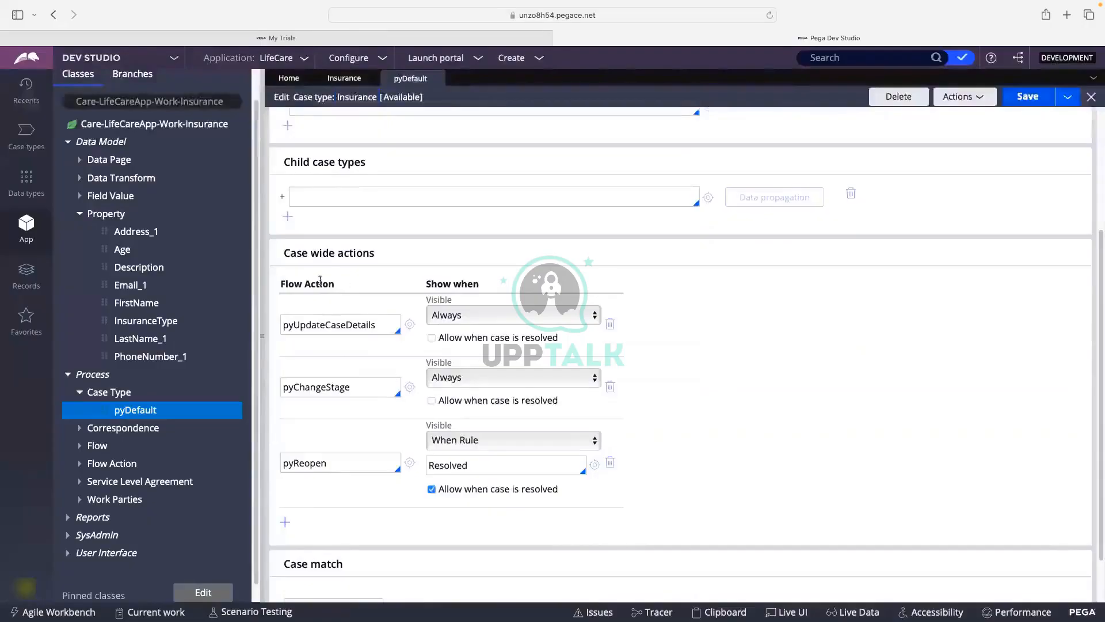
scroll(320, 280, up, 5)
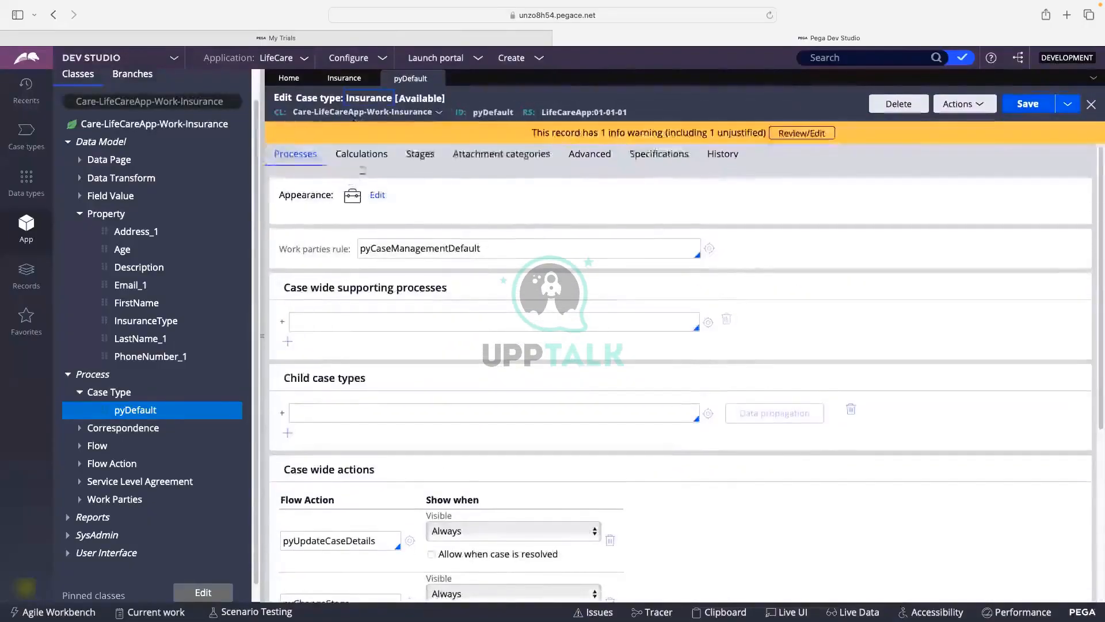
click(420, 154)
click(333, 246)
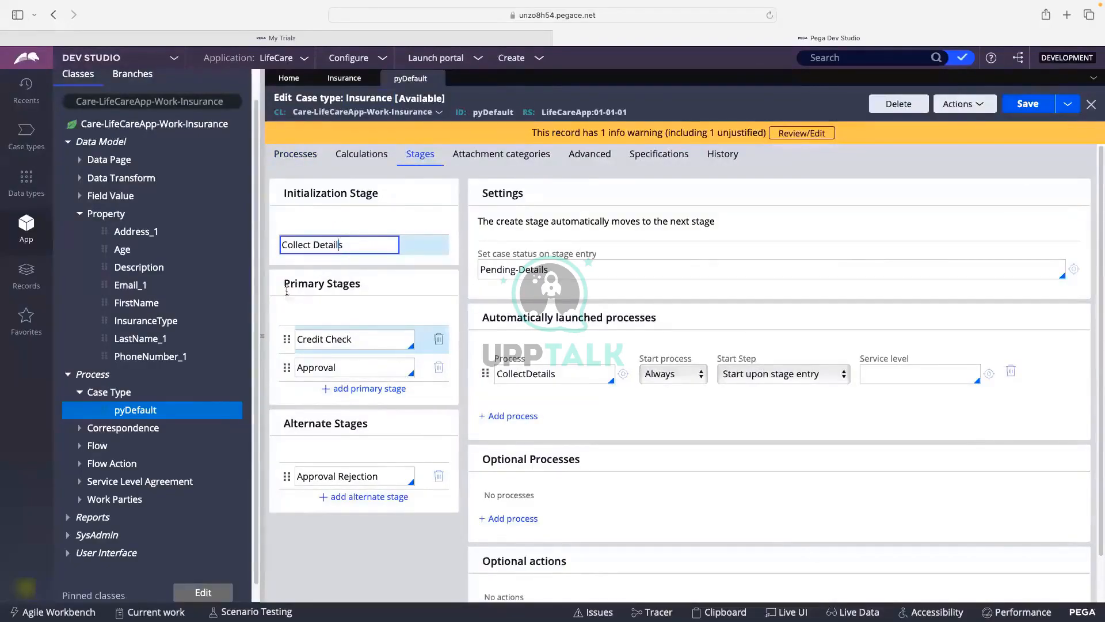
click(362, 338)
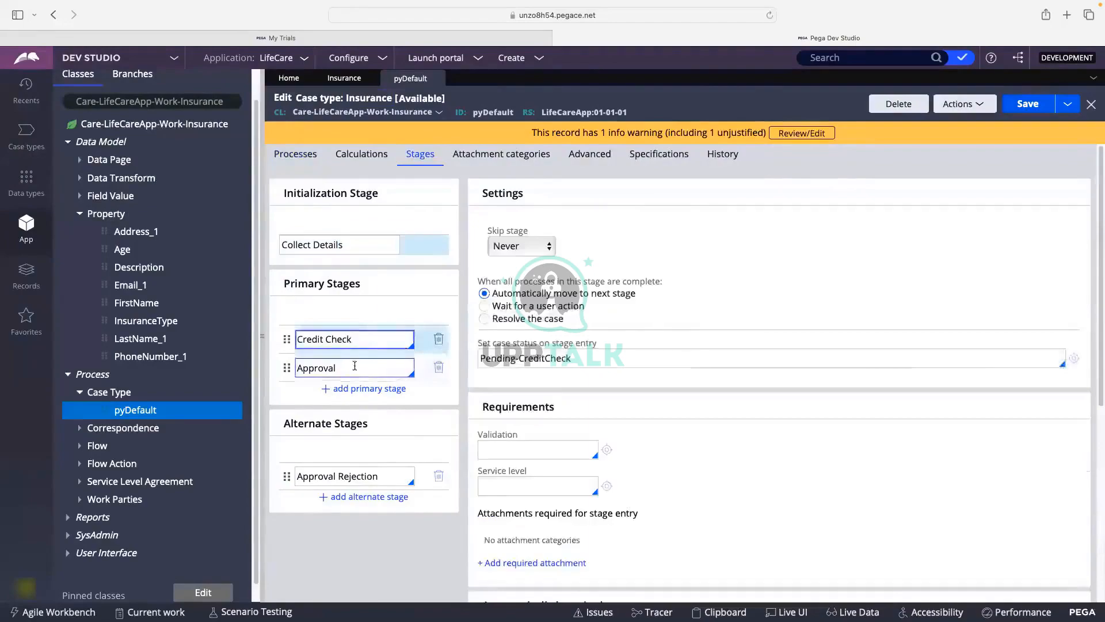
click(351, 366)
Check the Approval stage's Pending-Approval status, service level and Approval_Flow process, then return to the life cycle.
scroll(355, 366, down, 1)
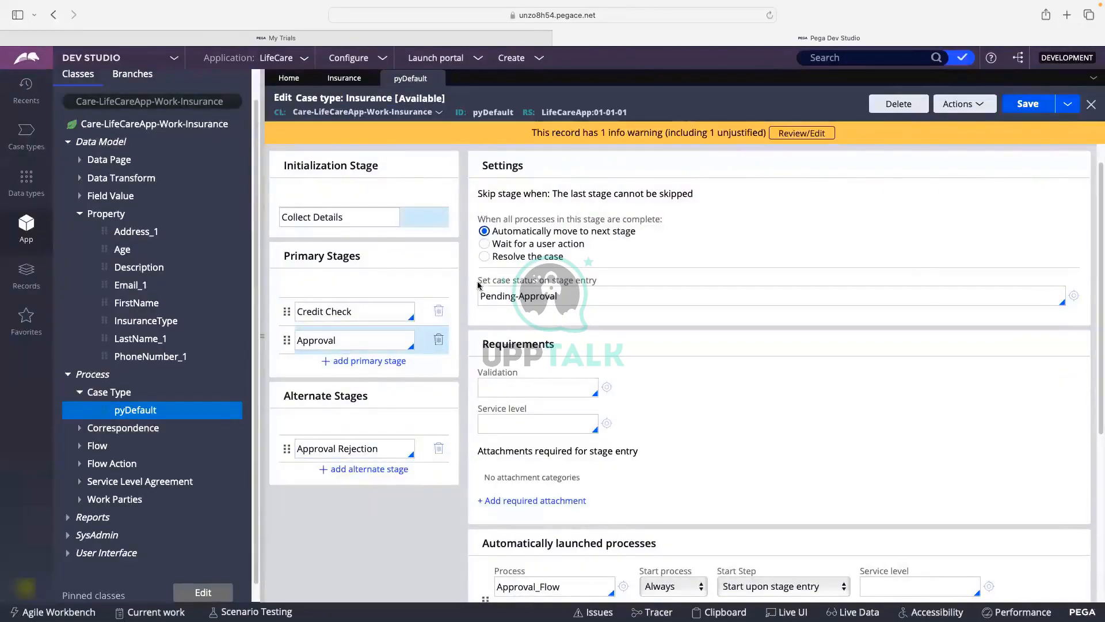
click(561, 296)
scroll(561, 295, down, 1)
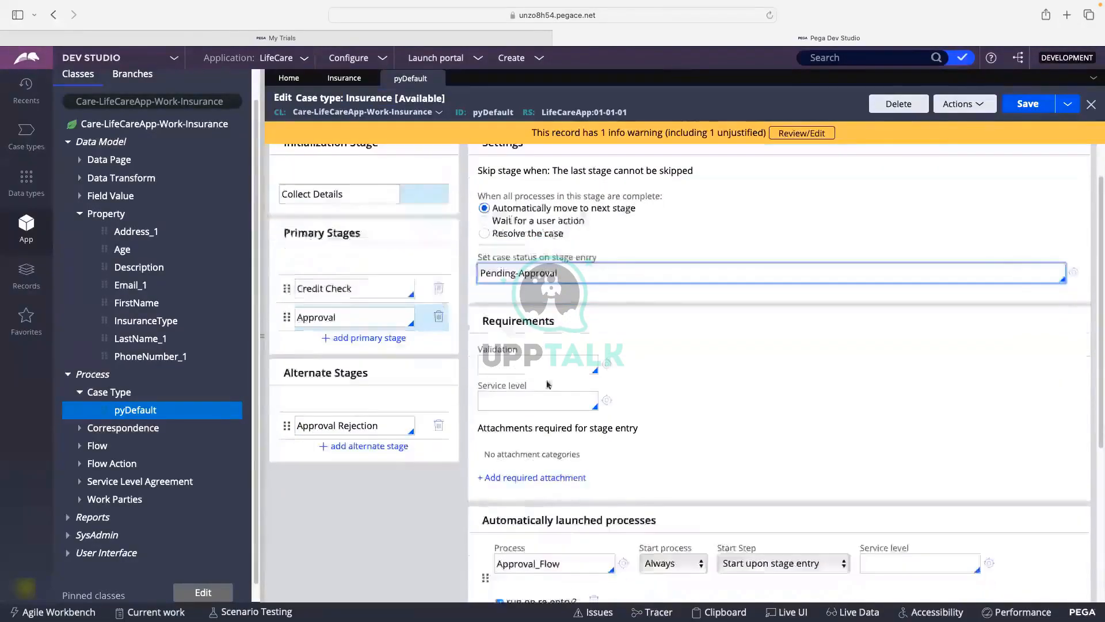
click(510, 397)
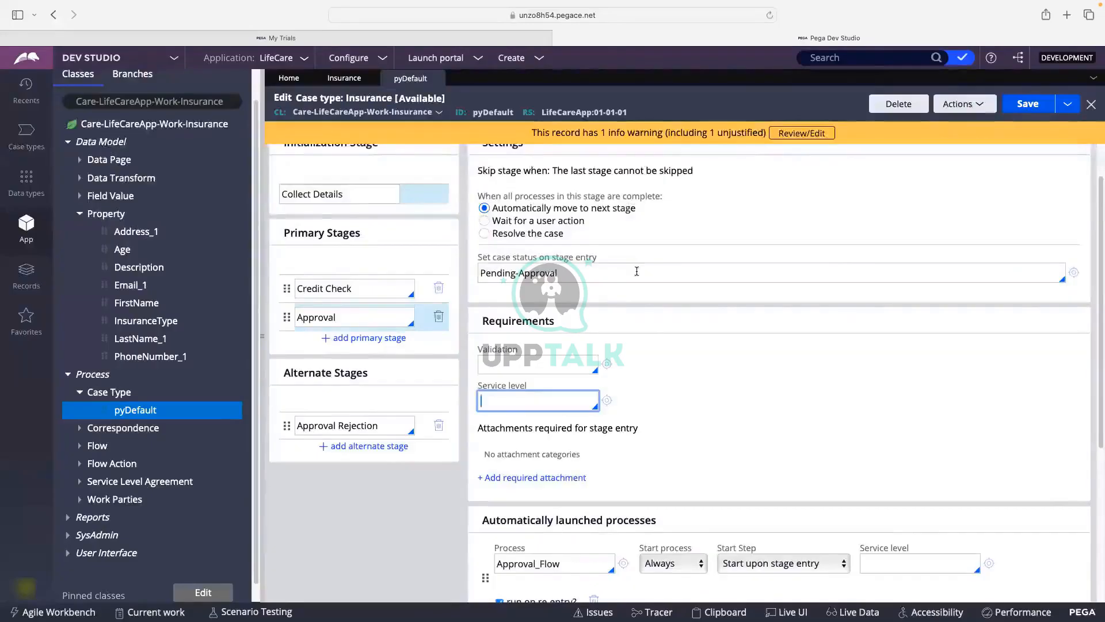
scroll(630, 269, down, 1)
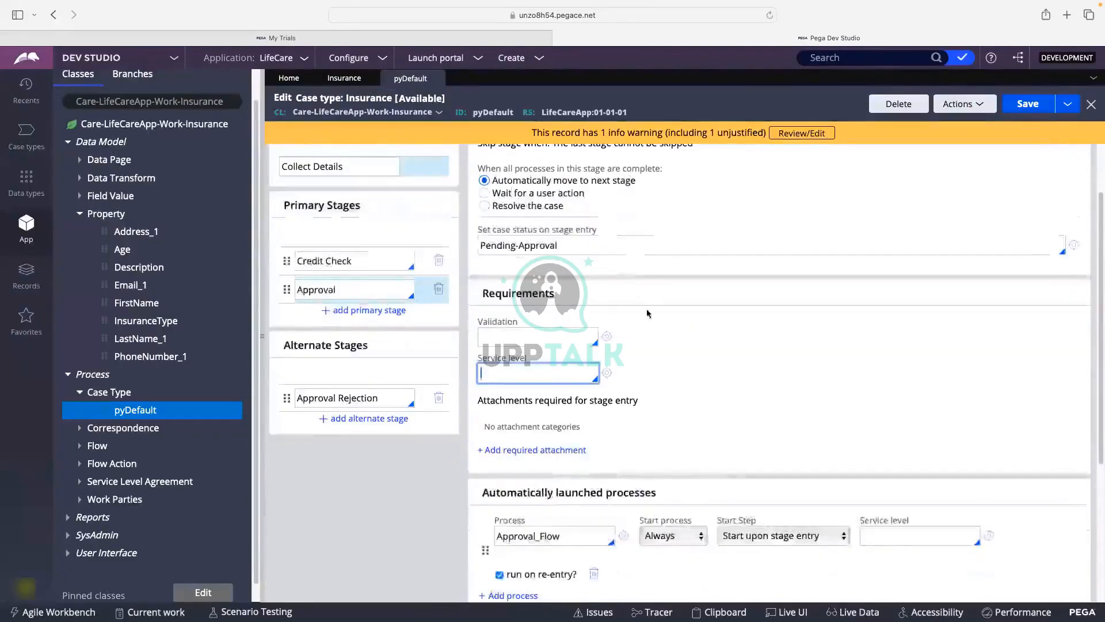
scroll(575, 282, down, 5)
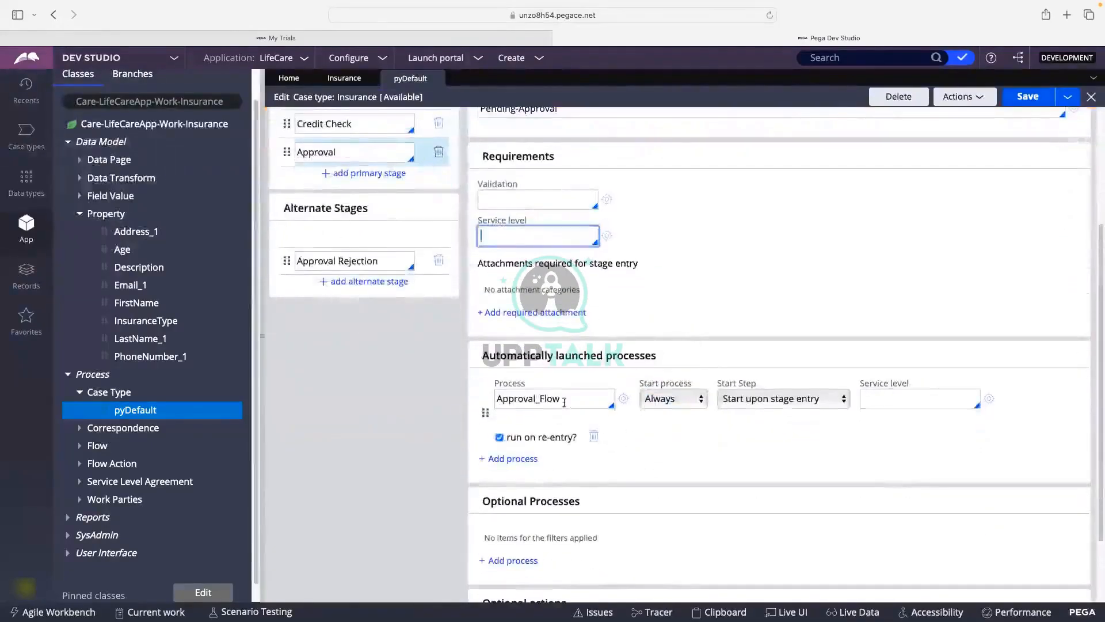
click(546, 405)
drag(561, 401, 513, 405)
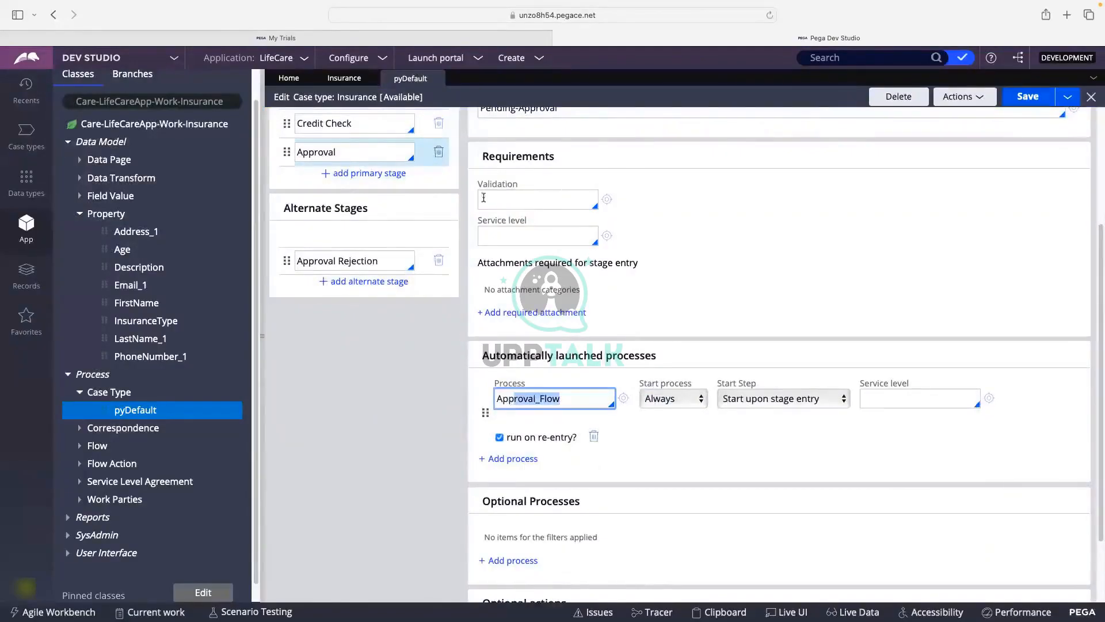
click(344, 78)
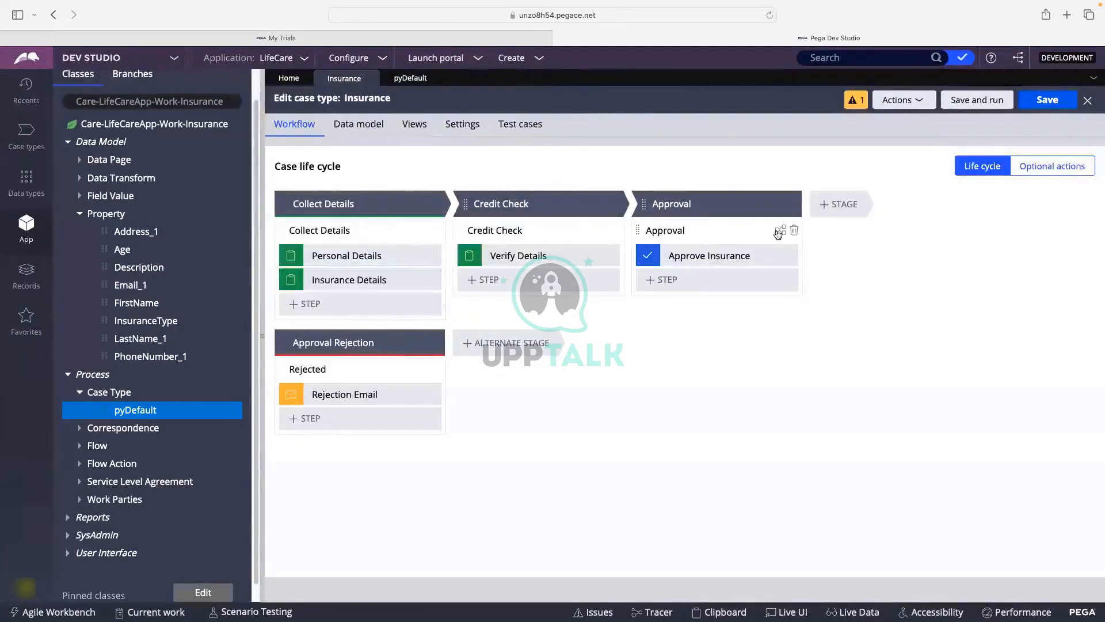
Inspect the Approval stage's Approval_Flow diagram and record, then close its tab.
click(778, 233)
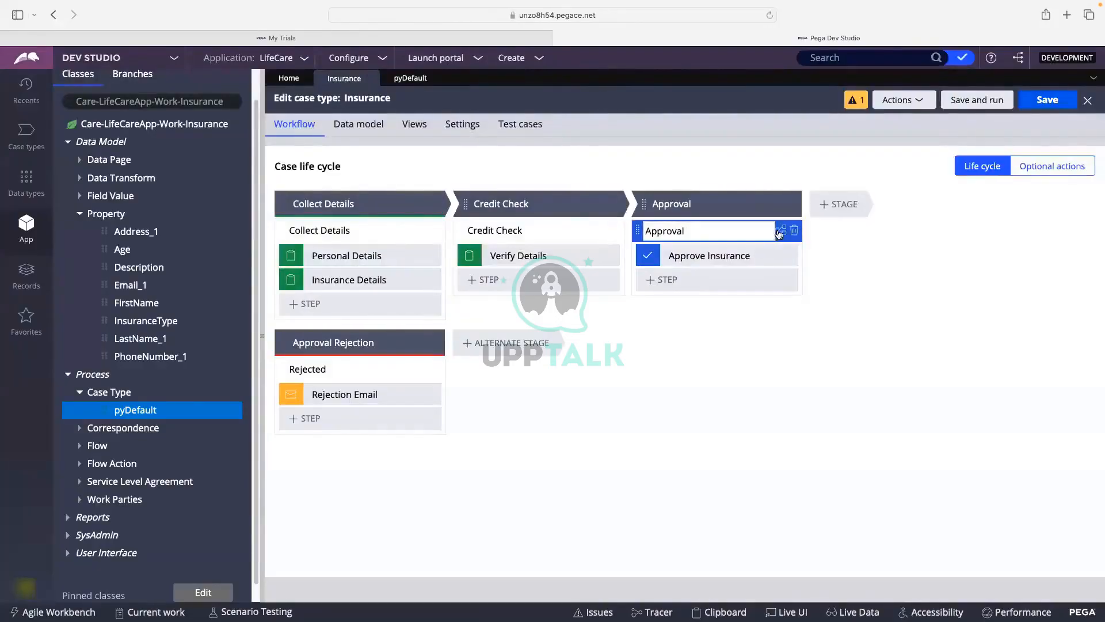
click(780, 232)
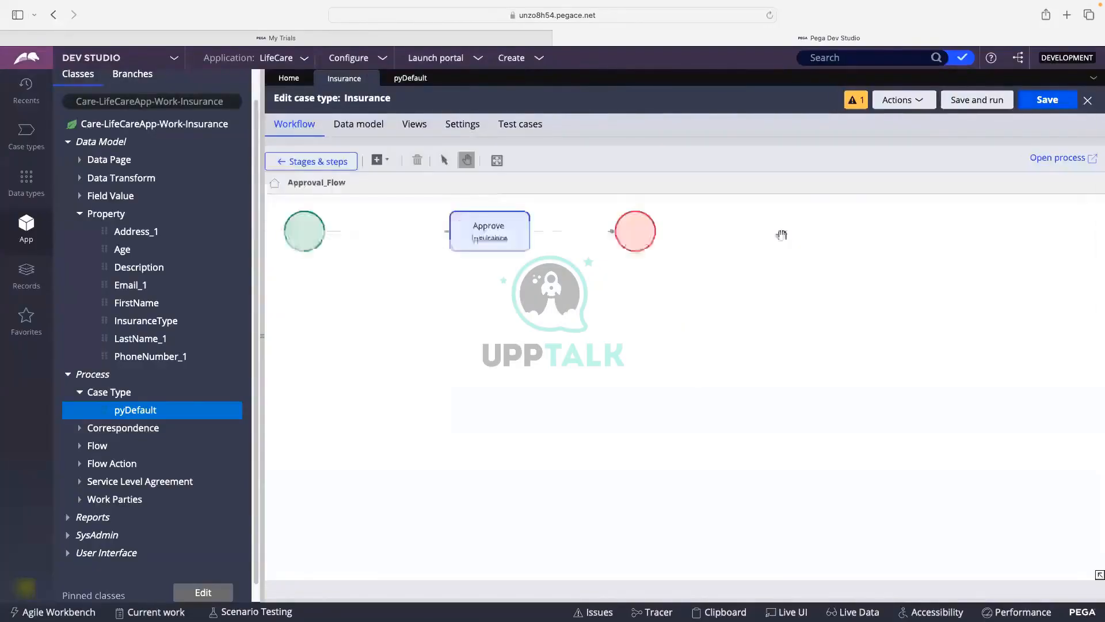
click(417, 255)
click(410, 78)
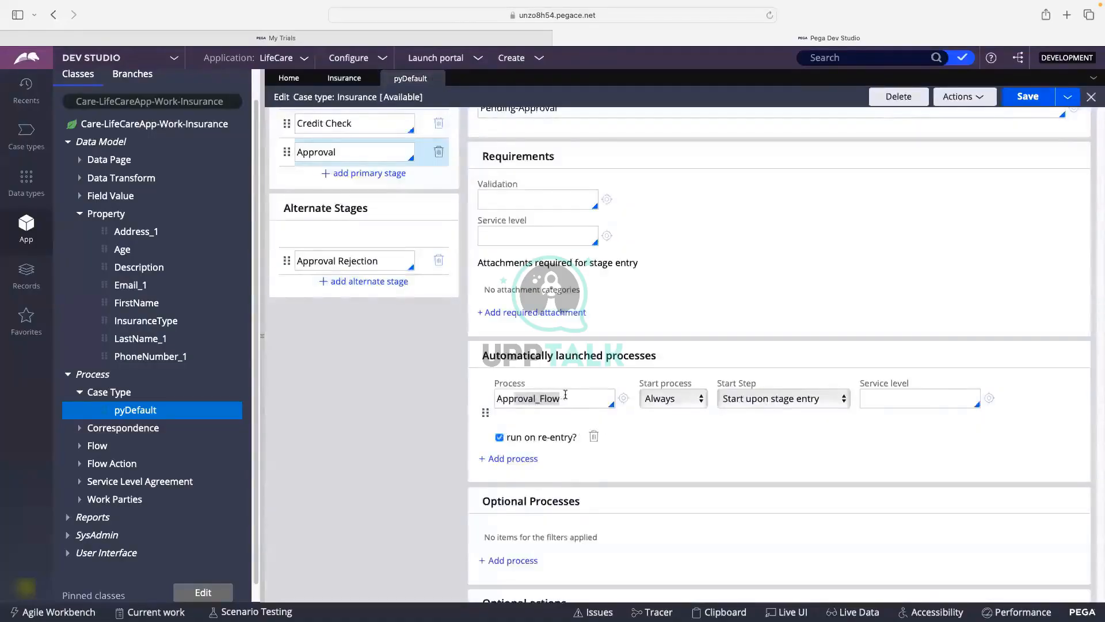
click(613, 397)
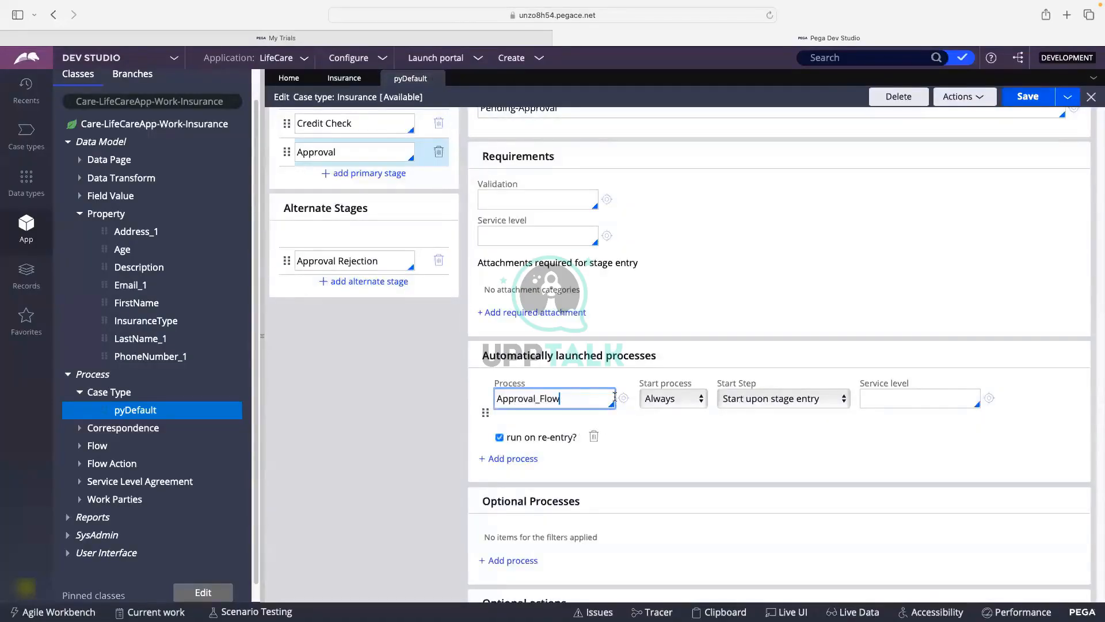
click(621, 400)
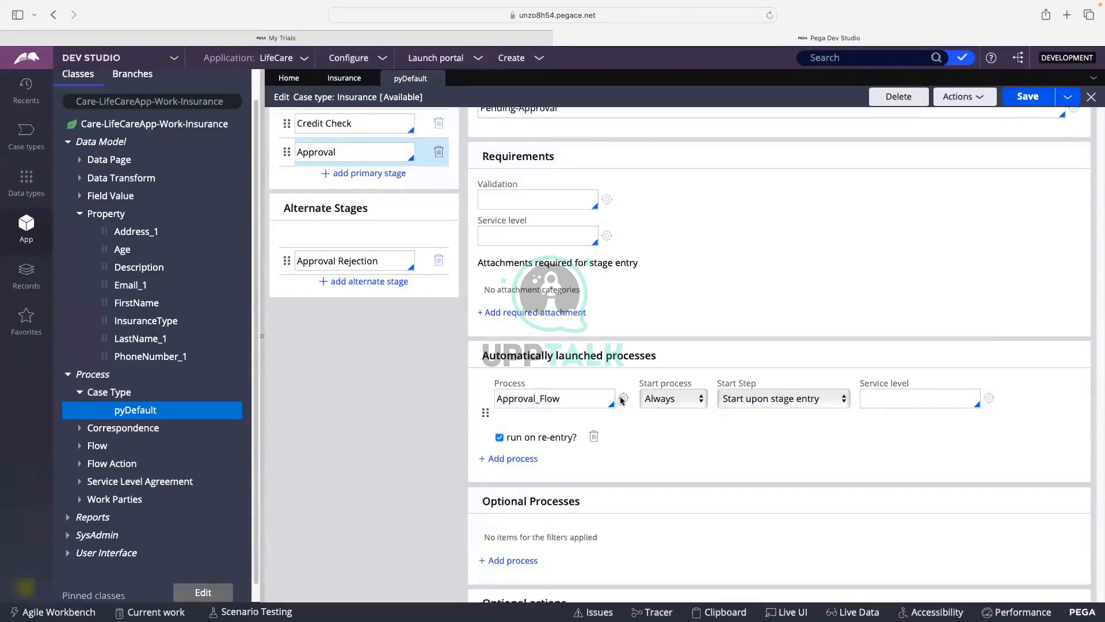
click(622, 398)
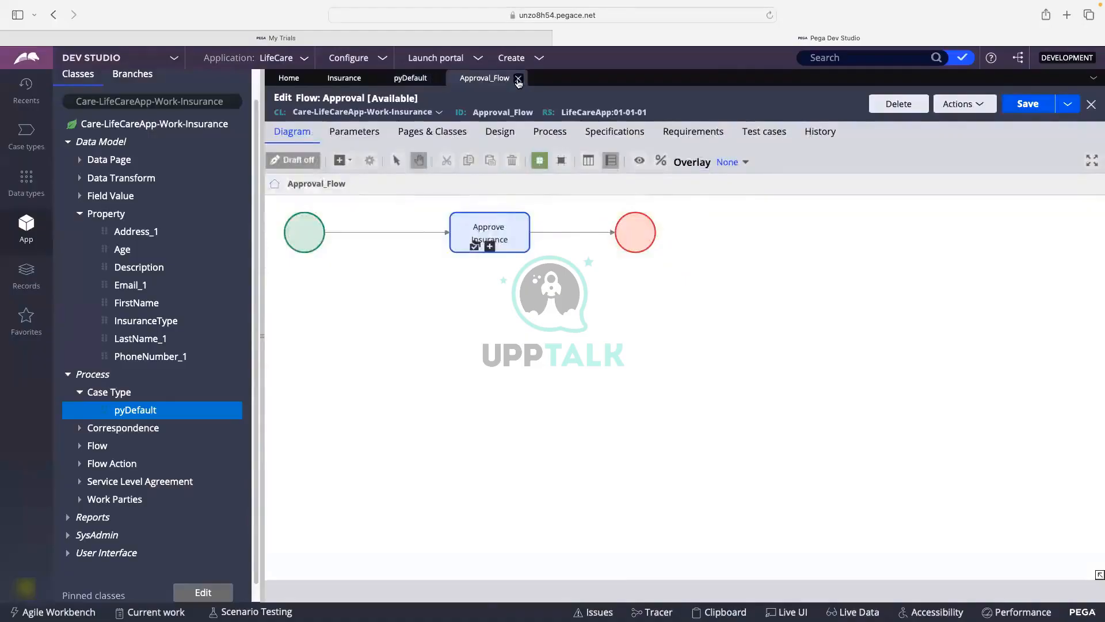
click(518, 80)
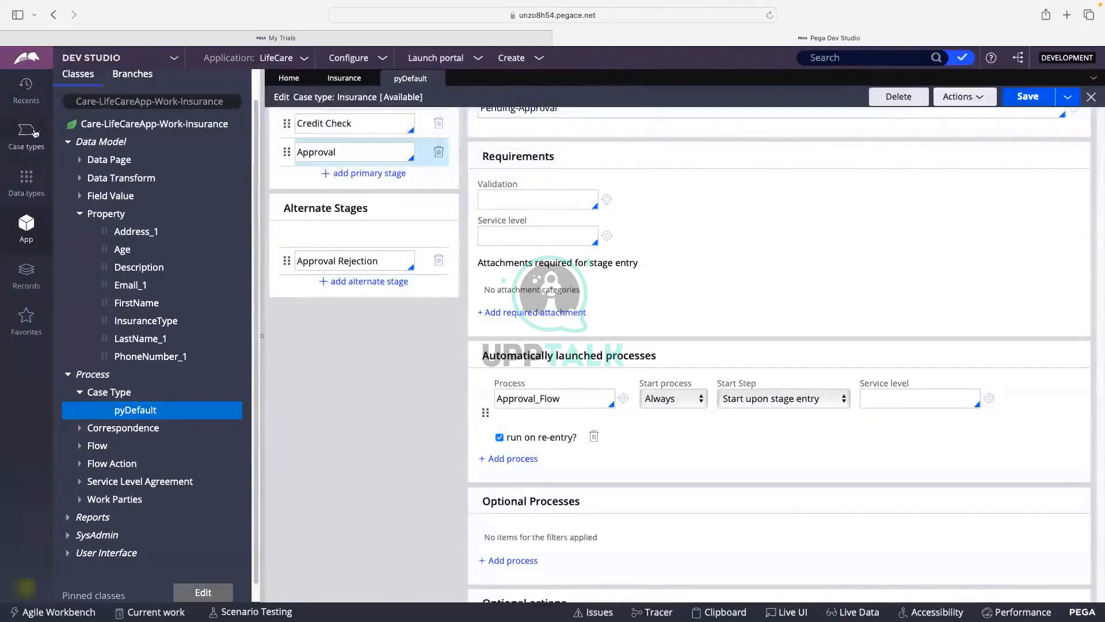
Rearrange the class explorer to expand Process and list the case type's five flows.
scroll(569, 343, down, 2)
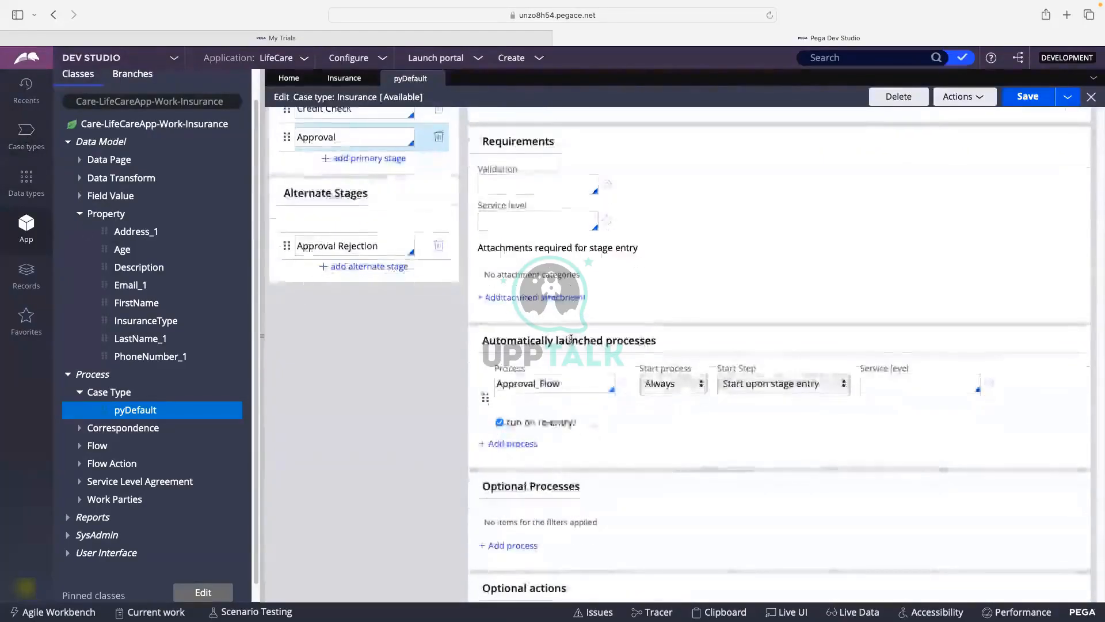
scroll(648, 400, up, 2)
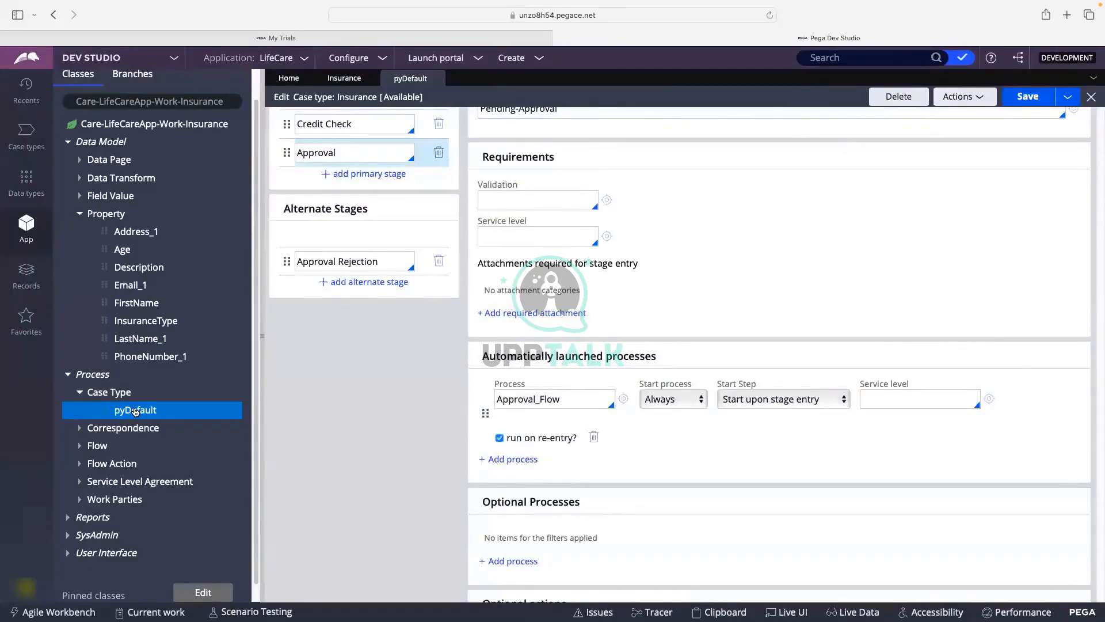
click(68, 375)
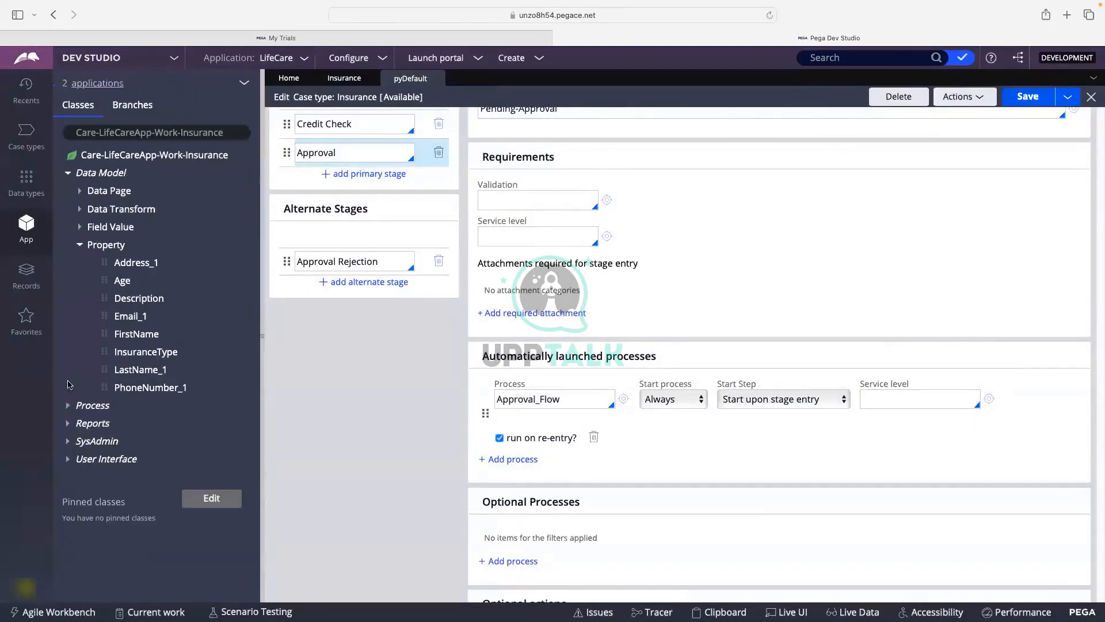
click(80, 246)
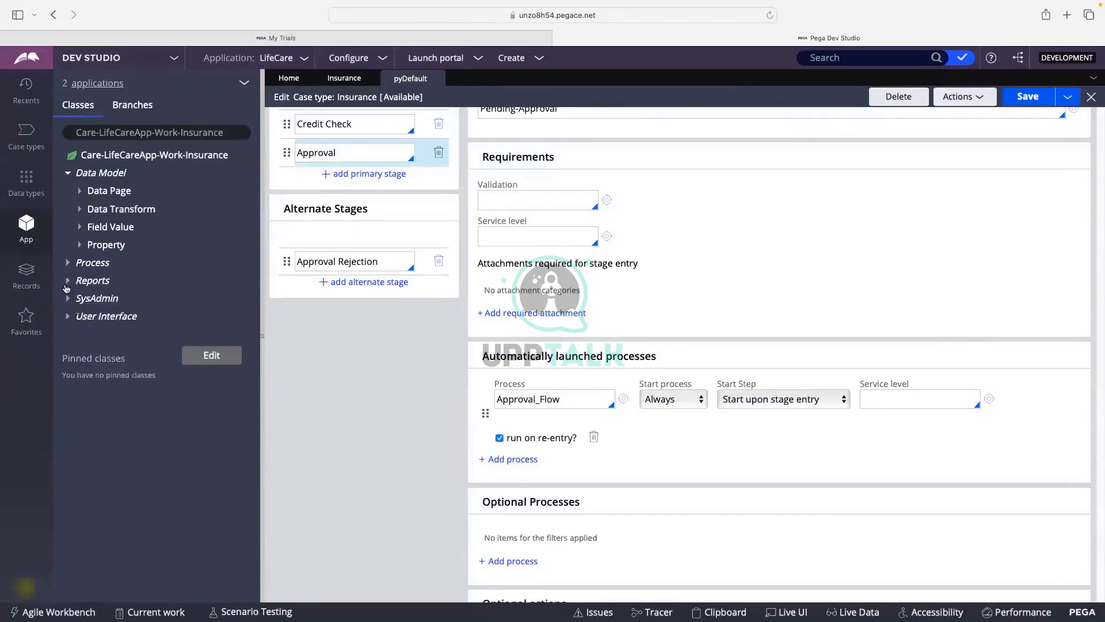
click(72, 263)
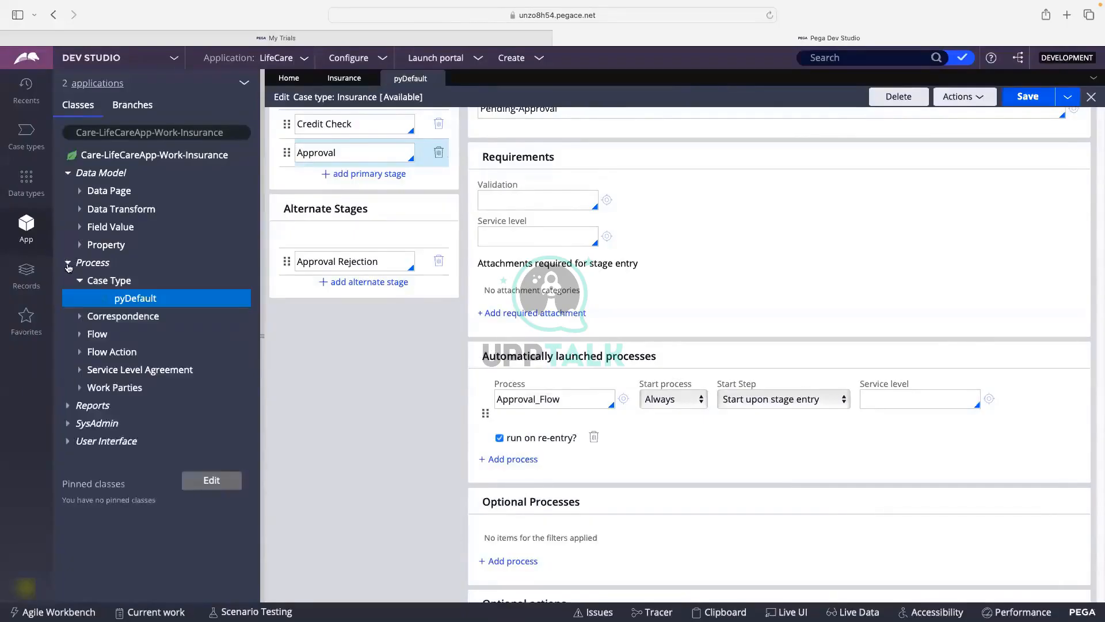
click(80, 334)
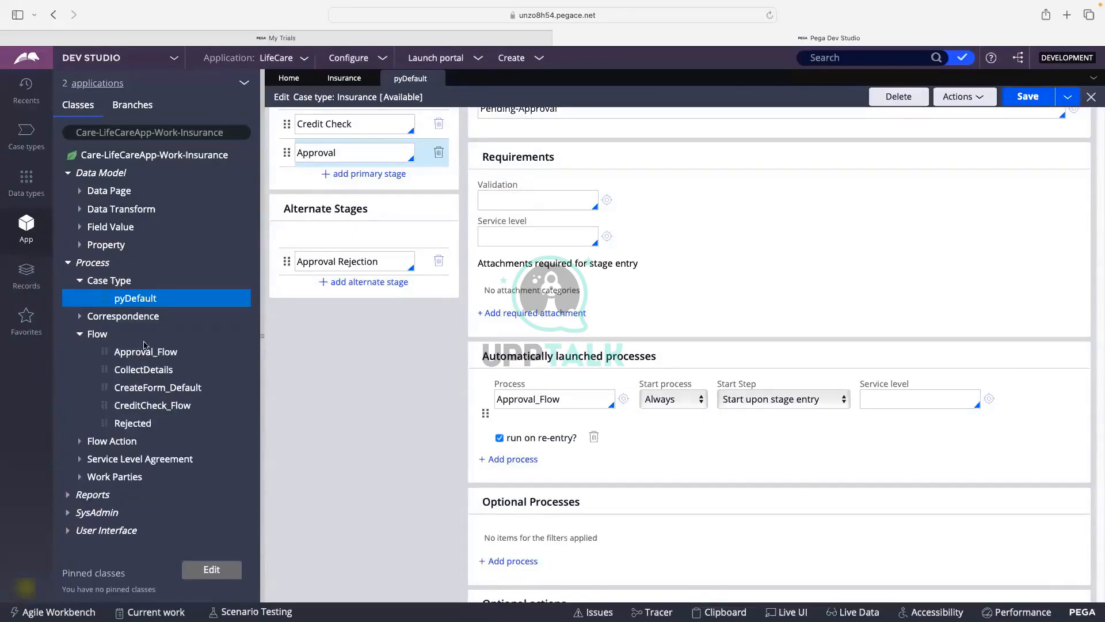
Back in the Insurance life cycle, open the Collect Details process flow diagram.
click(344, 77)
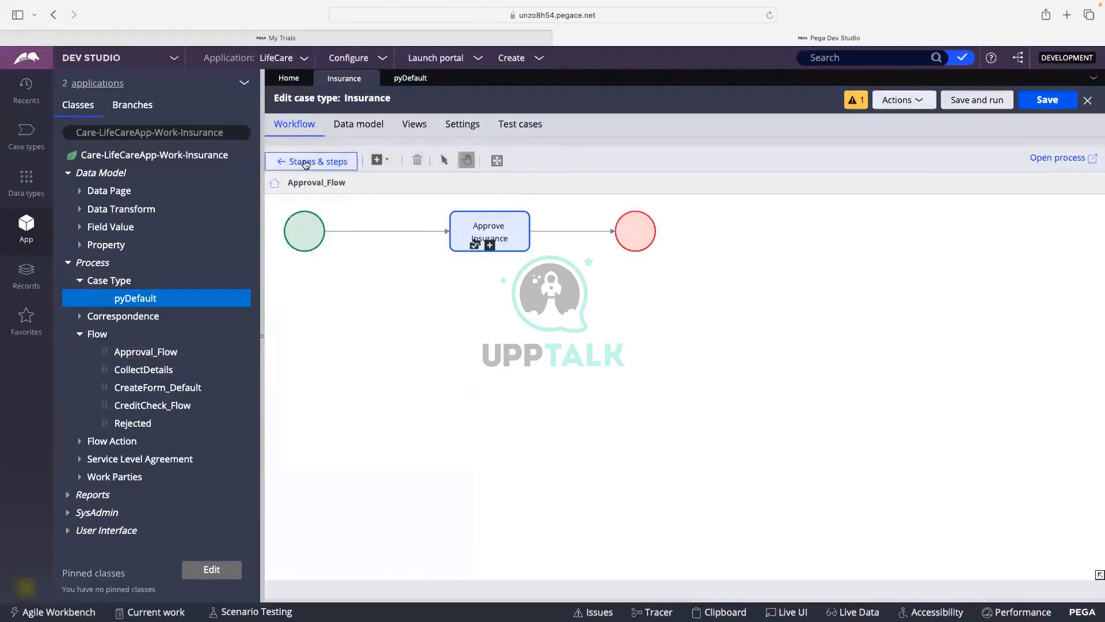
click(308, 230)
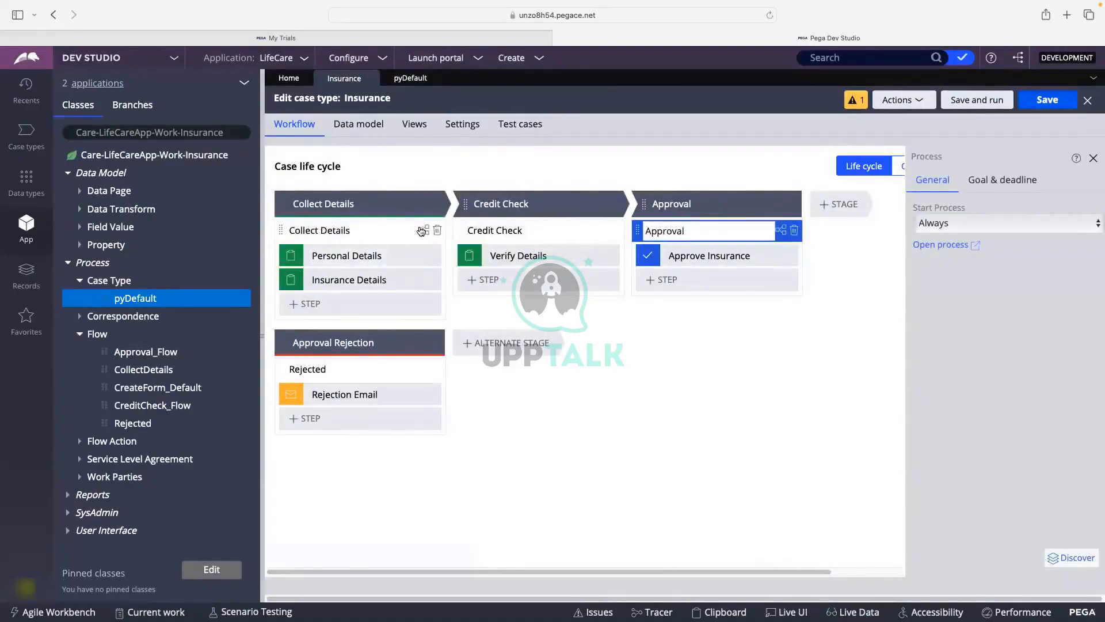
click(422, 231)
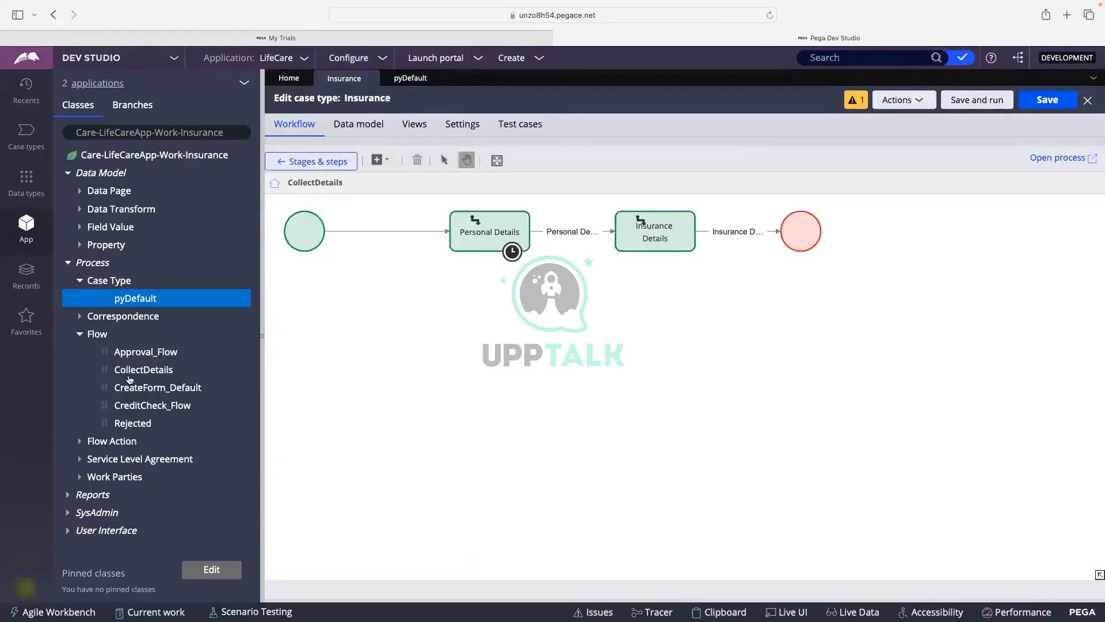
List the case's flow actions, then open the CollectDetails flow as its own record.
click(304, 222)
click(81, 444)
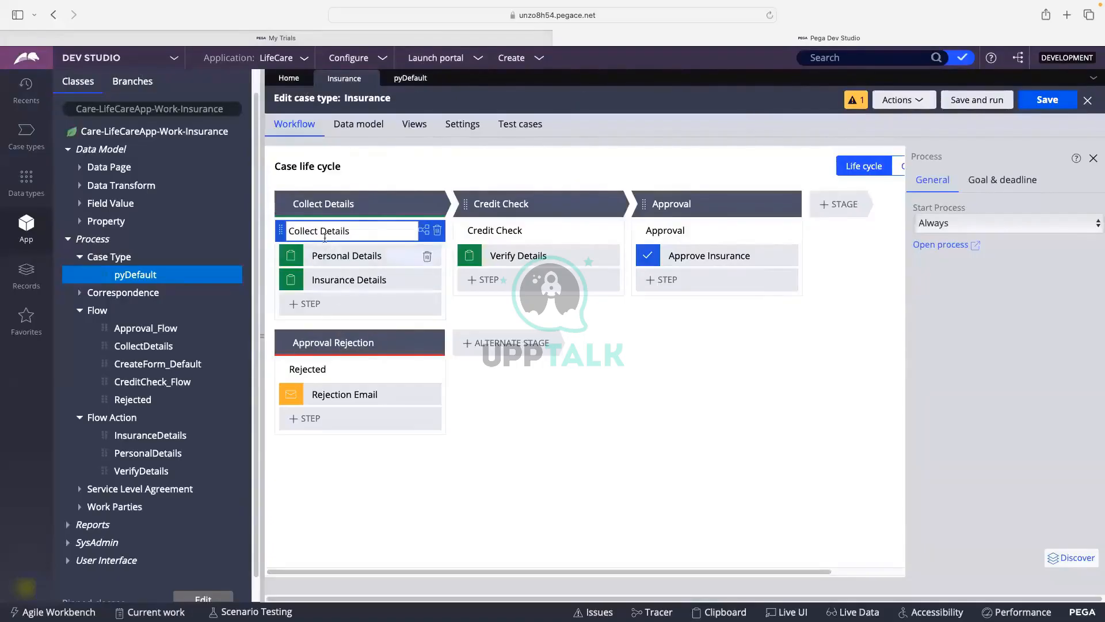
click(423, 232)
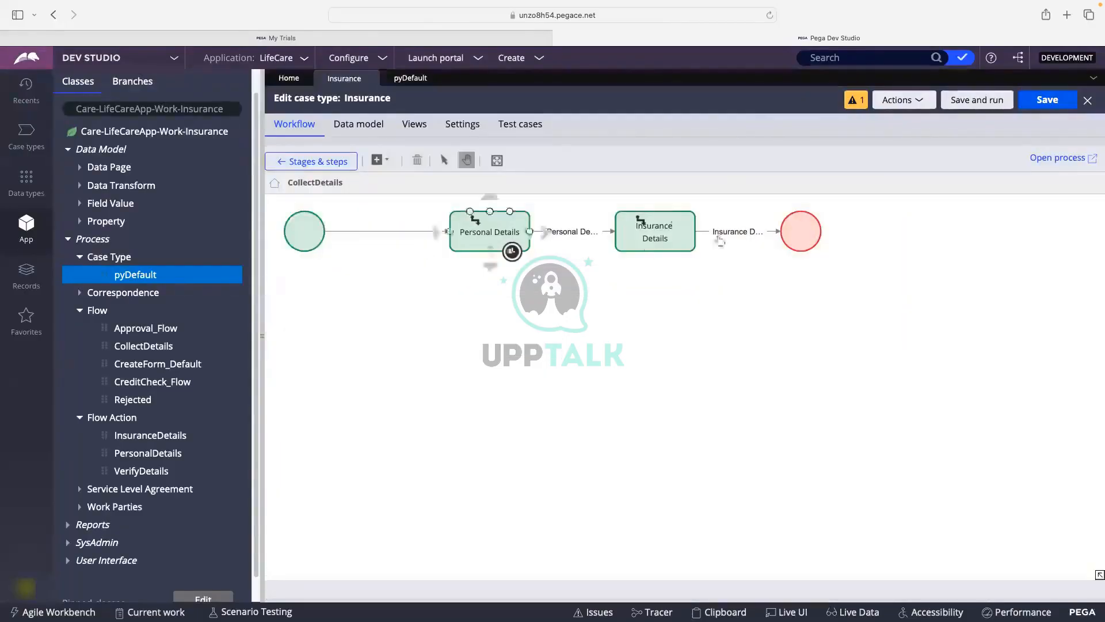
click(1043, 159)
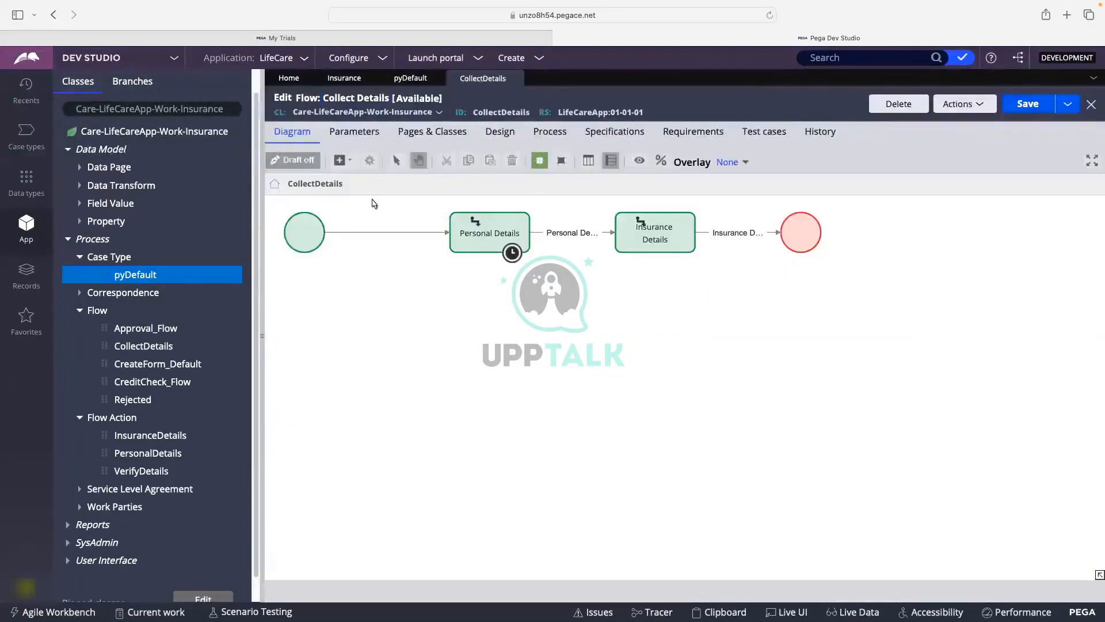
Inspect the Personal Details assignment and connector, then open its PersonalDetails flow action.
click(480, 245)
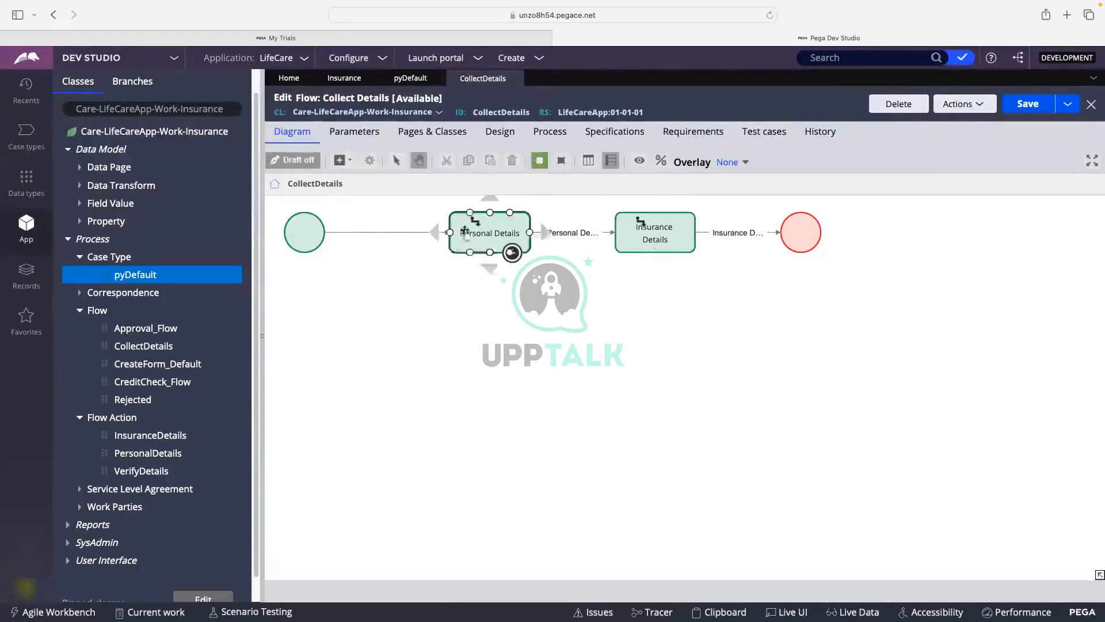
double_click(482, 233)
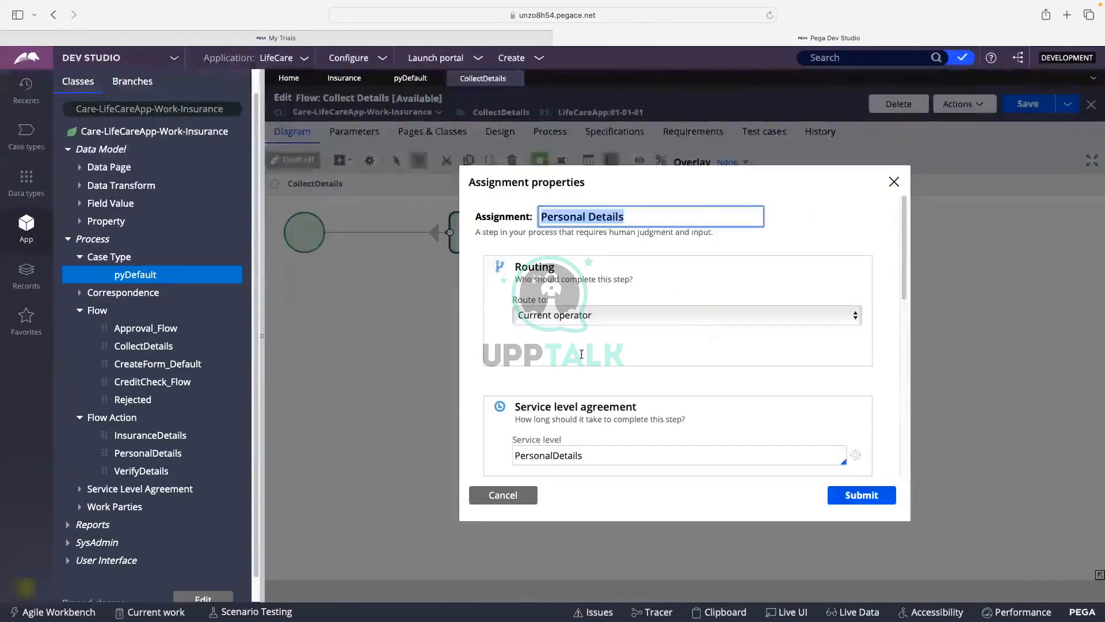
click(506, 496)
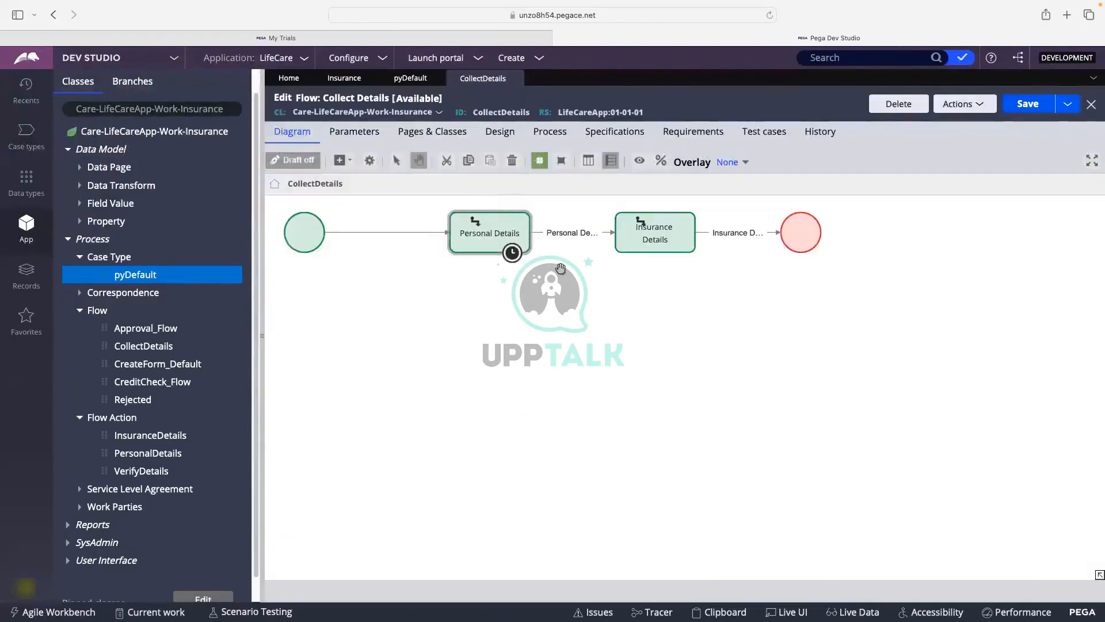
click(567, 233)
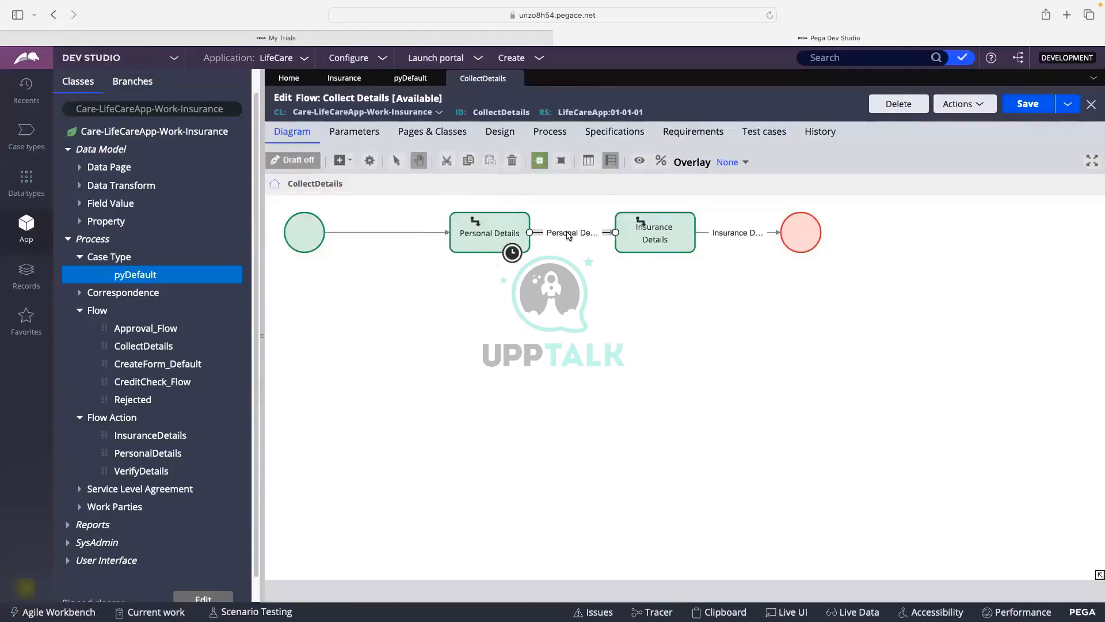
double_click(568, 233)
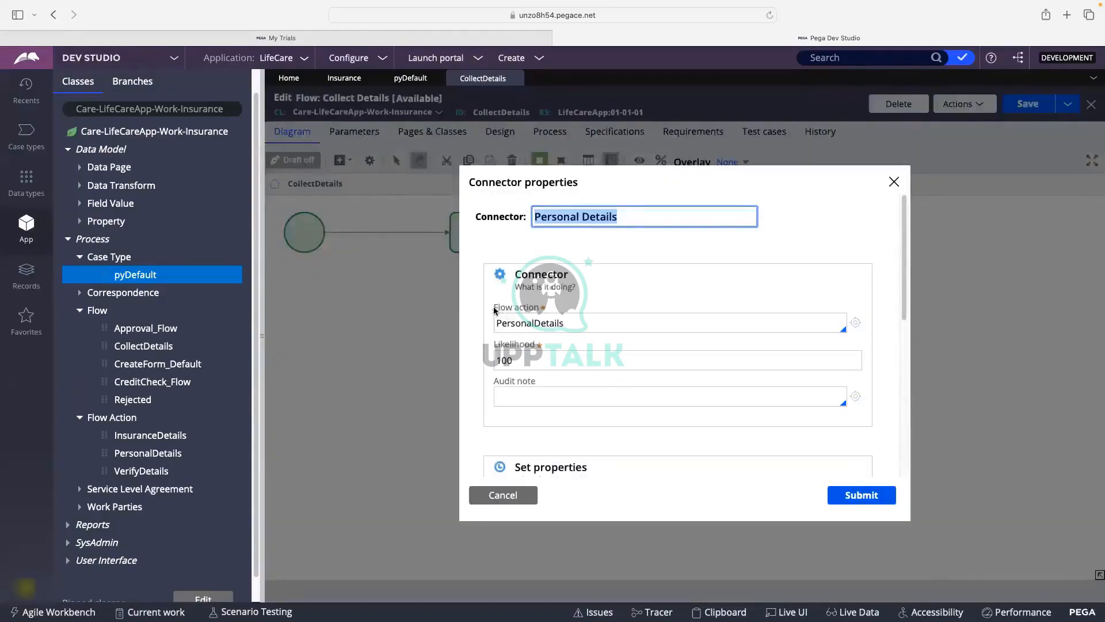
double_click(526, 318)
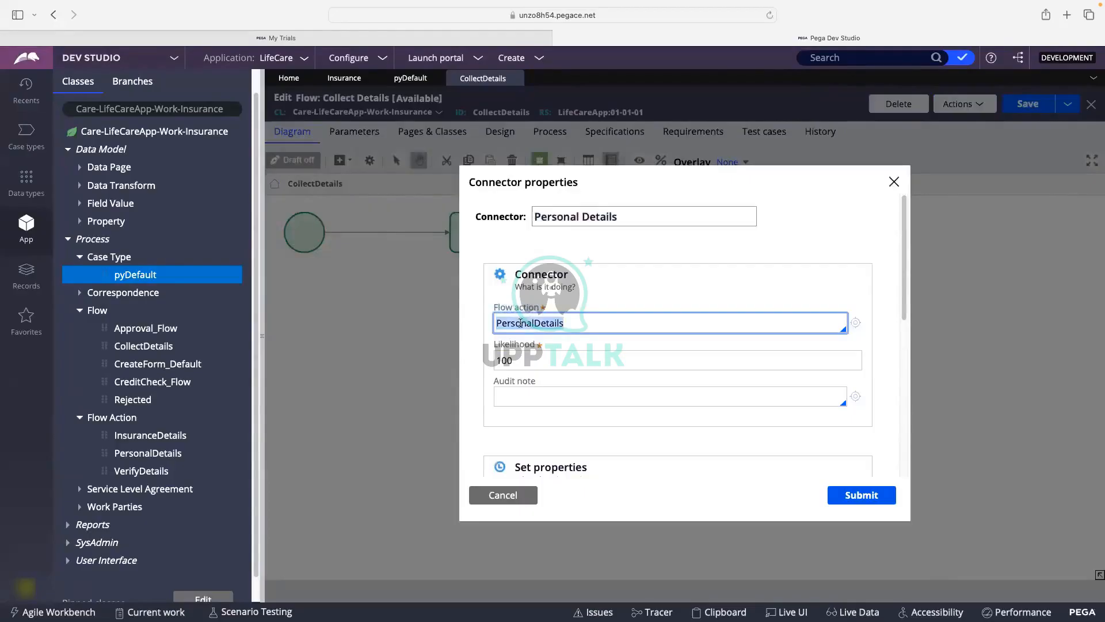
click(605, 322)
click(855, 325)
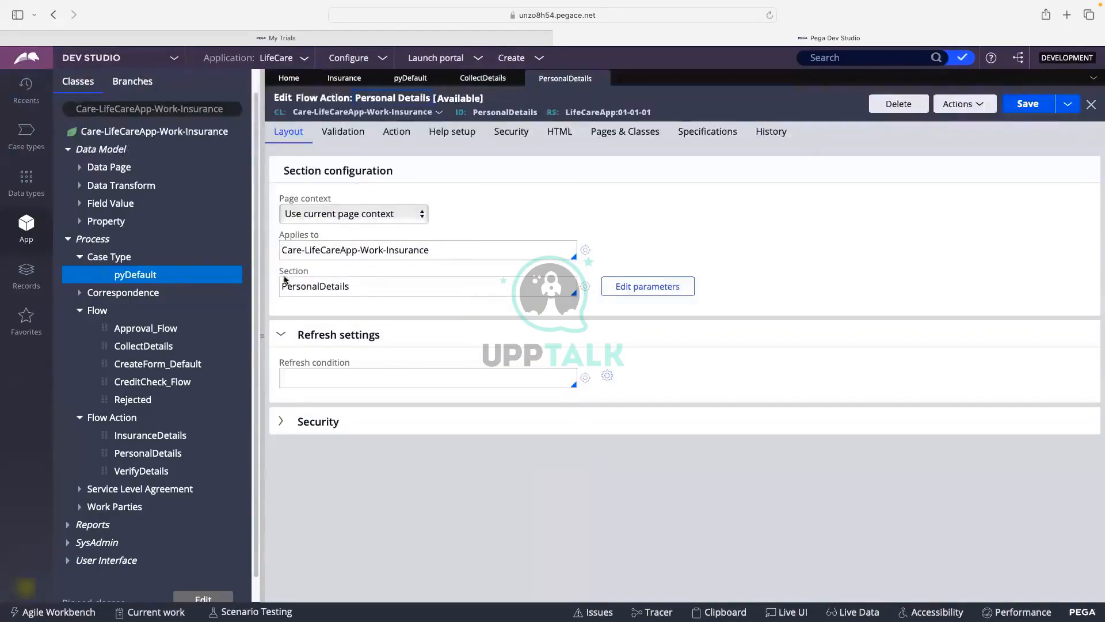
From the flow action's Layout tab, open the PersonalDetails section in its own tab.
drag(285, 288, 355, 286)
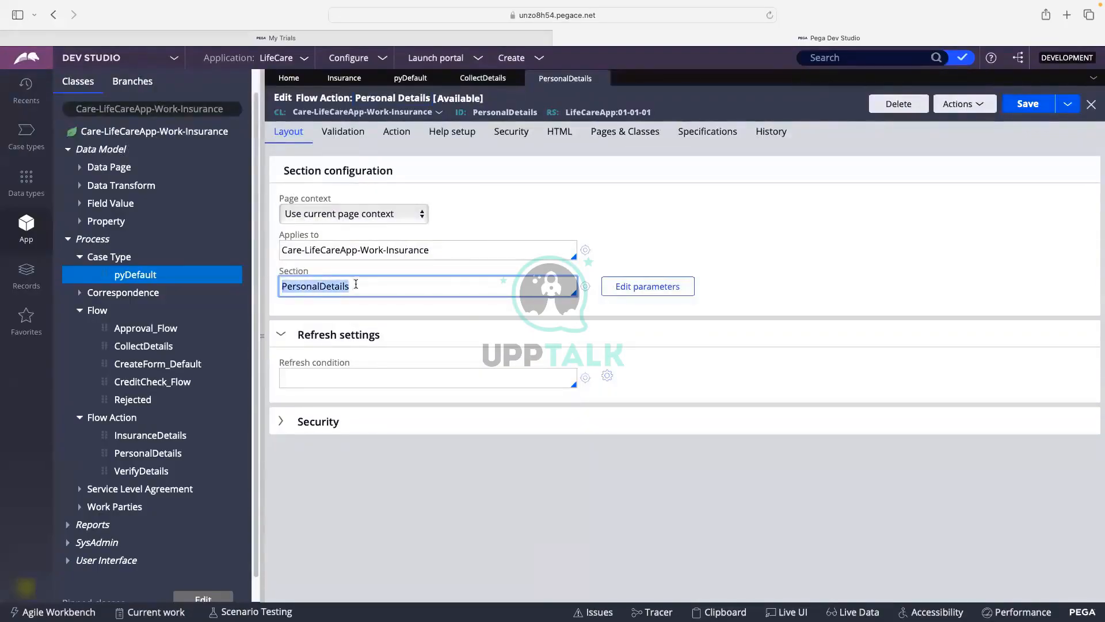
click(587, 287)
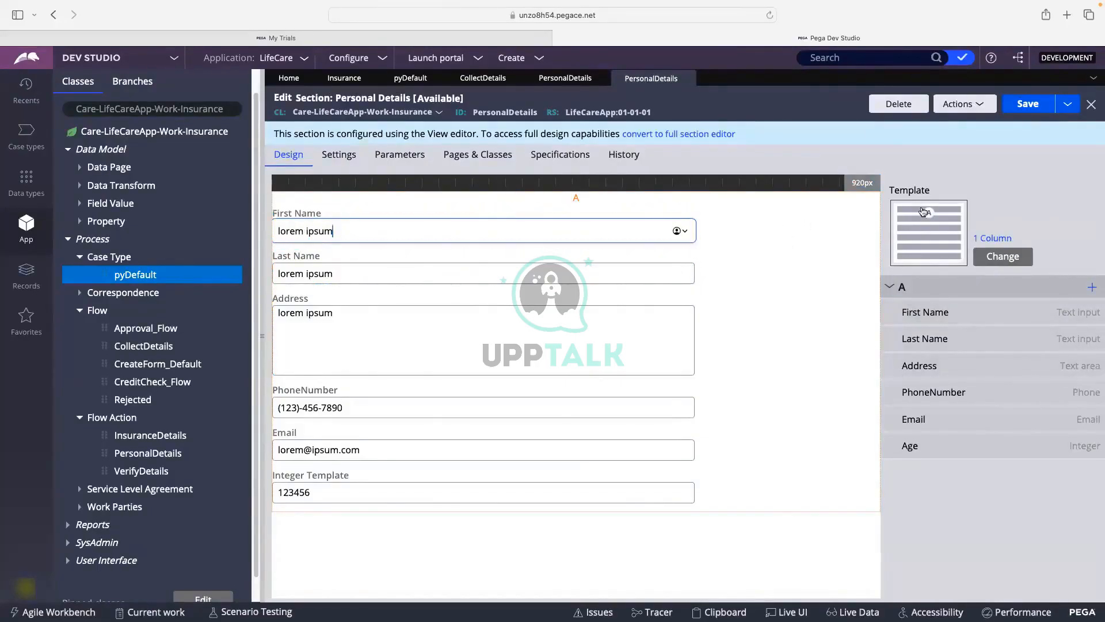
Browse the layout templates and apply 2 Column to the PersonalDetails section.
click(1010, 264)
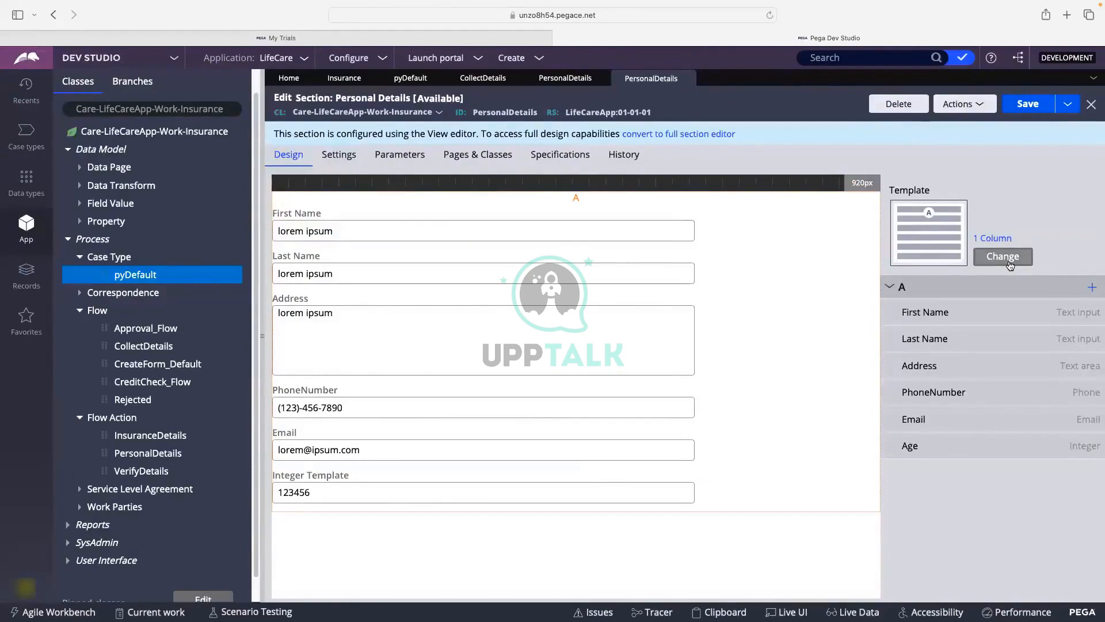
click(1010, 264)
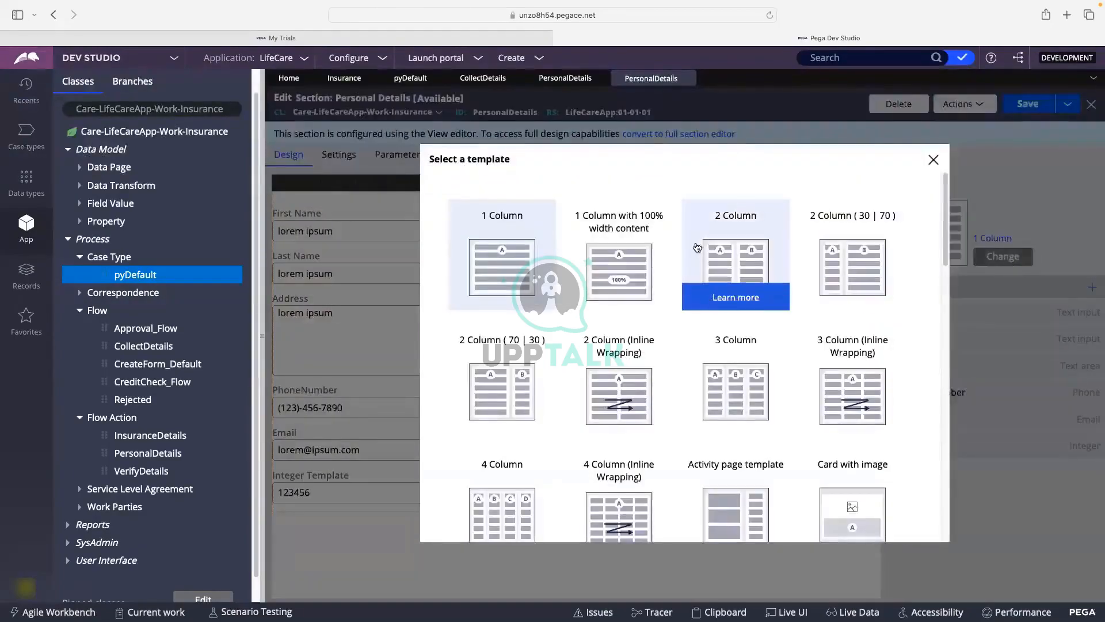
scroll(697, 247, down, 3)
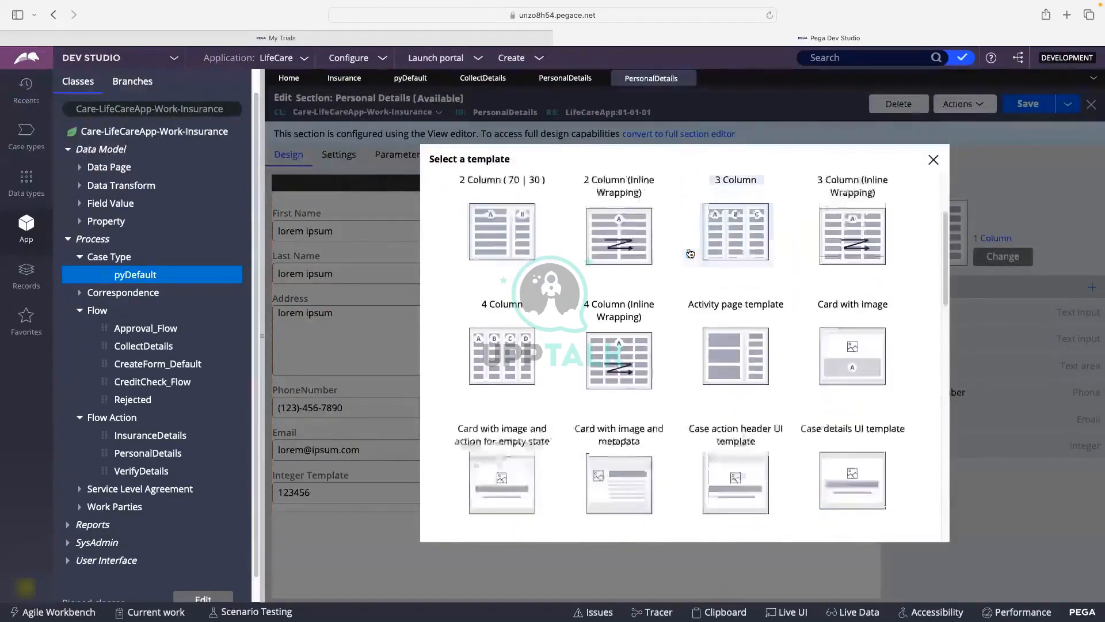
scroll(504, 322, down, 3)
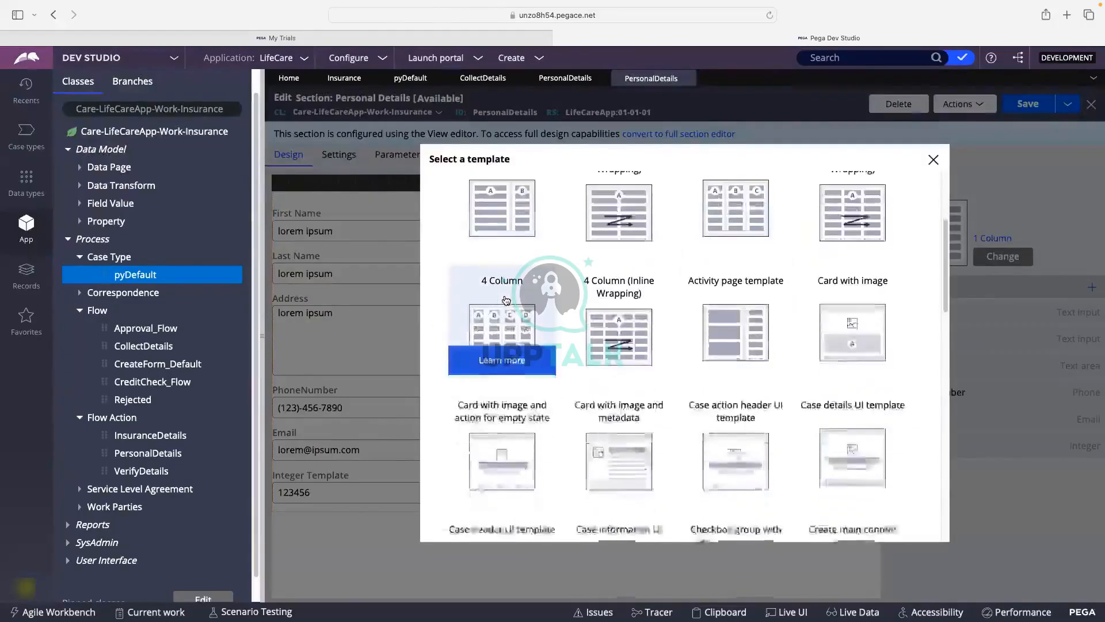
scroll(506, 299, down, 3)
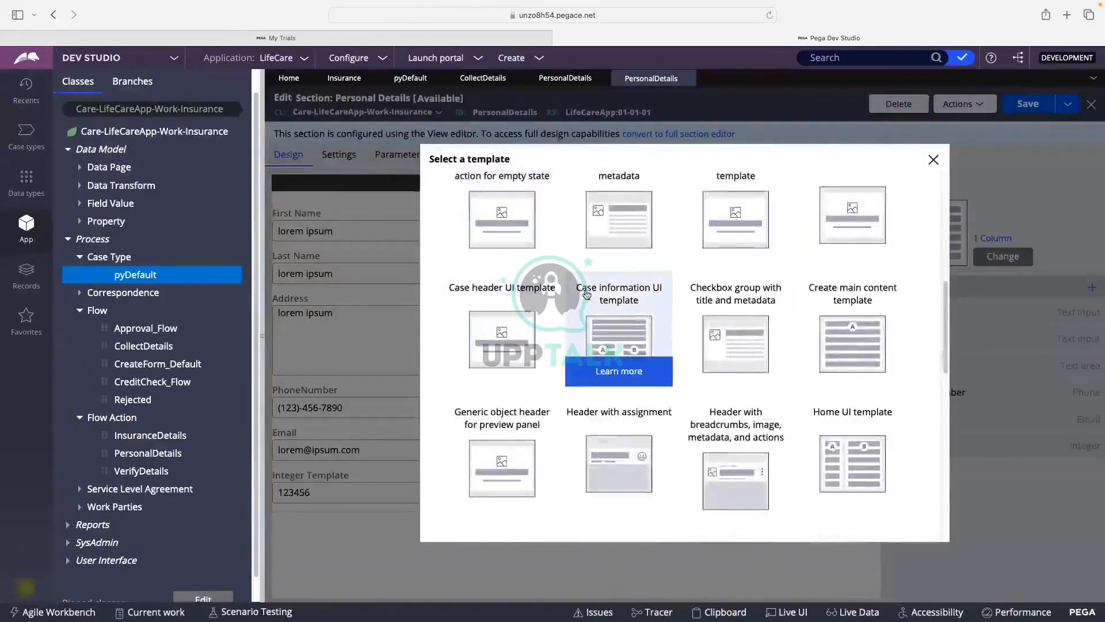
scroll(650, 288, up, 10)
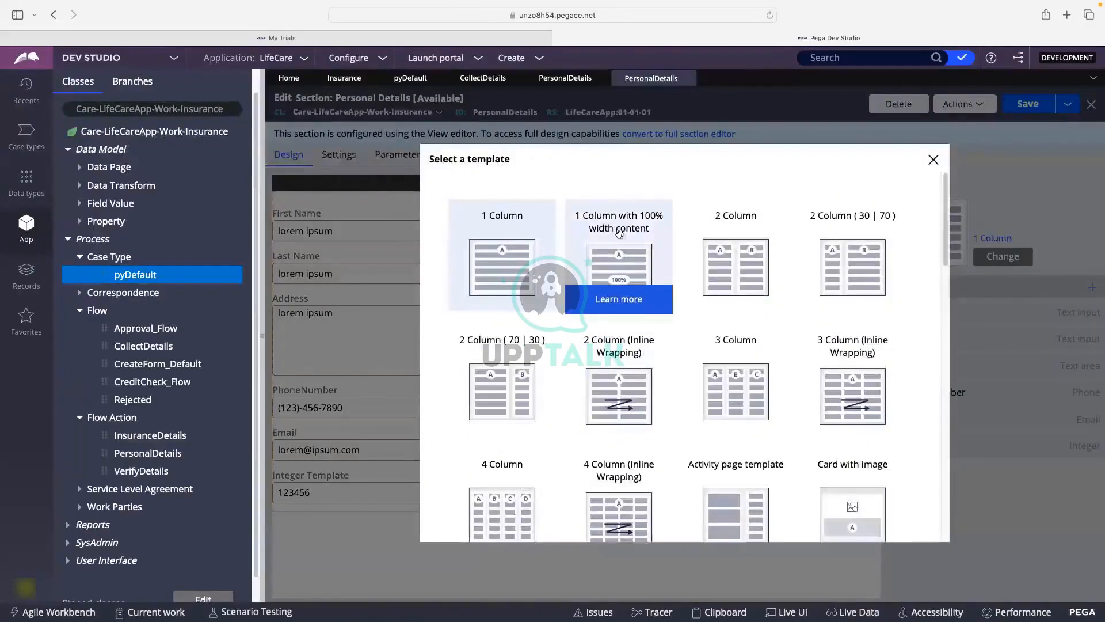
click(737, 264)
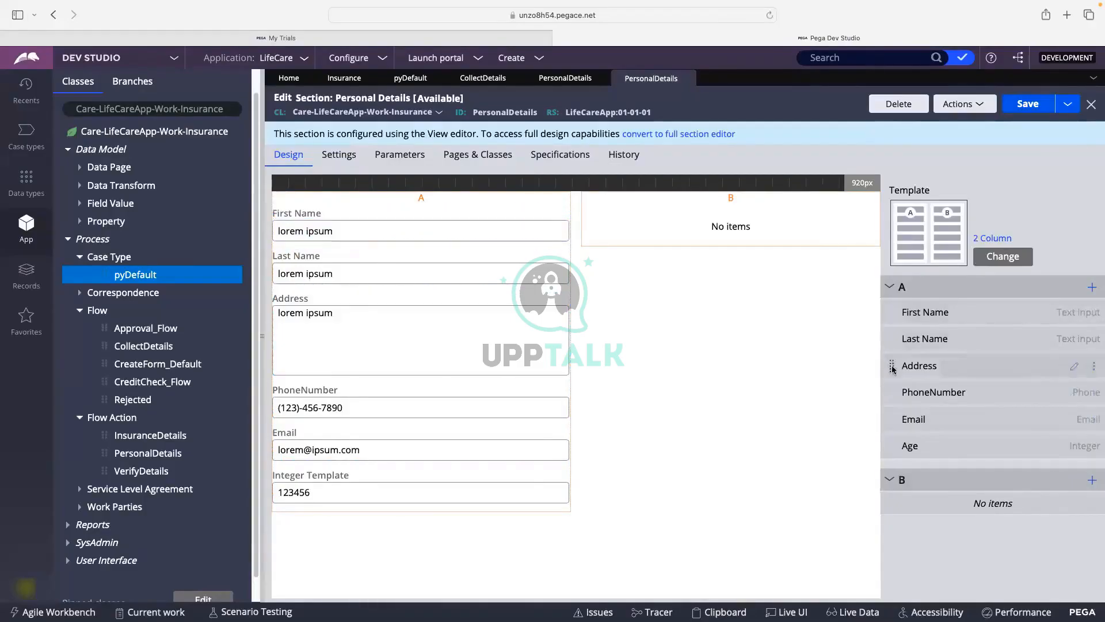
Move Address, Email and Age into region B and save the PersonalDetails section.
drag(893, 368, 891, 506)
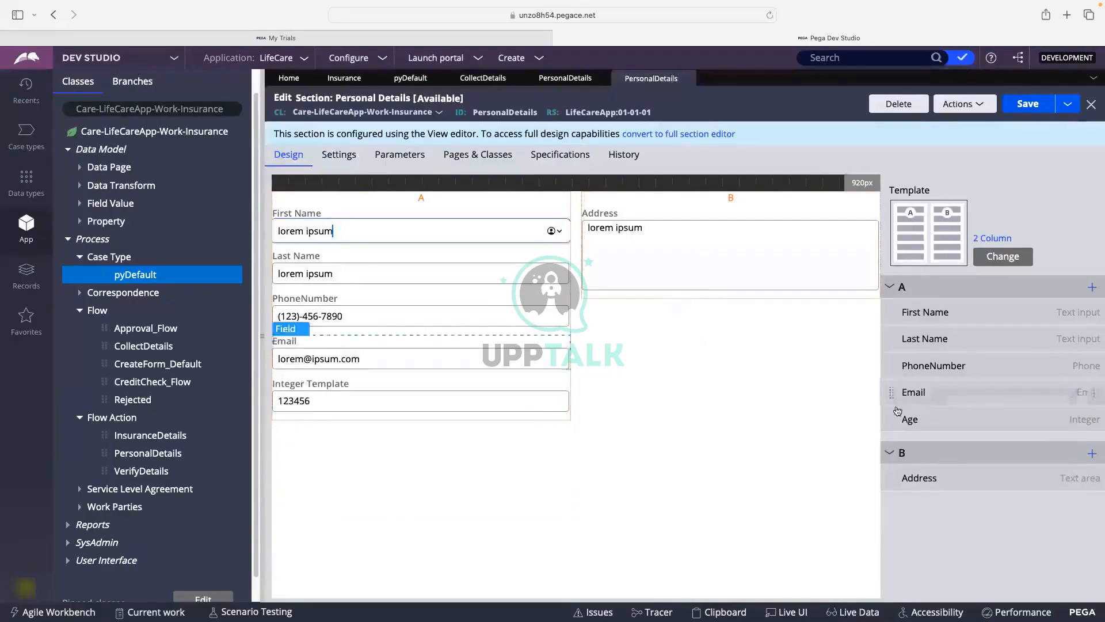
drag(889, 401, 891, 481)
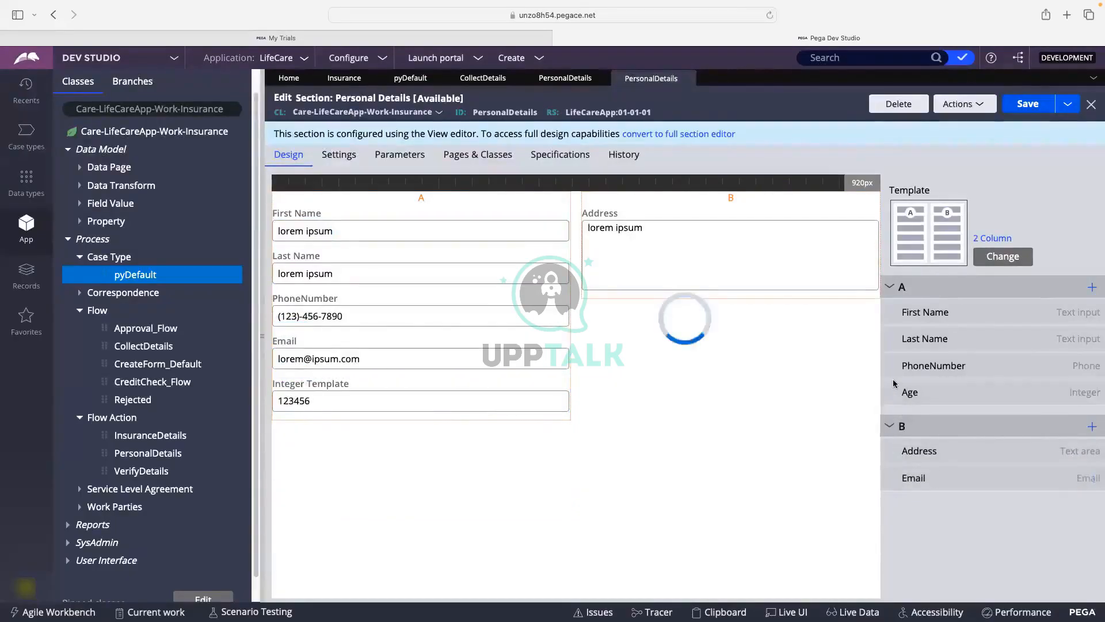
drag(891, 392, 895, 500)
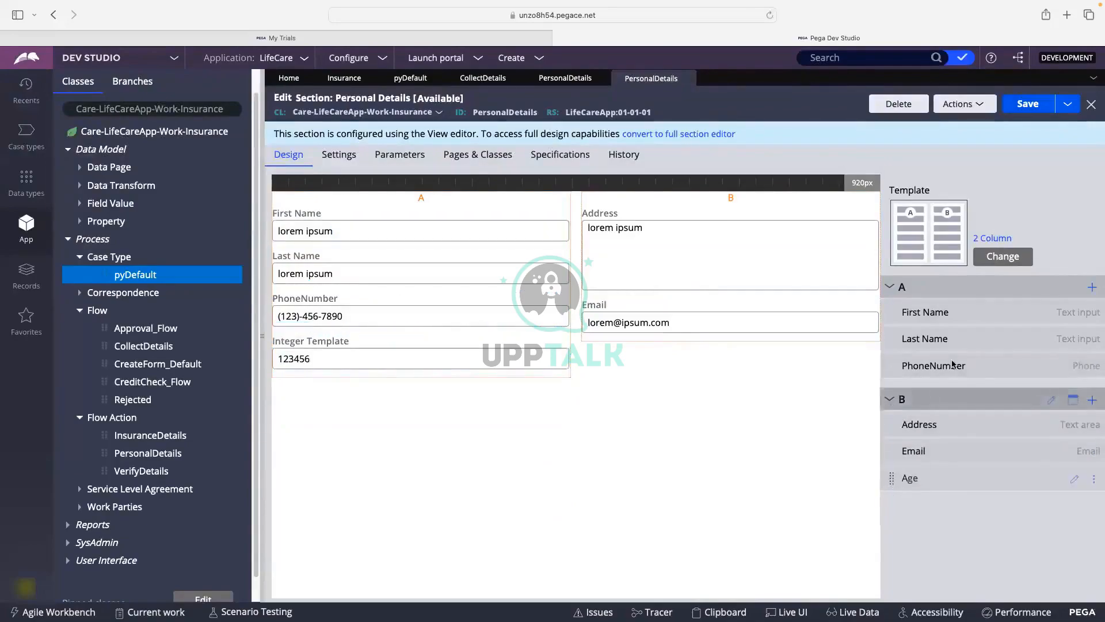
click(1028, 104)
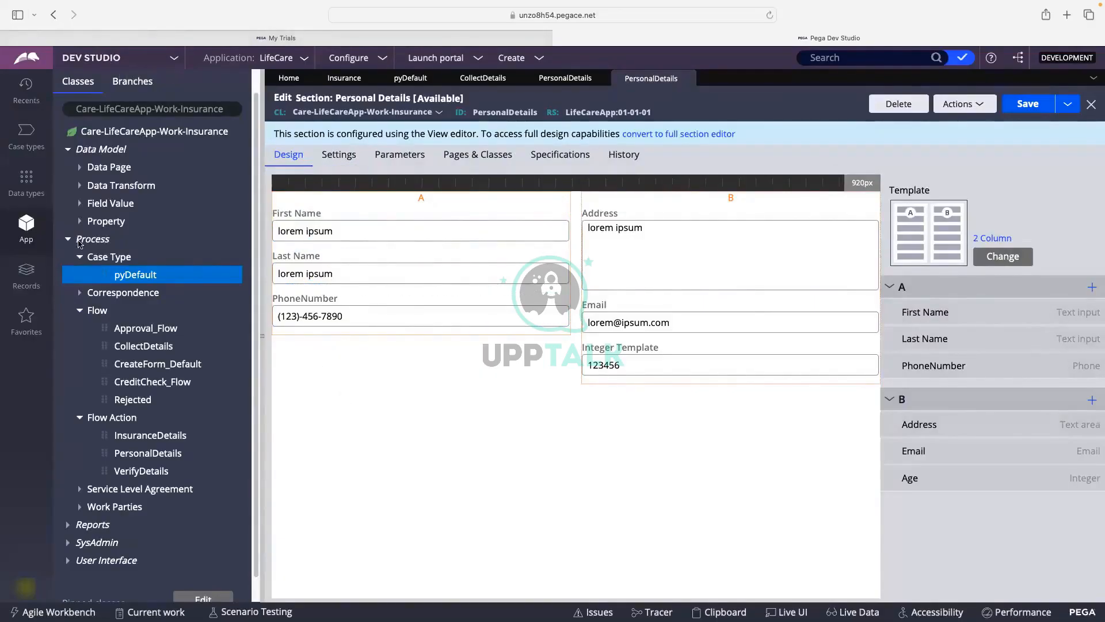
click(1029, 113)
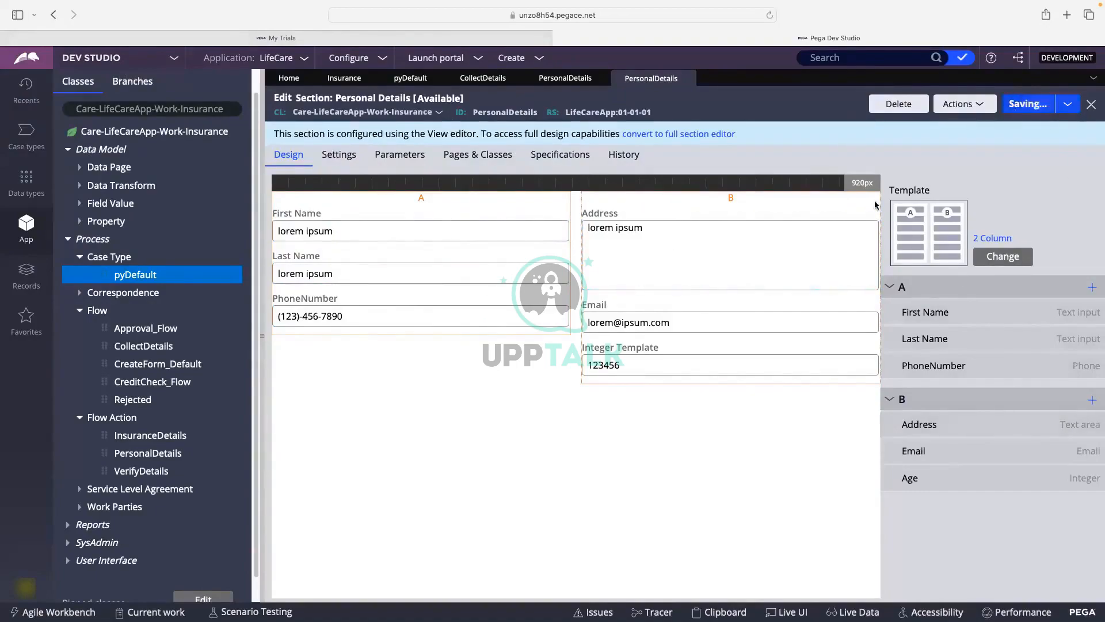
Start a new Insurance case in the User Portal to check the two-column Personal Details form, then return to Dev Studio.
click(475, 59)
click(447, 75)
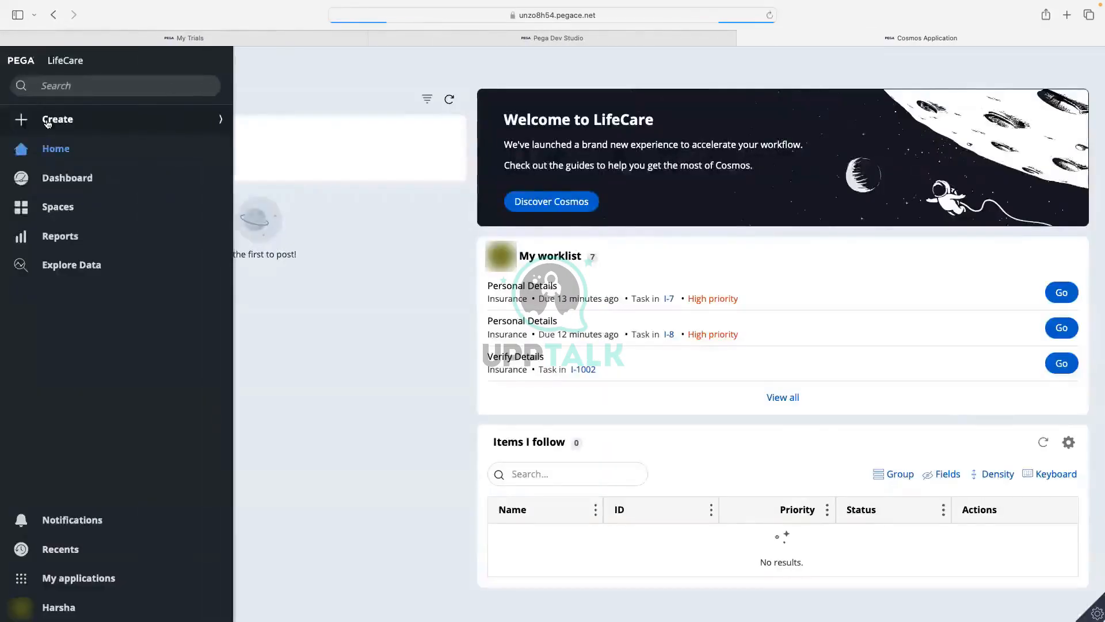
click(47, 121)
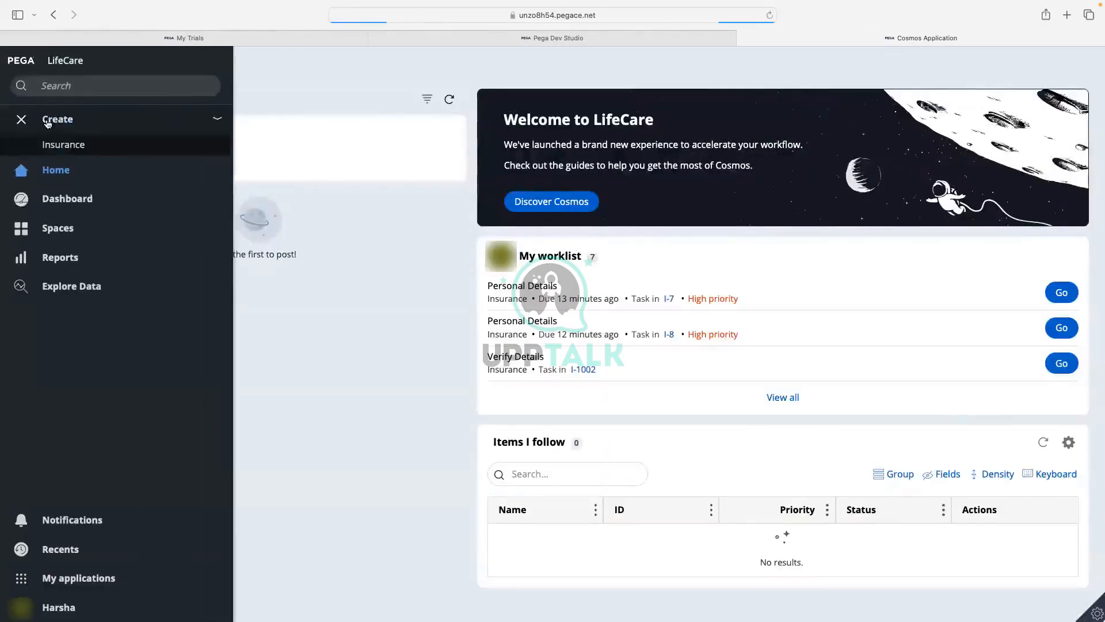
click(66, 143)
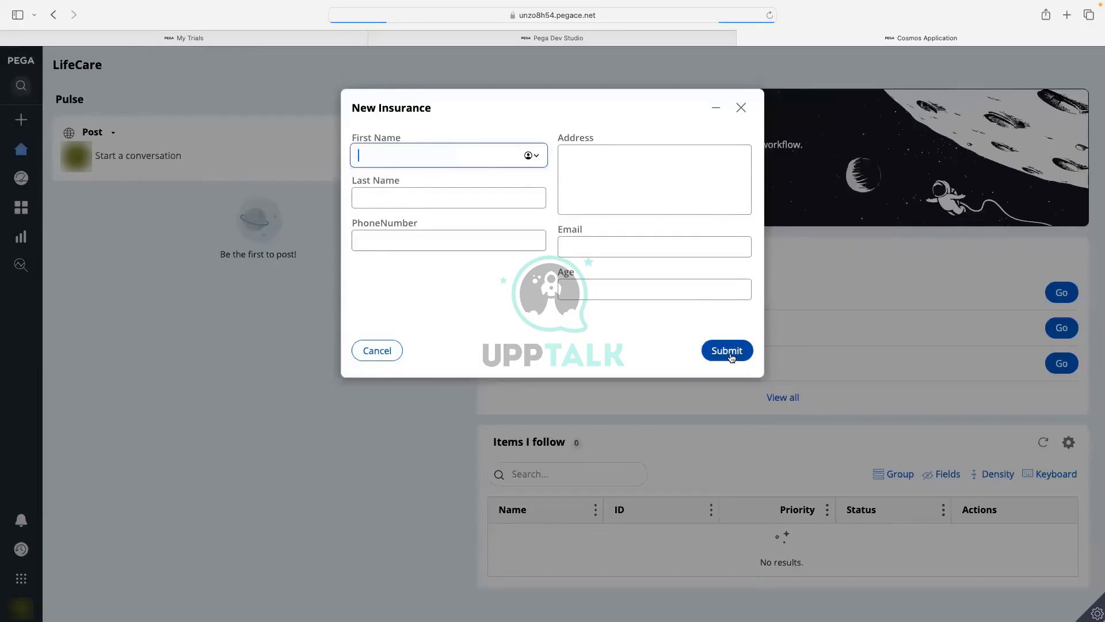
click(615, 40)
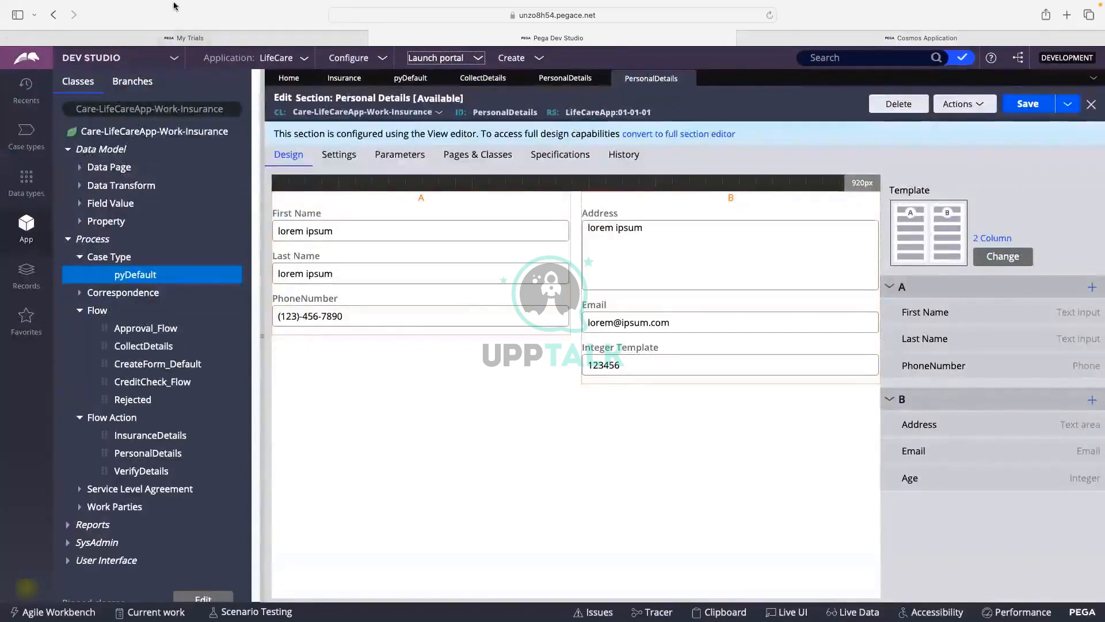
click(38, 29)
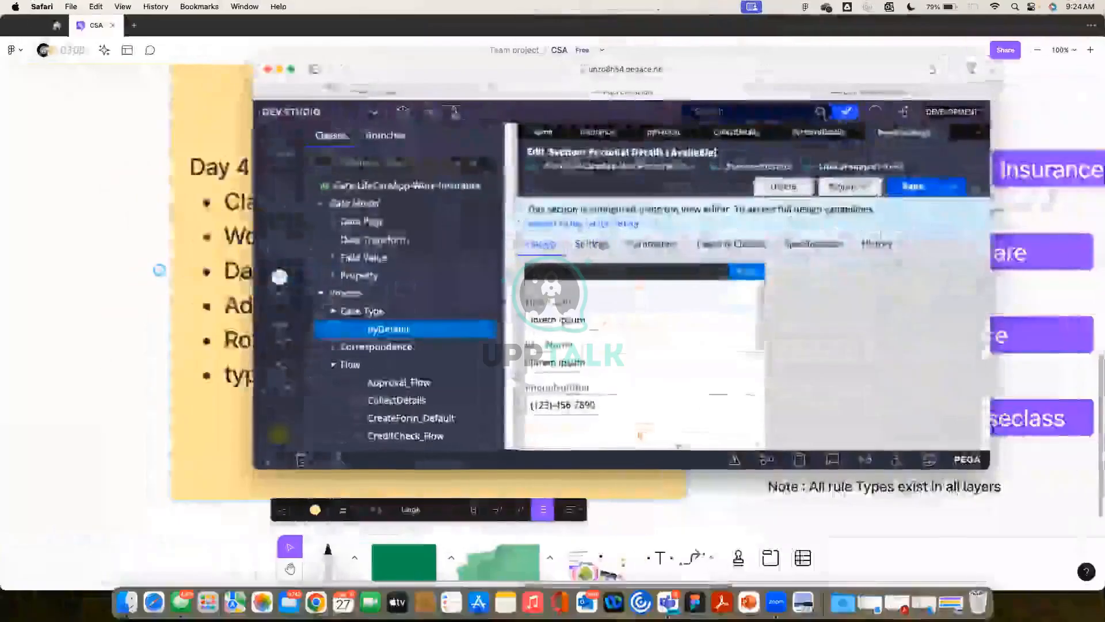
In FigJam, add a text box reading 'Process/Flow -->' below the yellow sticky note.
click(656, 512)
scroll(656, 385, down, 5)
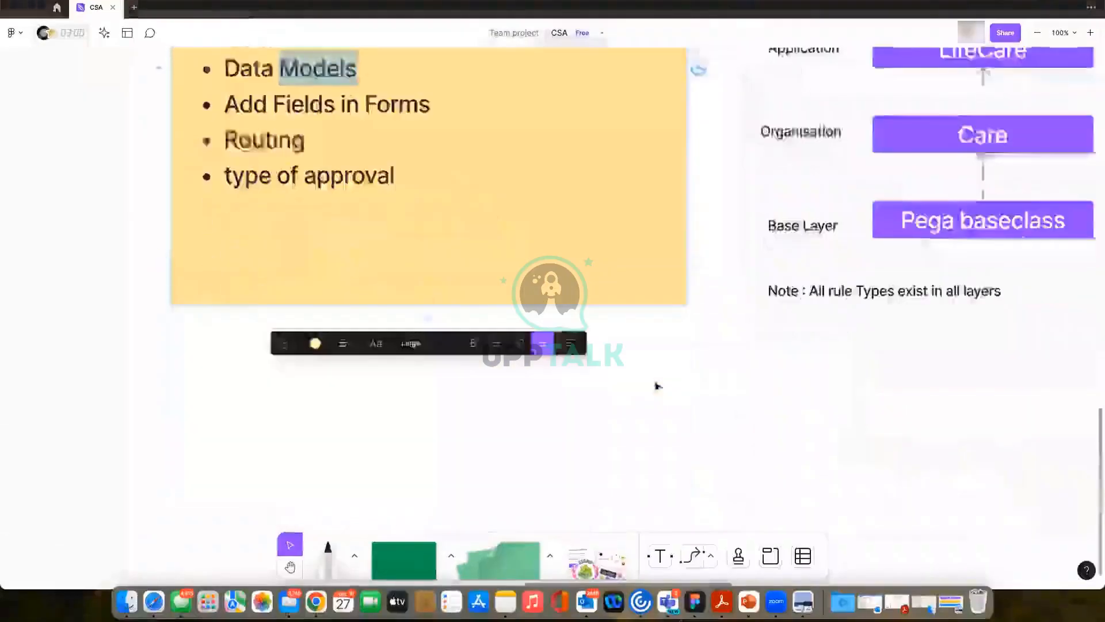
click(454, 422)
click(660, 555)
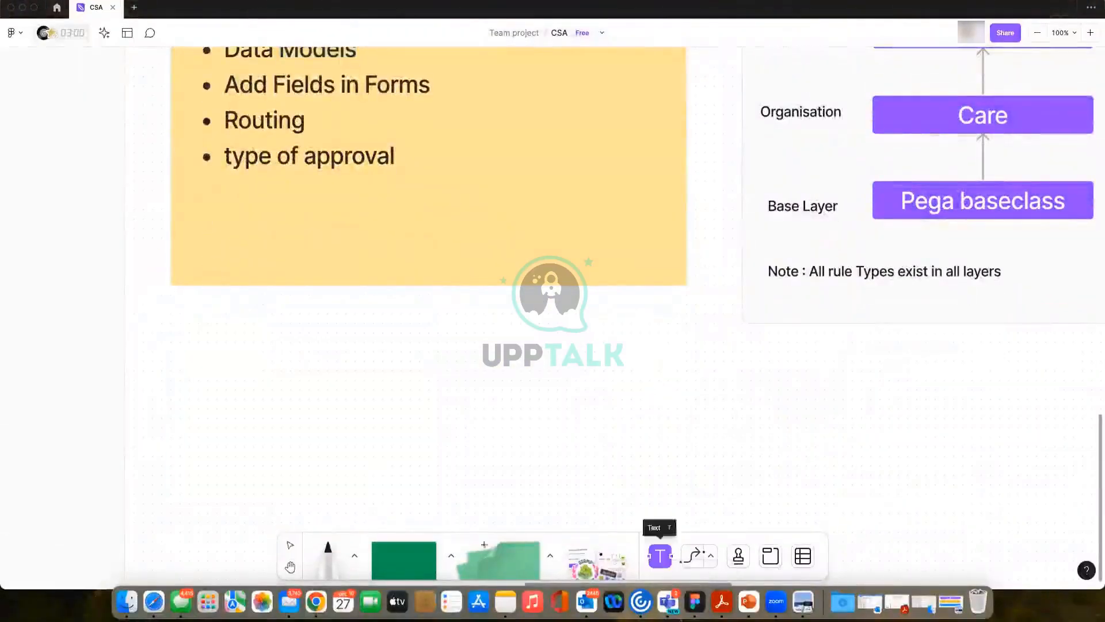
click(280, 388)
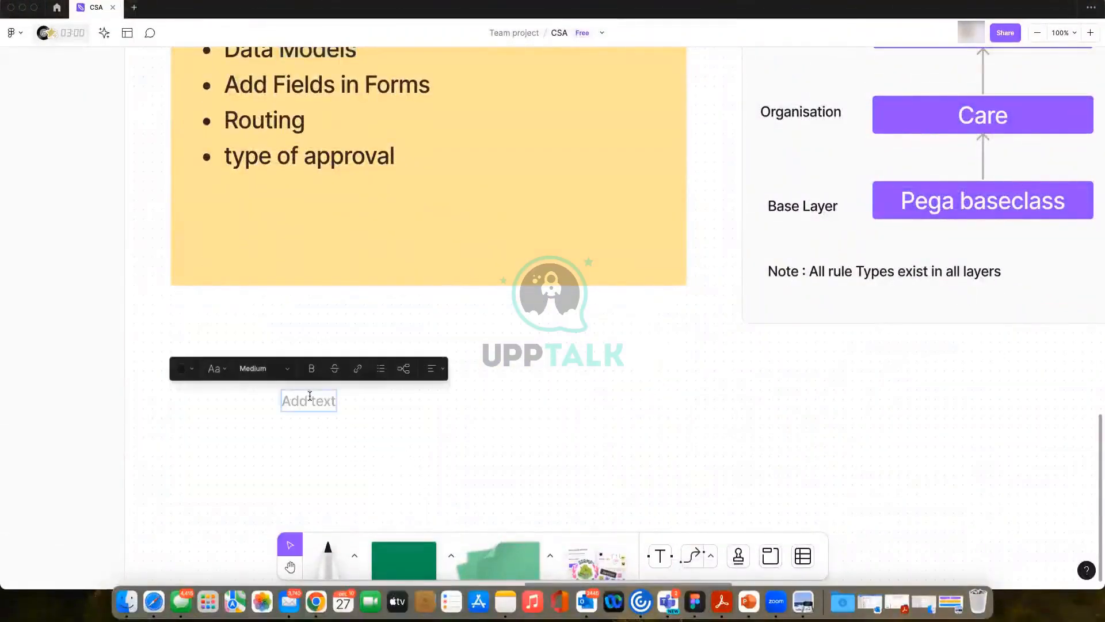
text(Process/)
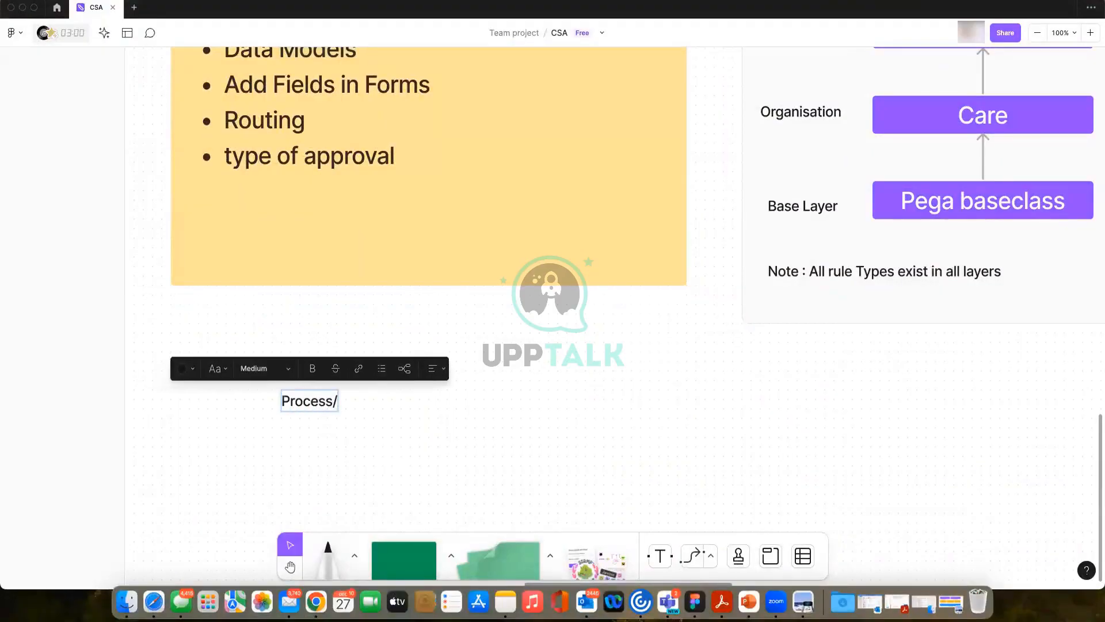
text(Flow ---)
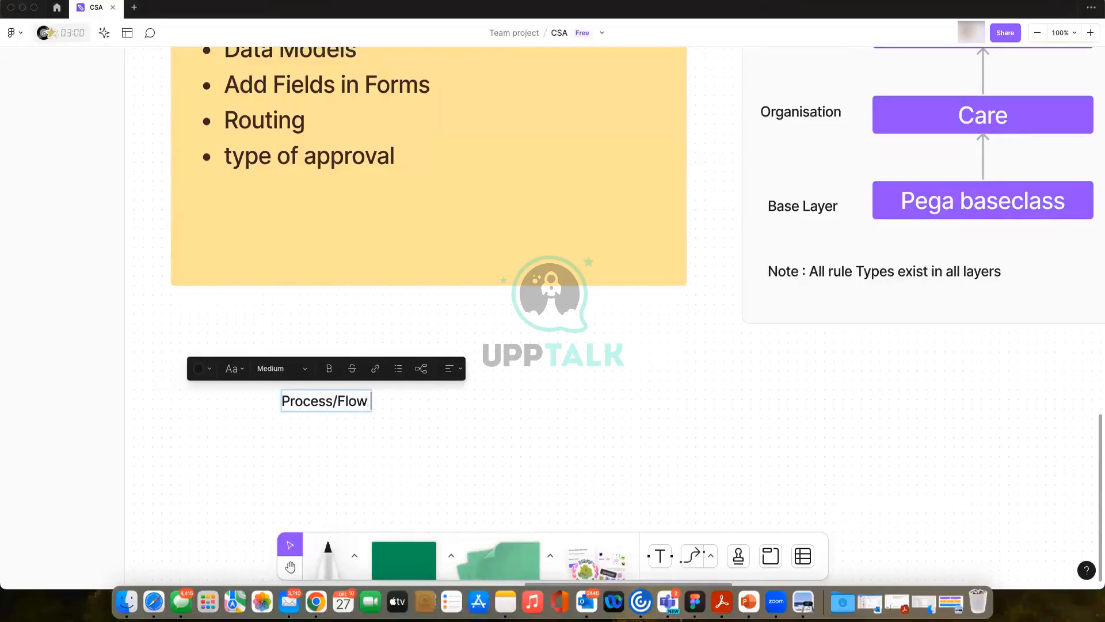
text(->)
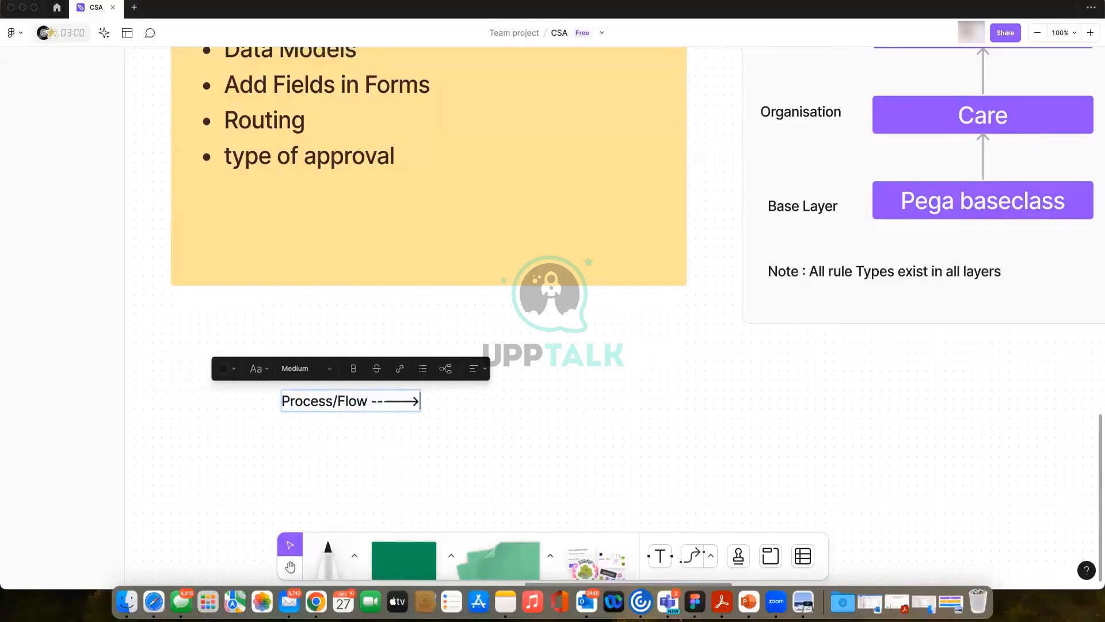
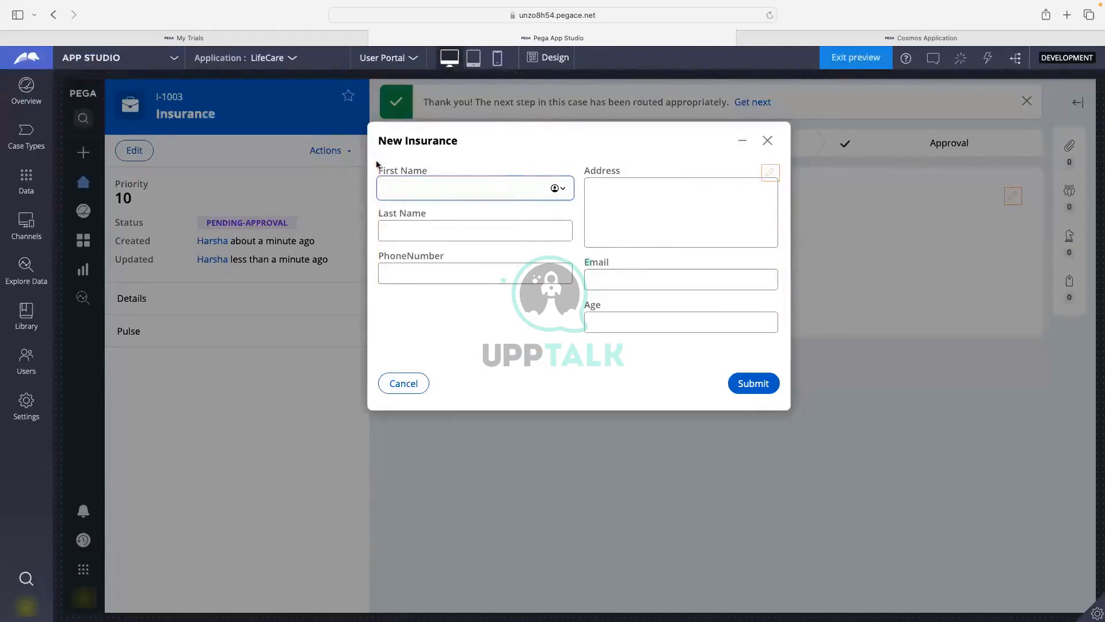
Submit the personal details, insurance details and Verify Details forms, then go to the Case Types list.
click(751, 385)
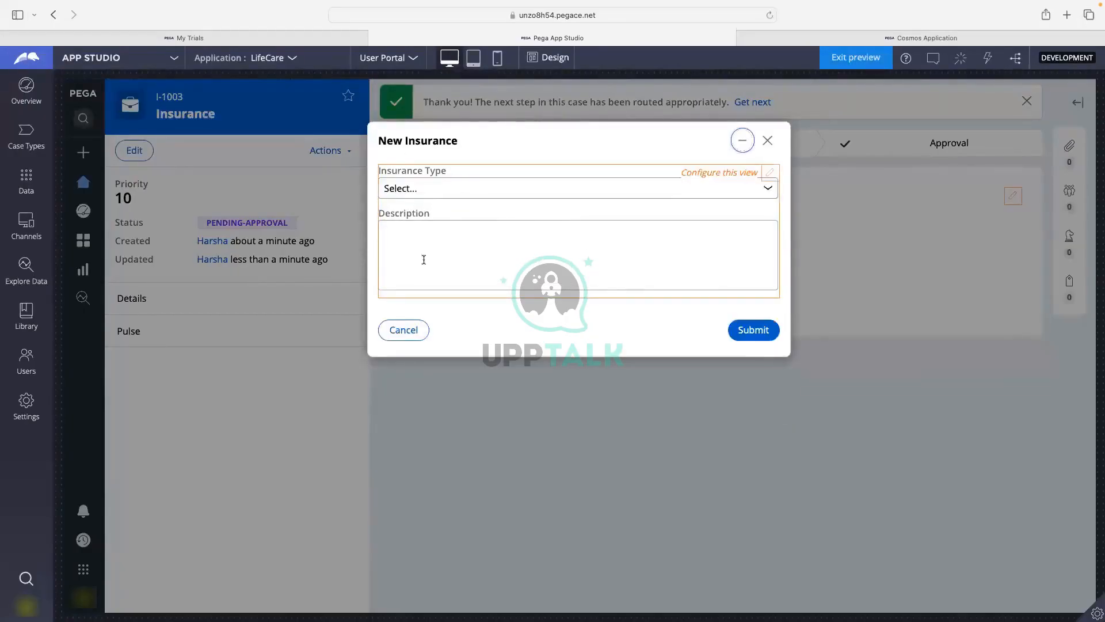
click(744, 332)
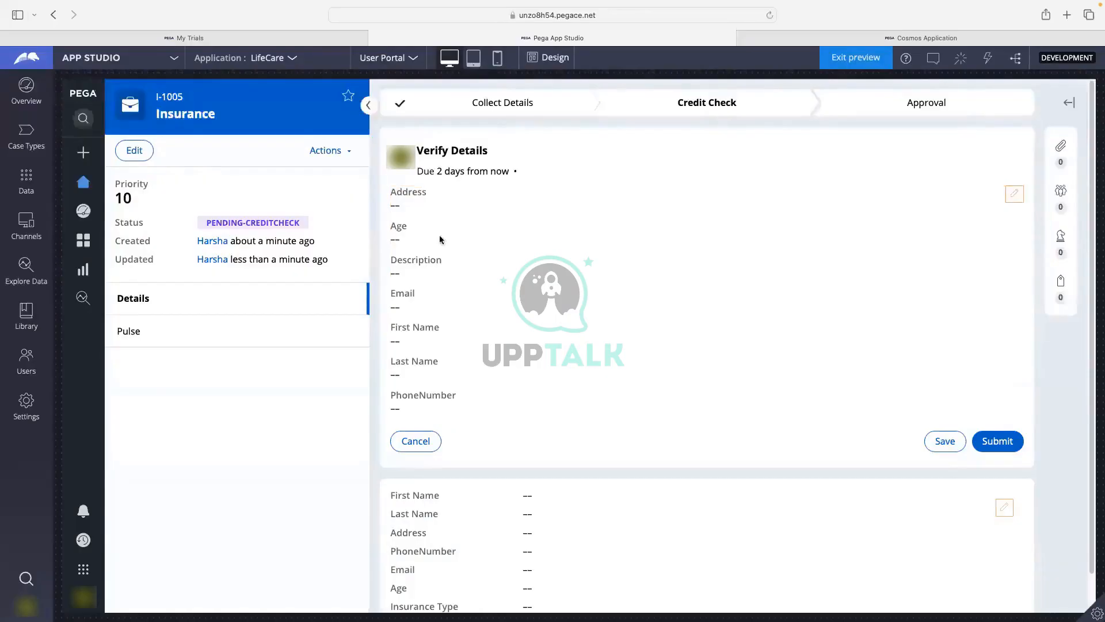
click(990, 441)
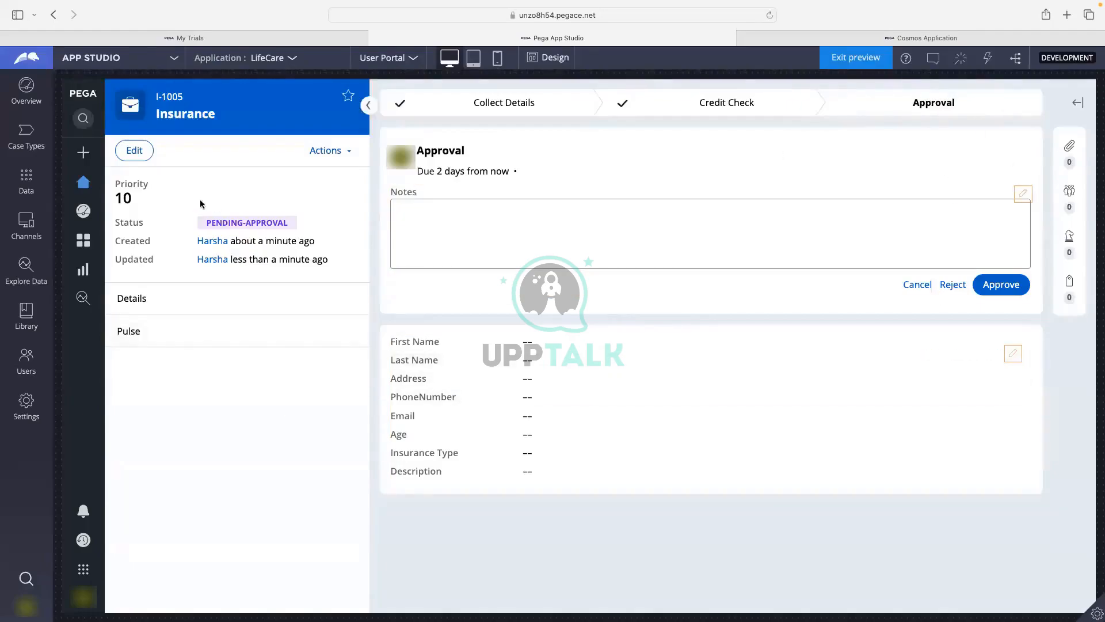
click(25, 140)
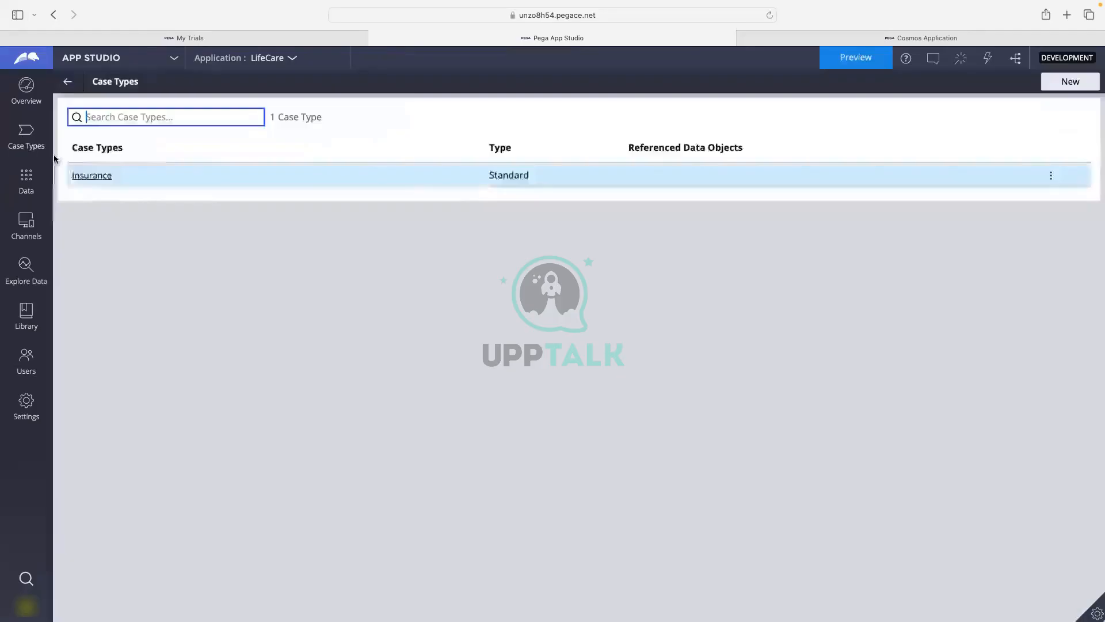
Open the Insurance case type and view the Personal Details, then Verify Details, step settings.
click(89, 175)
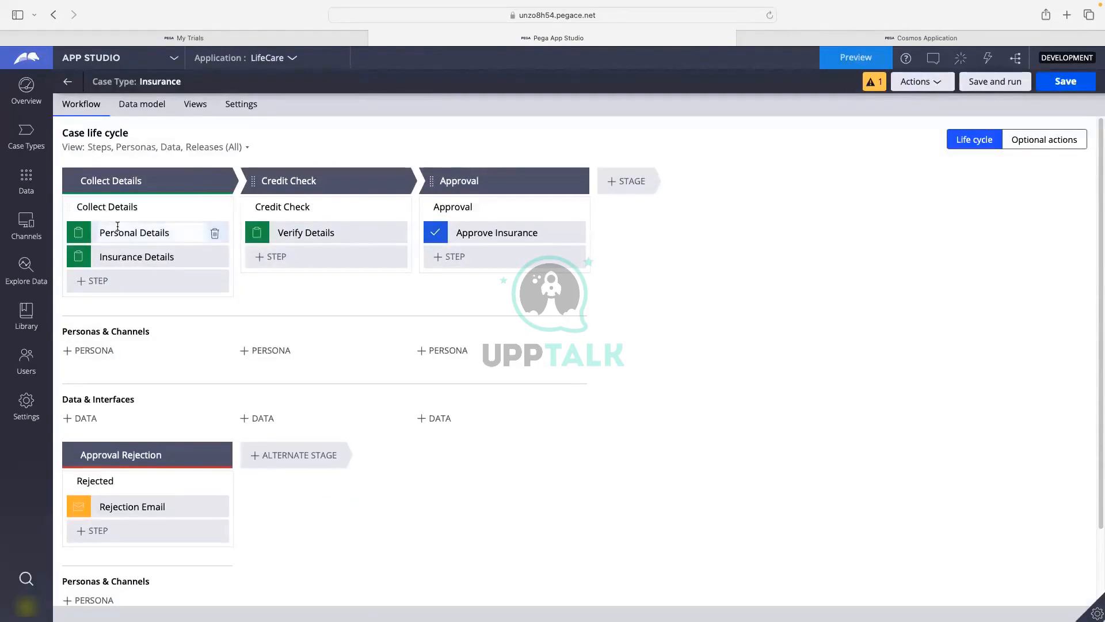
click(128, 232)
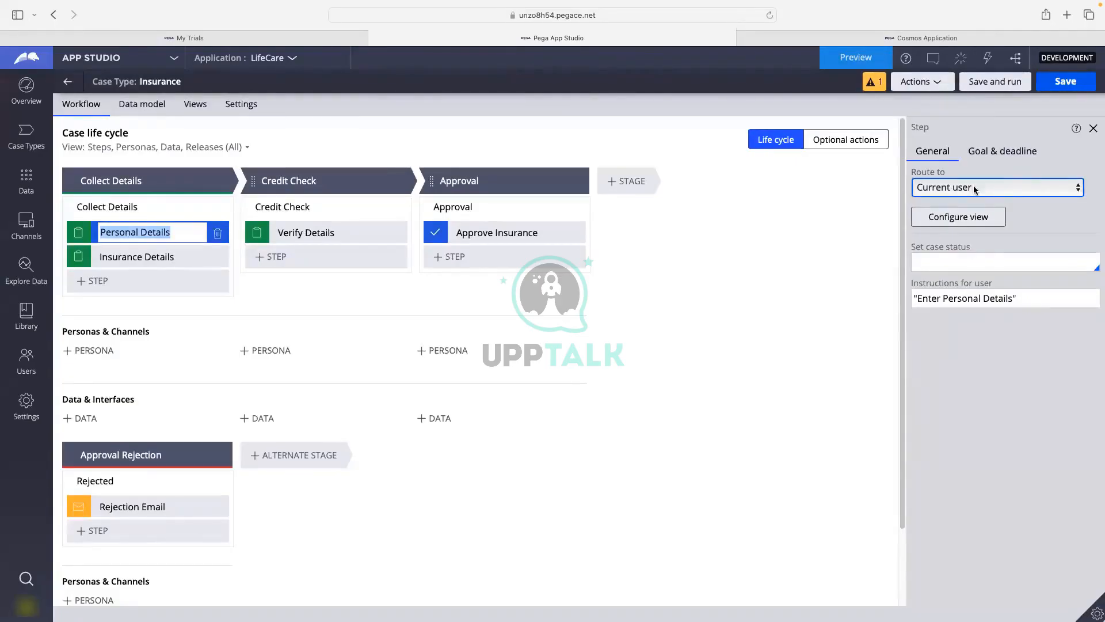
click(299, 232)
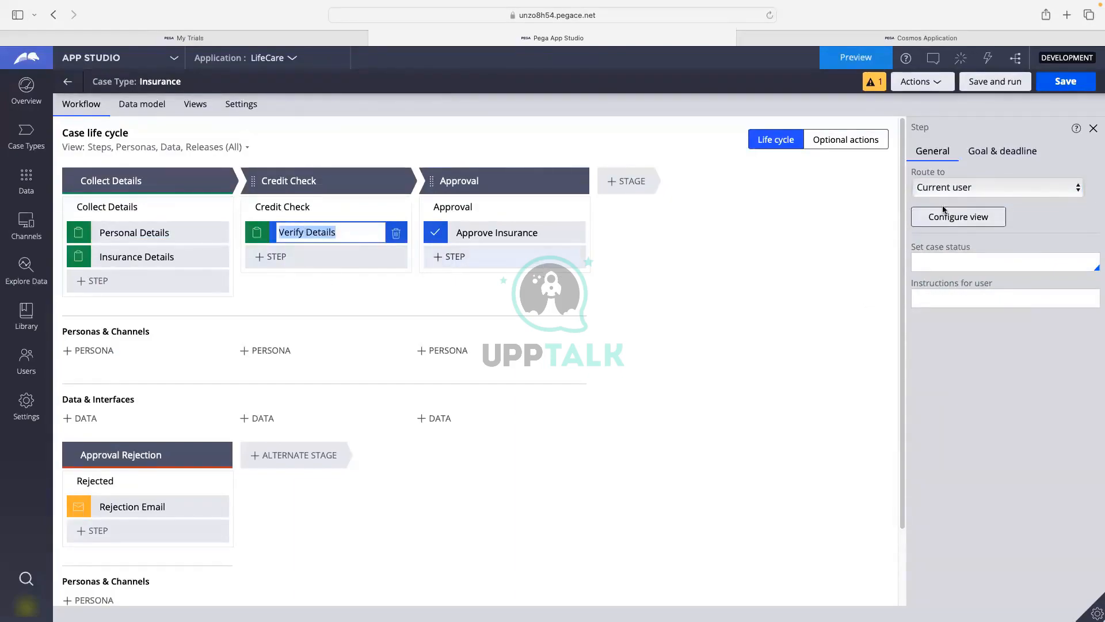
Route Verify Details to Specific user by searching the operator's name and choosing the suggested operator.
click(929, 188)
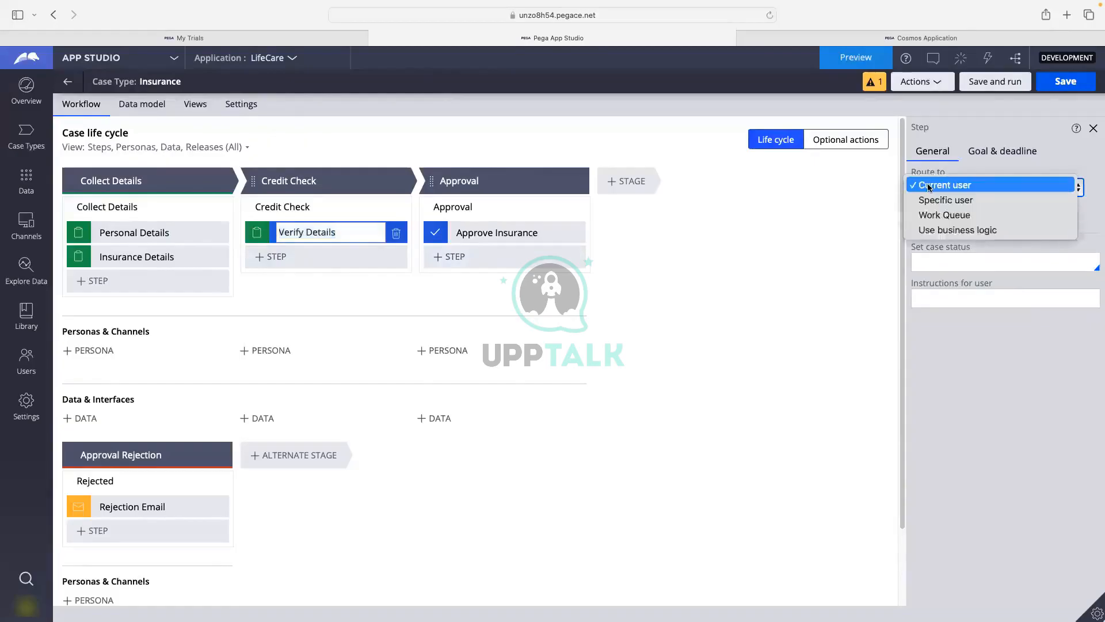
click(960, 200)
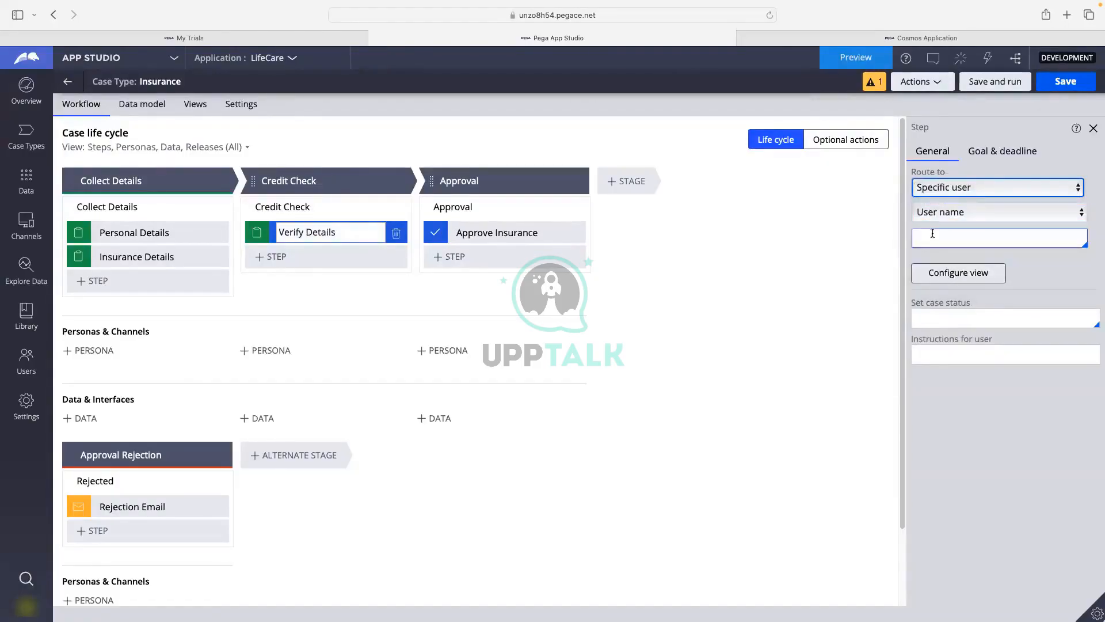
click(933, 233)
text(Fran)
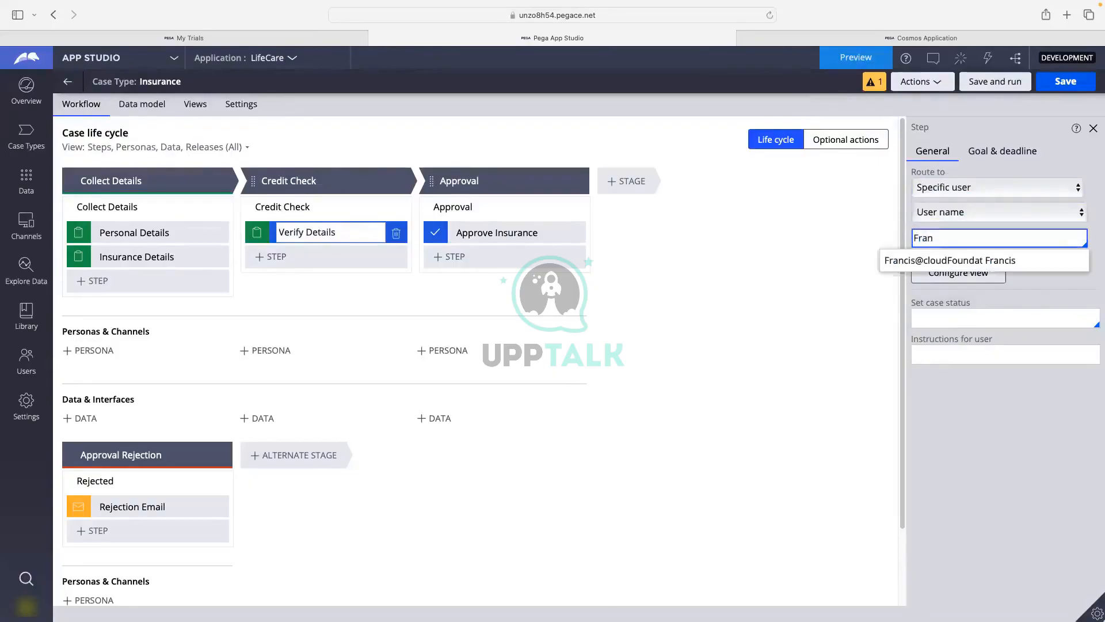
click(927, 260)
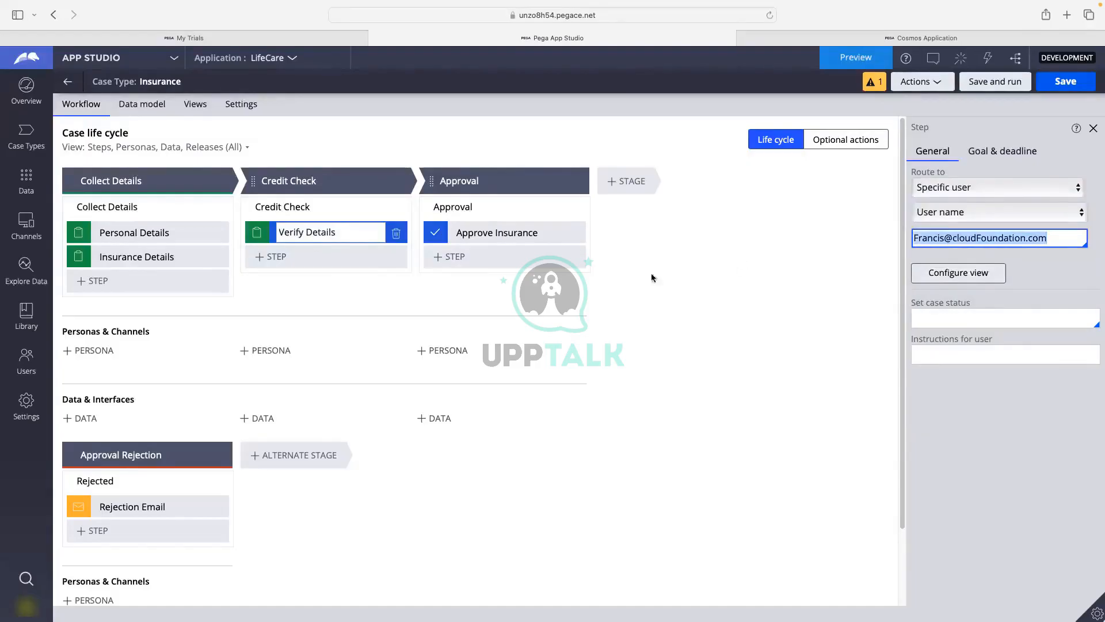
click(487, 238)
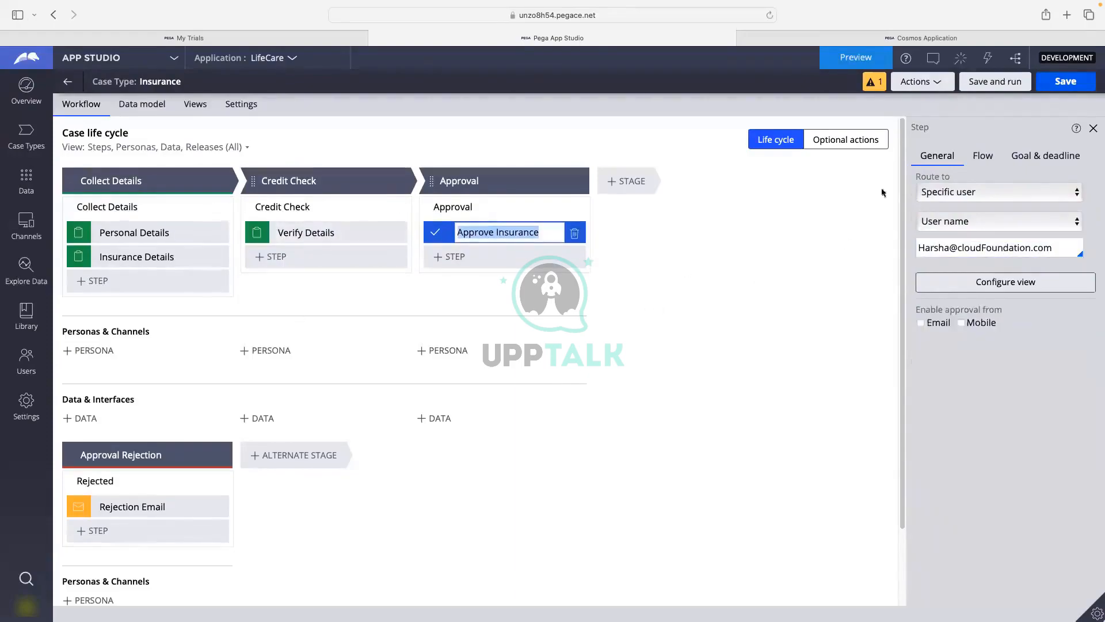
Save the case type and set Approve Insurance's Route to to Use business logic, showing its conditions.
click(1050, 84)
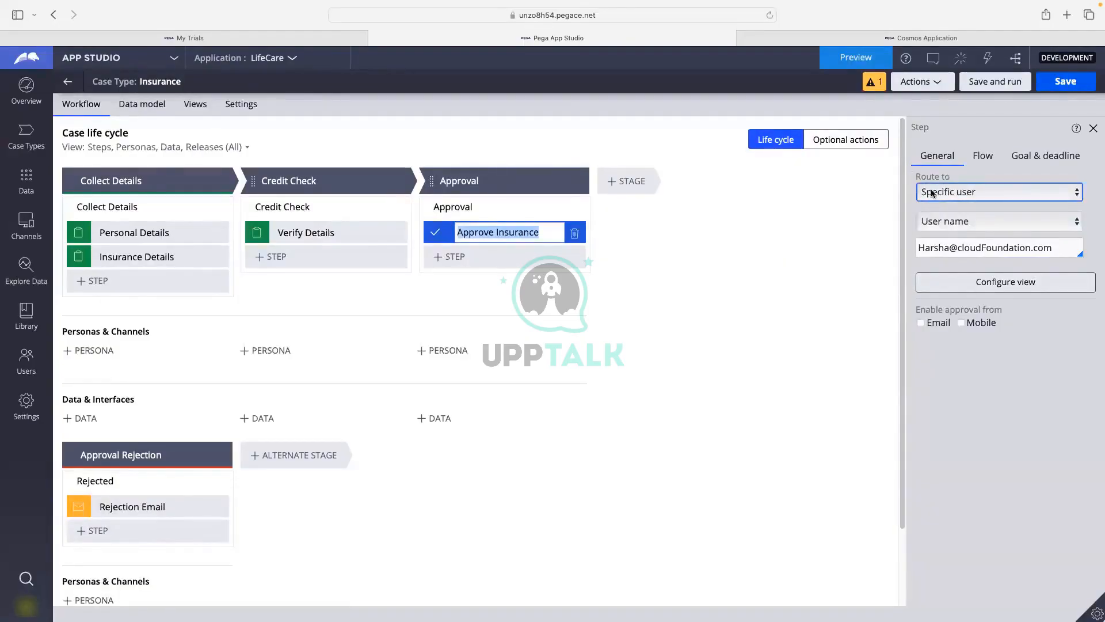
click(951, 192)
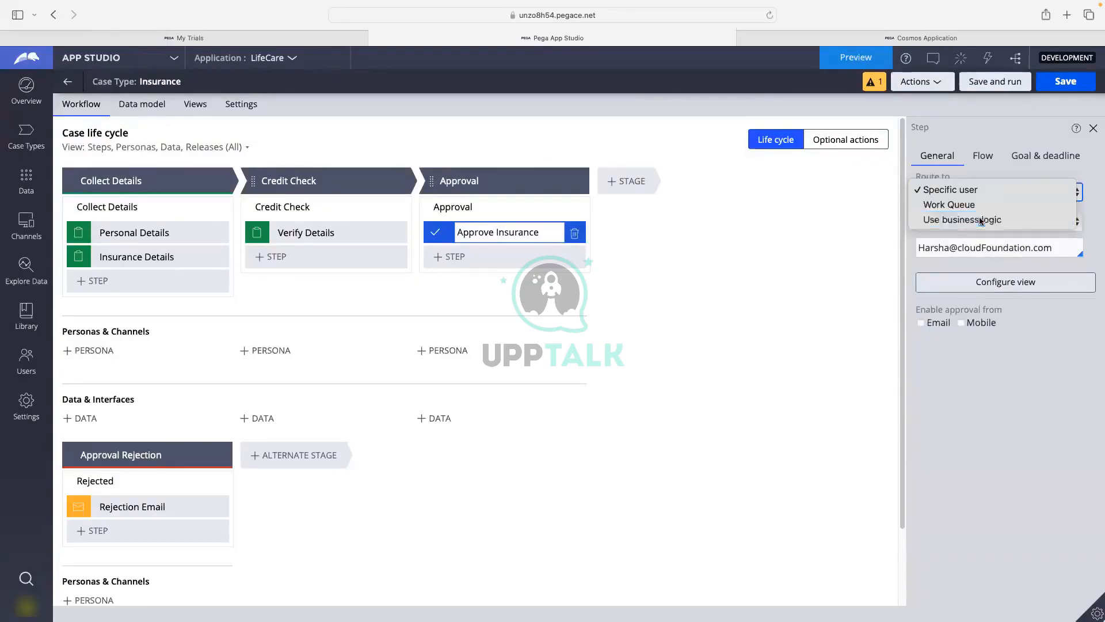
click(981, 220)
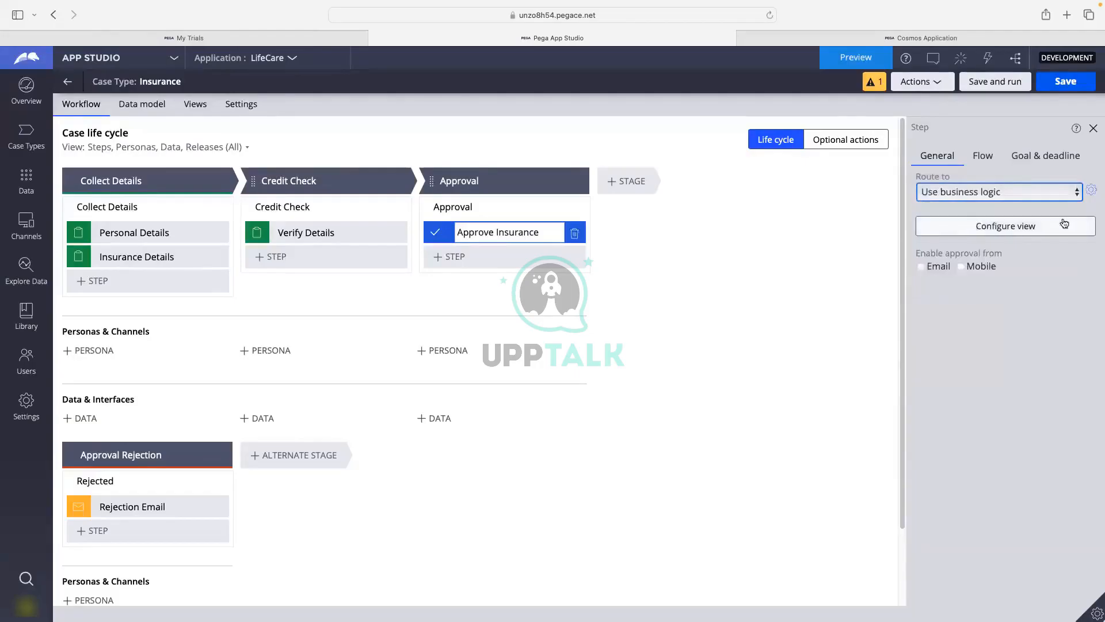
click(1092, 188)
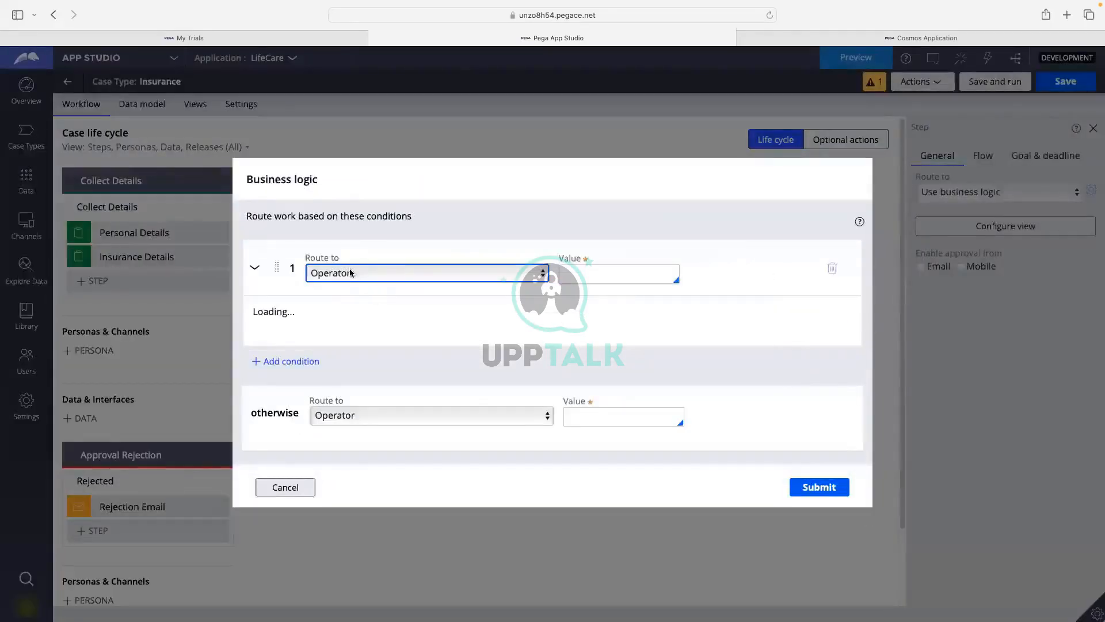
Review the Operator route target, value and fallback fields, then cancel without adding conditions.
click(378, 277)
click(378, 277)
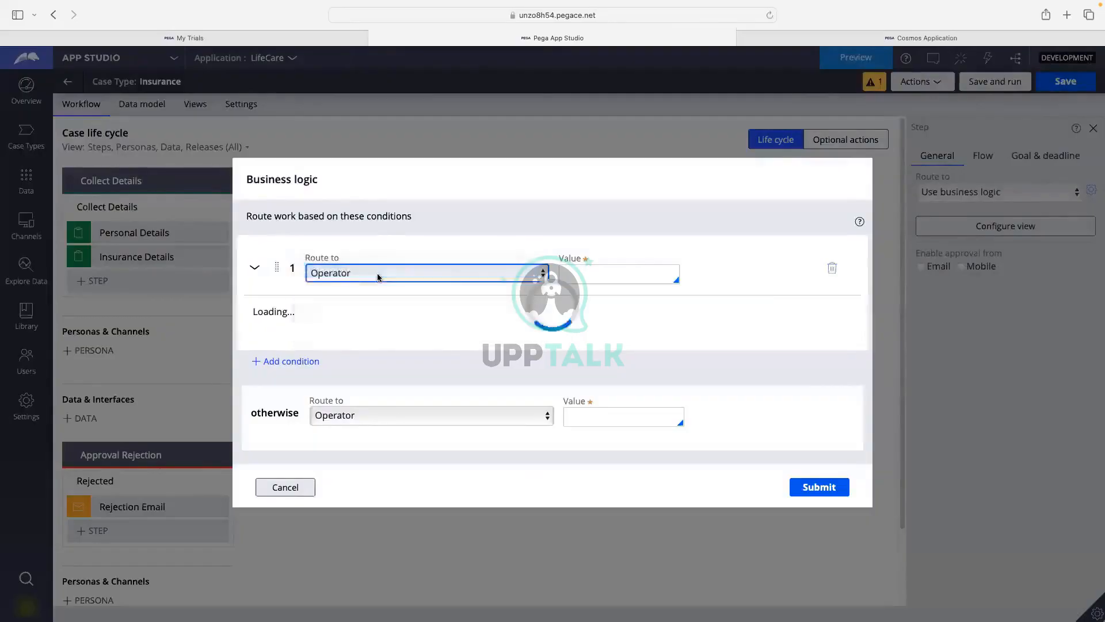
click(608, 270)
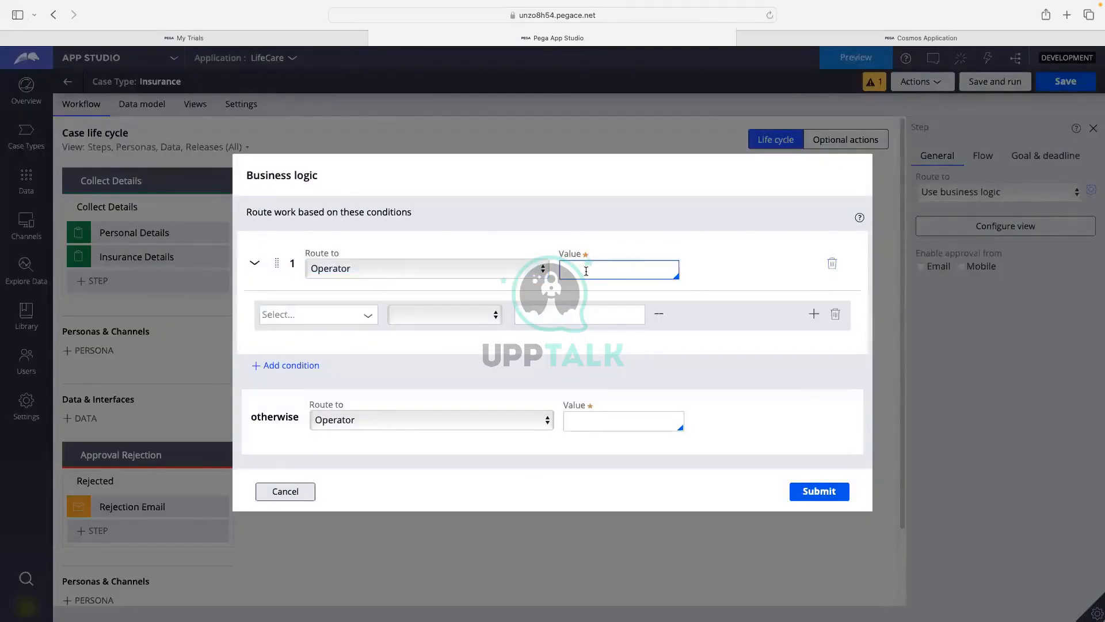
click(347, 269)
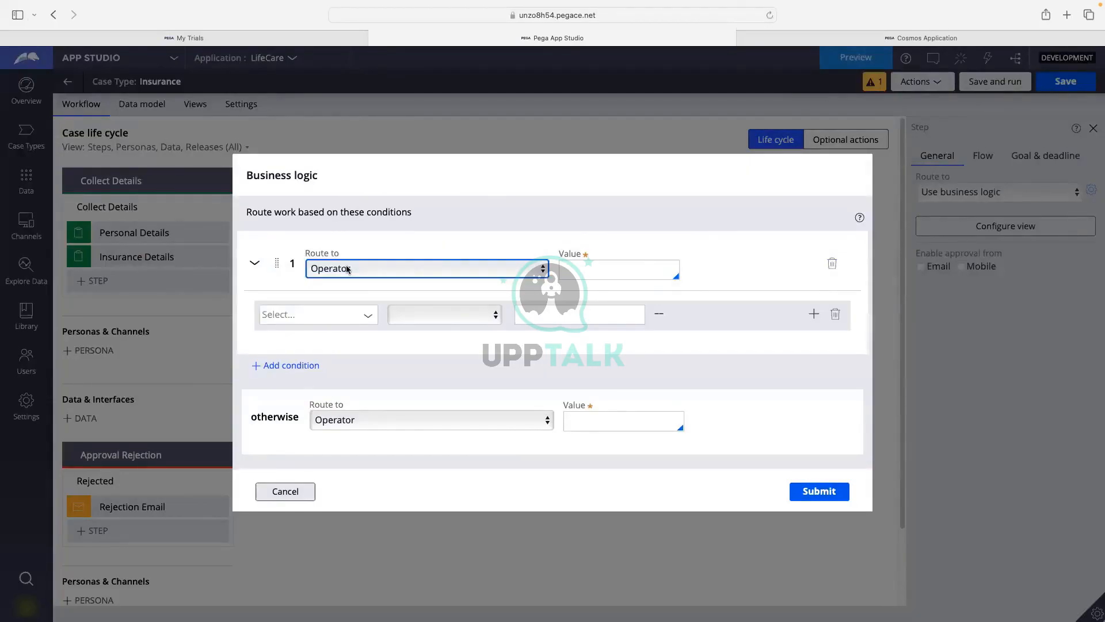
click(372, 342)
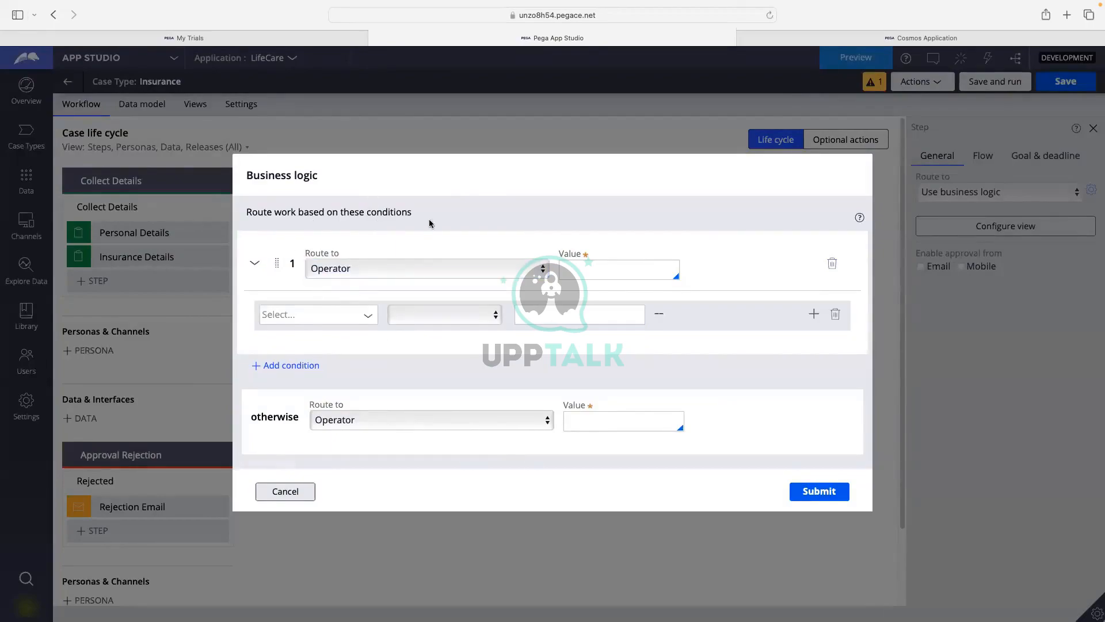
key(Tab)
click(294, 500)
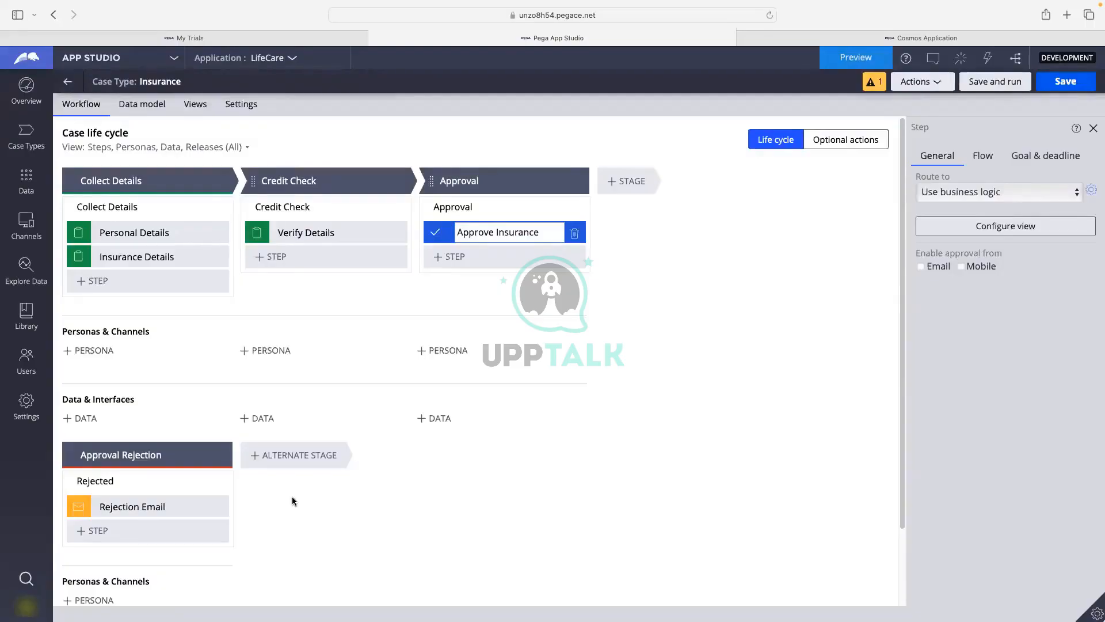
Switch Approve Insurance's routing back to Specific user and save the case type.
click(960, 176)
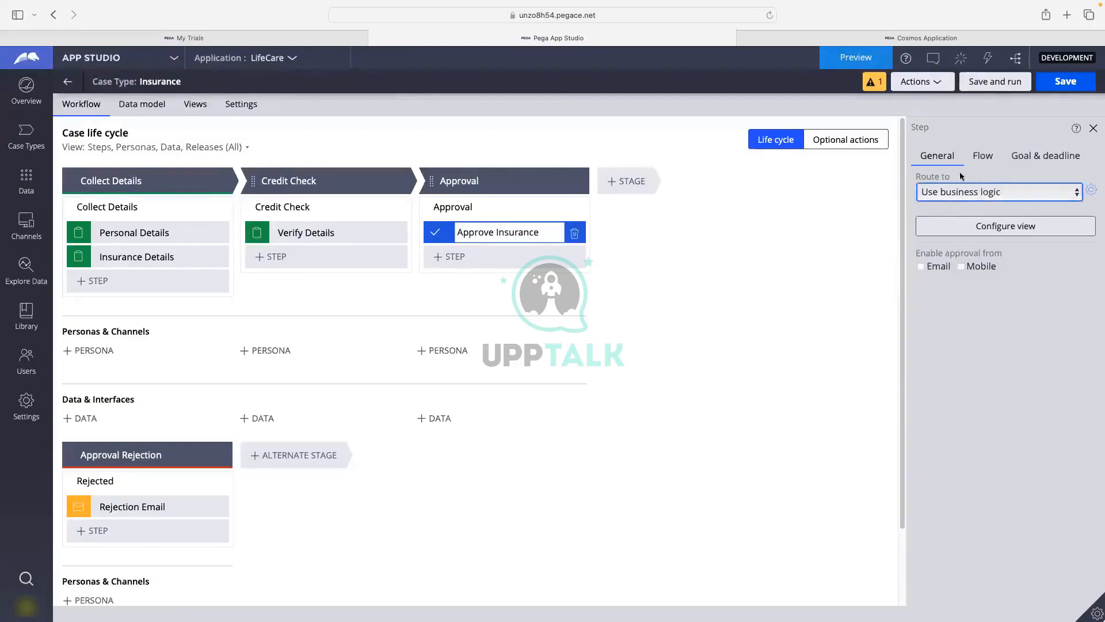
click(989, 192)
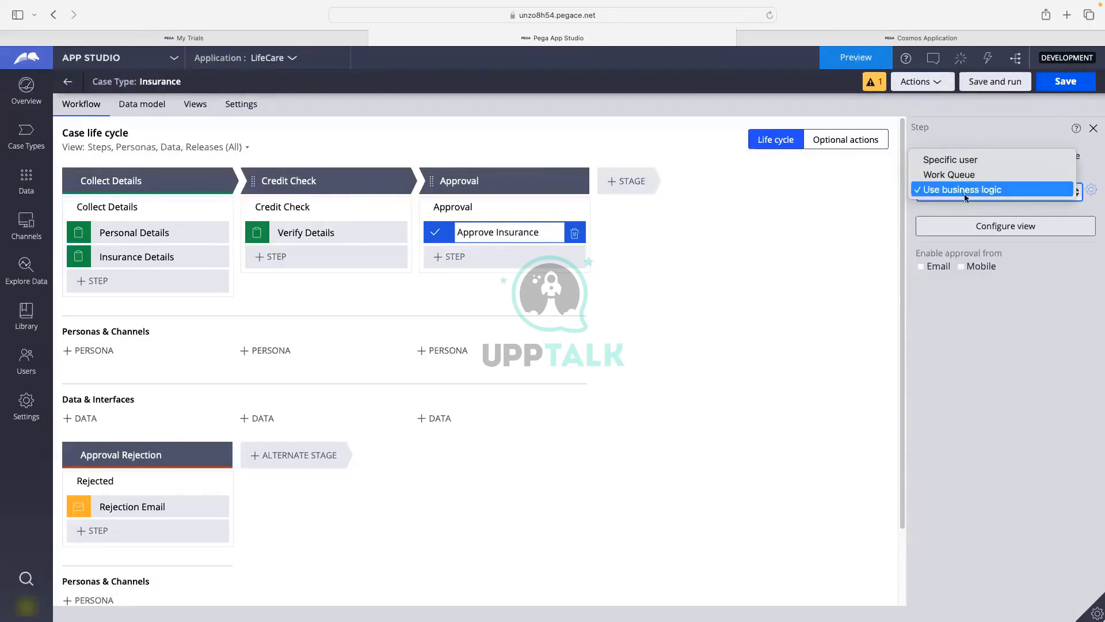
click(906, 210)
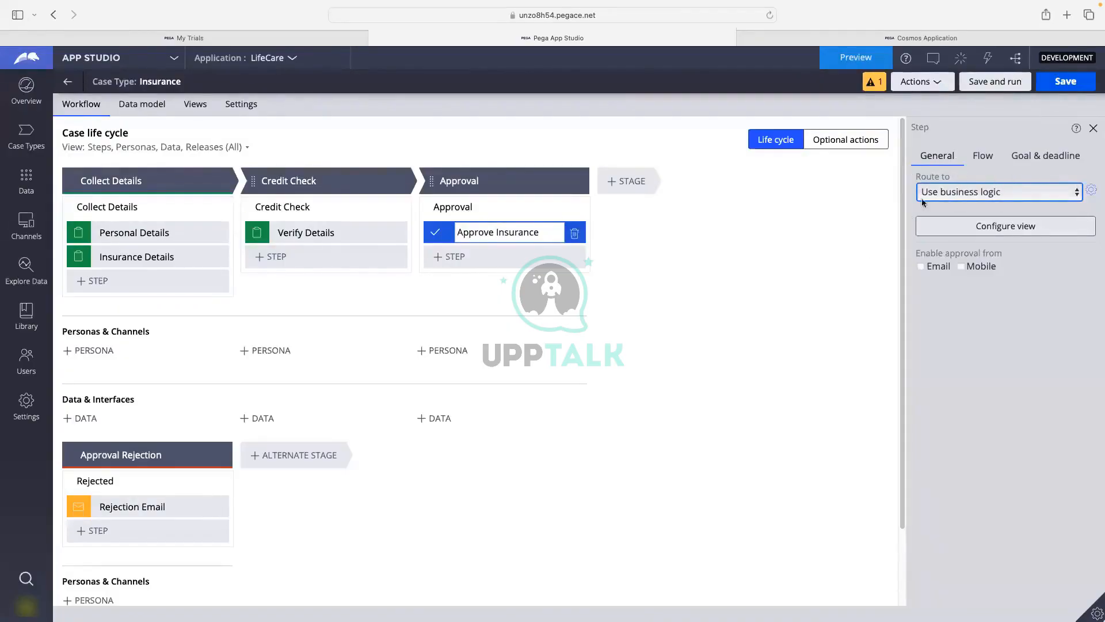
click(938, 193)
click(935, 161)
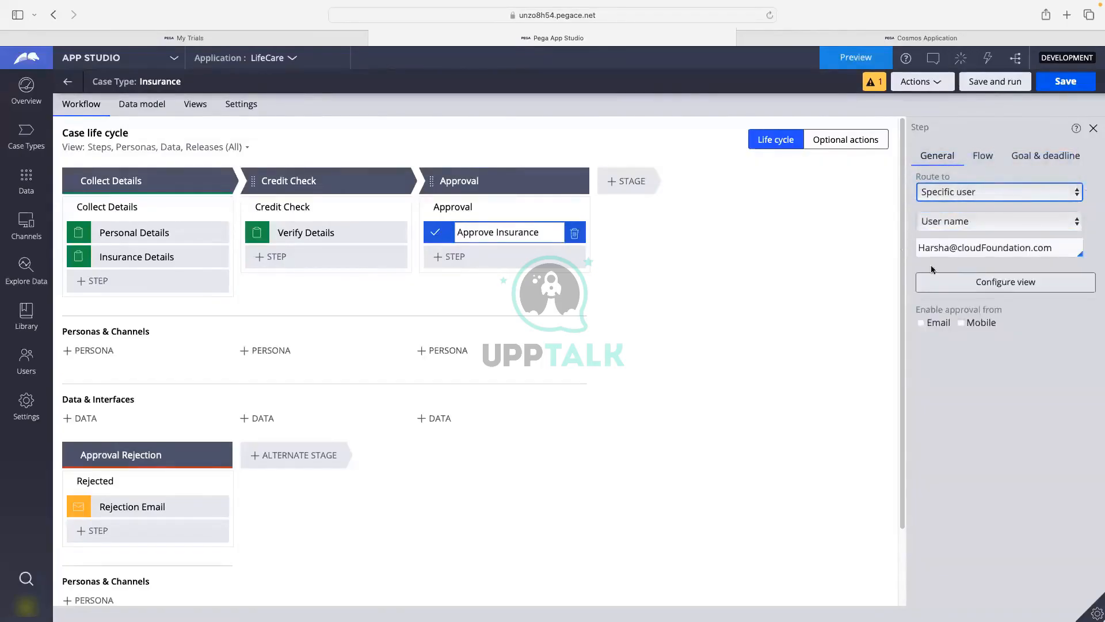
click(1059, 82)
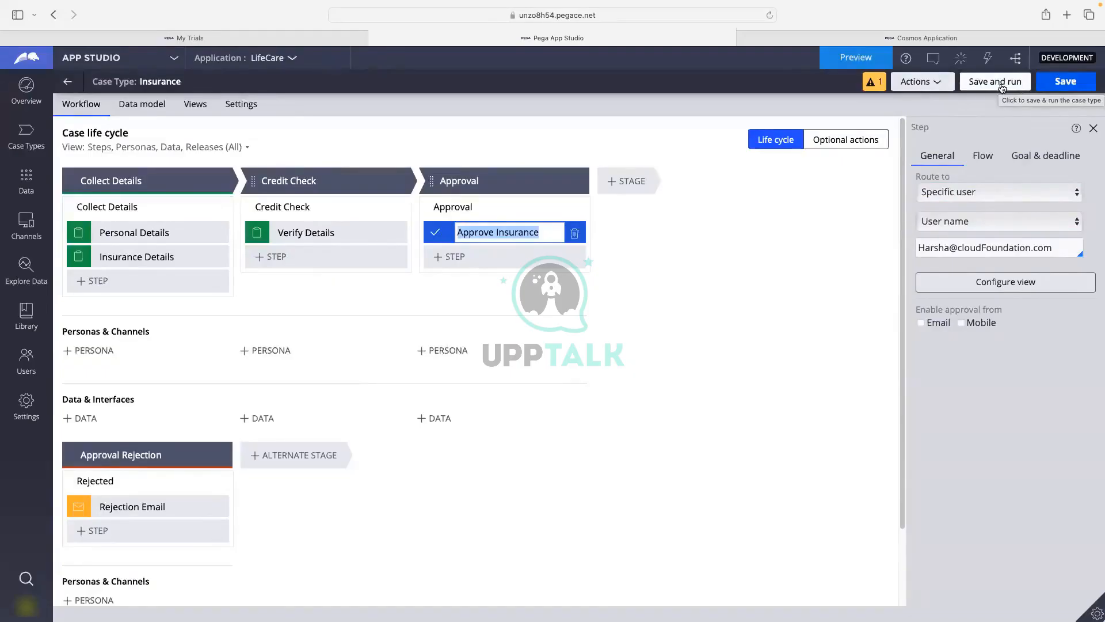
Save and run the Insurance case type, then cancel the unsubmitted new case I-1004.
click(1002, 86)
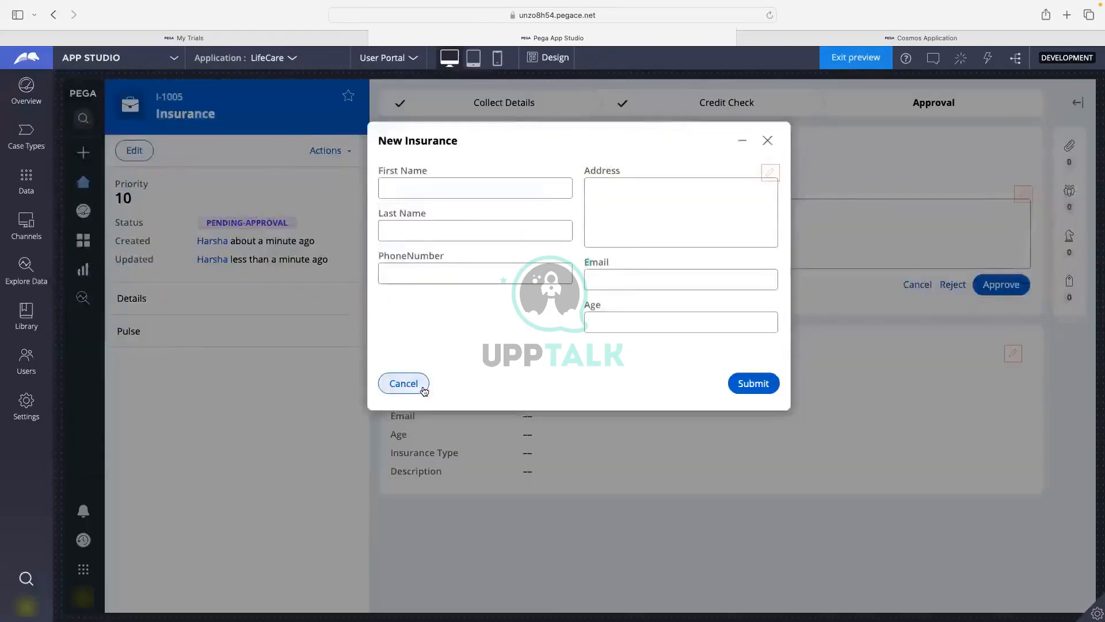
click(424, 390)
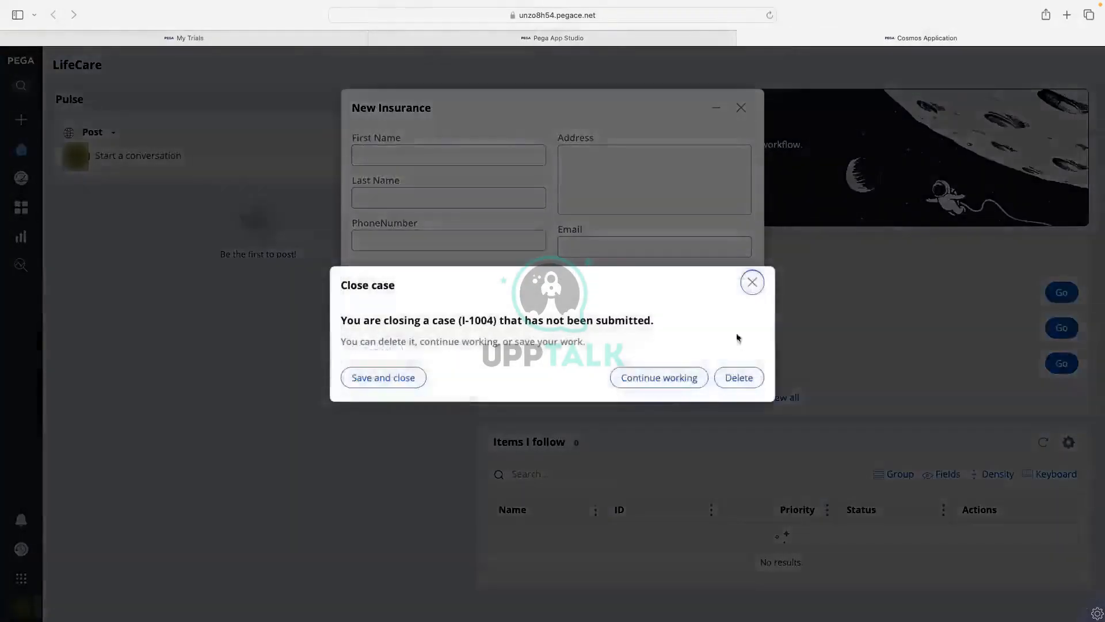
click(752, 282)
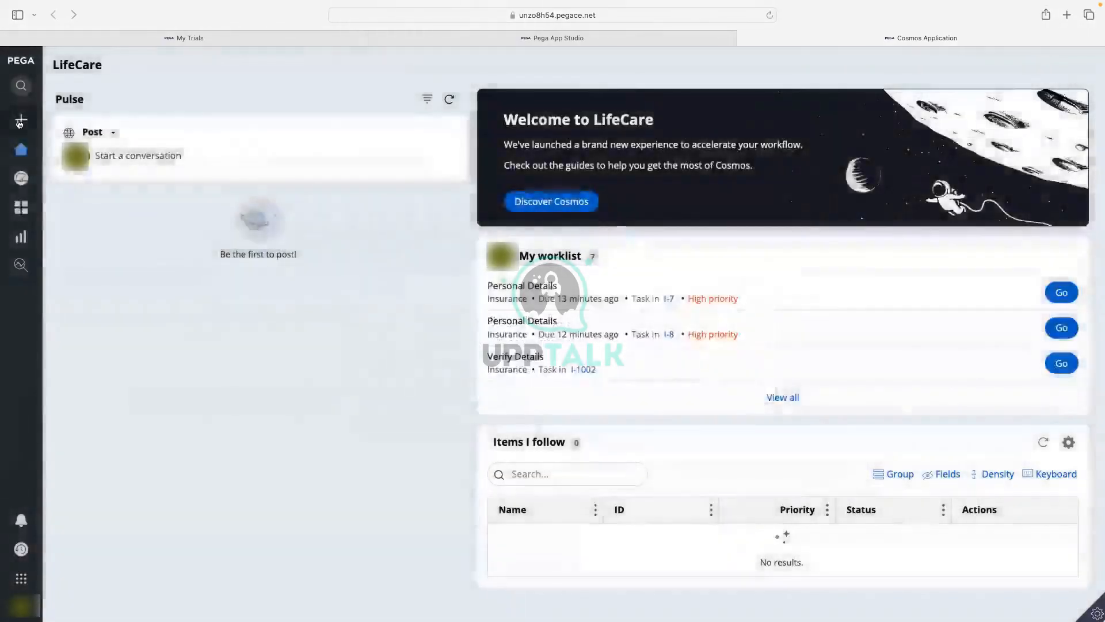
Start a new Insurance case and copy the first name into Last Name, Address and Email.
mouse_move(19, 122)
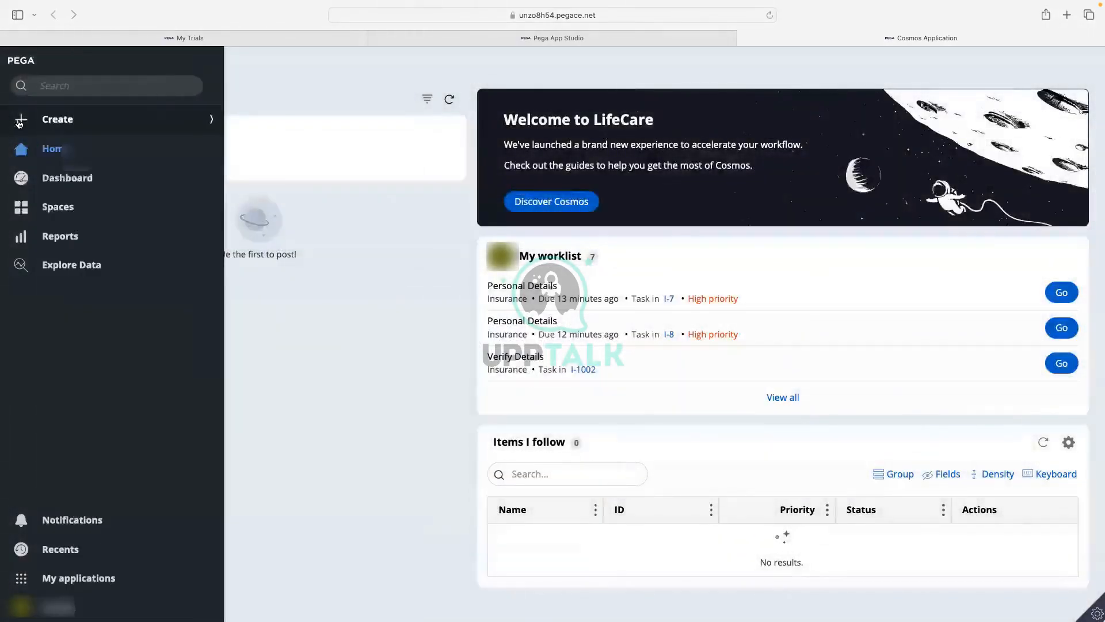
click(53, 122)
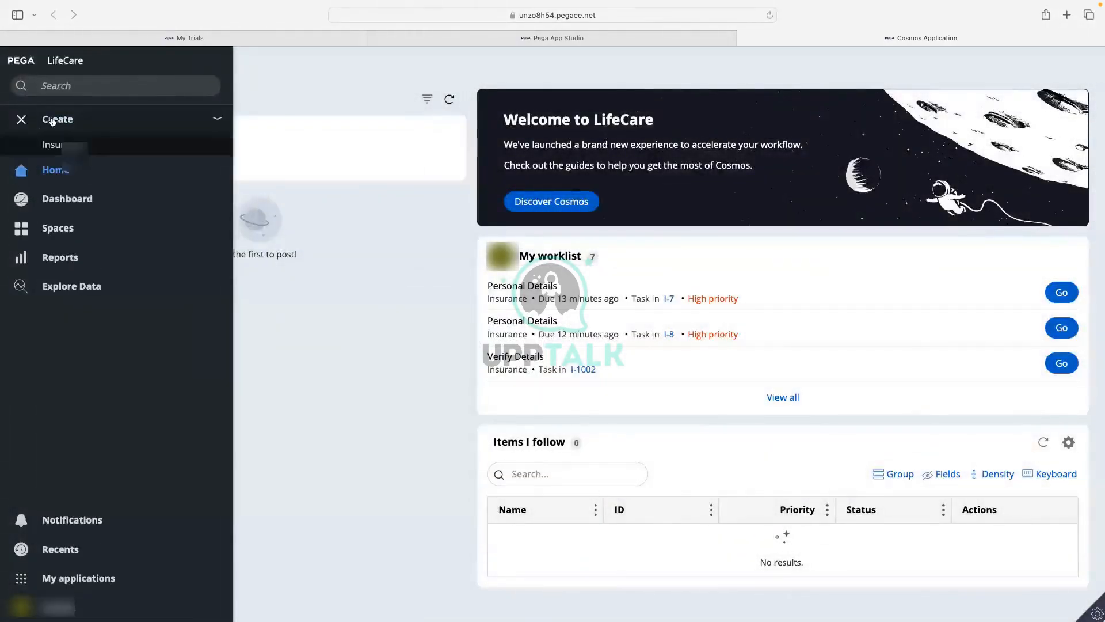
click(53, 147)
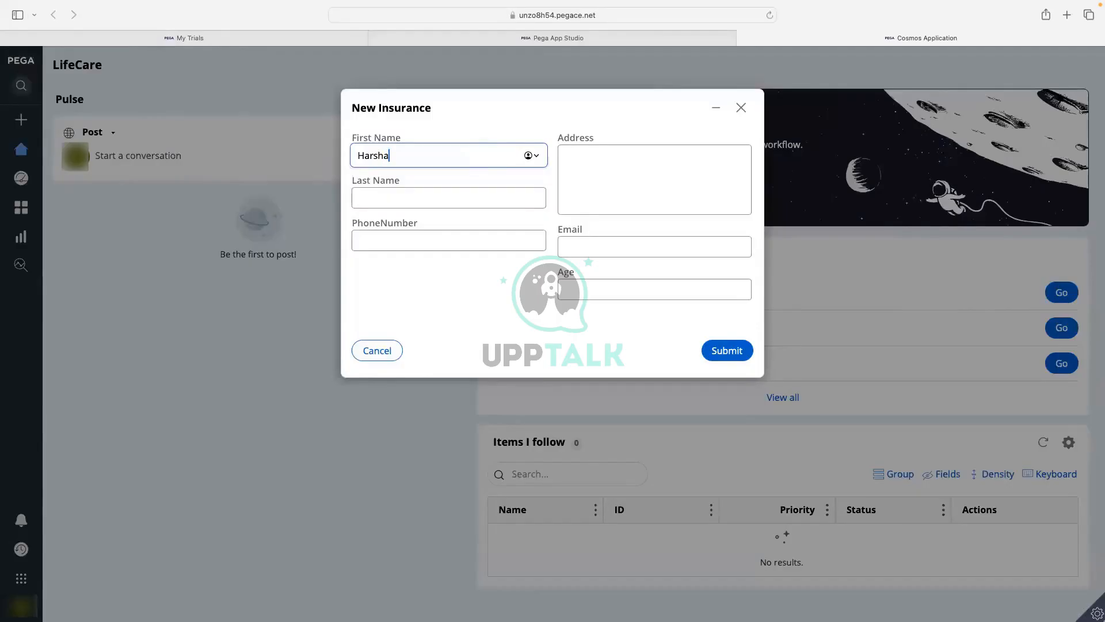
key(super+a)
key(super+c)
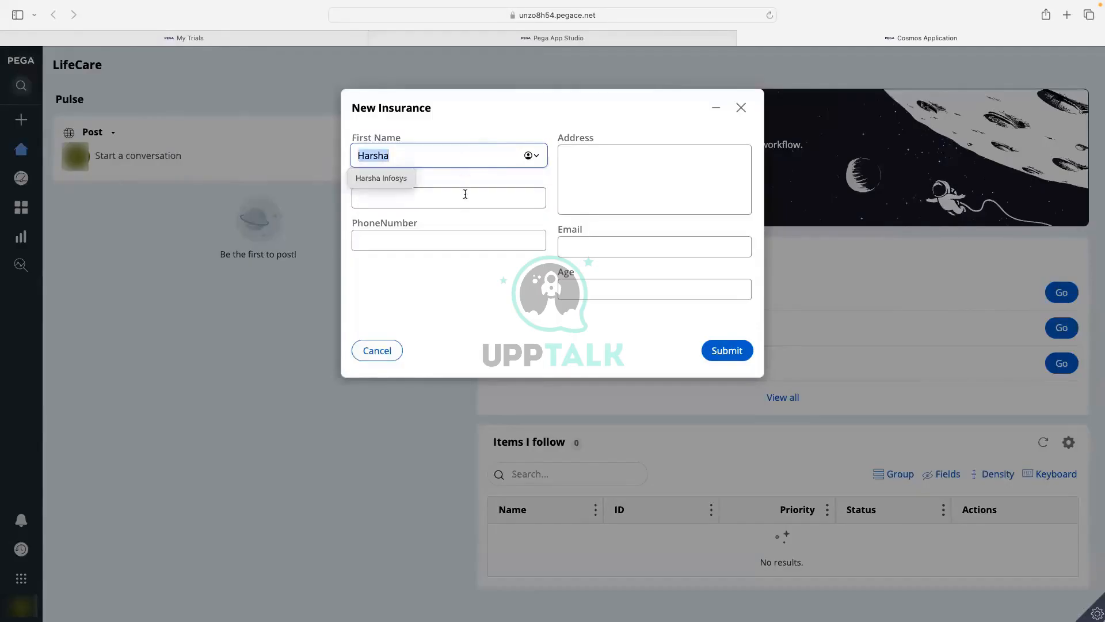
click(465, 194)
key(super+v)
click(614, 186)
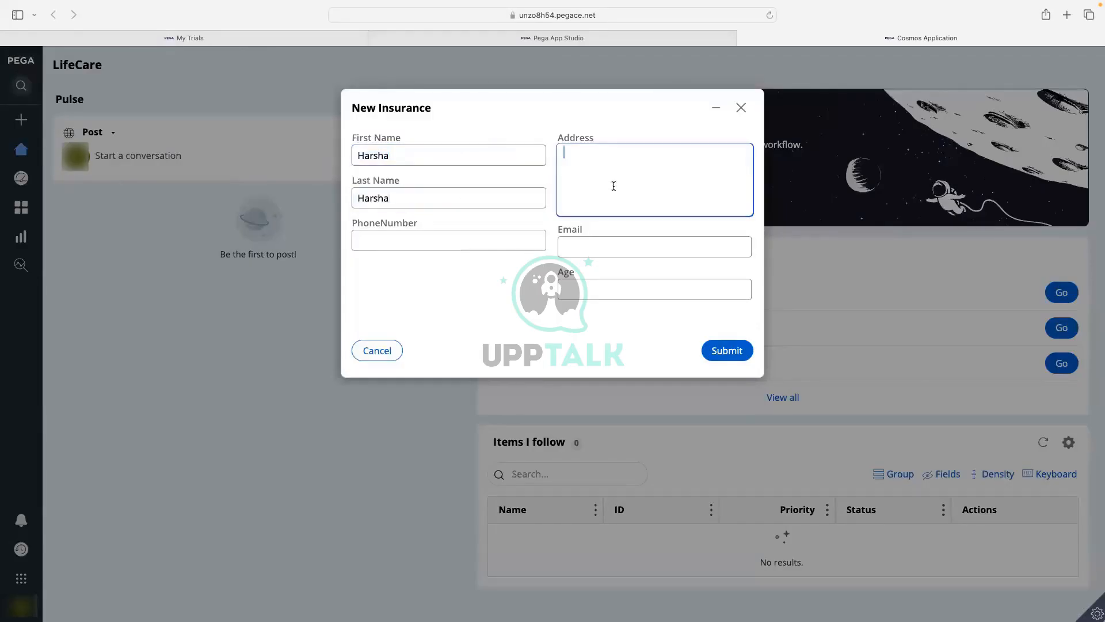
key(super+v)
click(593, 255)
key(super+v)
text(@abc)
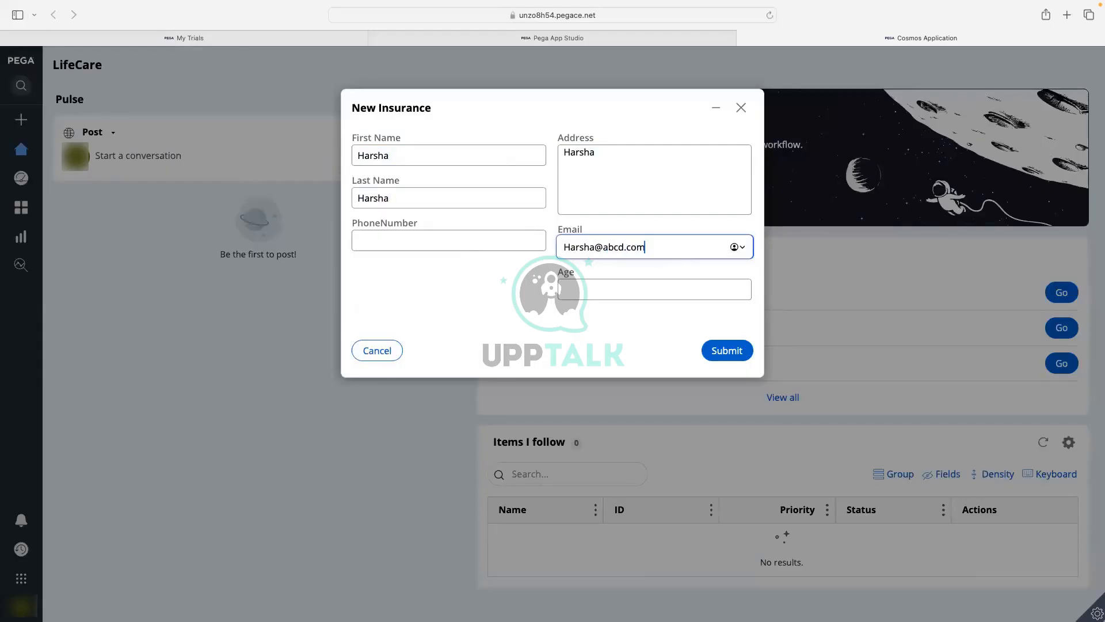
click(580, 285)
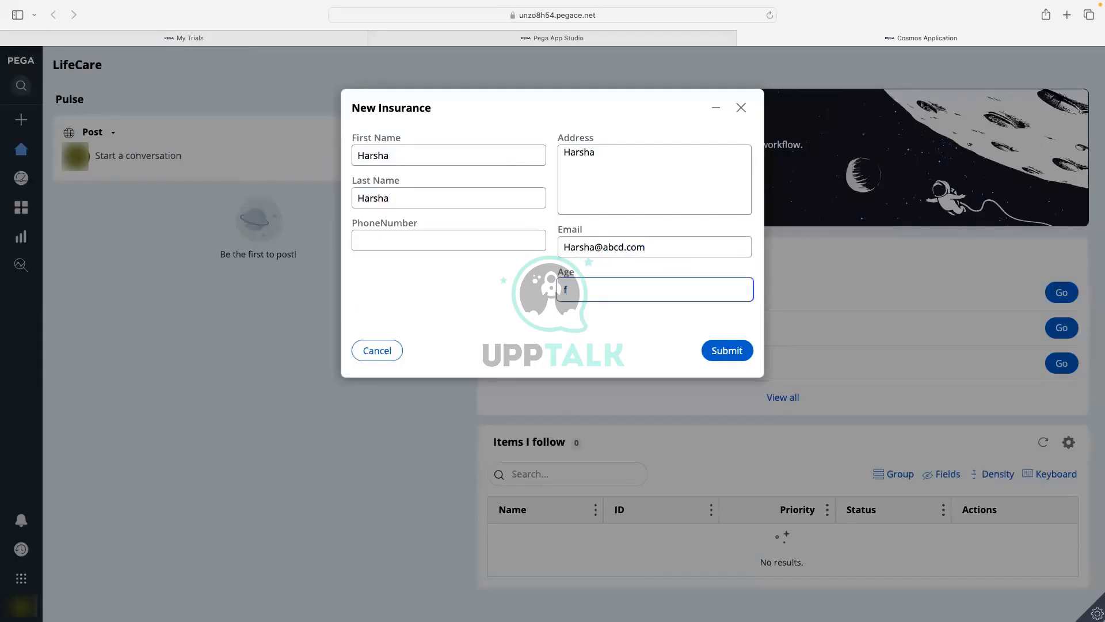
text(4324)
click(414, 238)
text(56743215676544)
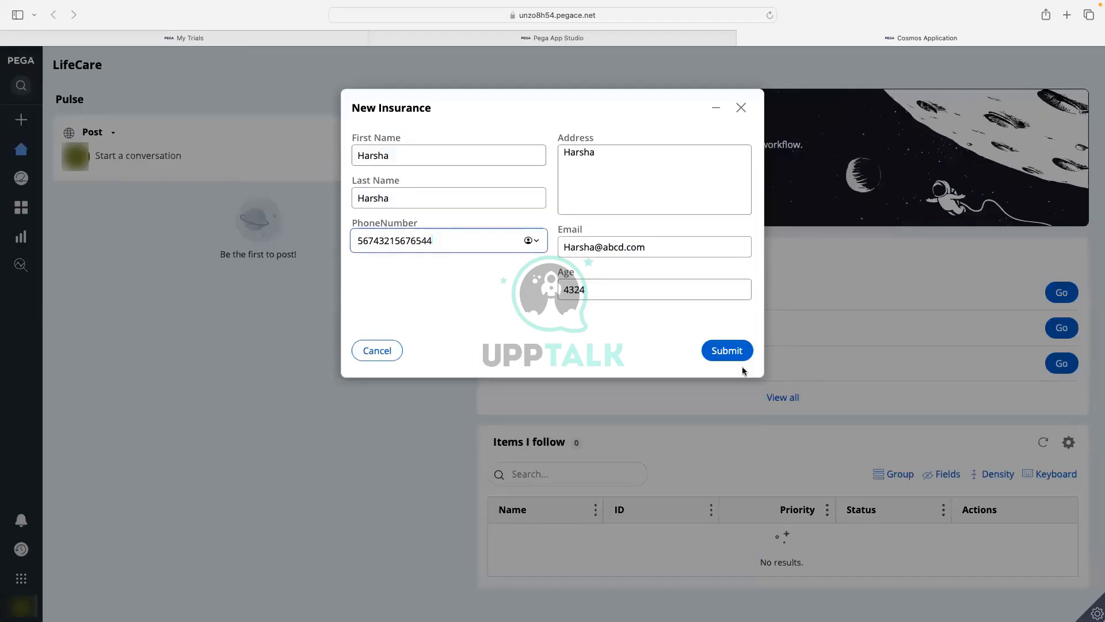
click(720, 351)
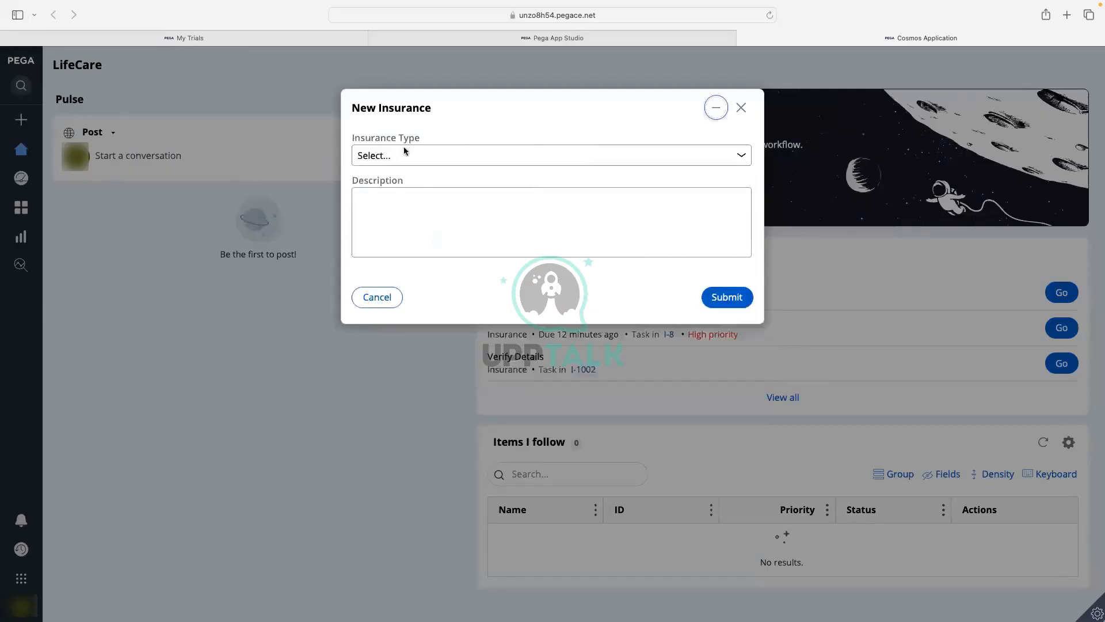
Choose Auto Insurance with description 'fdsfsdfsdf', submit, and review the Verify Details to-do.
click(404, 154)
click(399, 167)
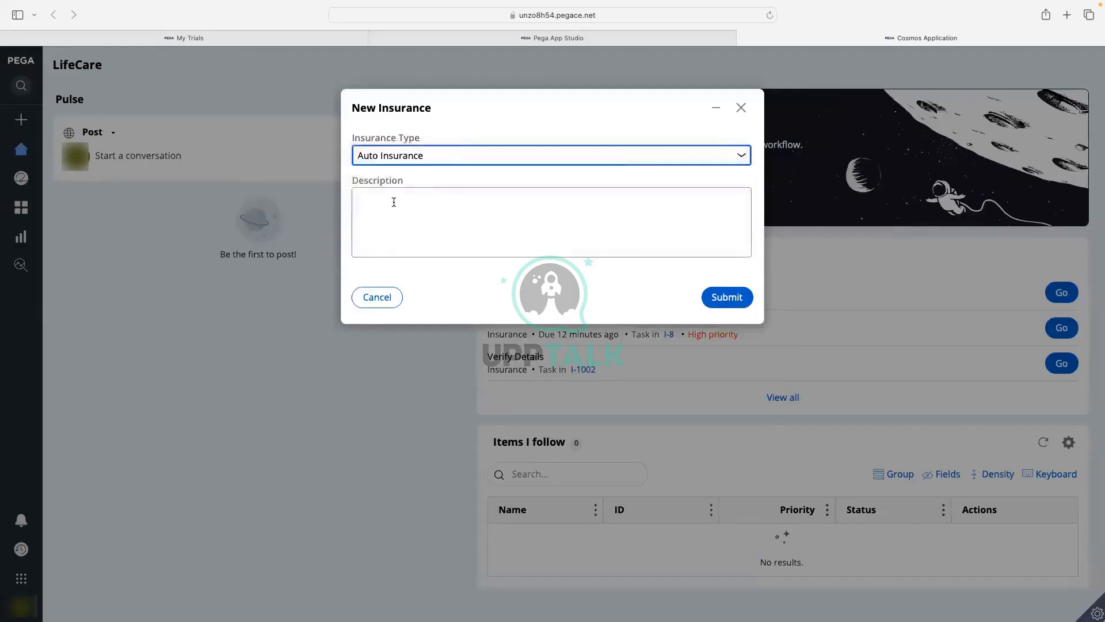
click(394, 204)
text(fdsfsdfsdf)
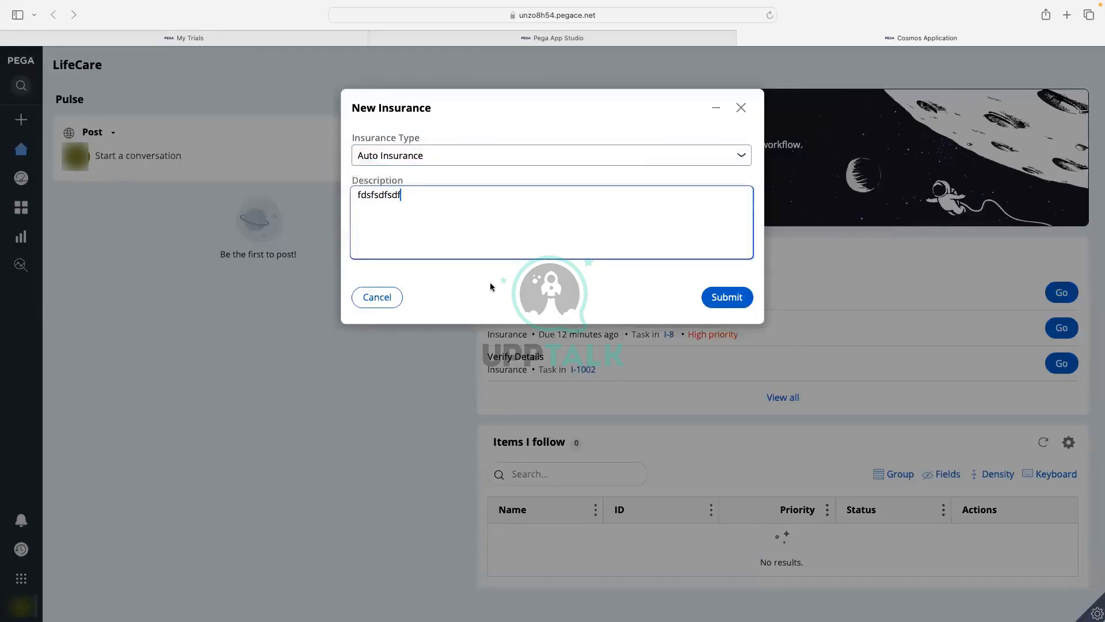
click(721, 299)
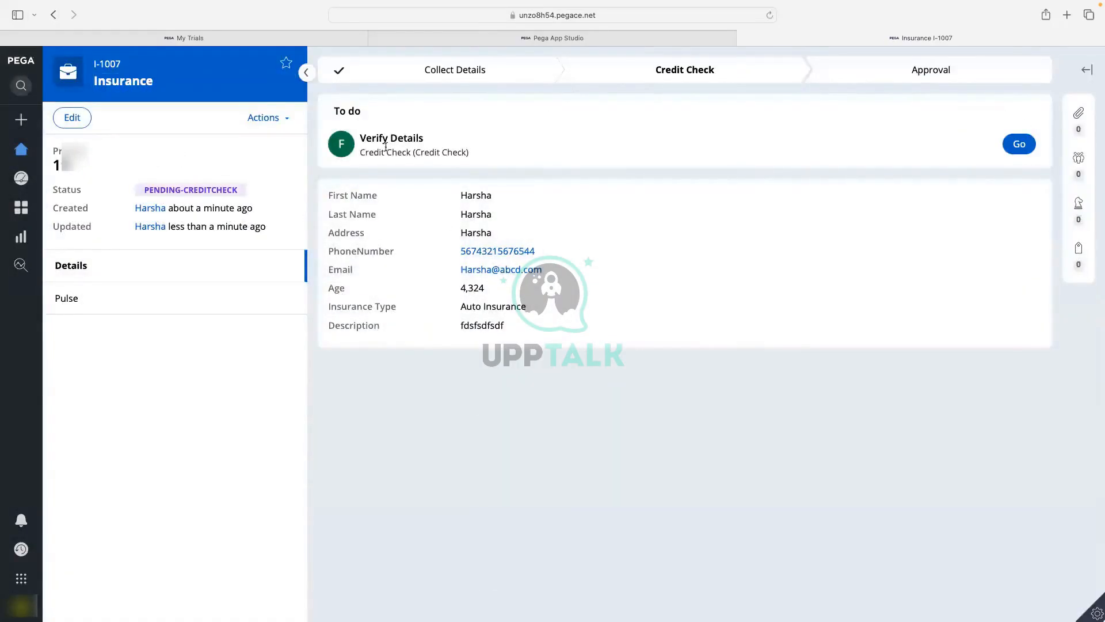
mouse_move(371, 154)
mouse_down()
mouse_move(462, 152)
mouse_move(357, 158)
mouse_up()
click(446, 171)
drag(357, 159, 471, 151)
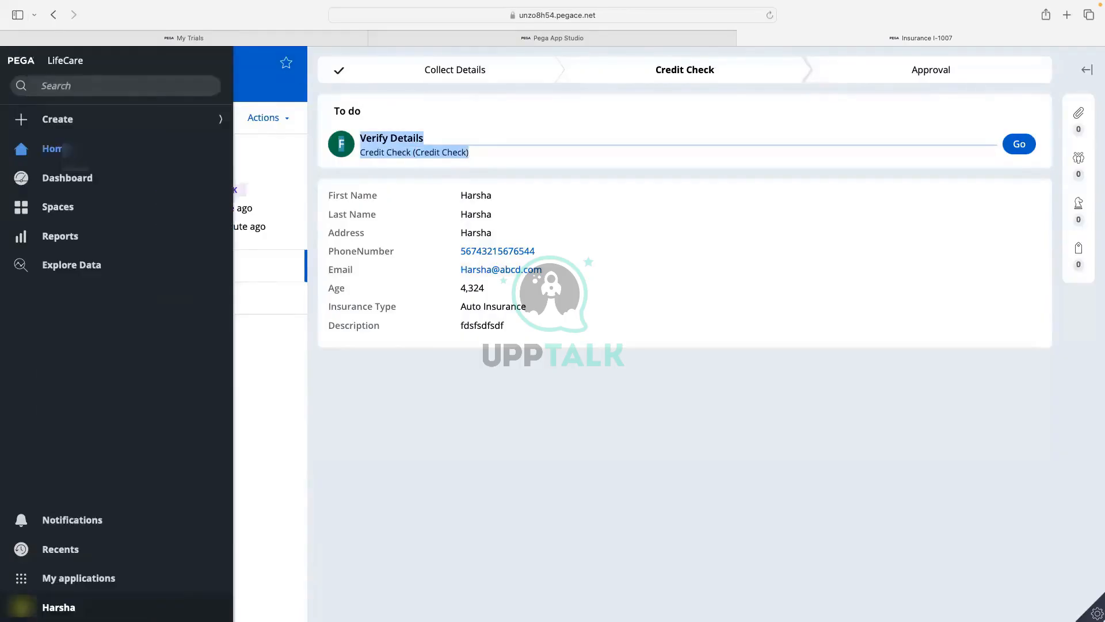
Close the case page, switch to Dev Studio, and launch the User Portal.
click(26, 606)
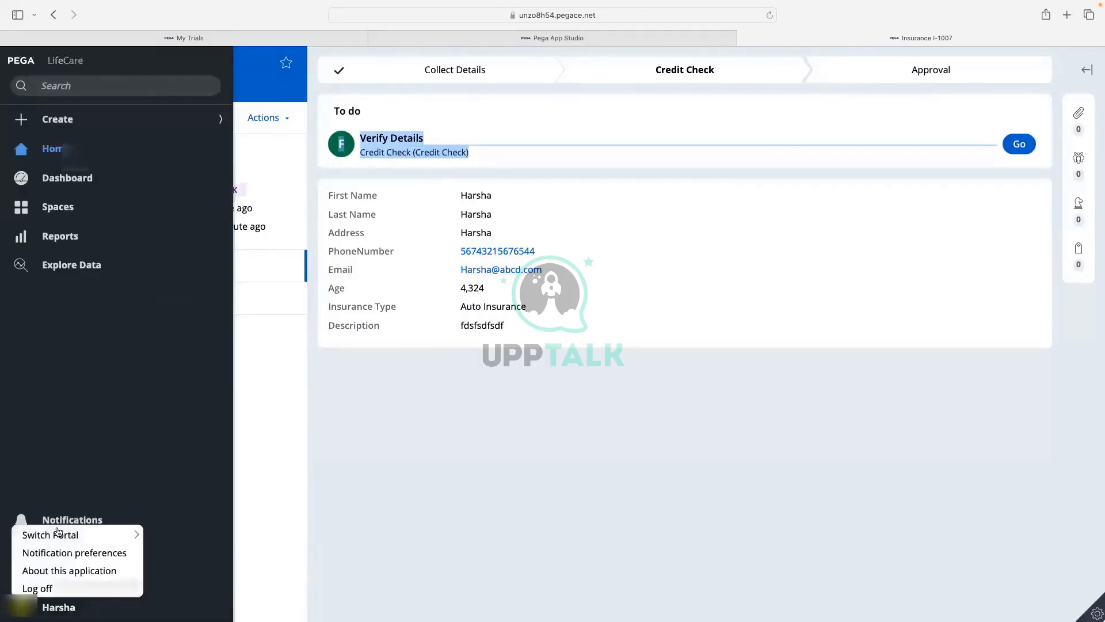
click(37, 588)
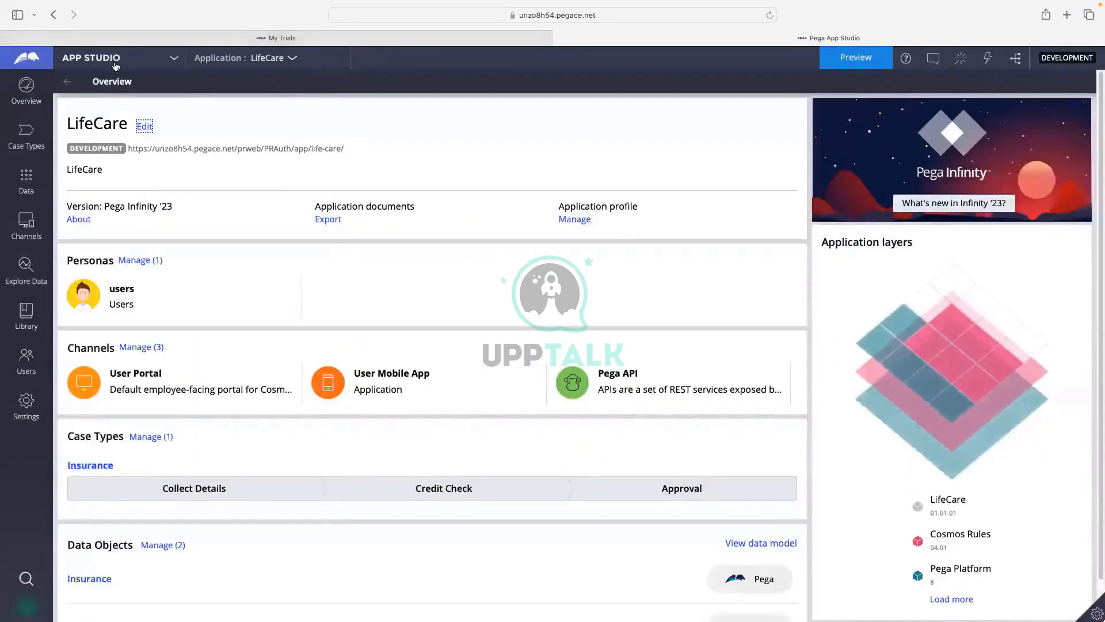
click(116, 64)
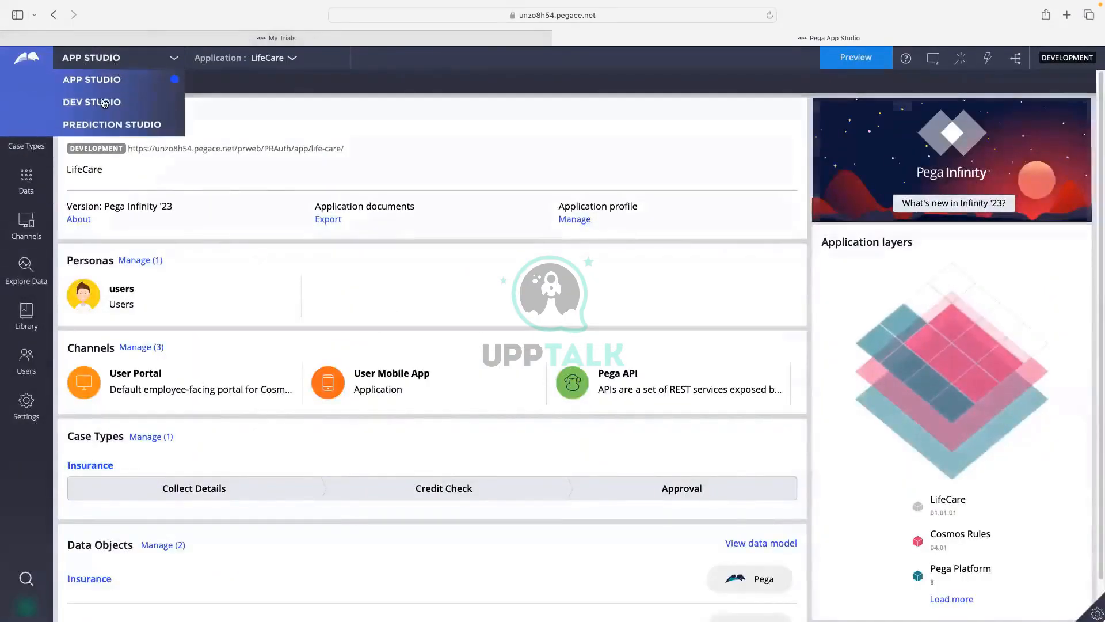
click(103, 102)
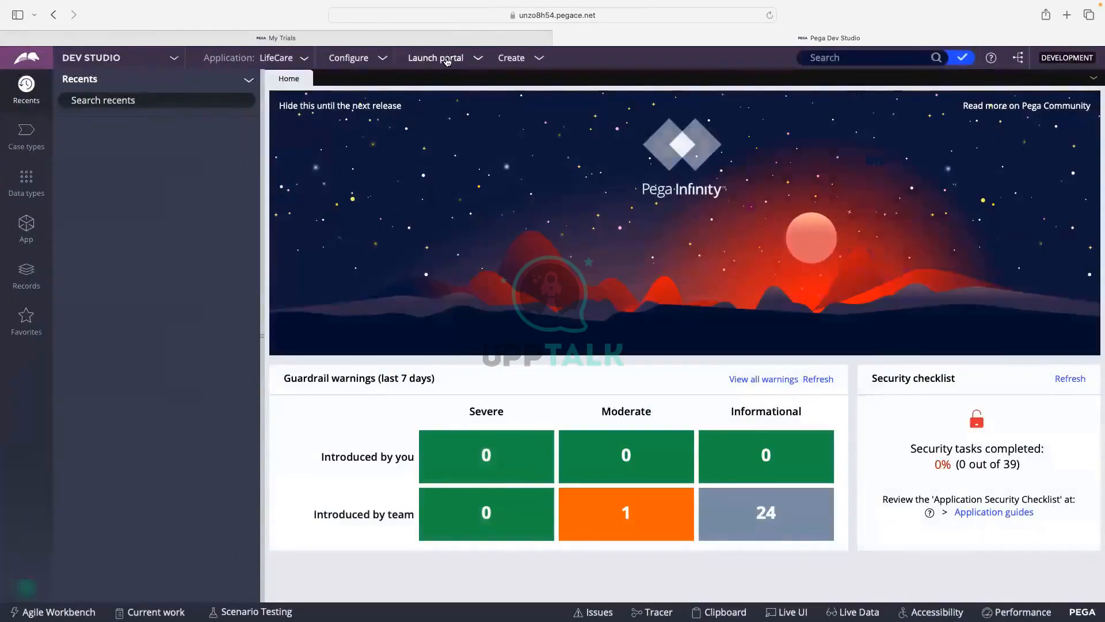
click(447, 60)
click(446, 75)
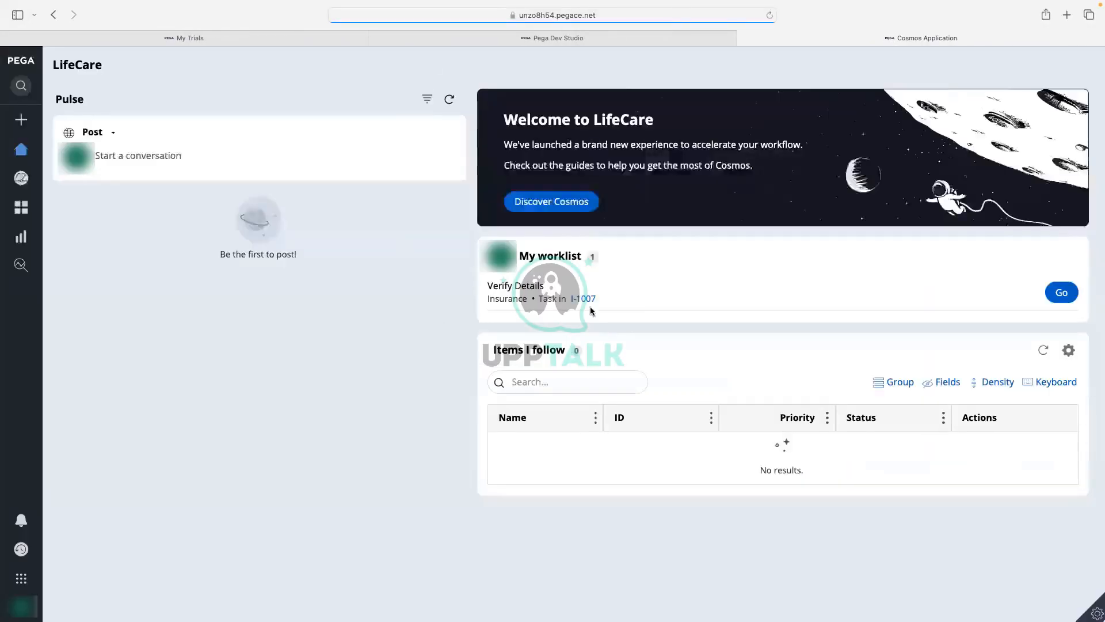
Open I-1007's Verify Details task, review its address, description and names, and submit it.
drag(520, 257, 583, 255)
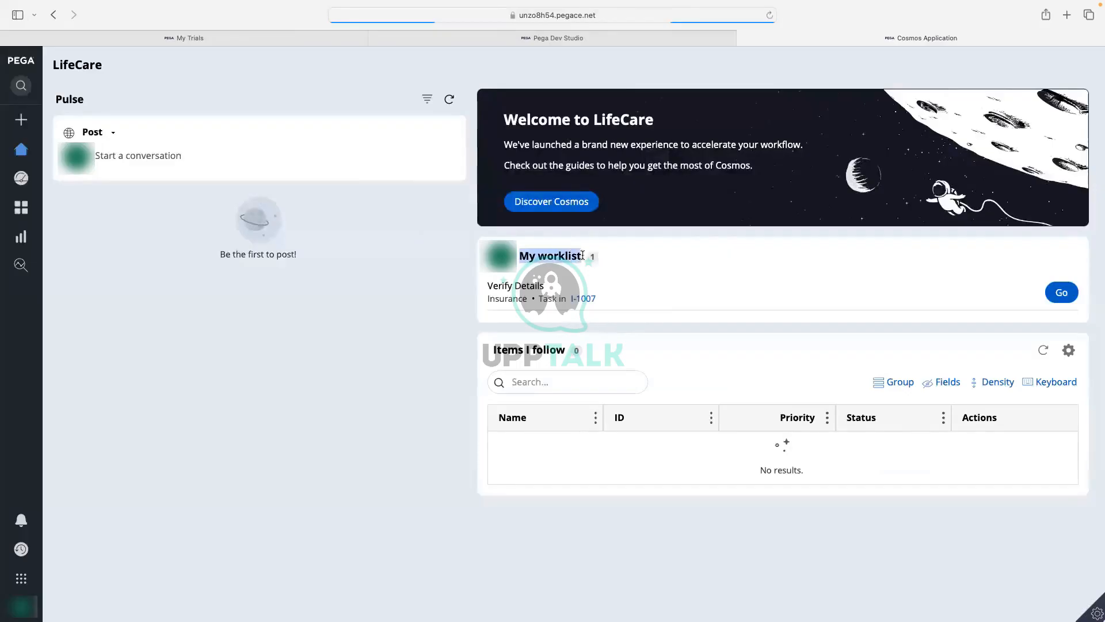
click(489, 299)
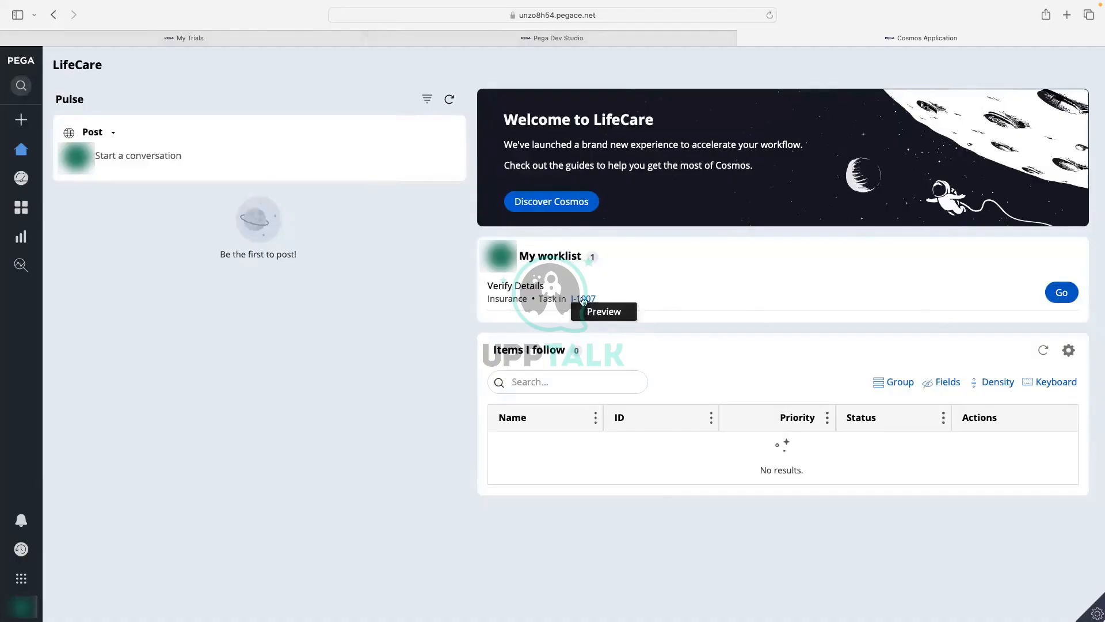
click(1055, 295)
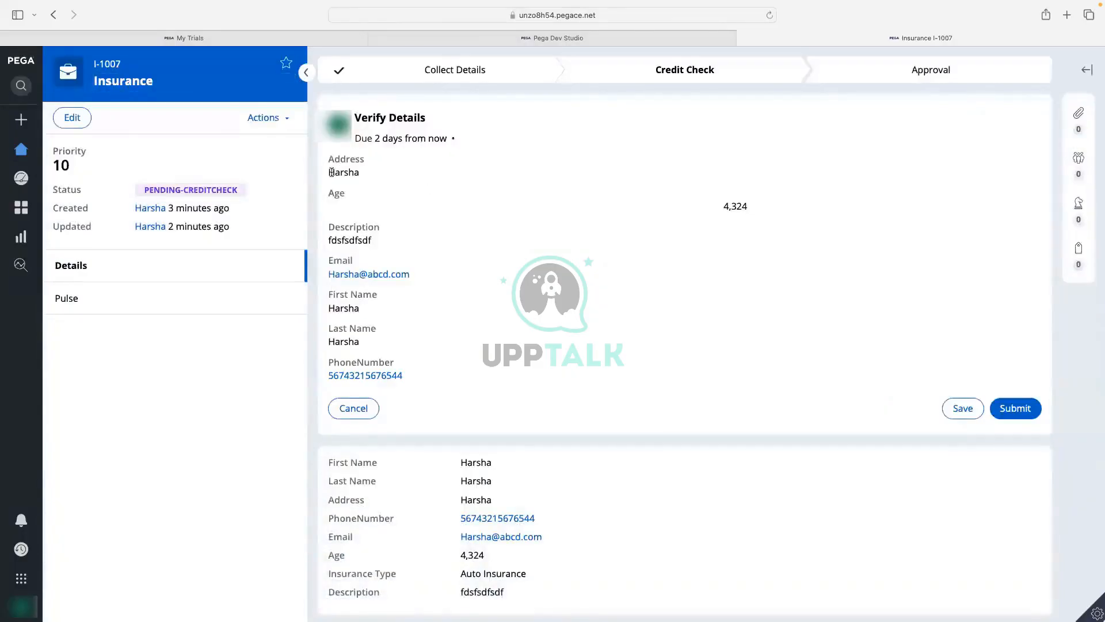
drag(332, 172, 370, 175)
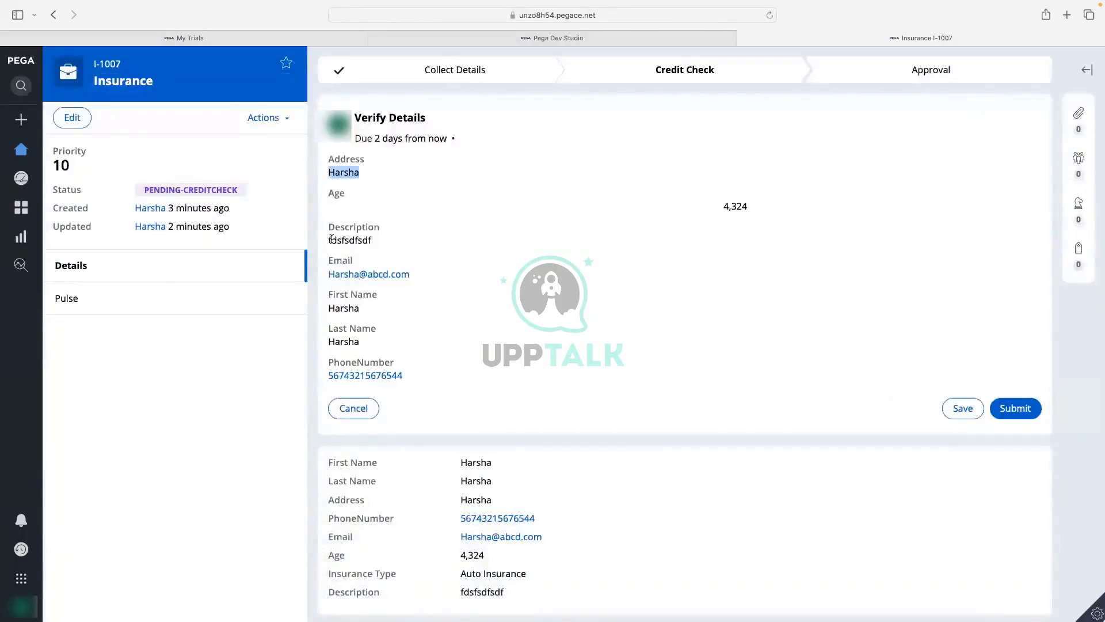
drag(331, 239, 380, 255)
drag(327, 309, 365, 344)
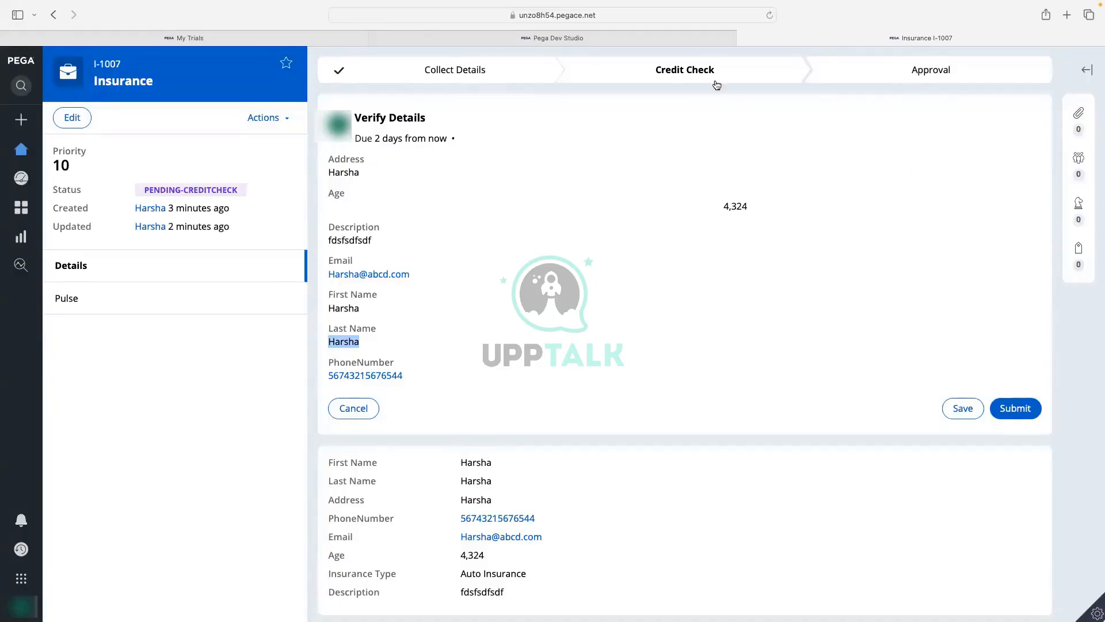
click(1010, 410)
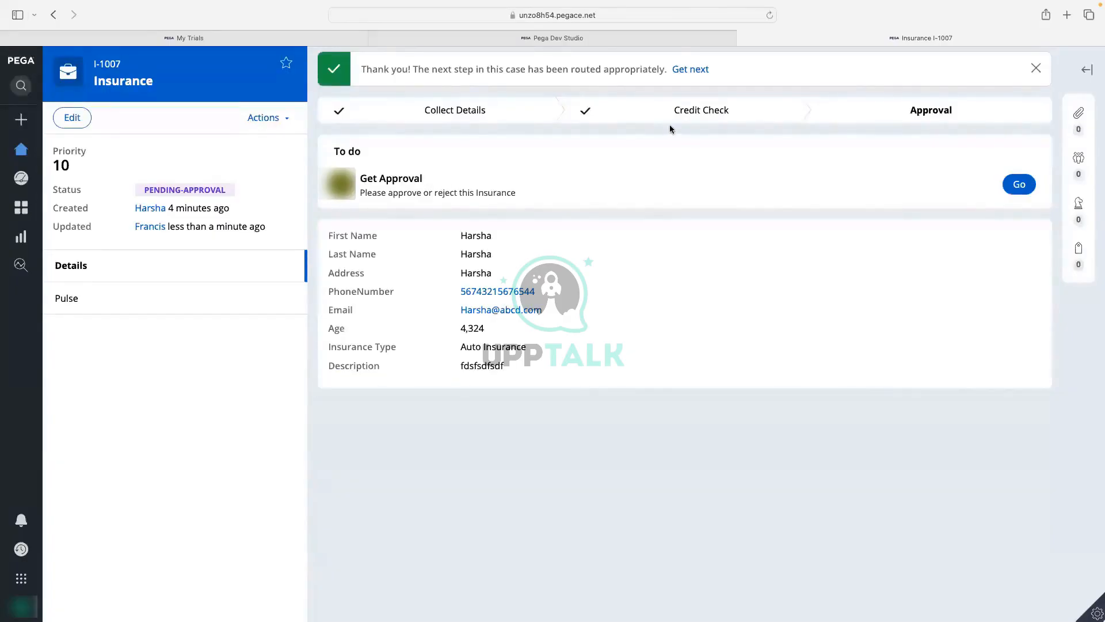
Confirm I-1007 reached Approval, log off the portal and close the Status Page tab.
drag(432, 70, 611, 69)
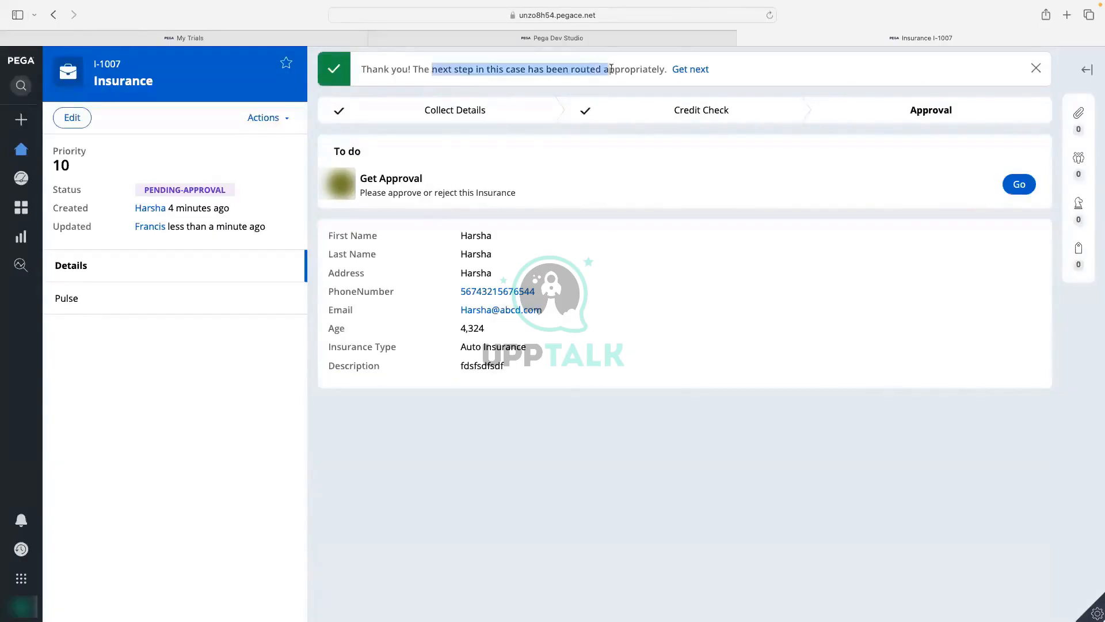
click(501, 65)
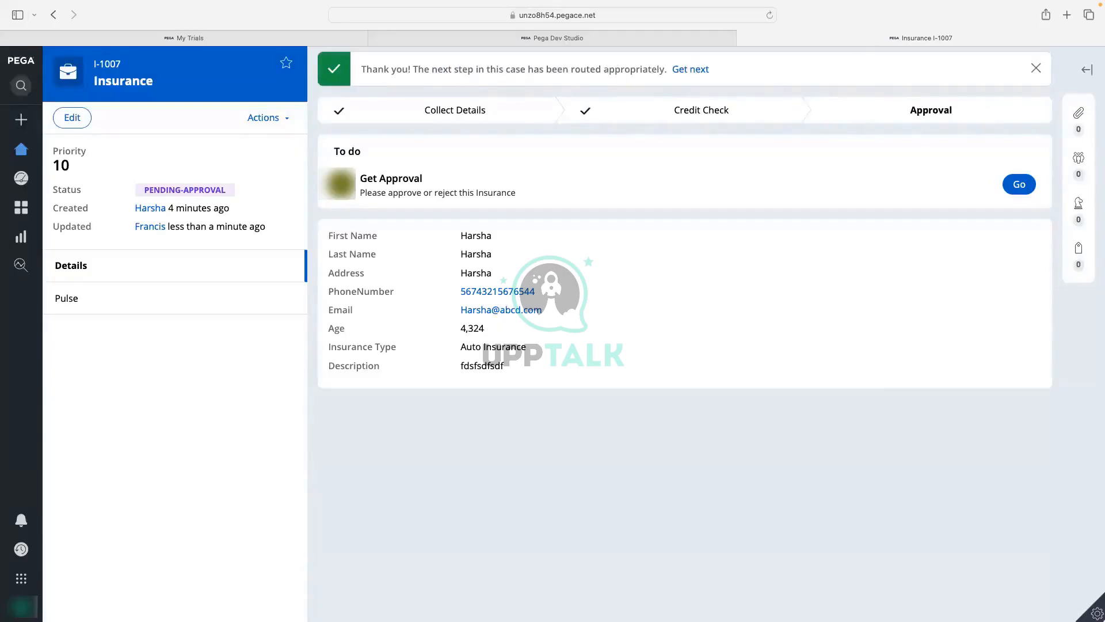
click(27, 603)
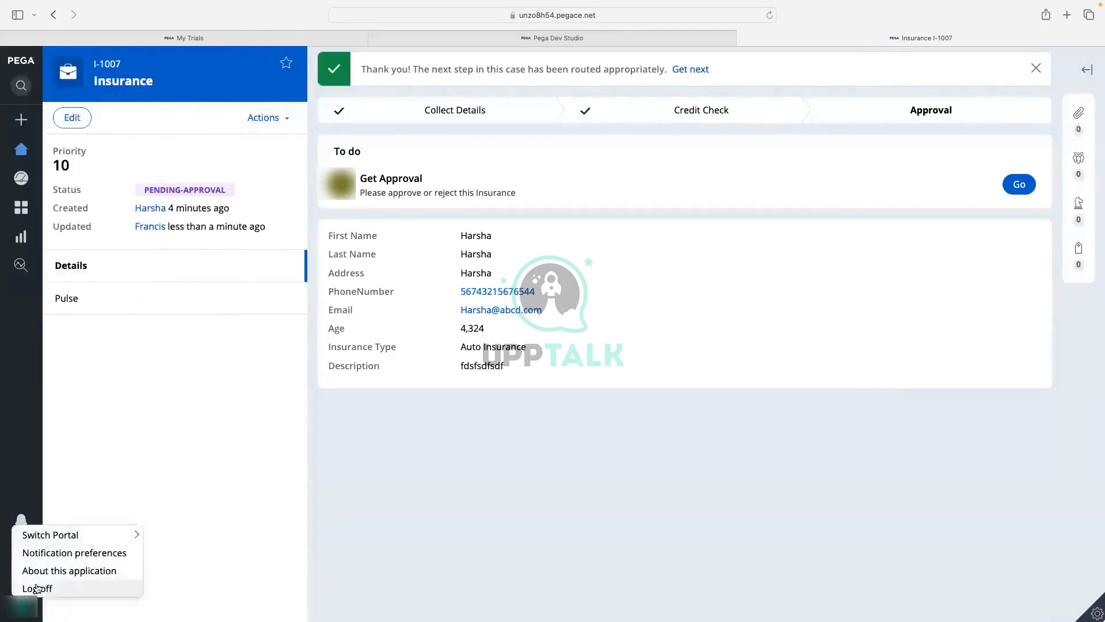
click(71, 586)
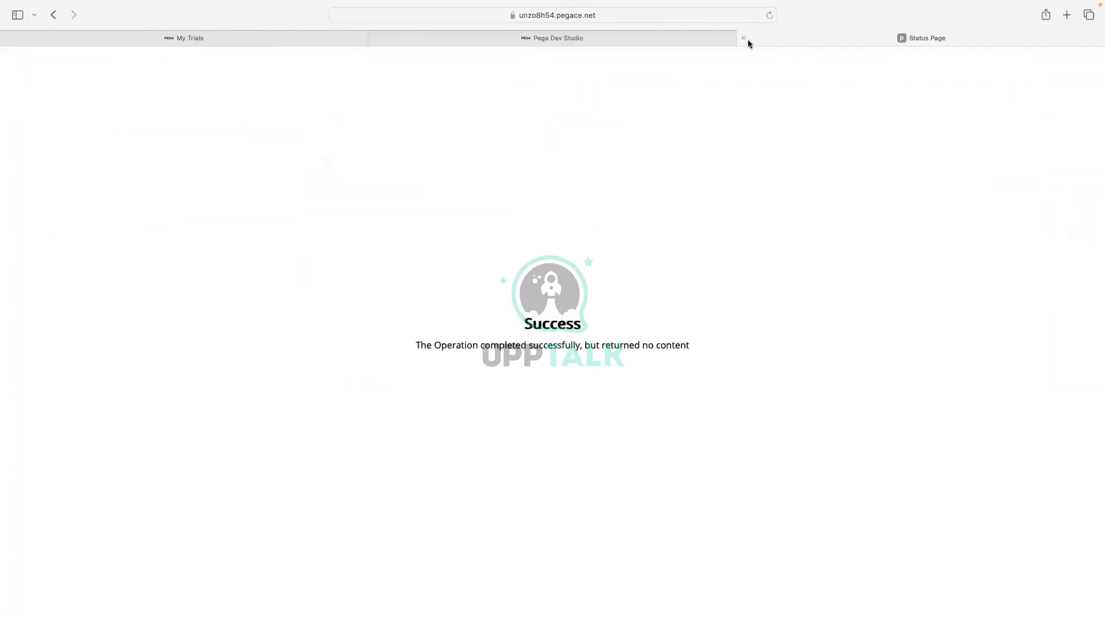
click(742, 38)
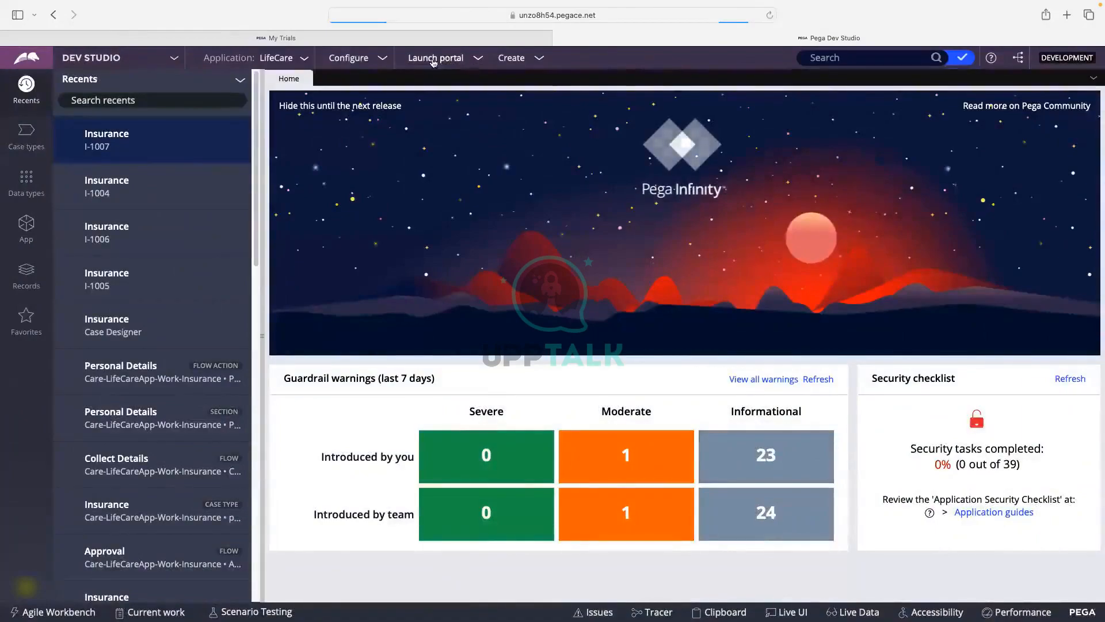
Launch the LifeCare User Portal from Dev Studio in a new tab.
click(436, 60)
click(440, 75)
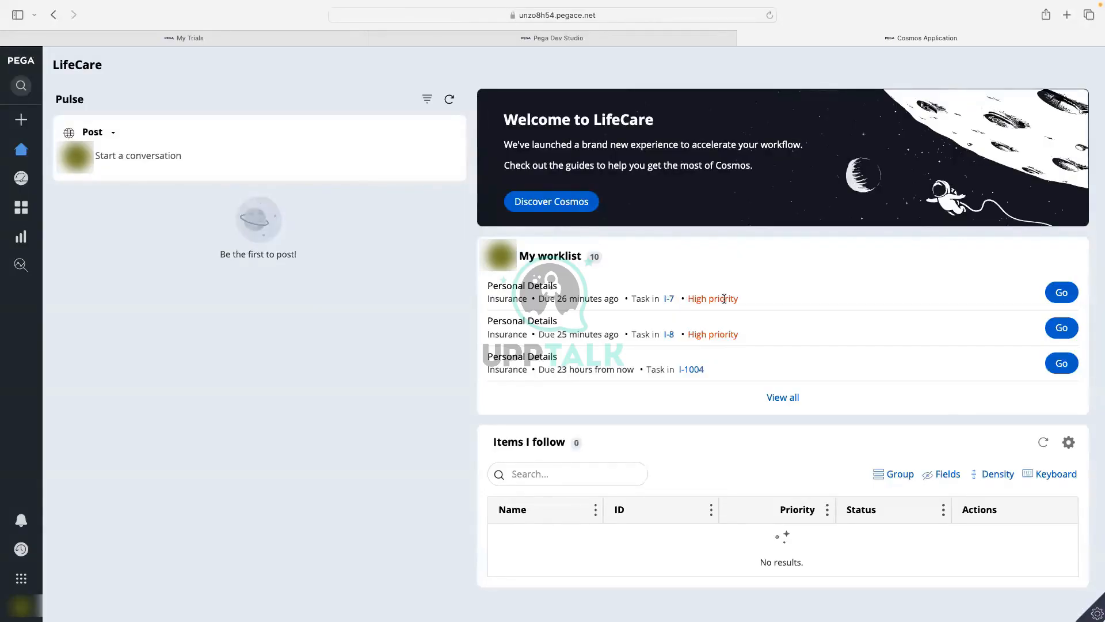
Open the Personal Details task for case I-7, then cancel it with Save and close.
click(1064, 293)
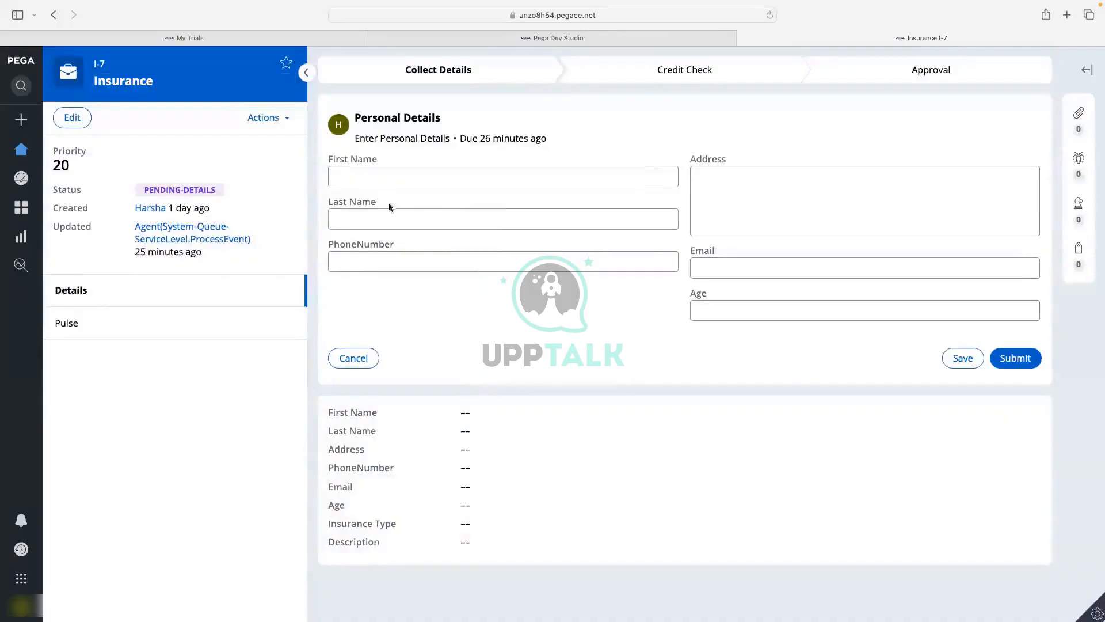
click(363, 362)
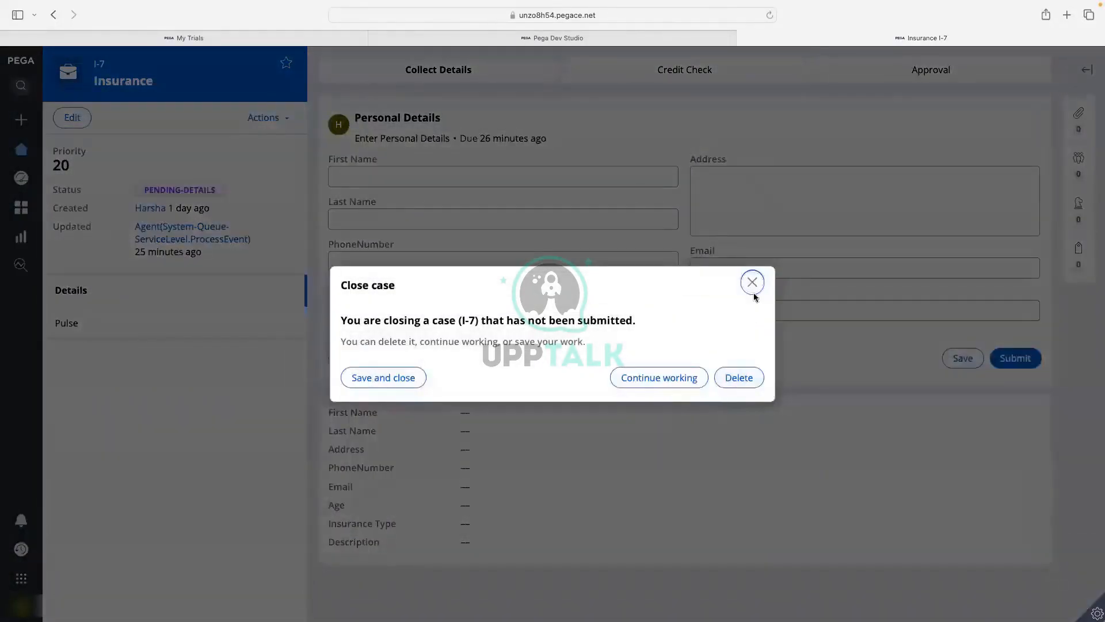
click(381, 385)
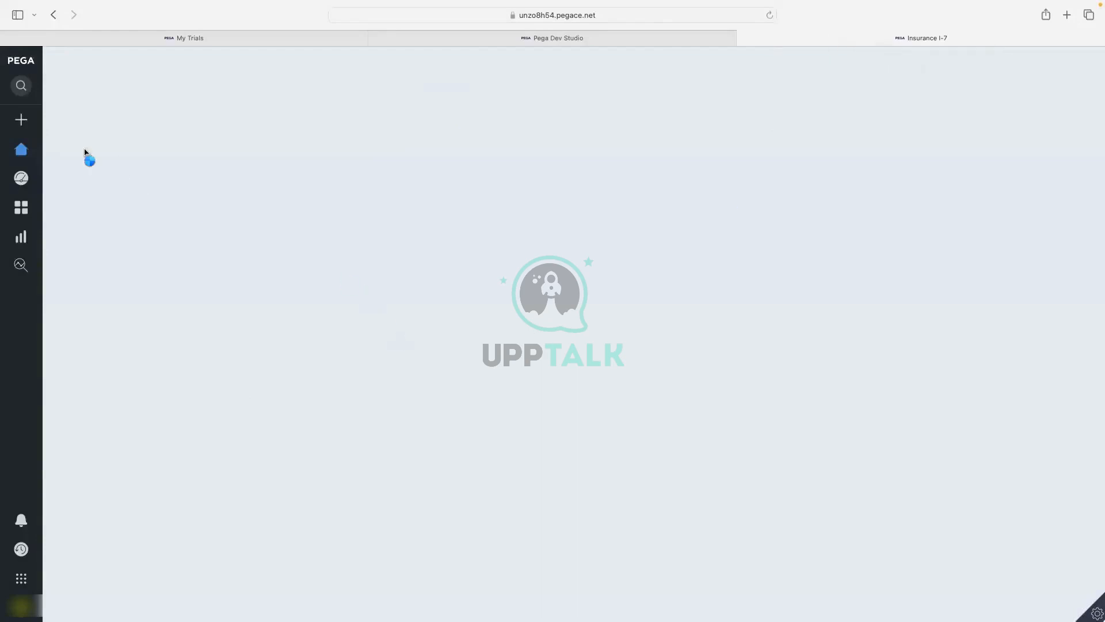
Go to Dashboard, back to Home, and reload the portal to refresh the worklist.
mouse_move(20, 154)
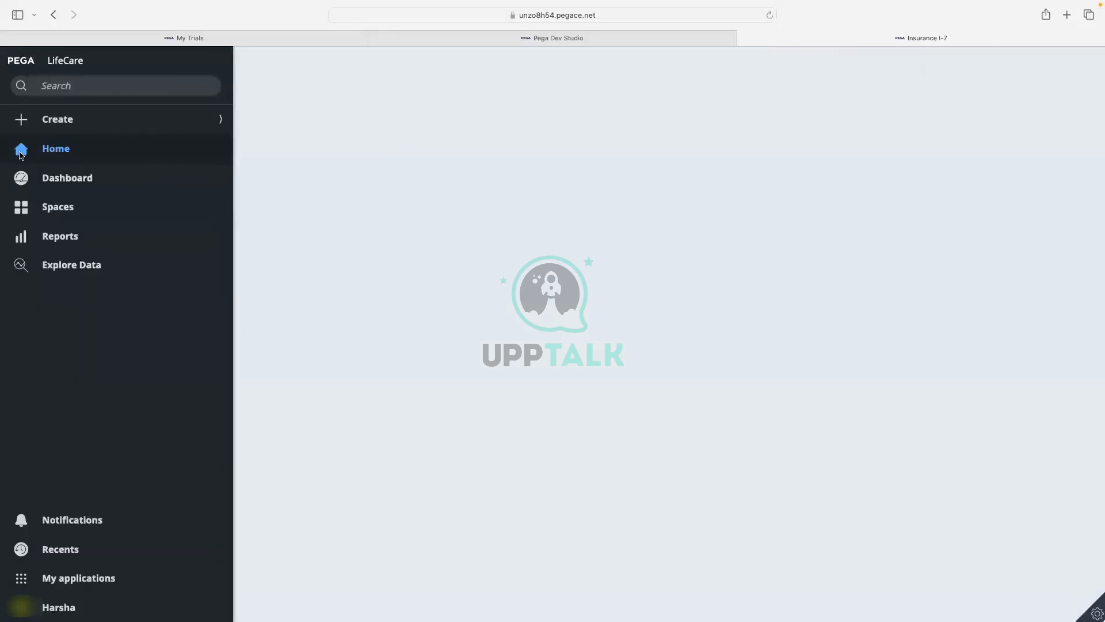
click(49, 180)
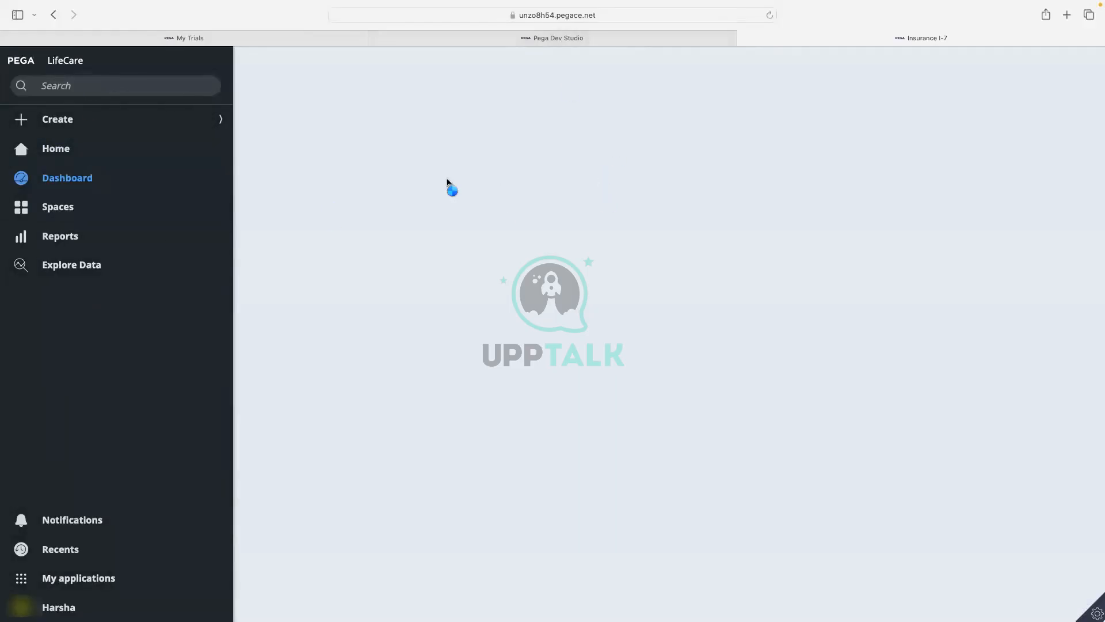
click(102, 151)
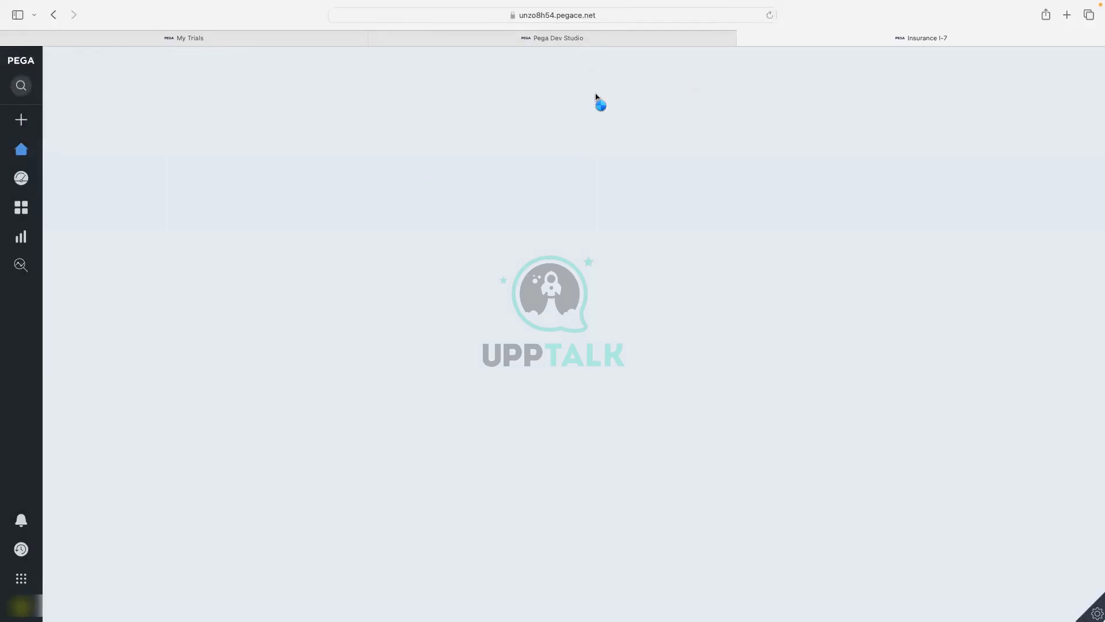
click(770, 16)
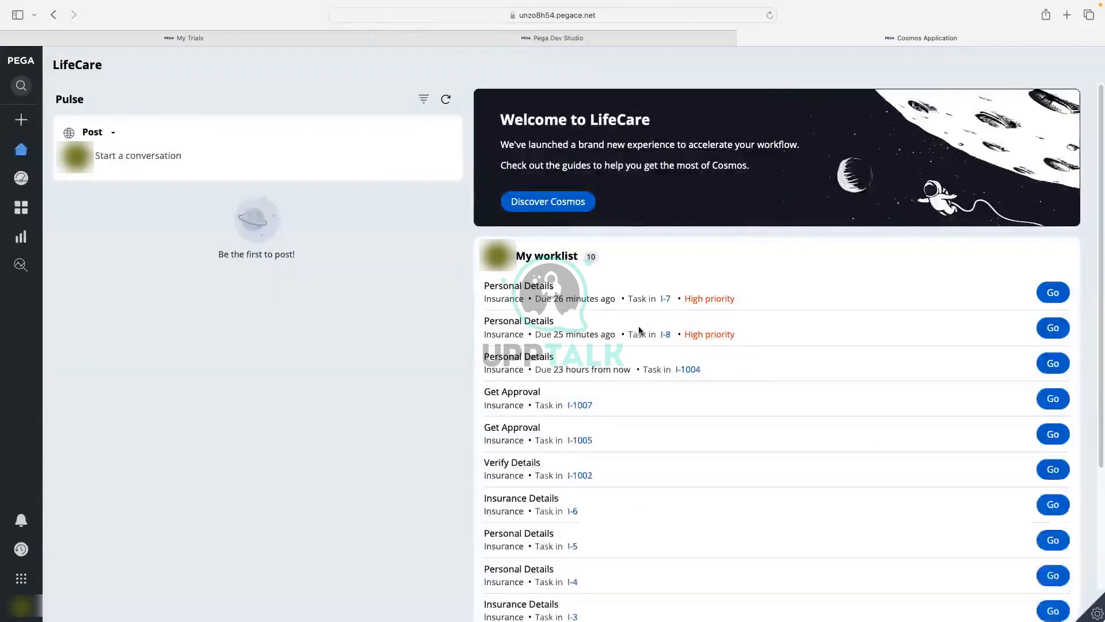
Open the Get Approval task for I-1007 and review its customer details and PENDING-APPROVAL status.
scroll(546, 391, down, 1)
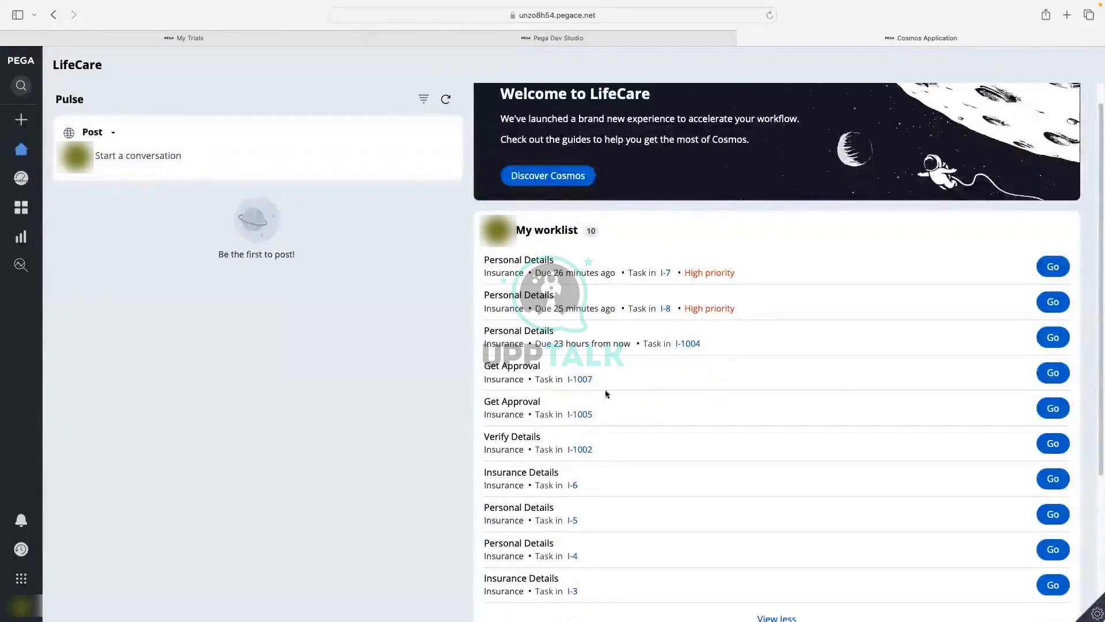
click(1040, 380)
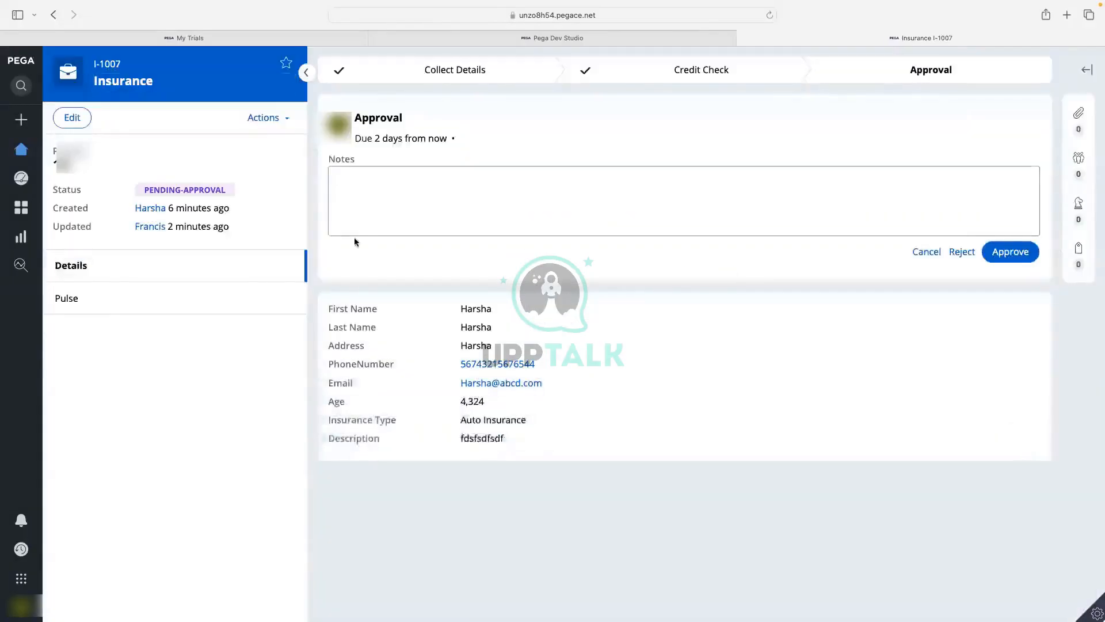
drag(459, 299, 580, 460)
click(580, 459)
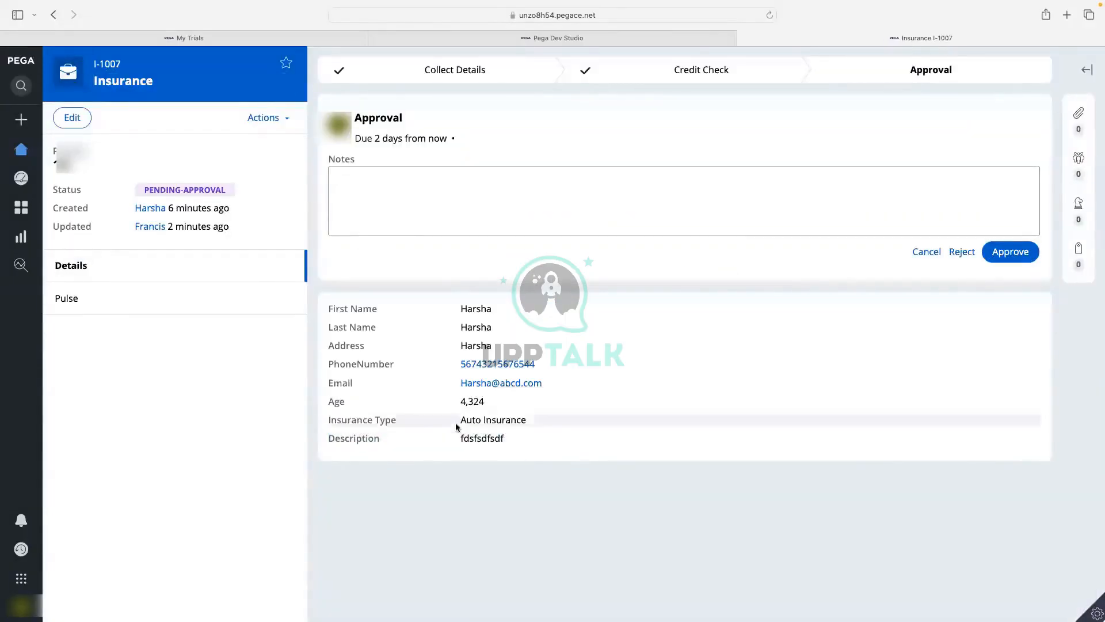
double_click(471, 401)
click(603, 434)
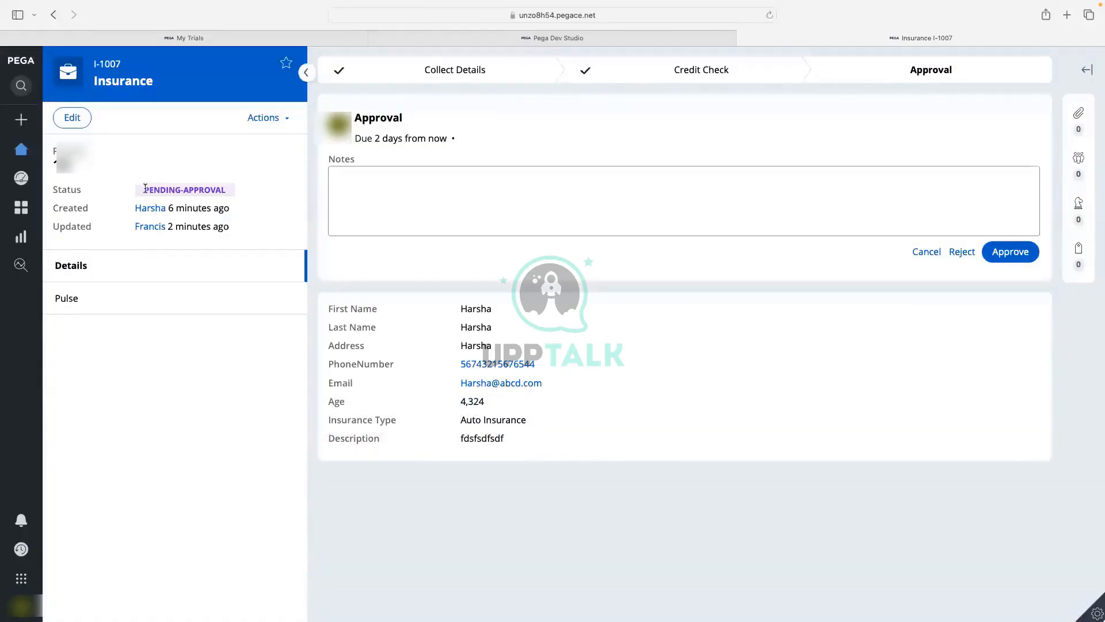
drag(146, 189, 248, 190)
click(396, 273)
Enter the note 'fdfsdf' in Notes and approve case I-1007.
click(454, 212)
text(fdfsdf)
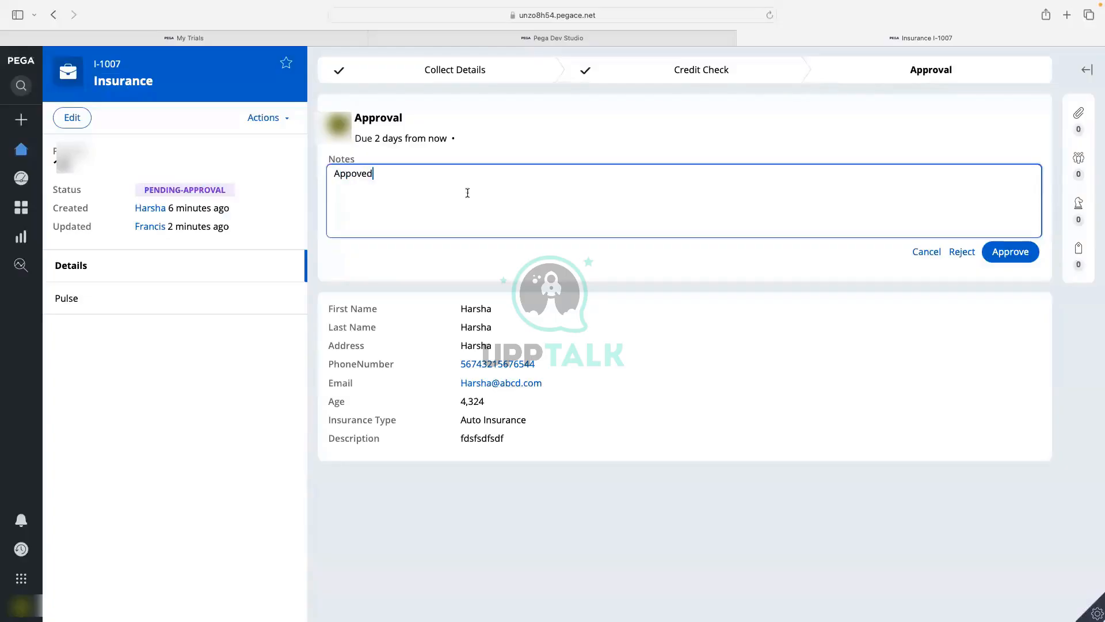
click(1010, 257)
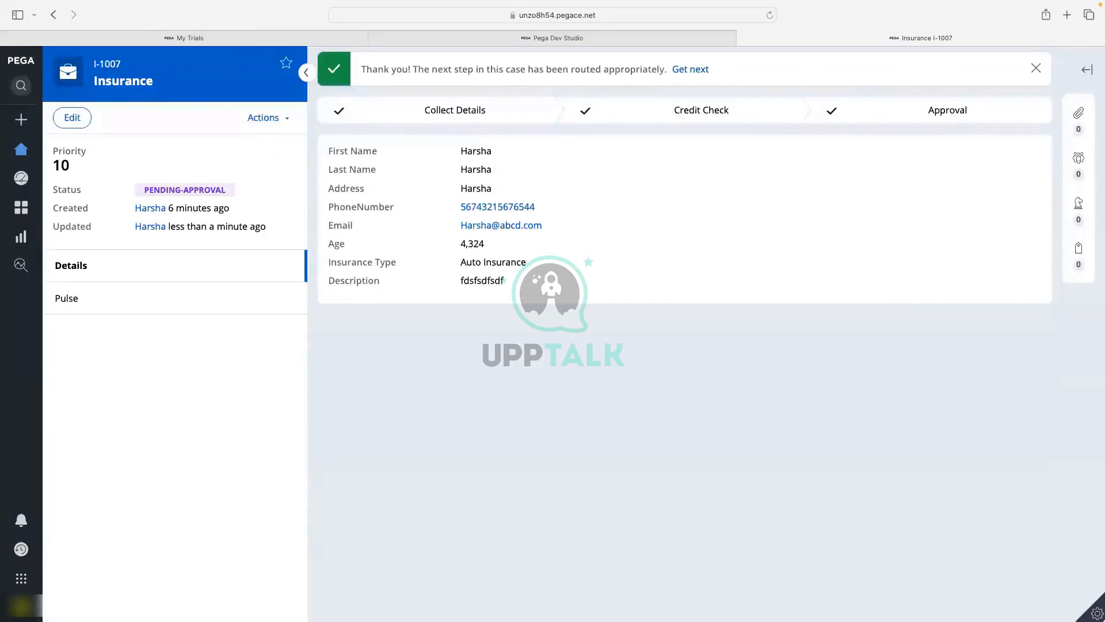
Log off the portal, close the Status Page tab, and move the un-fullscreened browser off screen.
click(23, 607)
click(41, 588)
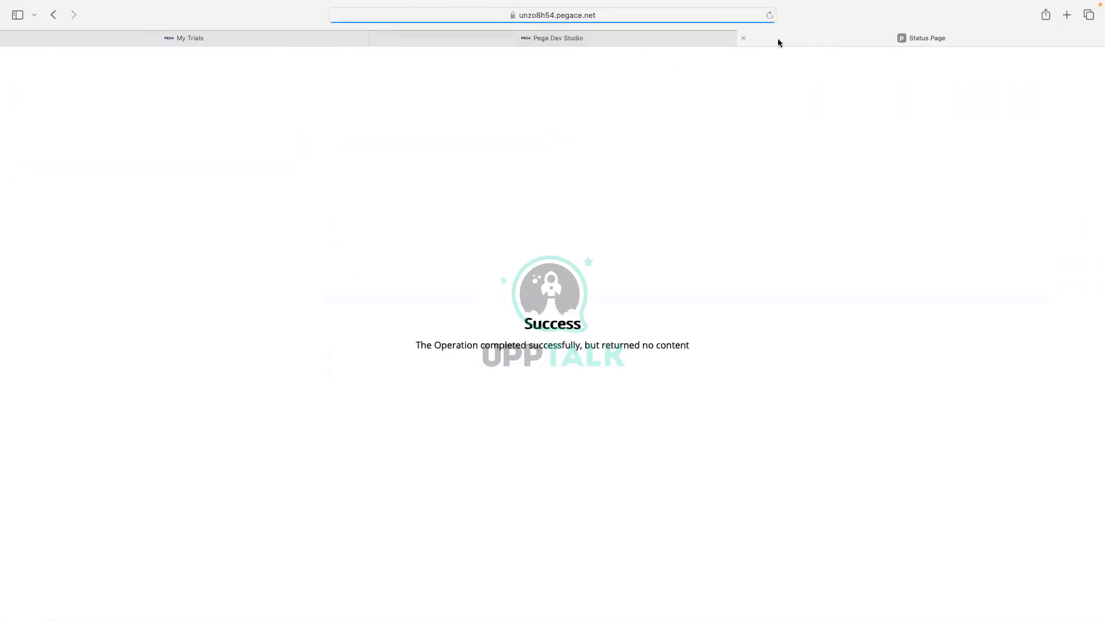
click(743, 38)
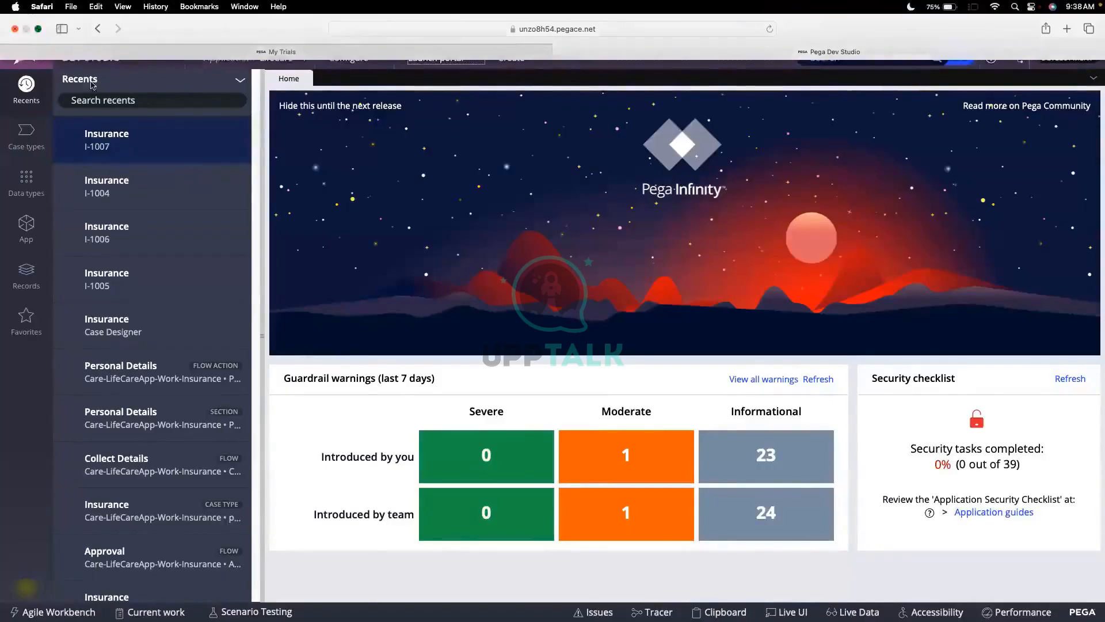
click(38, 29)
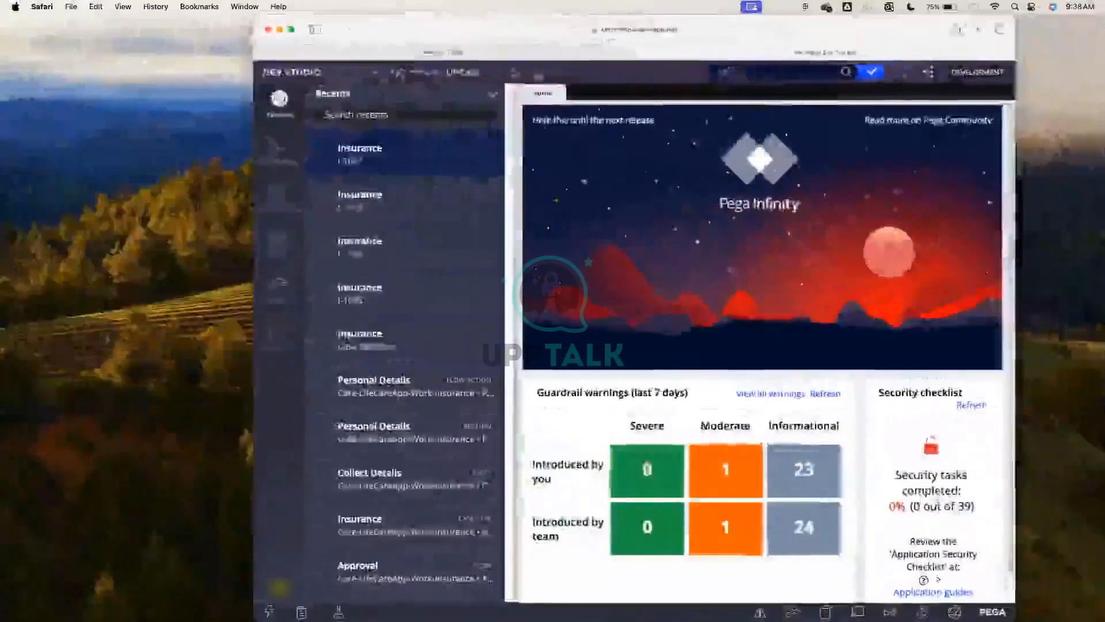
drag(438, 21, 1102, 150)
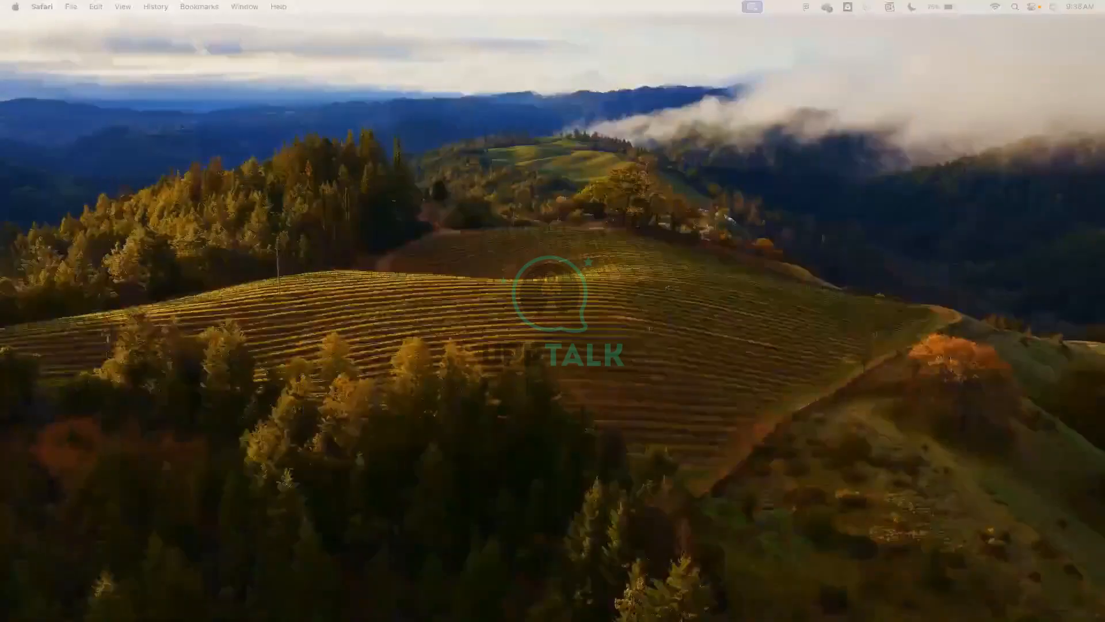